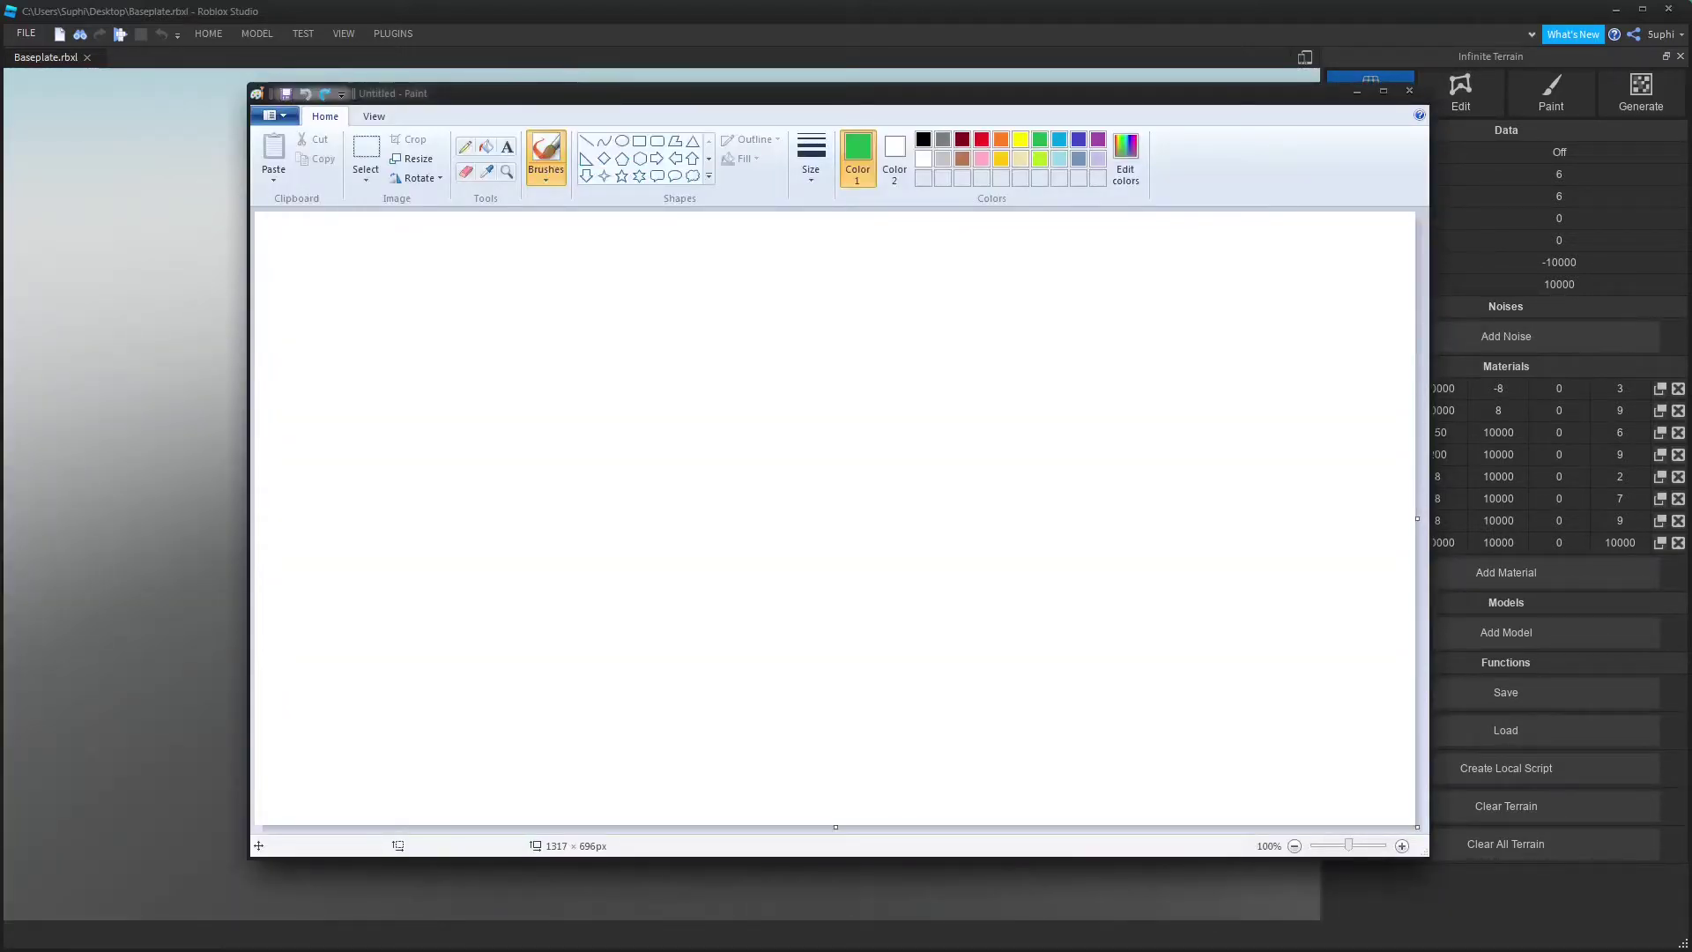
Draw a blue horizontal line about 797 px long across the canvas and brush a green wave crossing it
left_click(586, 141)
left_click(1059, 141)
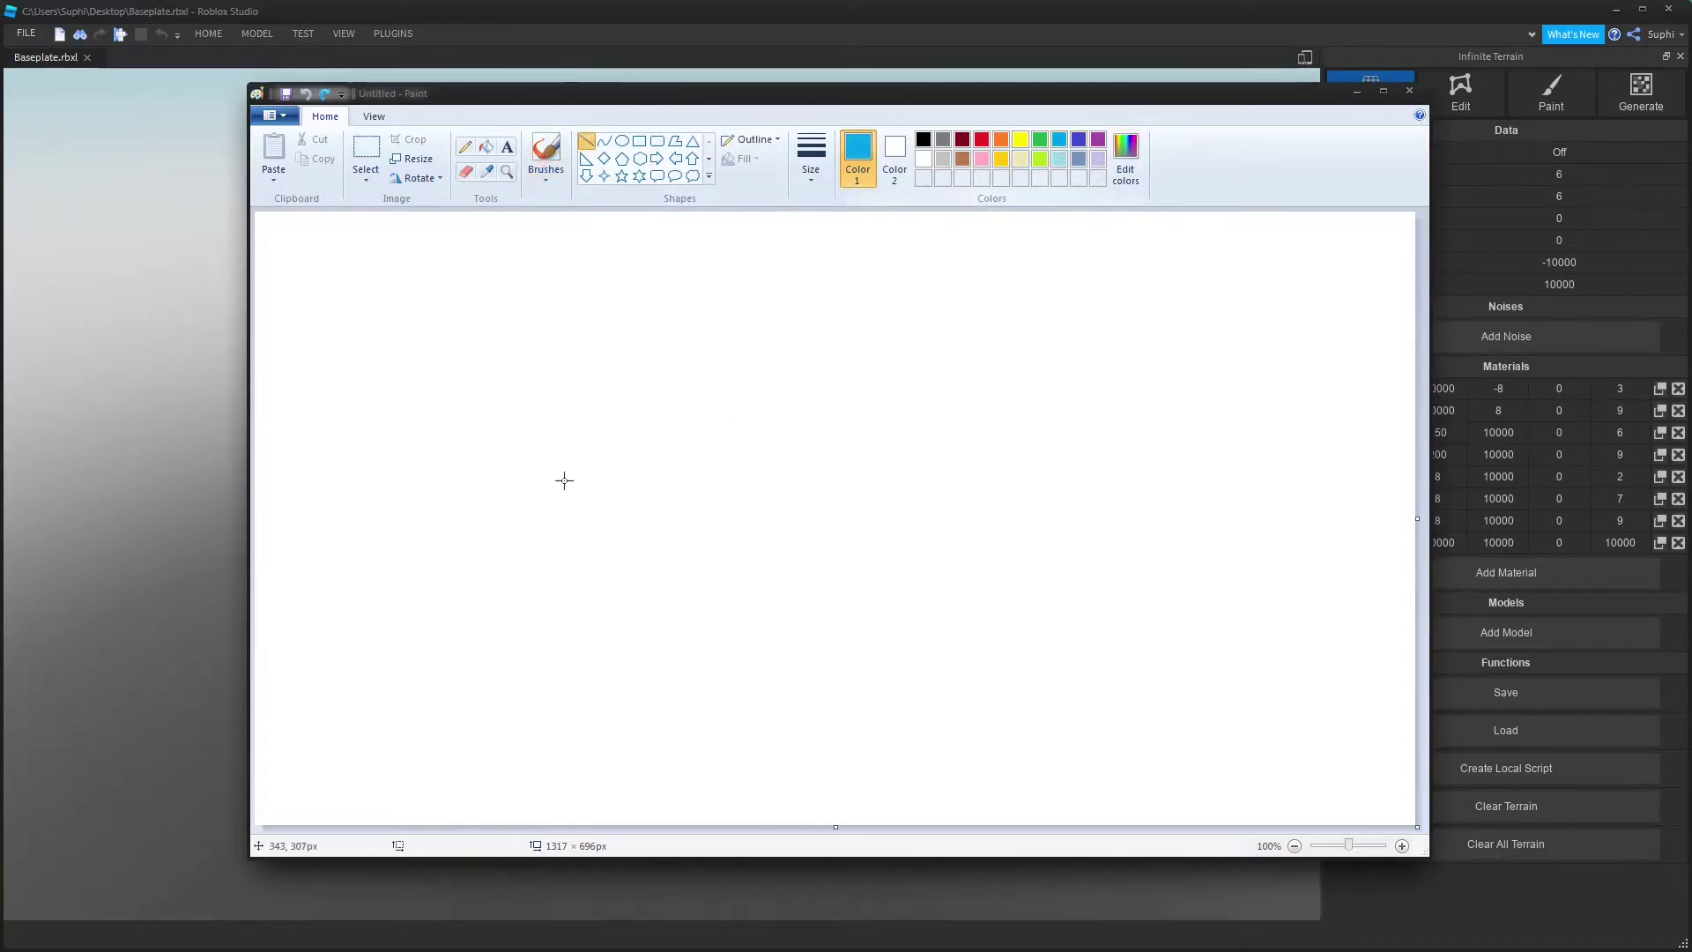
left_click_drag(493, 513, 1195, 513)
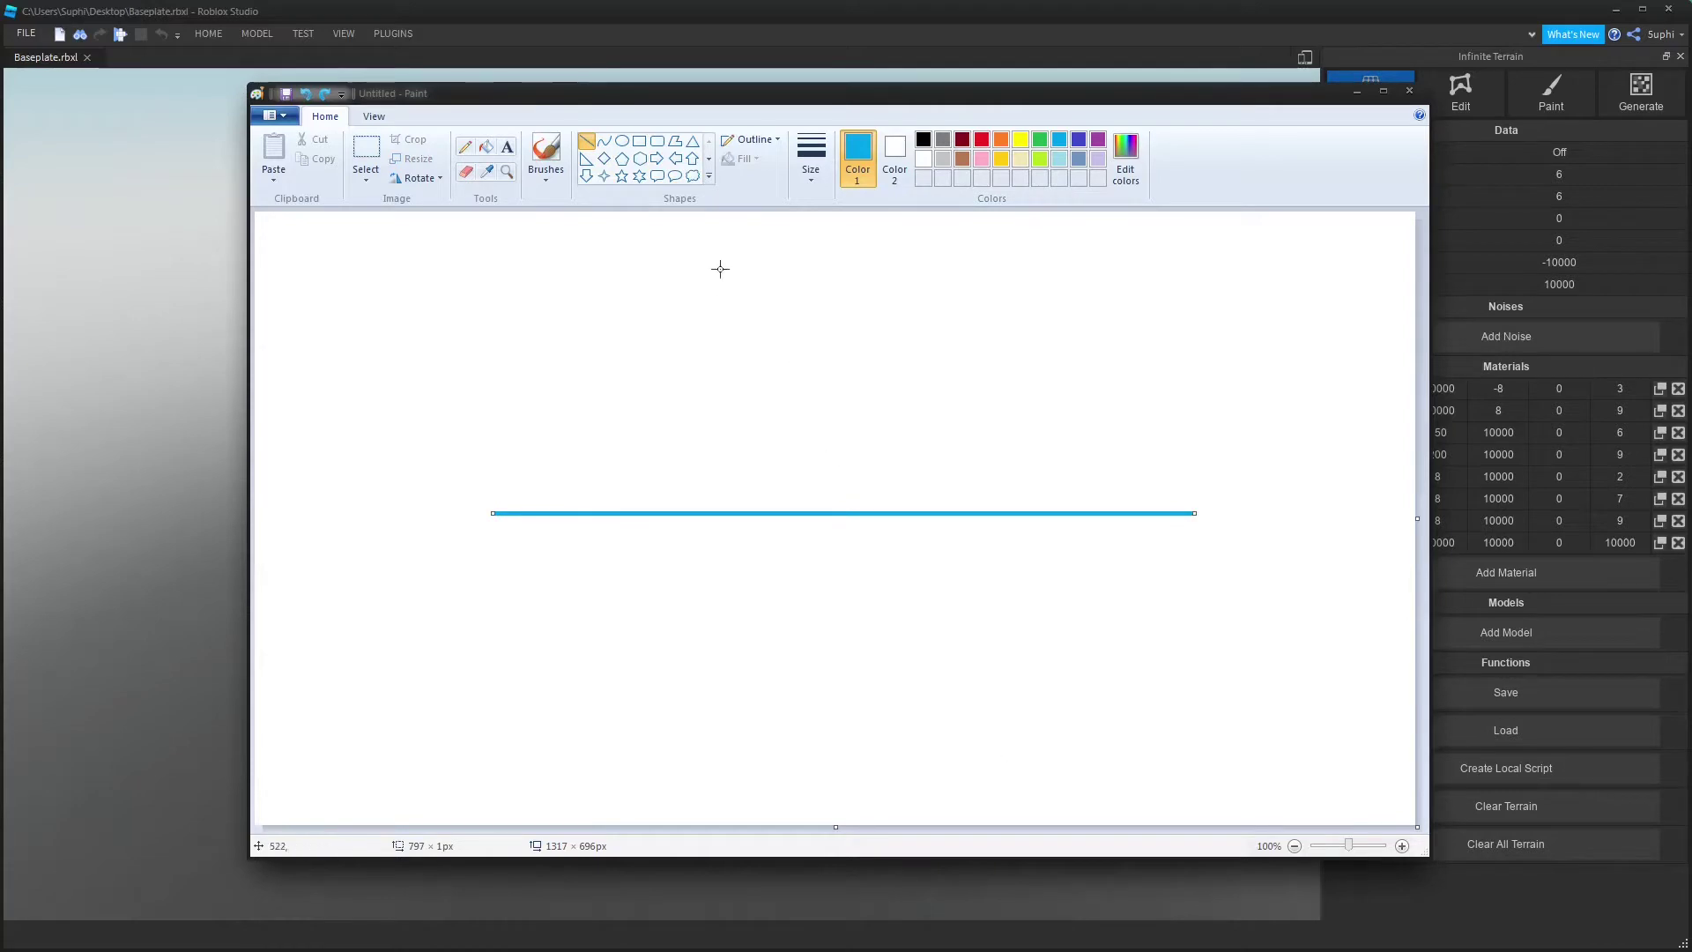
left_click(562, 154)
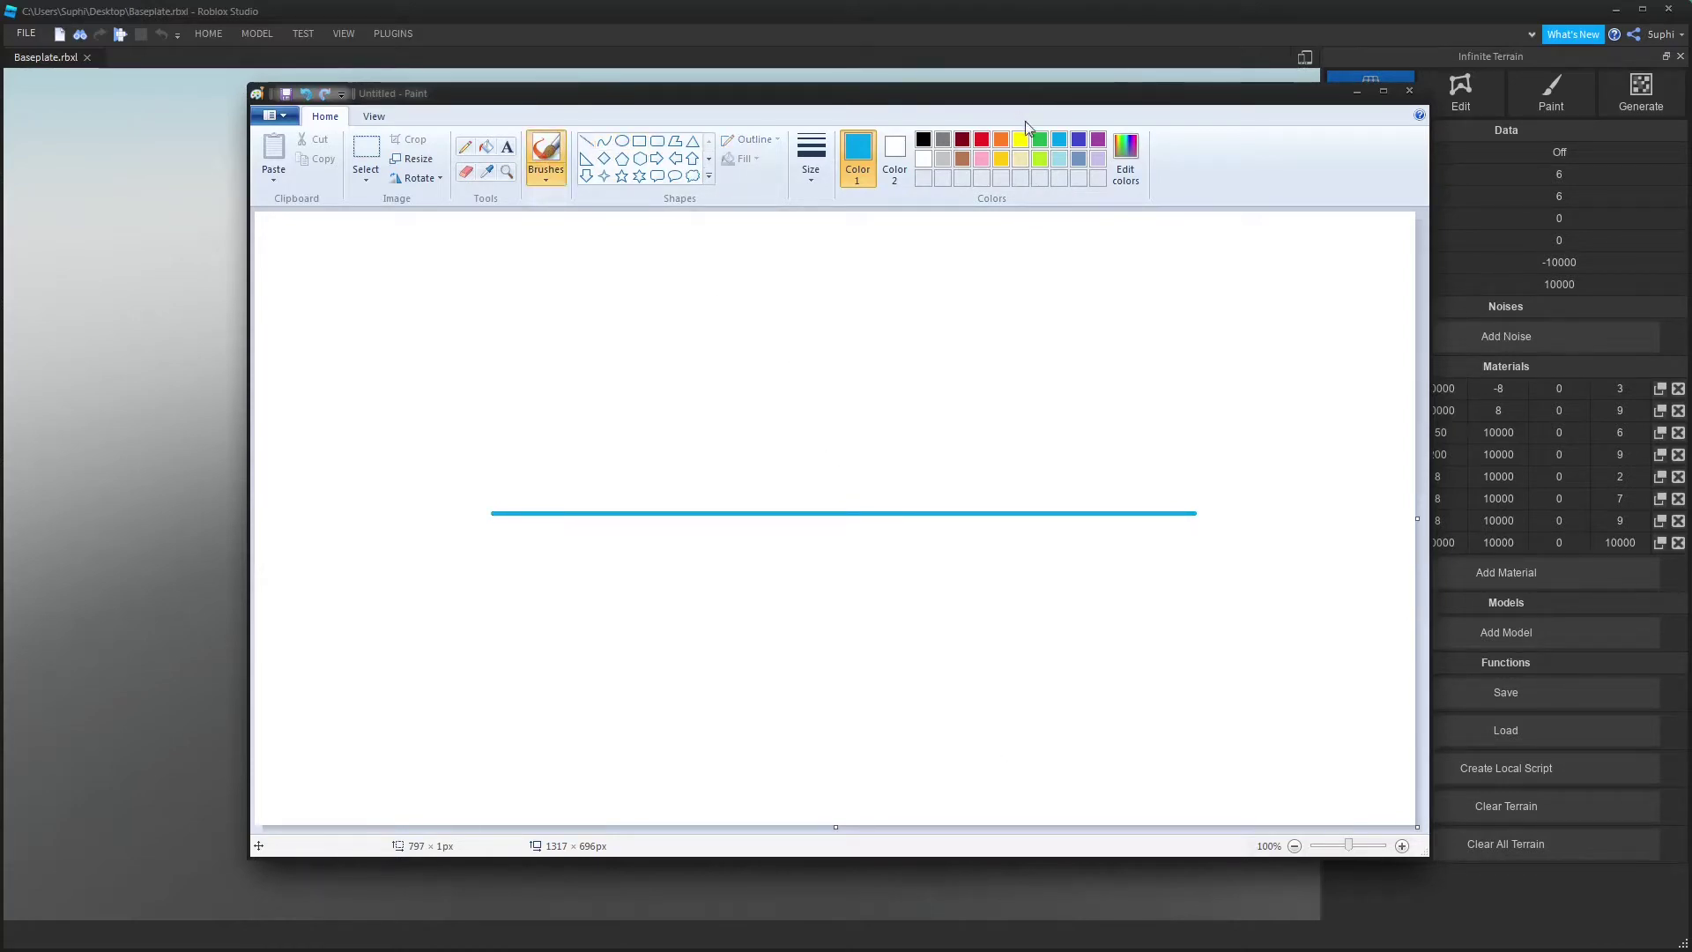
left_click(1040, 139)
mouse_move(467, 555)
left_mouse_down()
mouse_move(566, 461)
mouse_move(732, 552)
mouse_move(975, 462)
mouse_move(1207, 505)
mouse_move(1277, 460)
left_mouse_up()
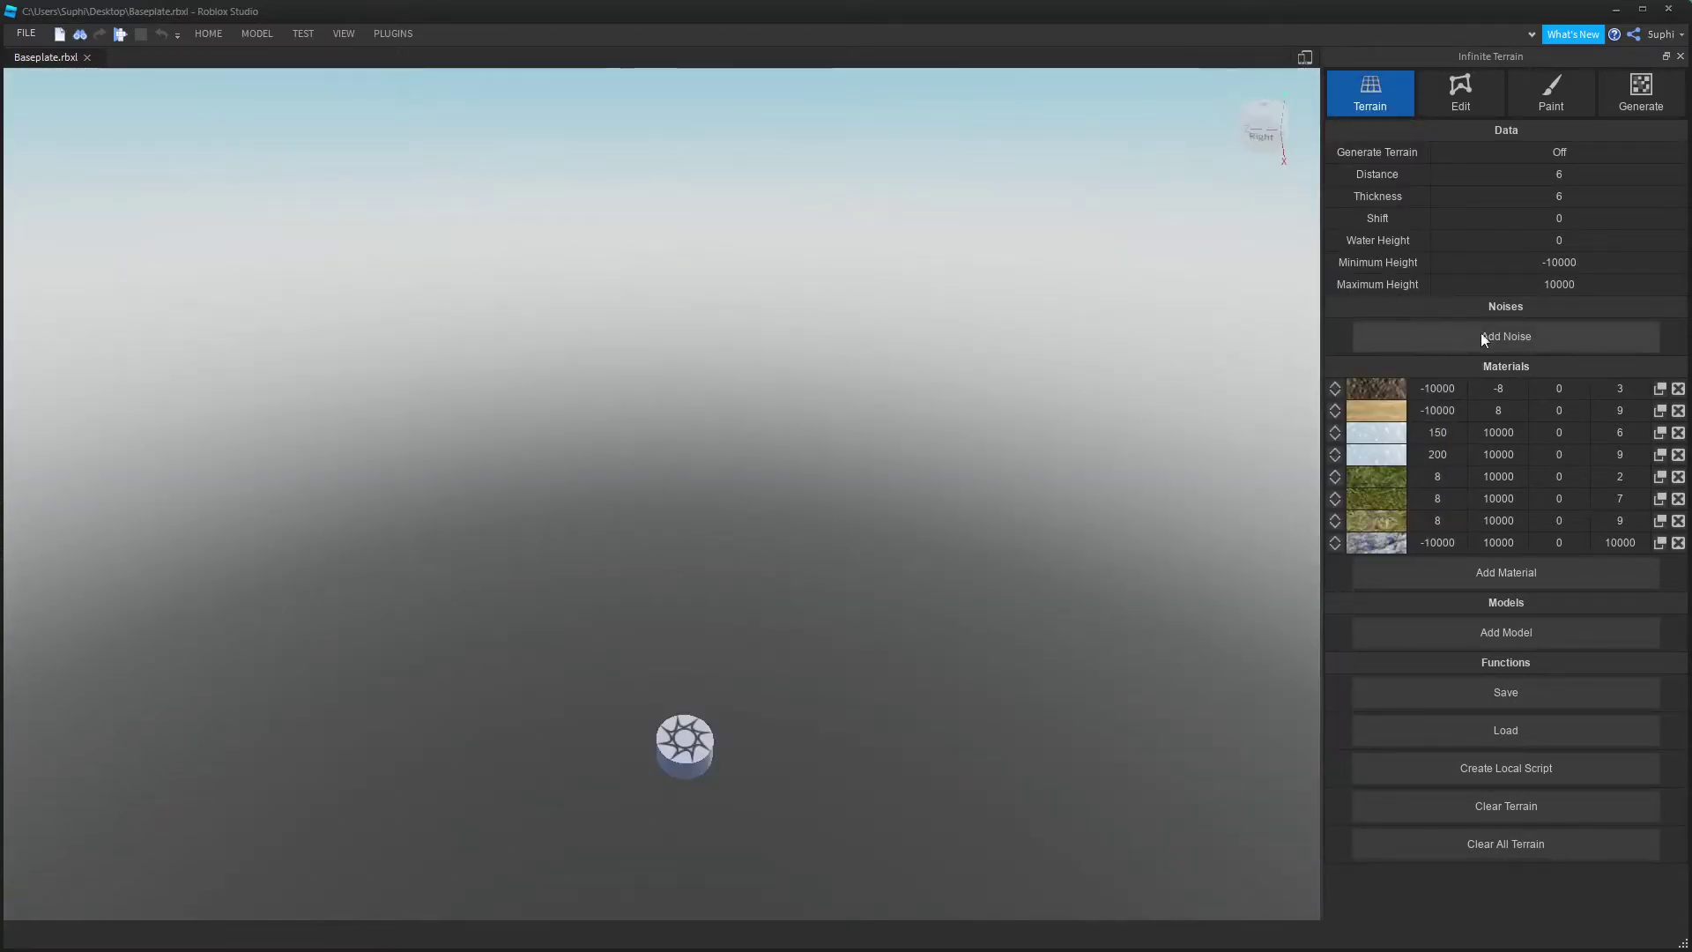
In Roblox Studio, add a default noise to the Infinite Terrain settings and turn on terrain generation
left_click(1481, 337)
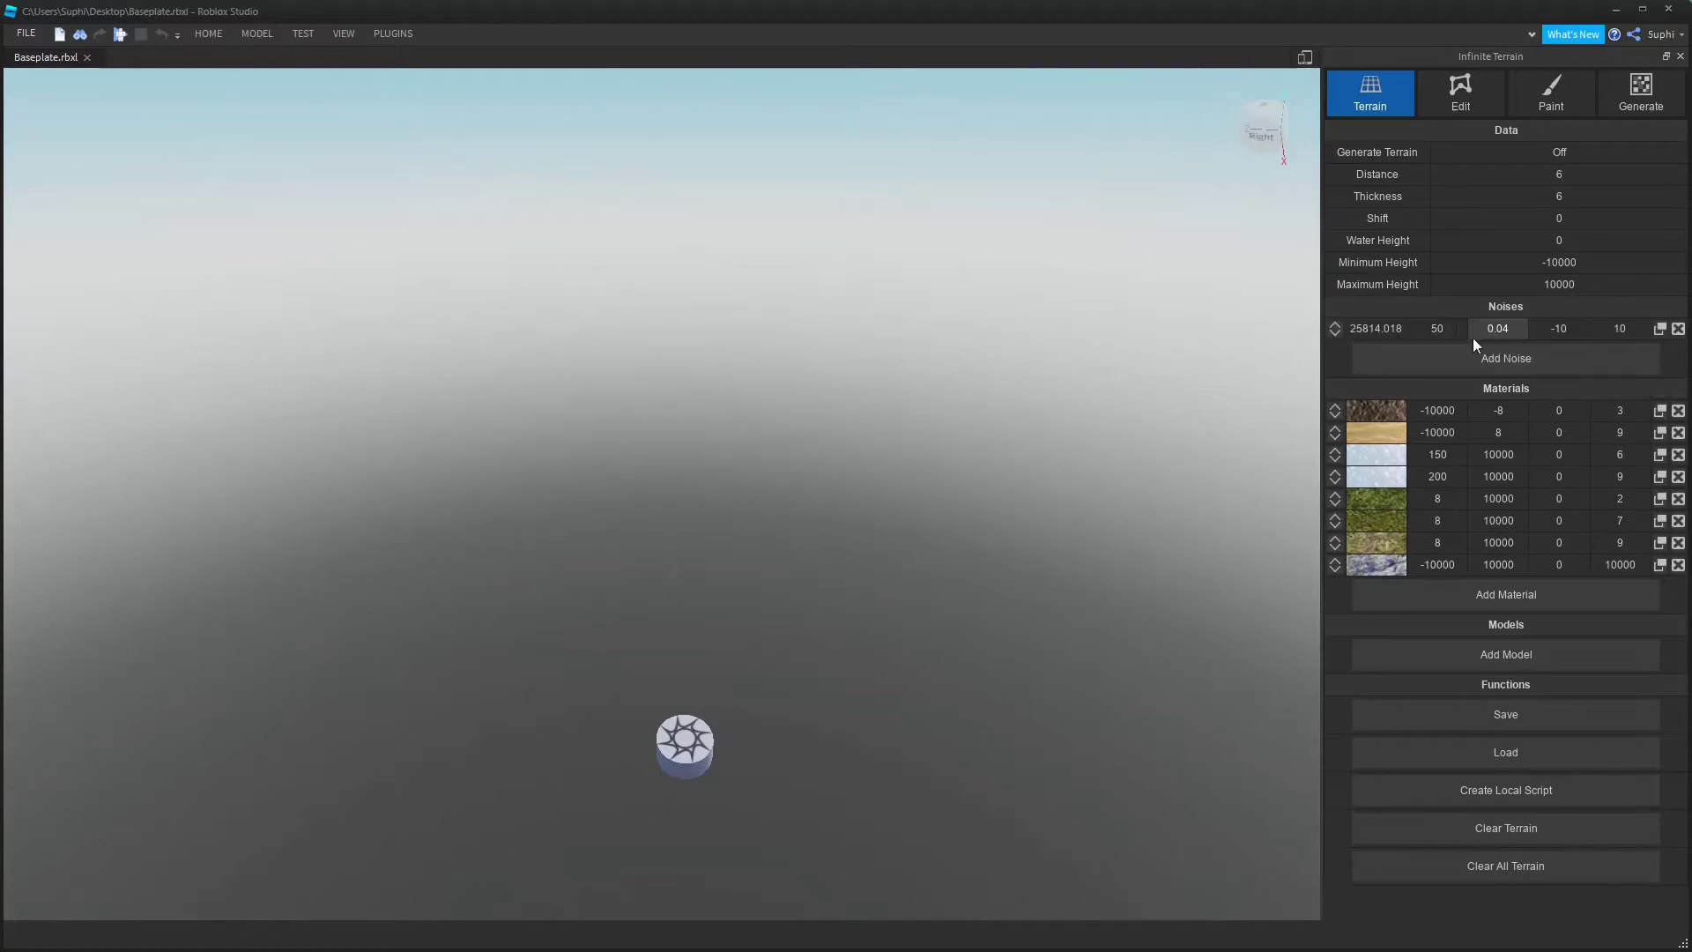
left_click(1562, 155)
right_click_drag(774, 310, 778, 311)
scroll(778, 310, "down", 2)
scroll(706, 517, "down", 4)
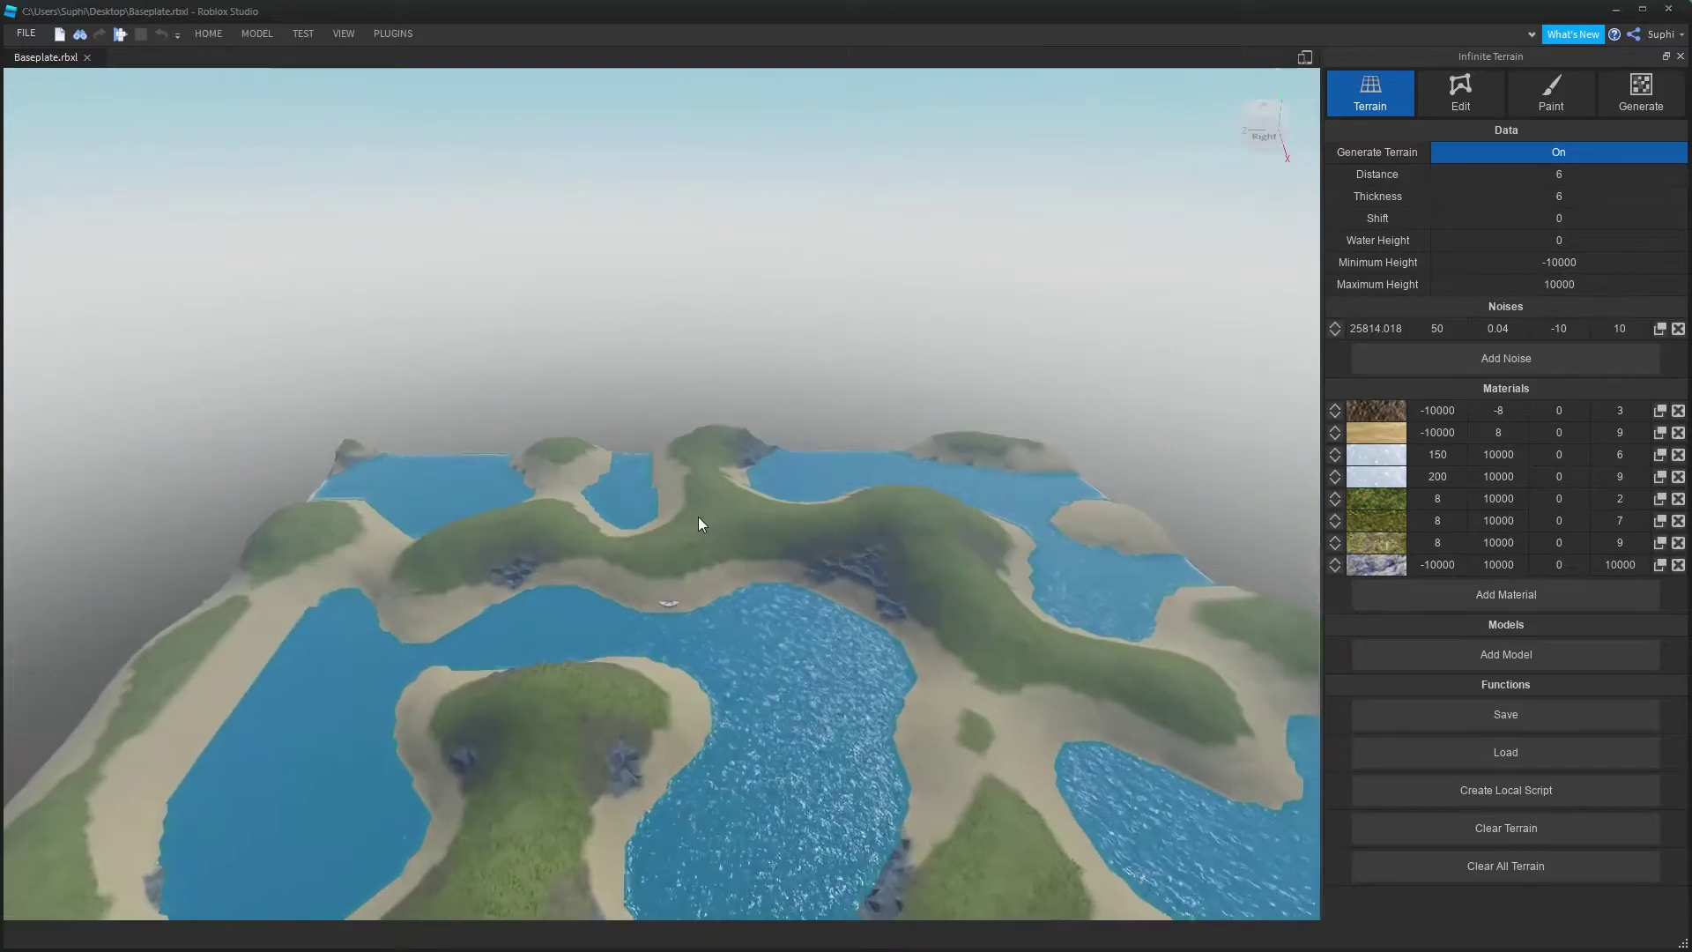
scroll(705, 522, "down", 10)
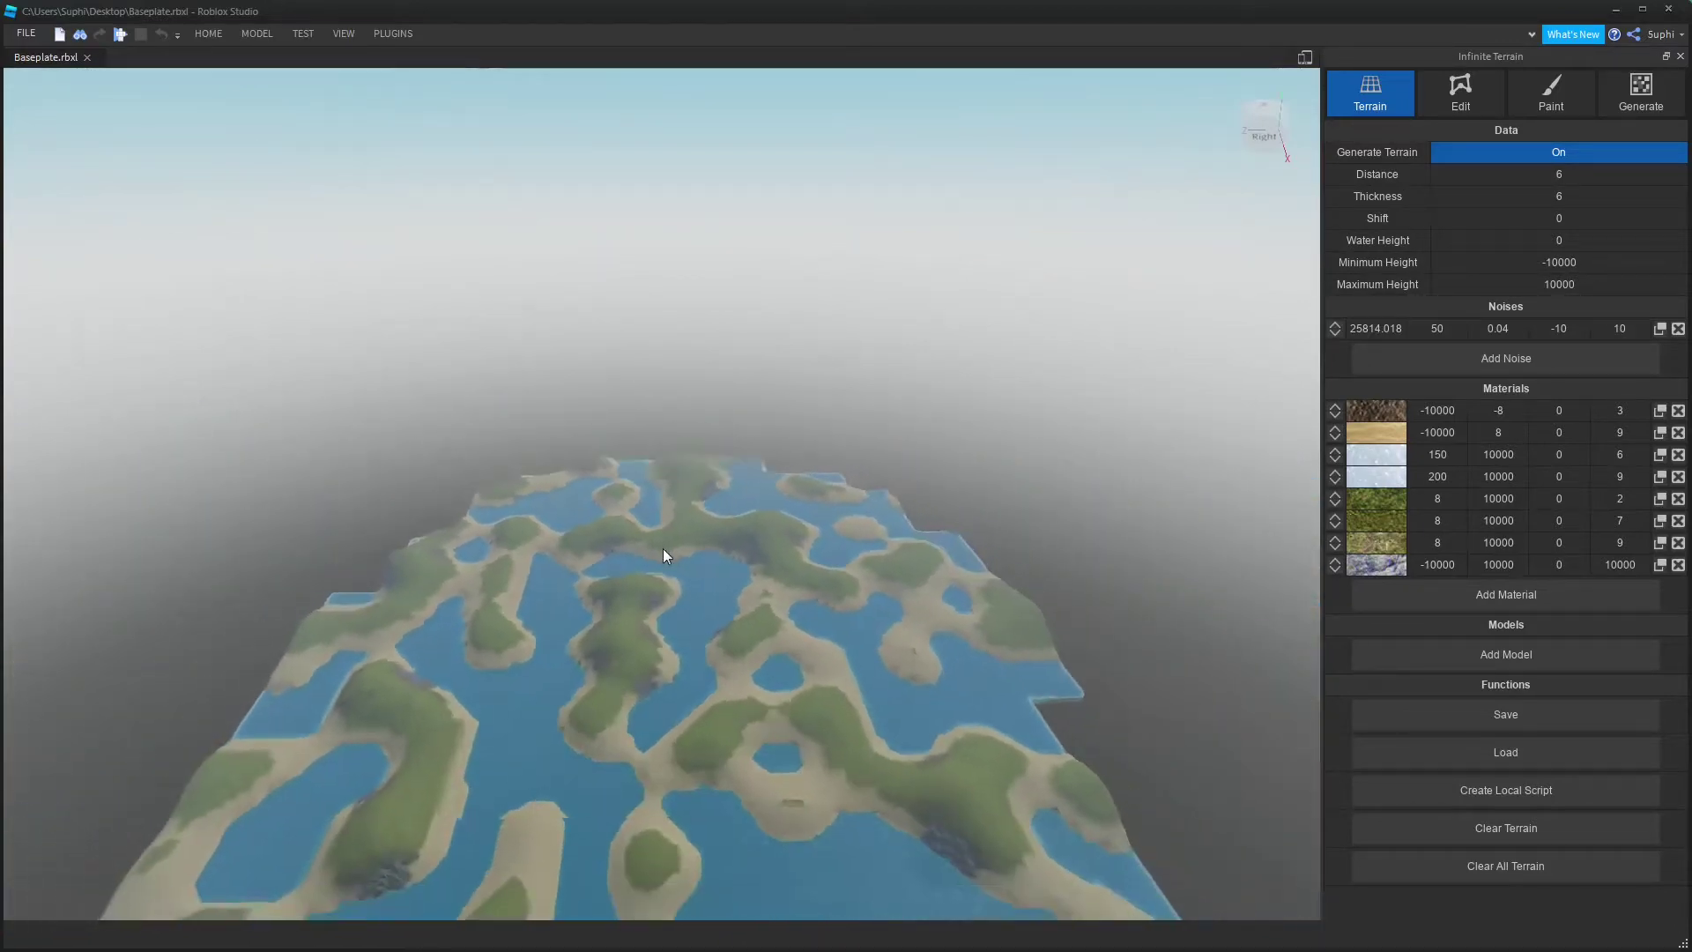
scroll(663, 552, "down", 10)
scroll(665, 562, "down", 10)
scroll(670, 570, "down", 5)
Turn off terrain generation and view the generated landscape's edge from the side
left_click(1516, 150)
right_click_drag(839, 430, 840, 430)
key("w")
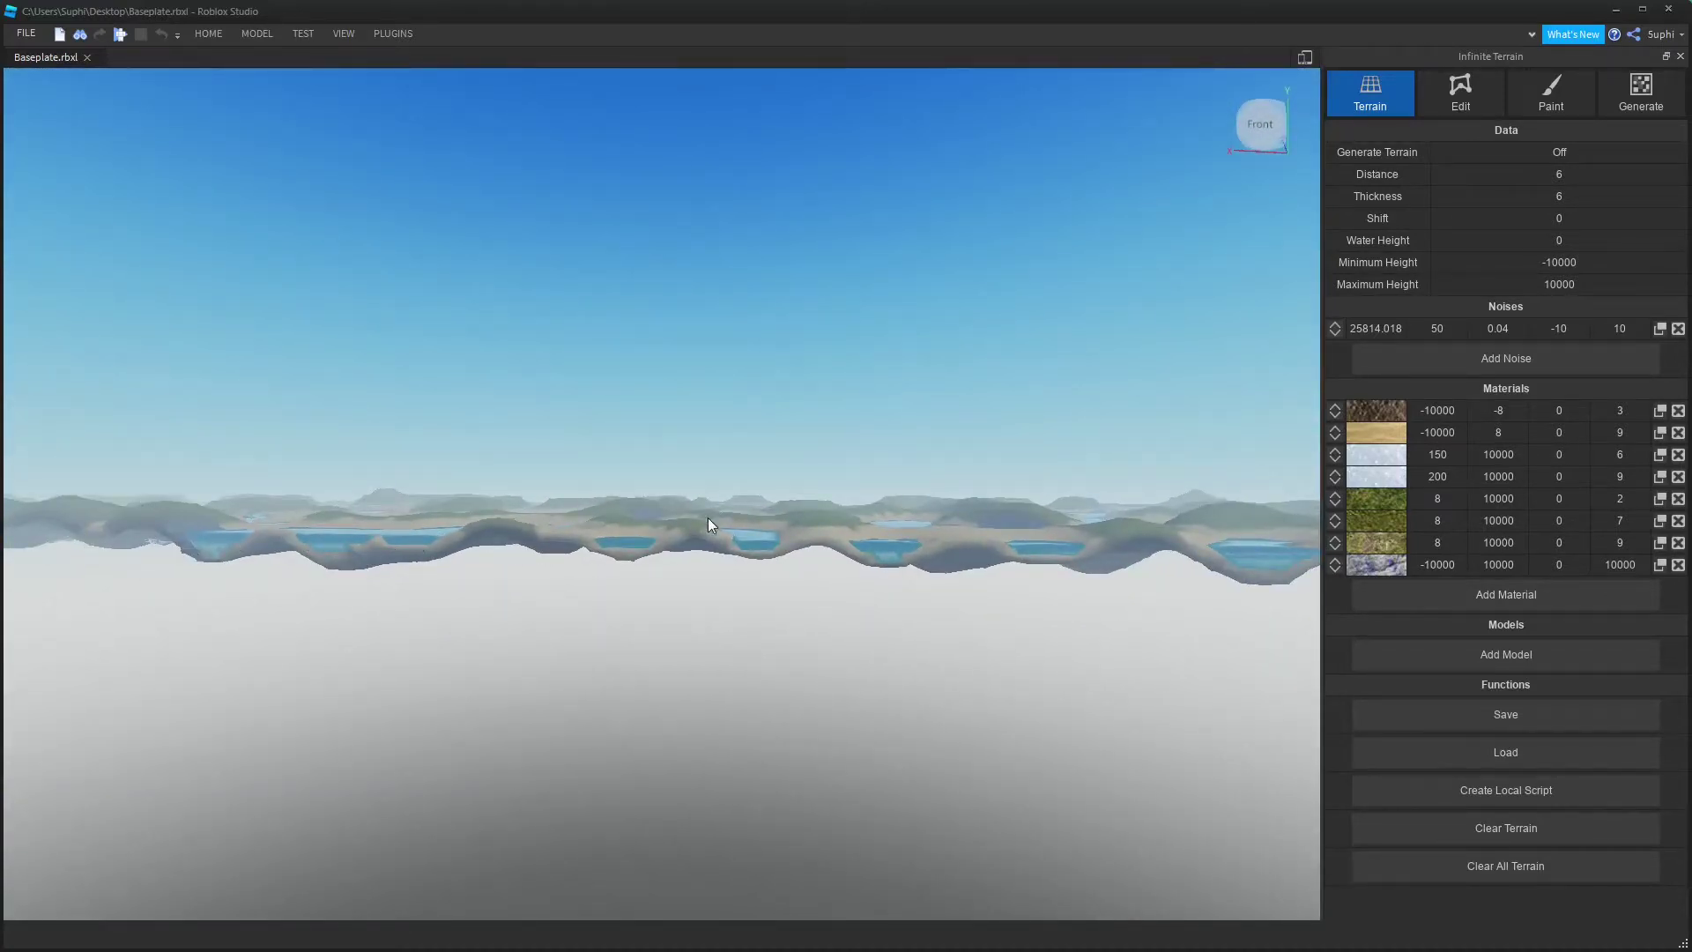
Switch to Paint, undo the green wave and brush a wider, longer green wave across the blue line
key("alt+Tab")
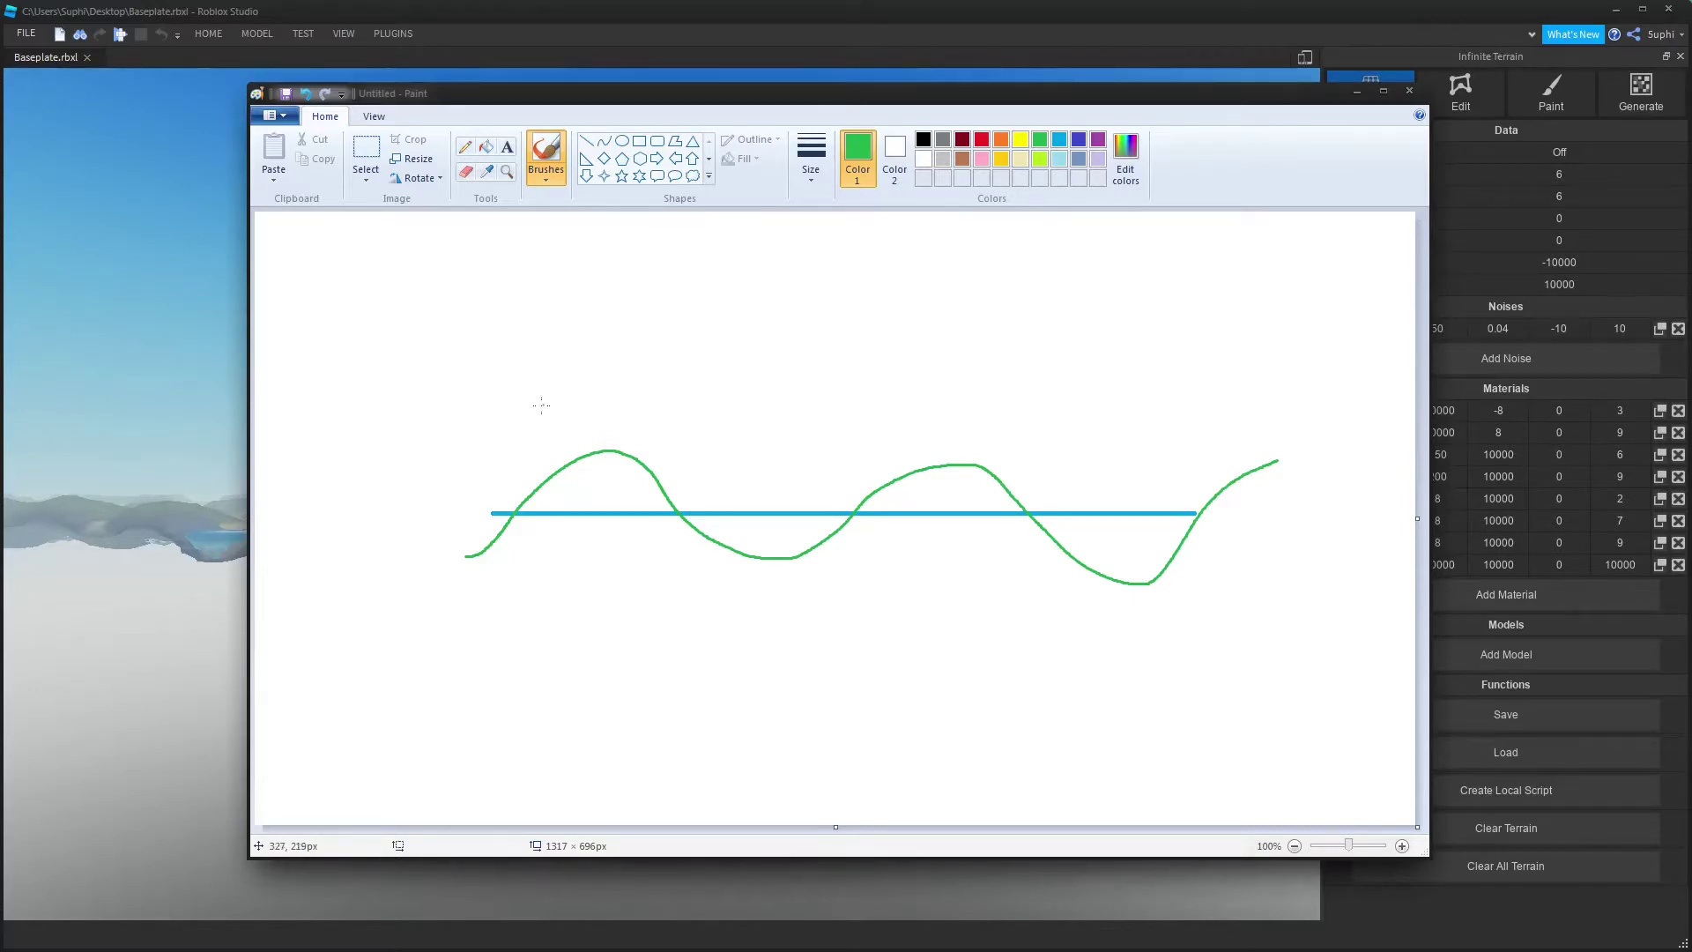
key("ctrl+z")
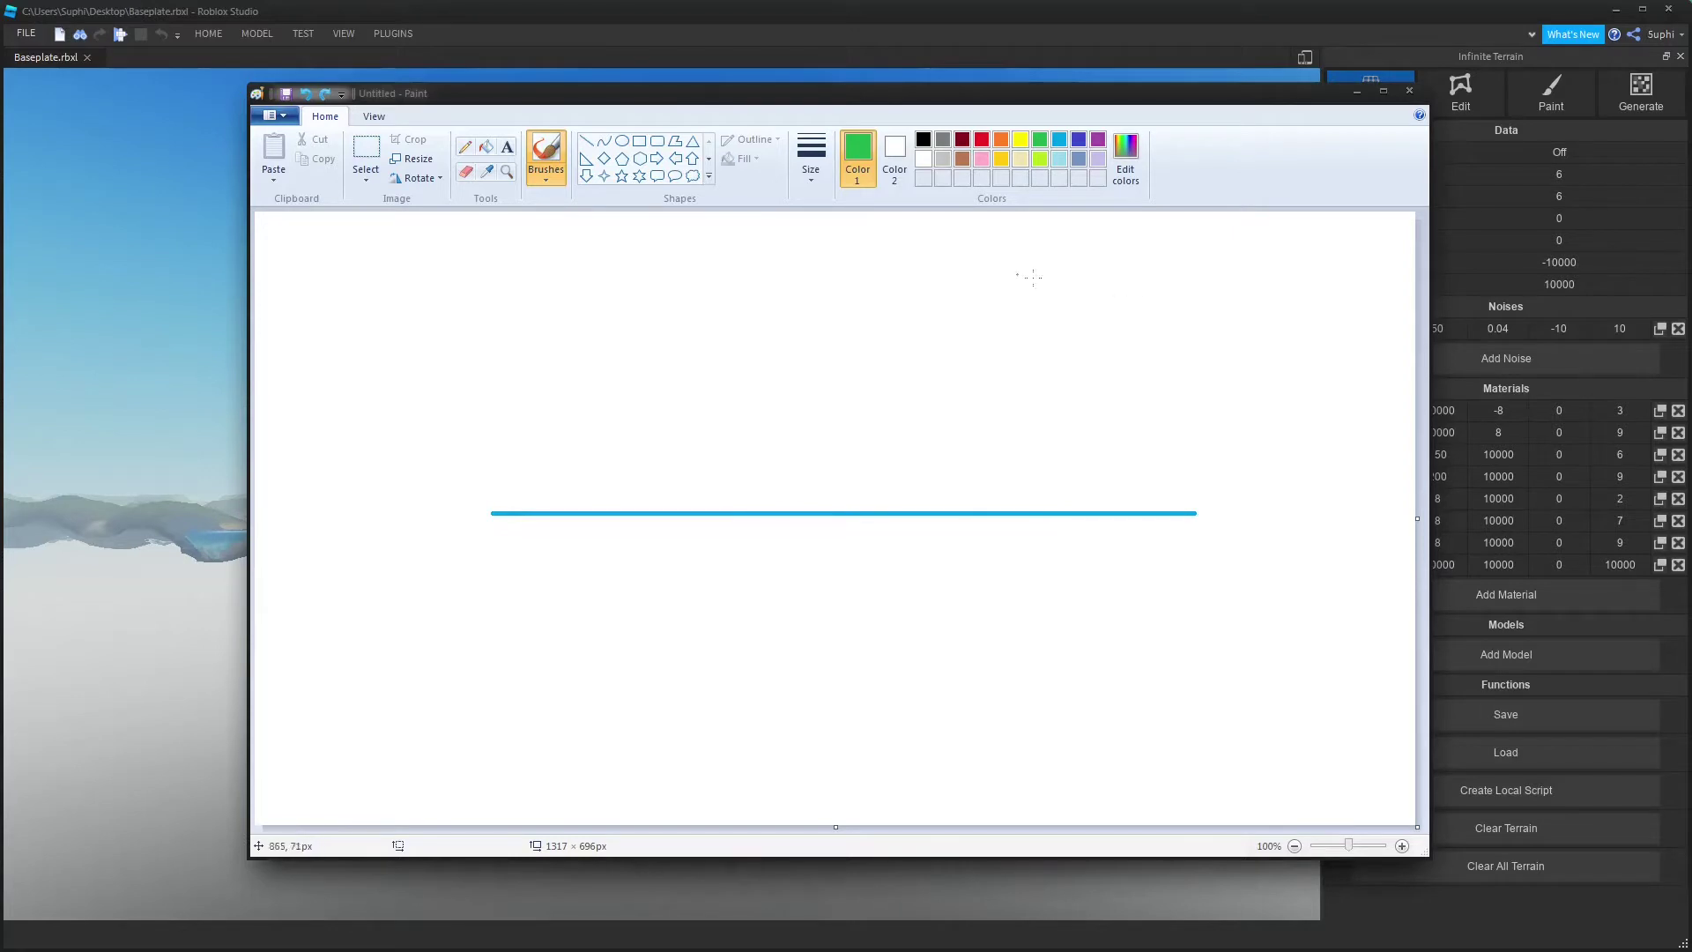
left_click_drag(319, 555, 534, 439)
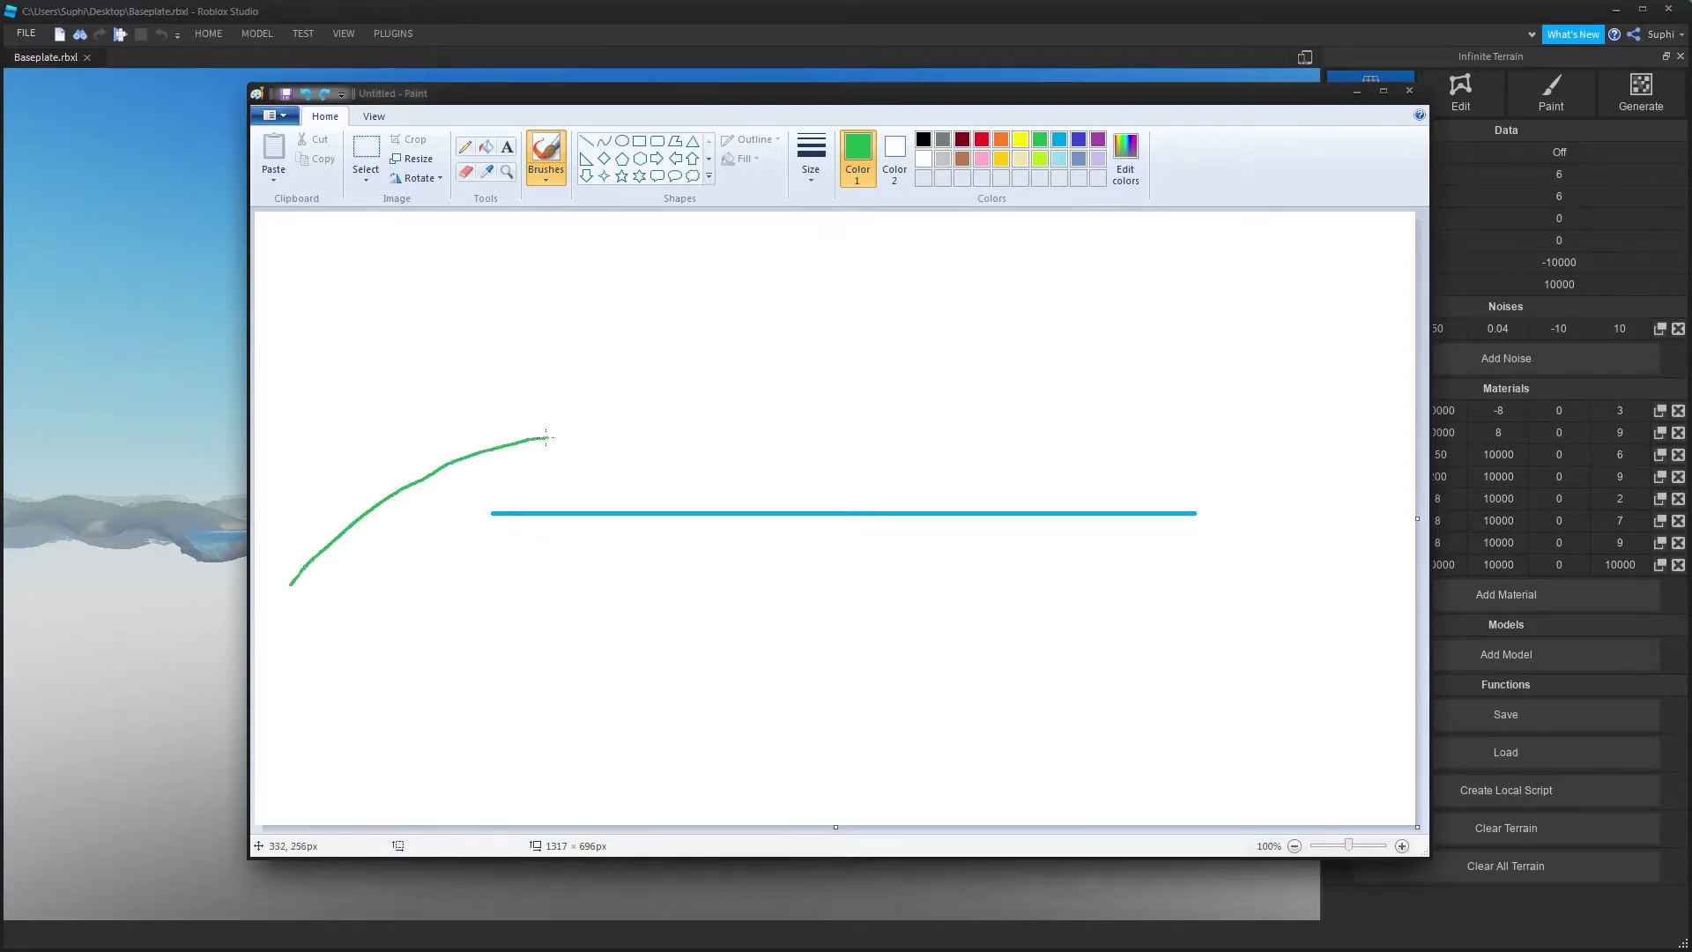
mouse_move(689, 480)
left_mouse_down()
mouse_move(840, 563)
mouse_move(1089, 526)
mouse_move(1359, 433)
left_mouse_up()
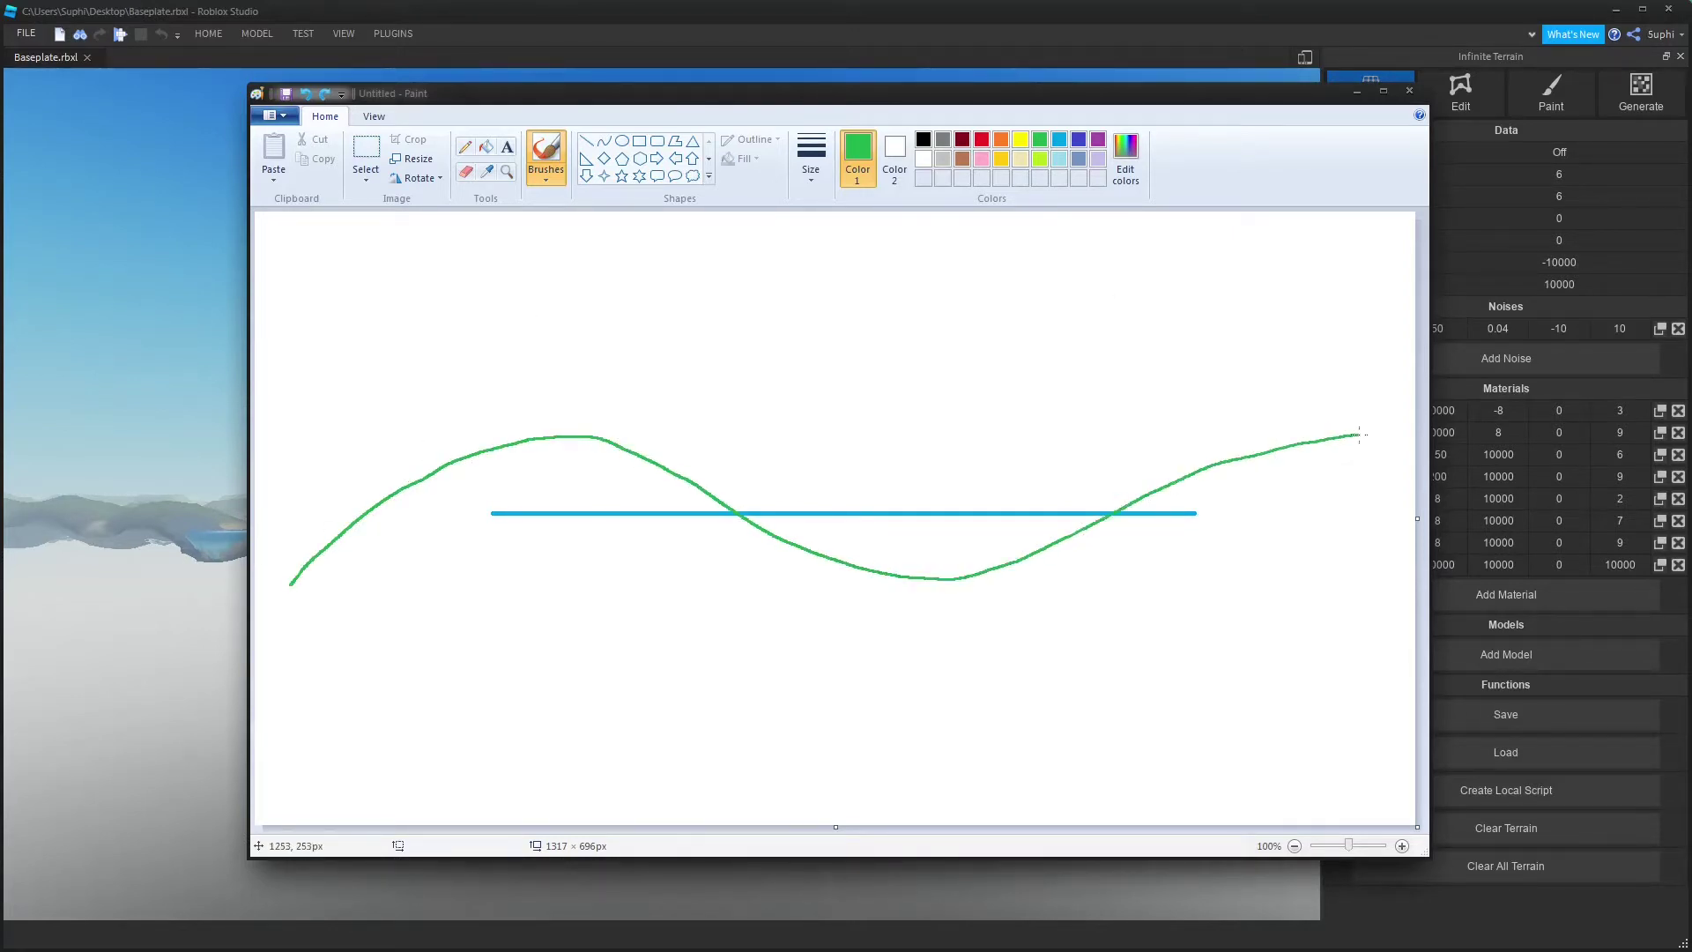
Brush a second wave in purple that runs along the wide green wave
left_click(1093, 142)
mouse_move(298, 606)
left_mouse_down()
mouse_move(430, 481)
mouse_move(676, 437)
mouse_move(783, 564)
mouse_move(1098, 556)
mouse_move(1221, 430)
left_mouse_up()
left_click_drag(1347, 446, 1372, 441)
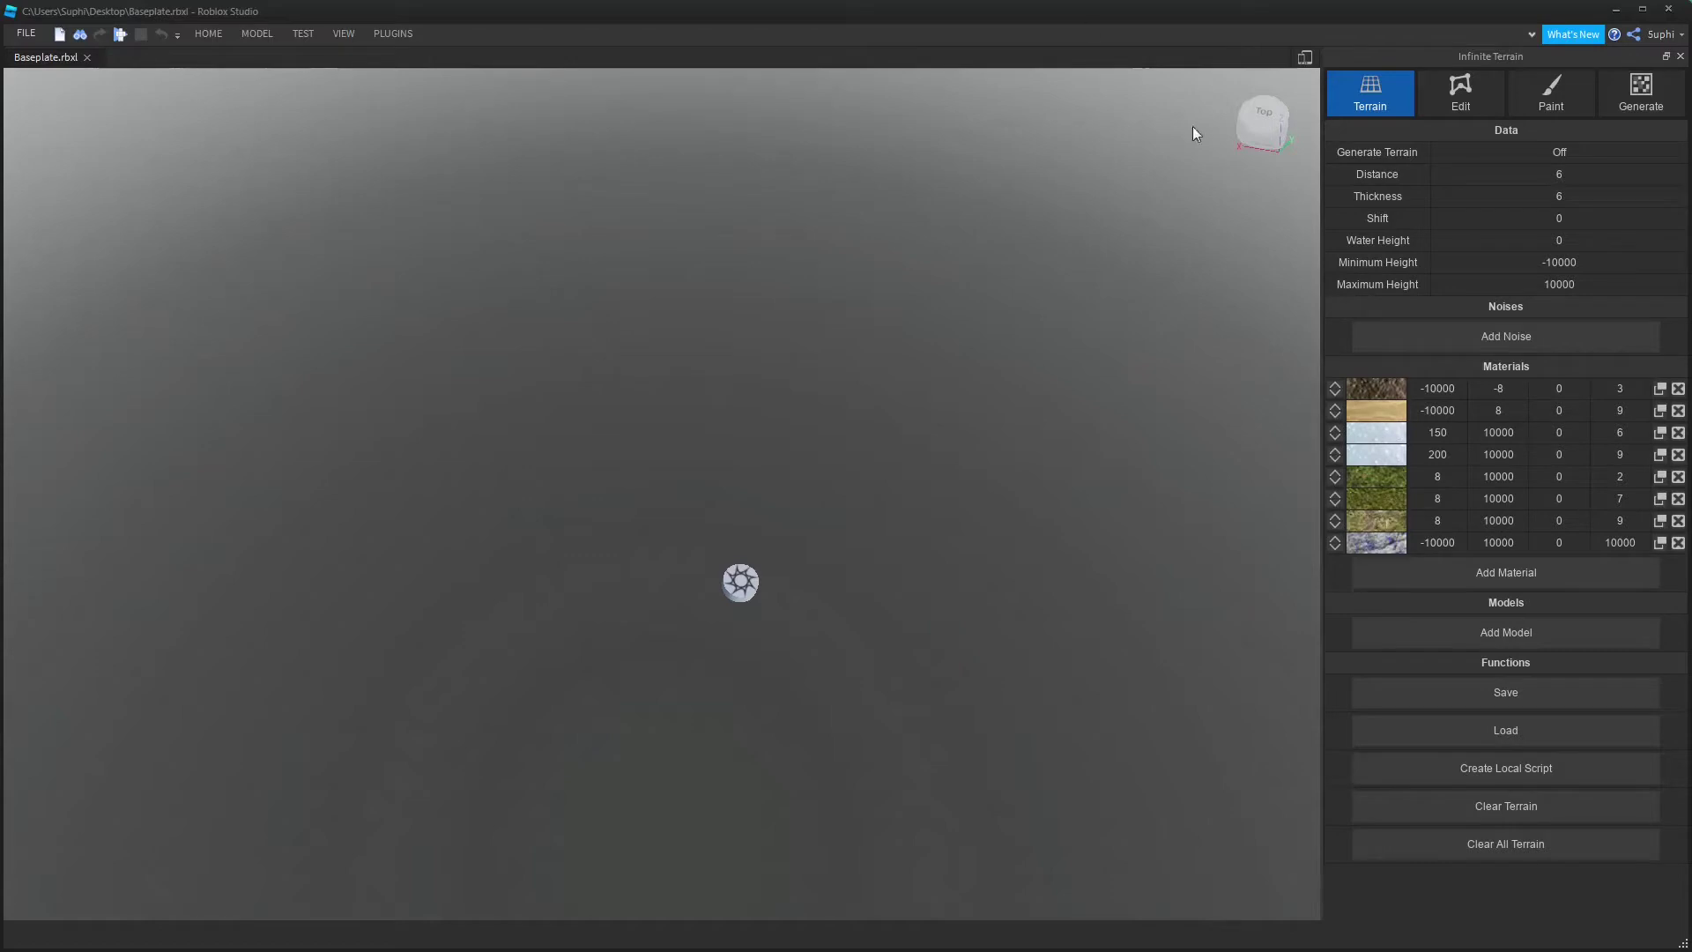
In Roblox Studio, add a noise with values 200 and 0.008 and generate terrain around the camera
left_click(1454, 338)
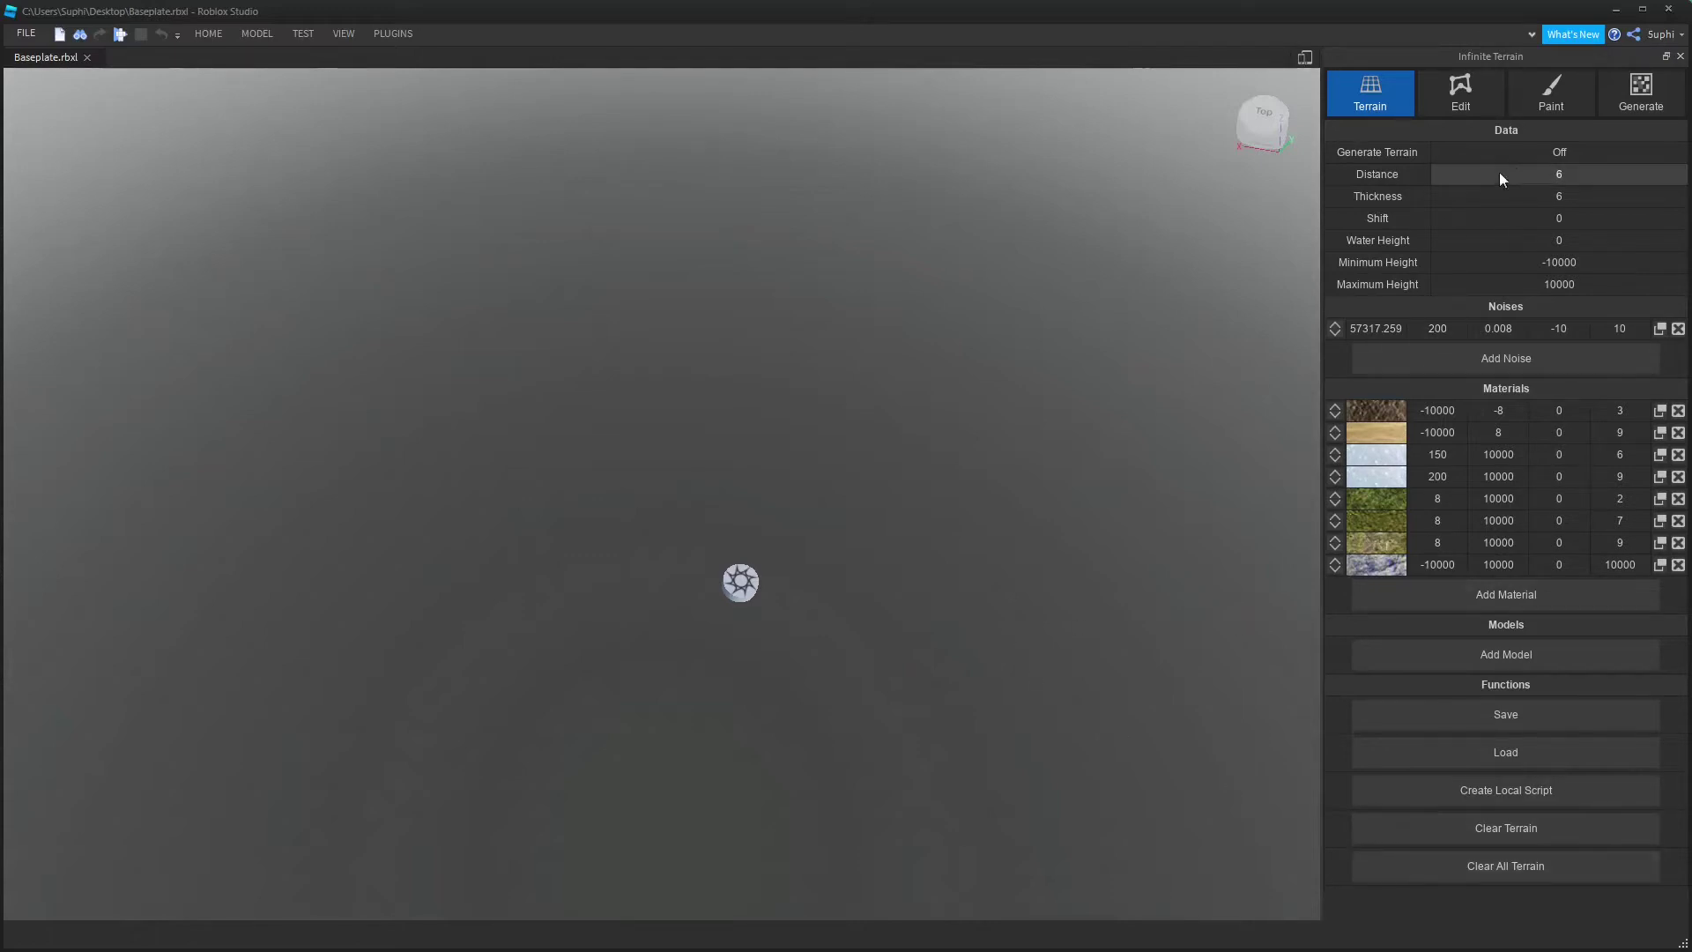
left_click(1547, 152)
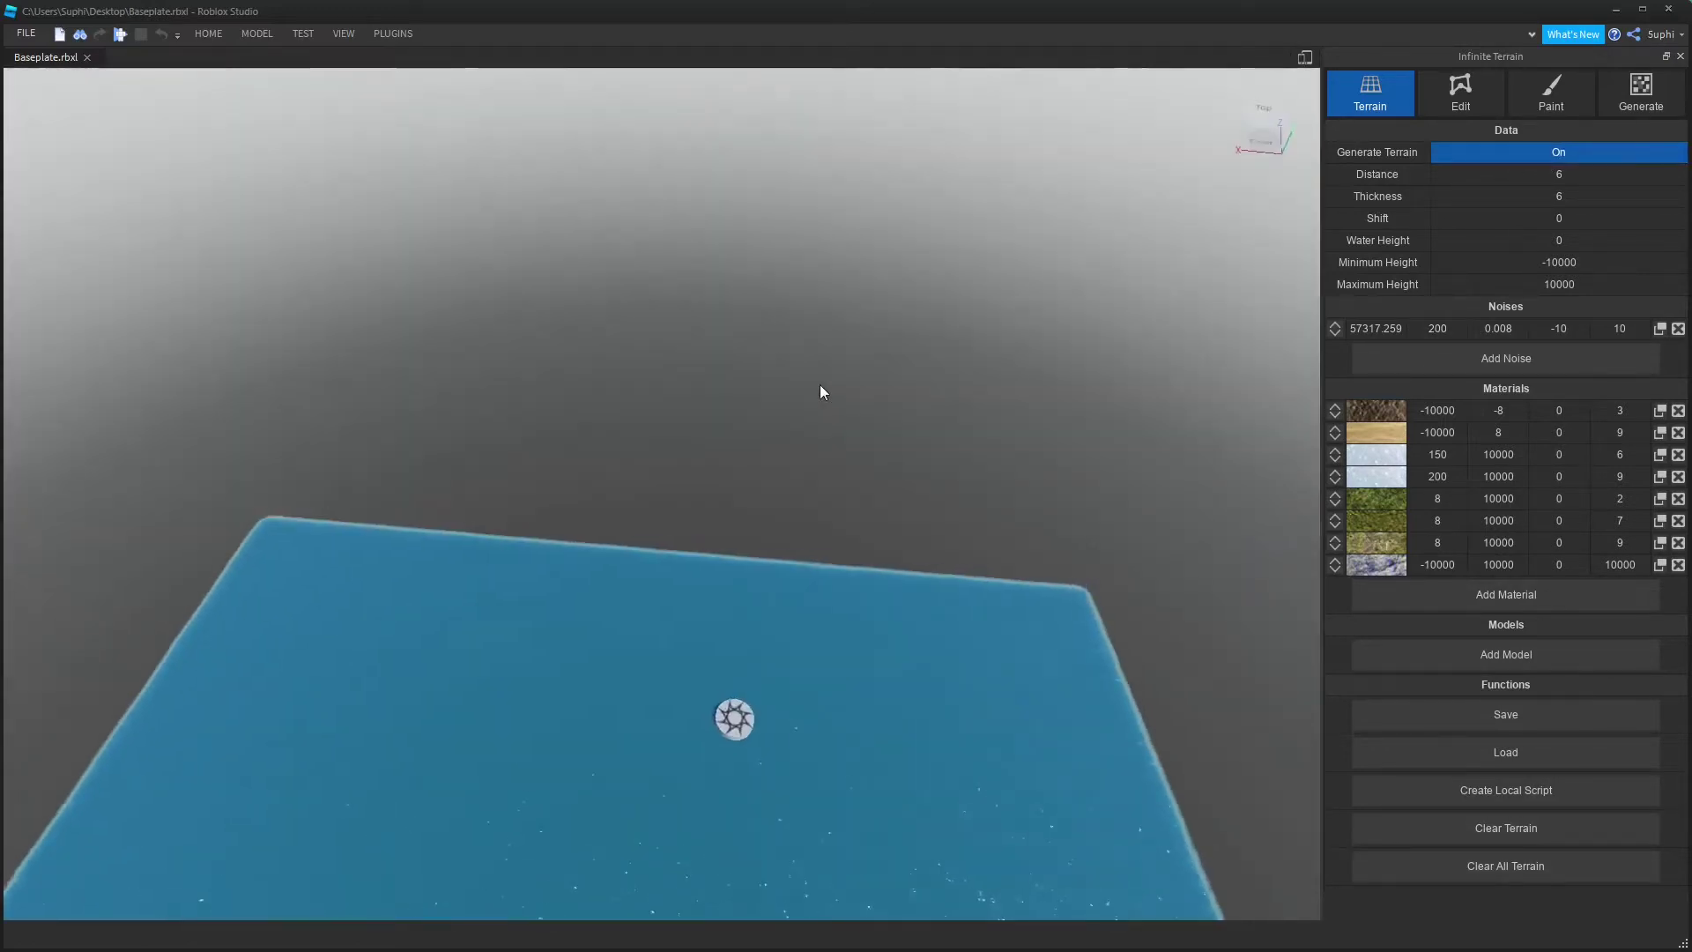
right_click_drag(819, 385, 820, 384)
key("s")
key("w")
key("s")
right_click_drag(888, 427, 885, 430)
Add a second noise with its amplitude set to 40 and clear all terrain so it regenerates
left_click(1456, 359)
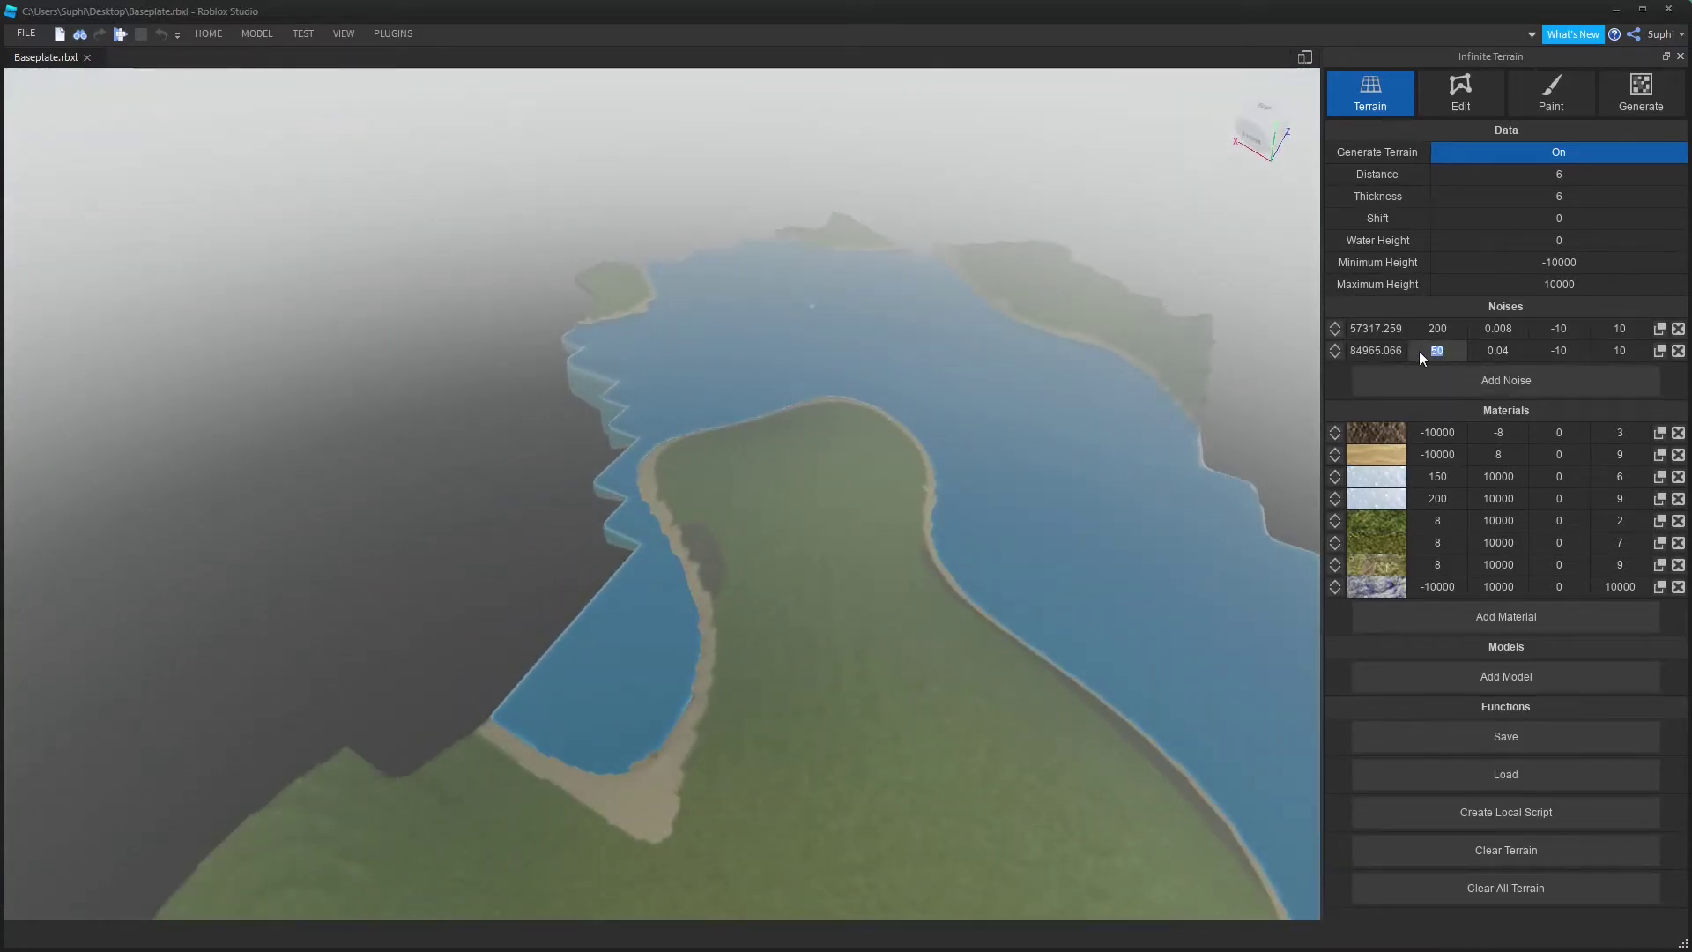
type("40")
left_click(1505, 888)
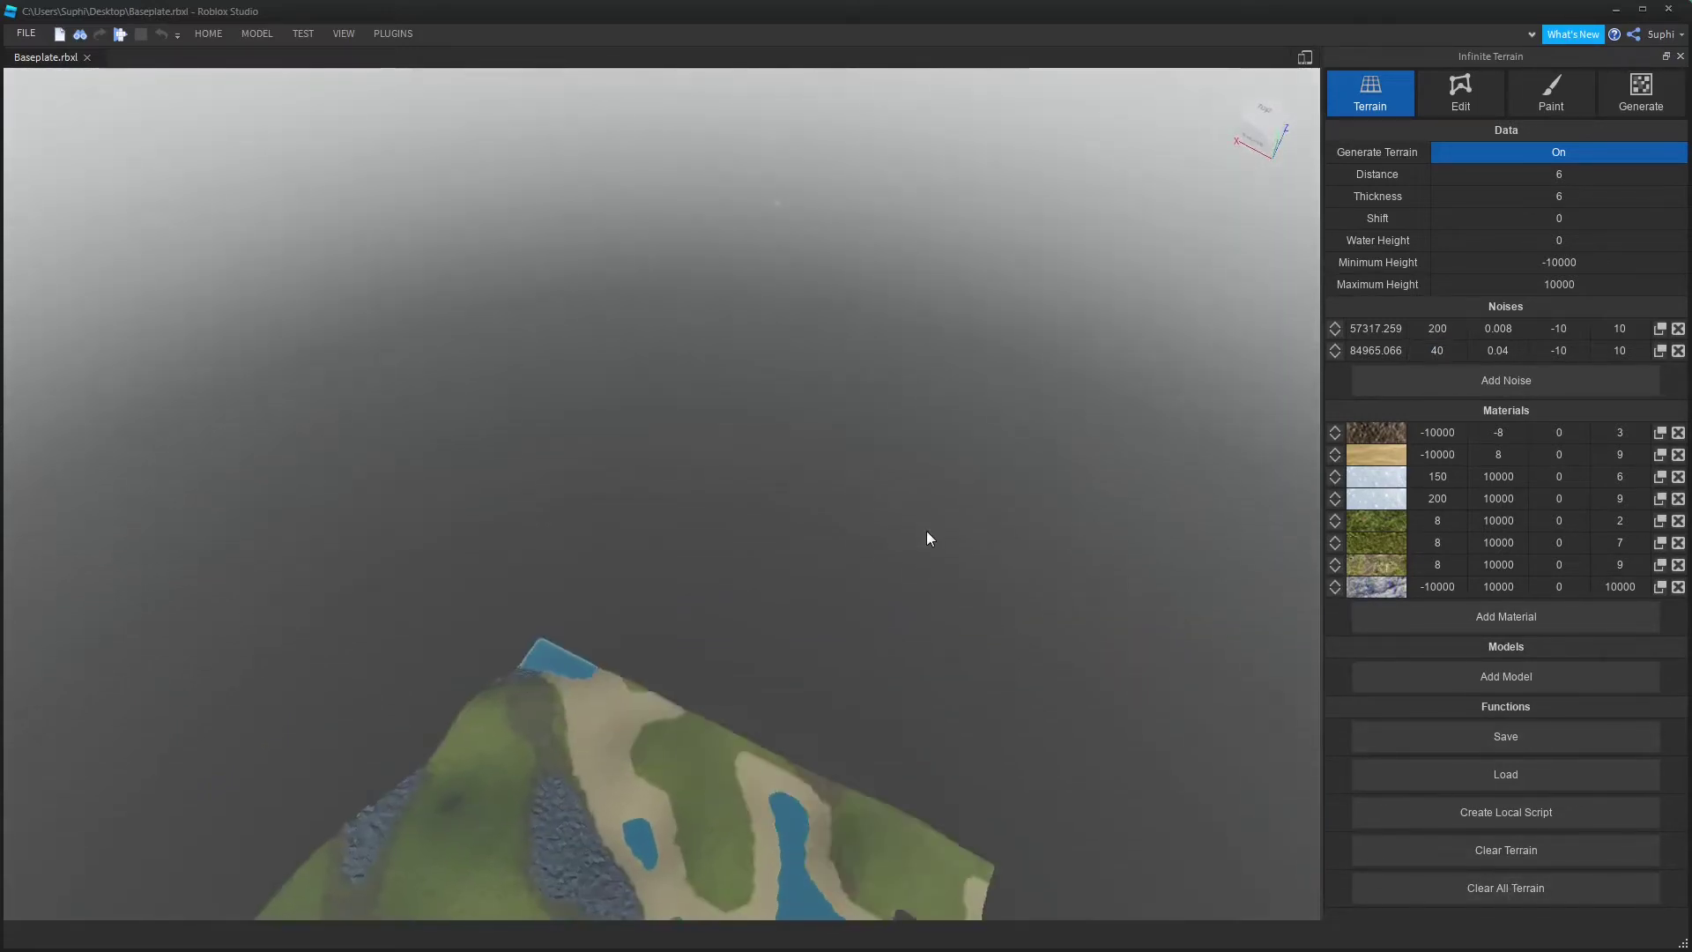
Examine the regenerated islands from several viewpoints and the values of the stacked noises
mouse_move(928, 531)
right_mouse_down()
mouse_move(865, 527)
mouse_move(927, 531)
right_mouse_up()
key("s")
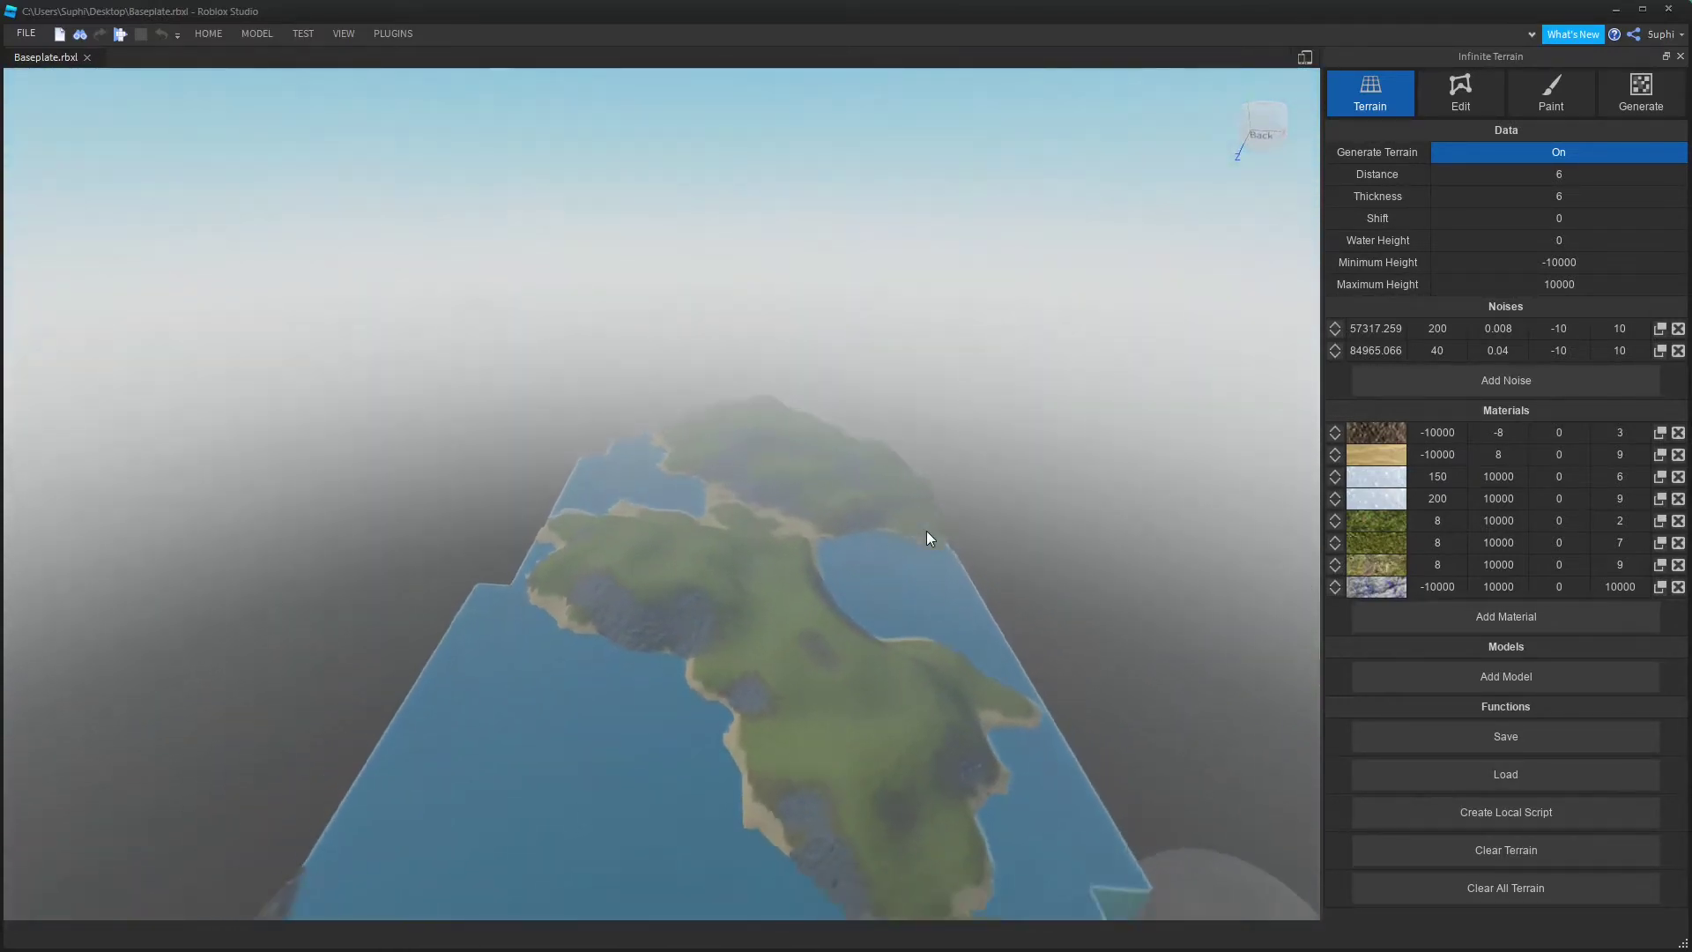
key("d")
key("w")
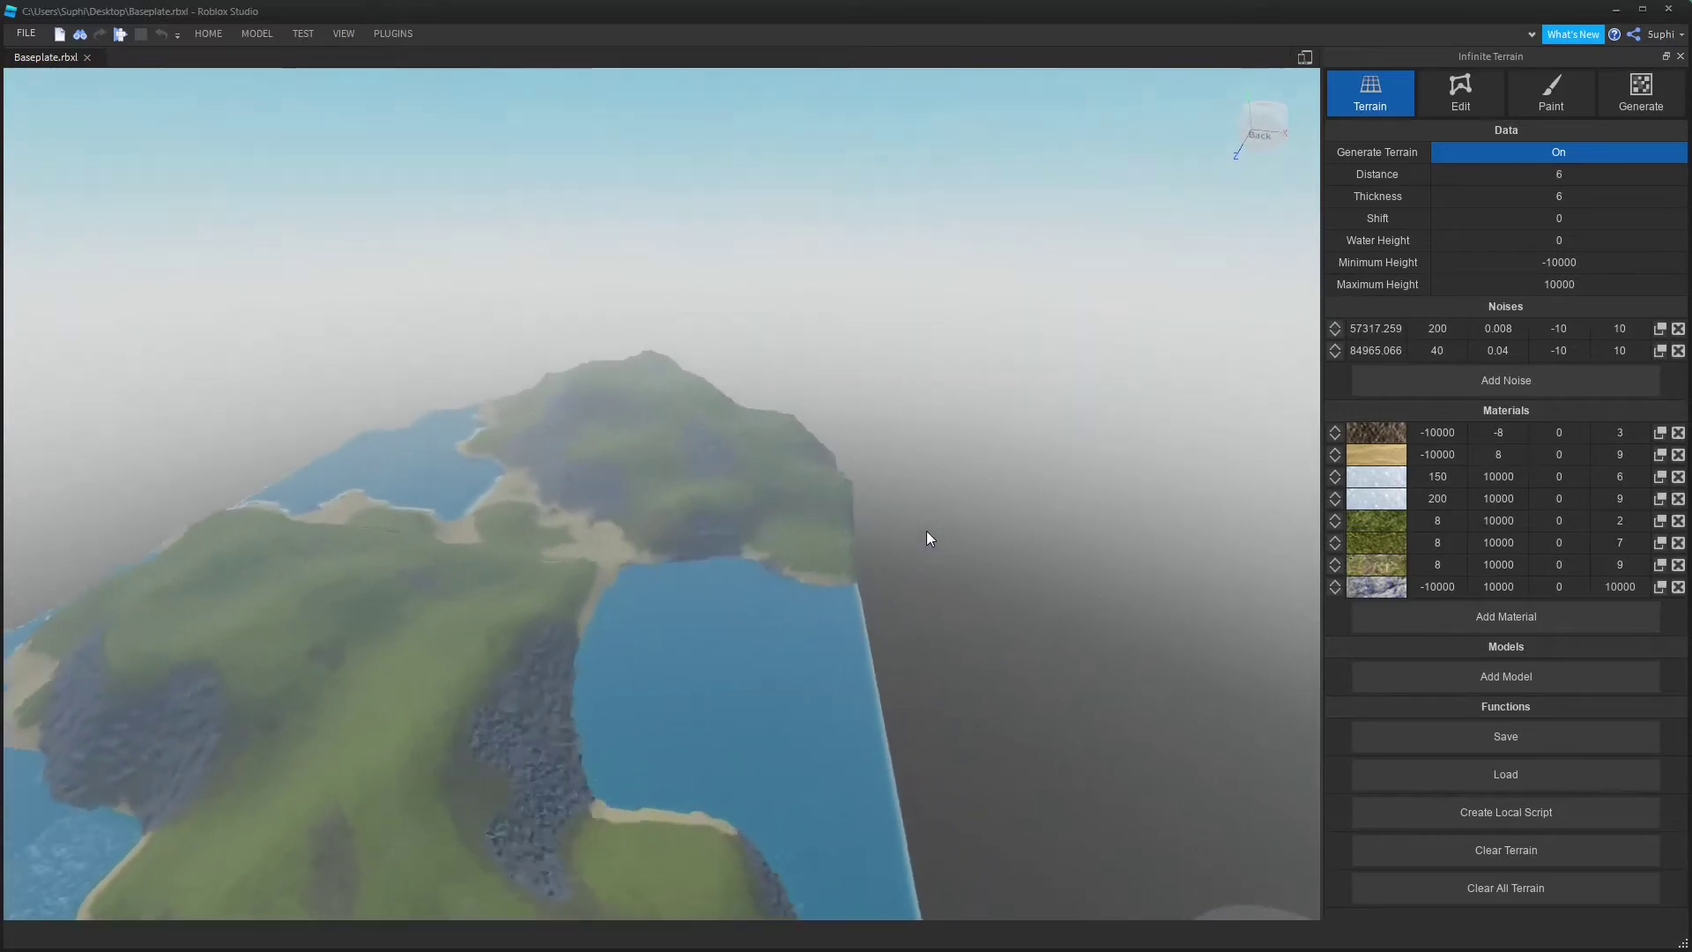
key("w")
key("d")
mouse_move(927, 531)
right_mouse_down()
mouse_move(909, 531)
mouse_move(927, 531)
right_mouse_up()
key("s")
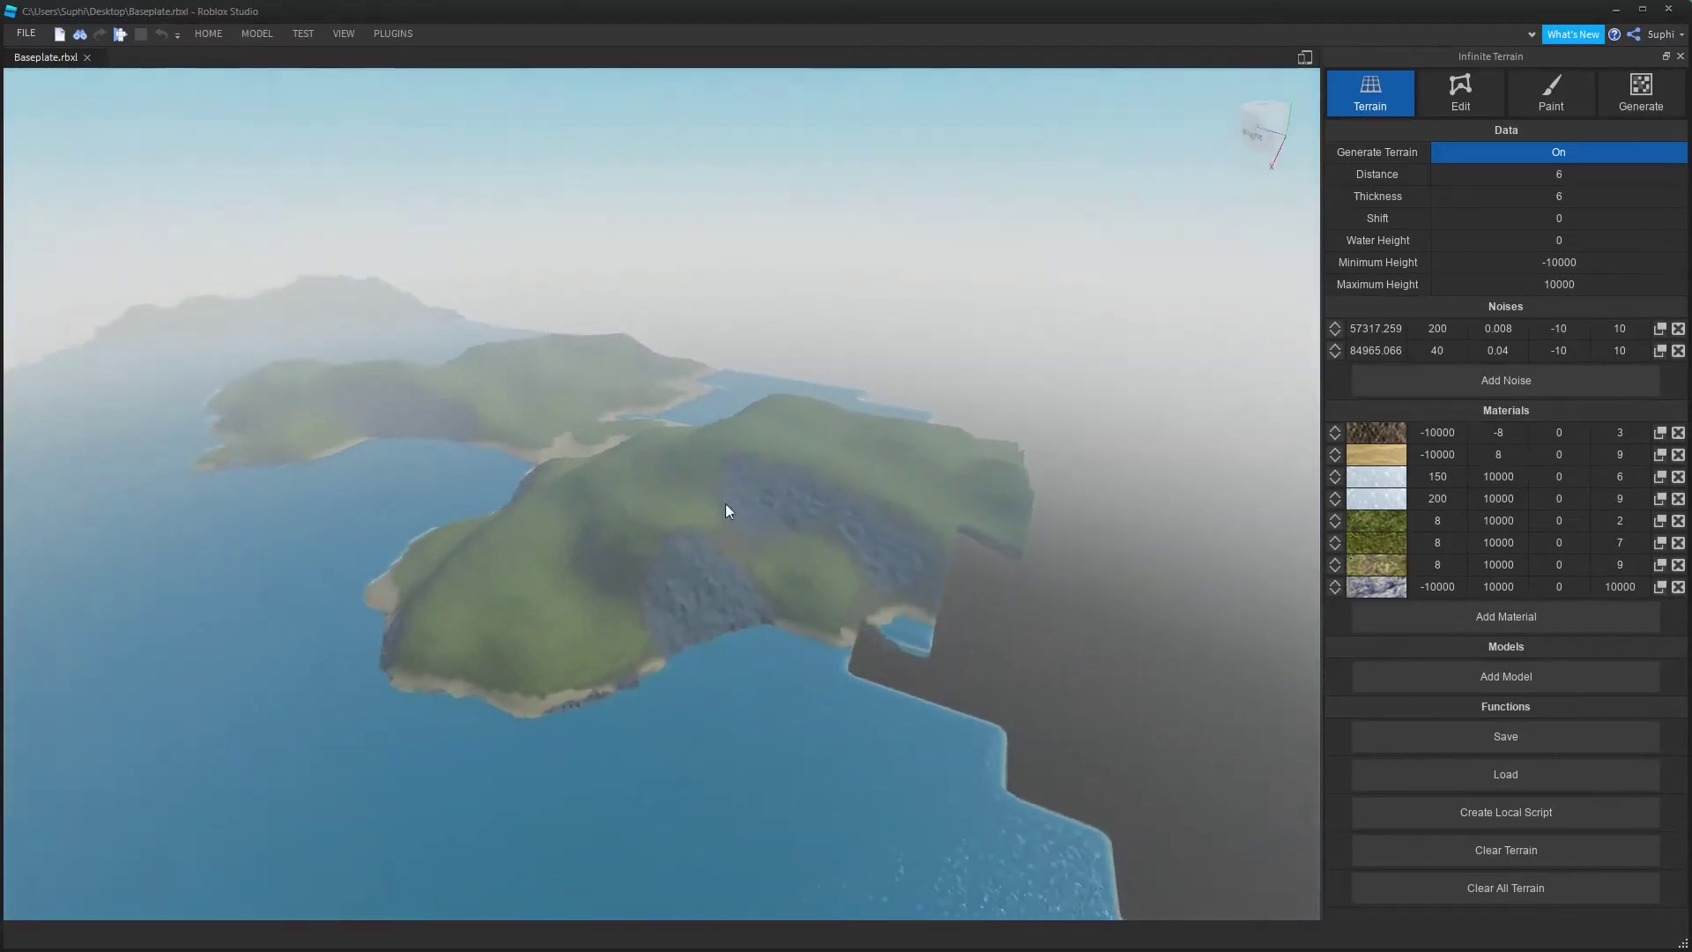
right_click_drag(726, 504, 723, 500)
key("w")
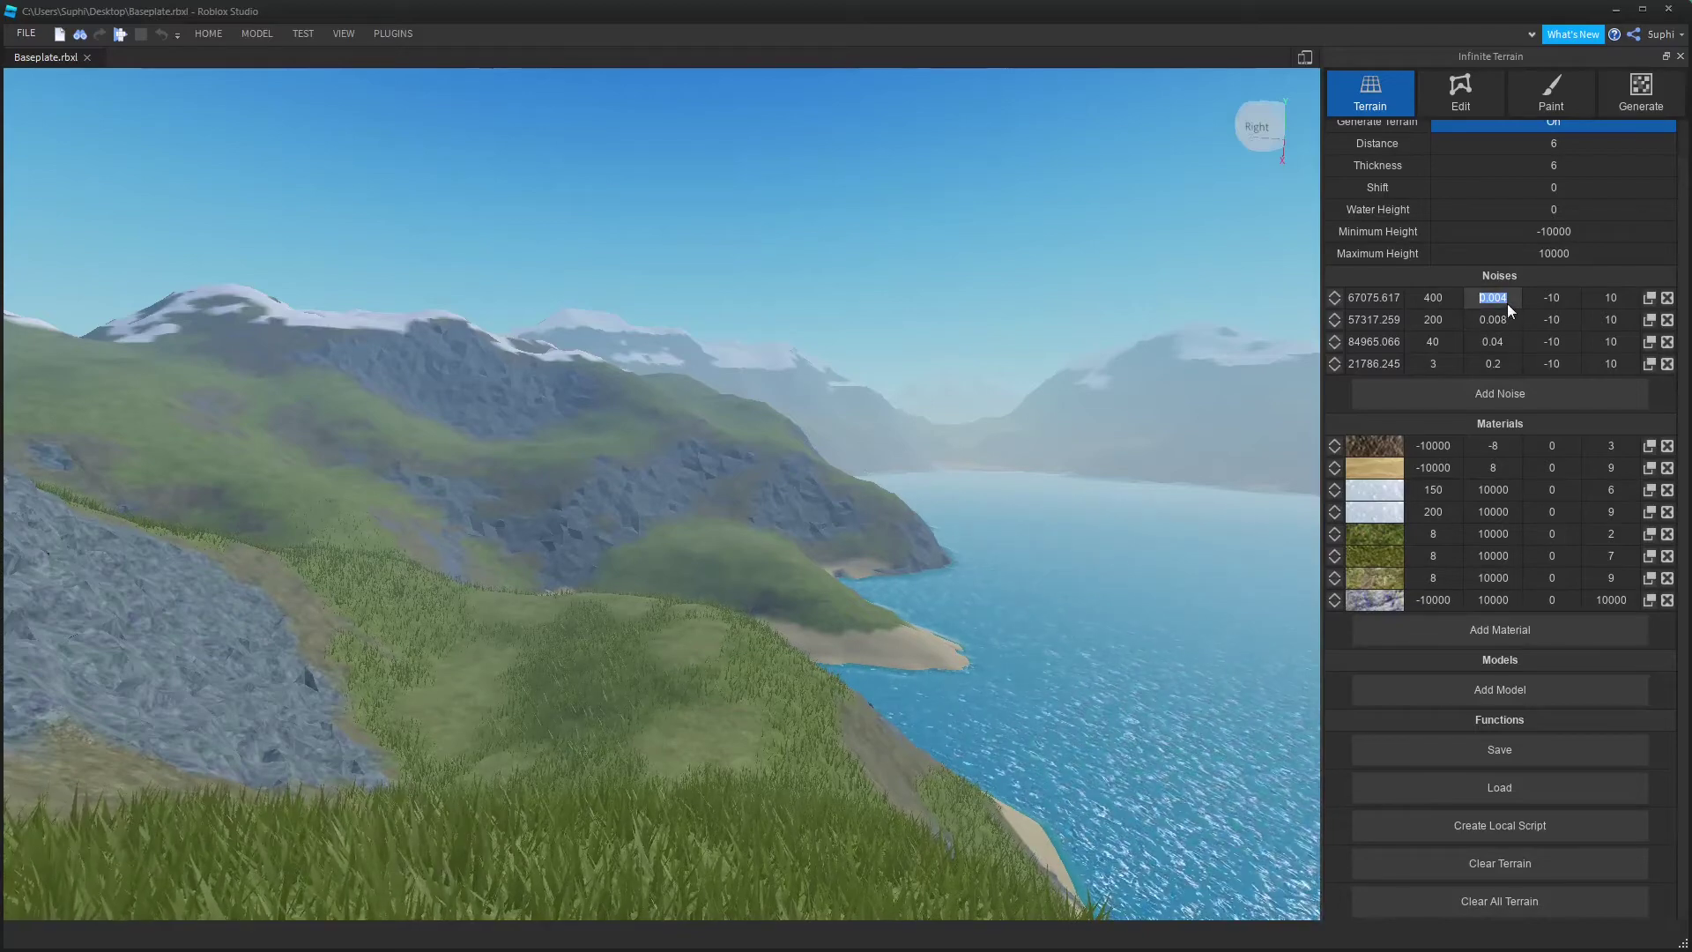
left_click(1507, 361)
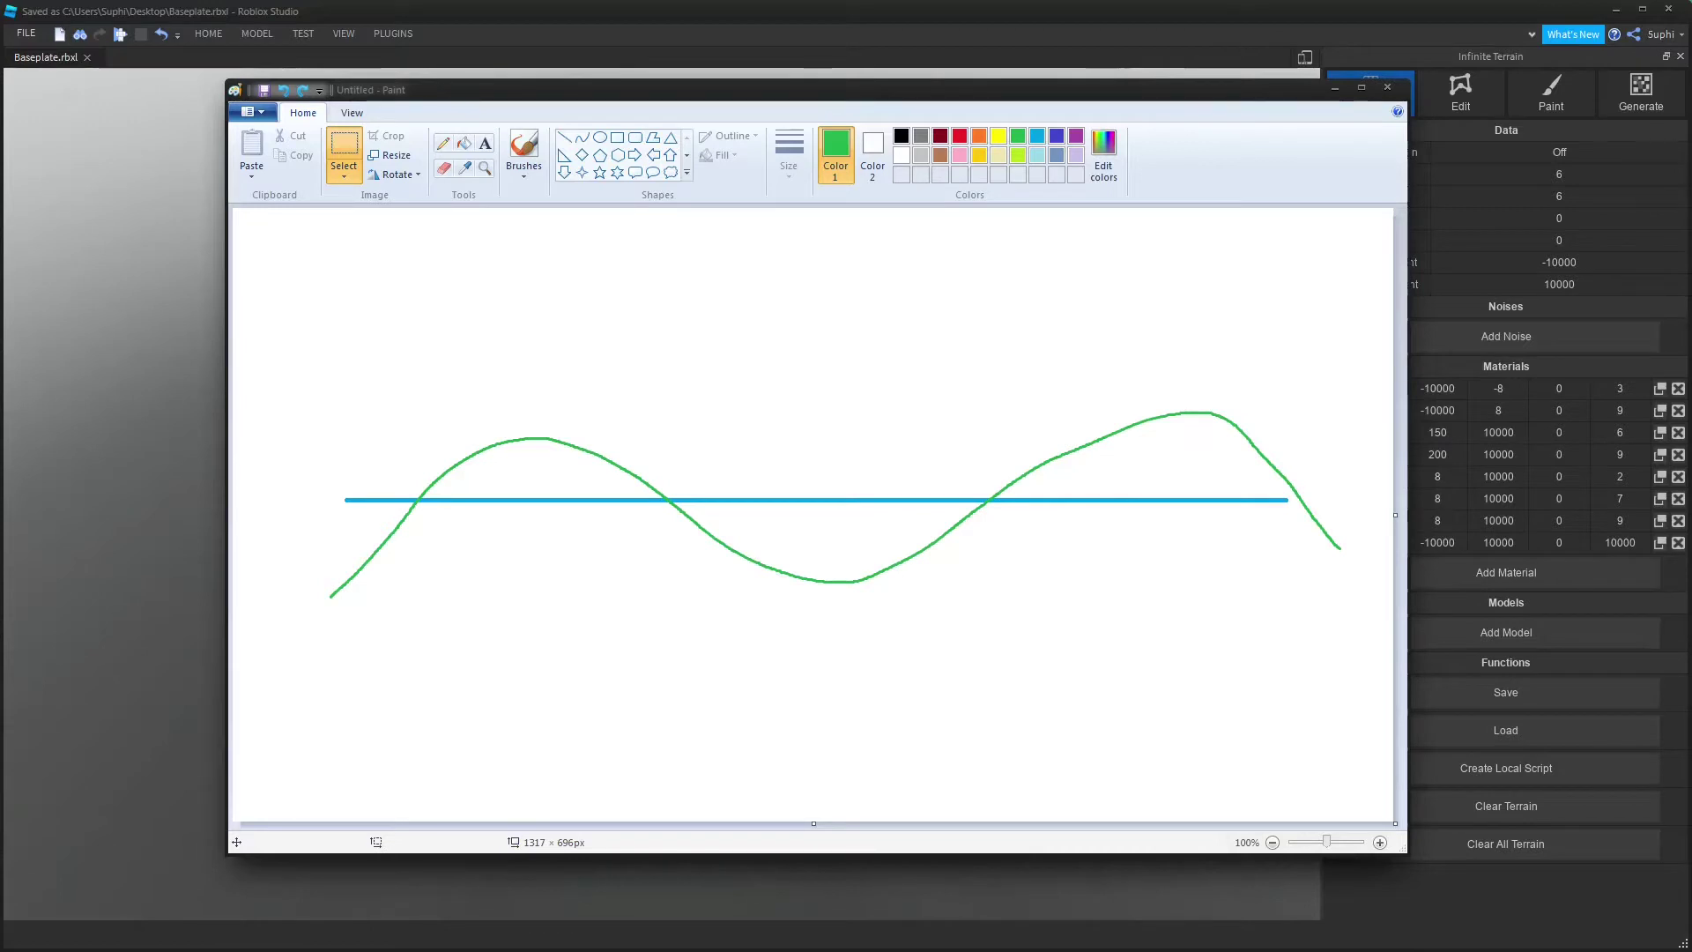
Flatten the green wave's peaks with a horizontal green line about 953 px long, deleting the curves above it and the line across the valley
left_click(564, 138)
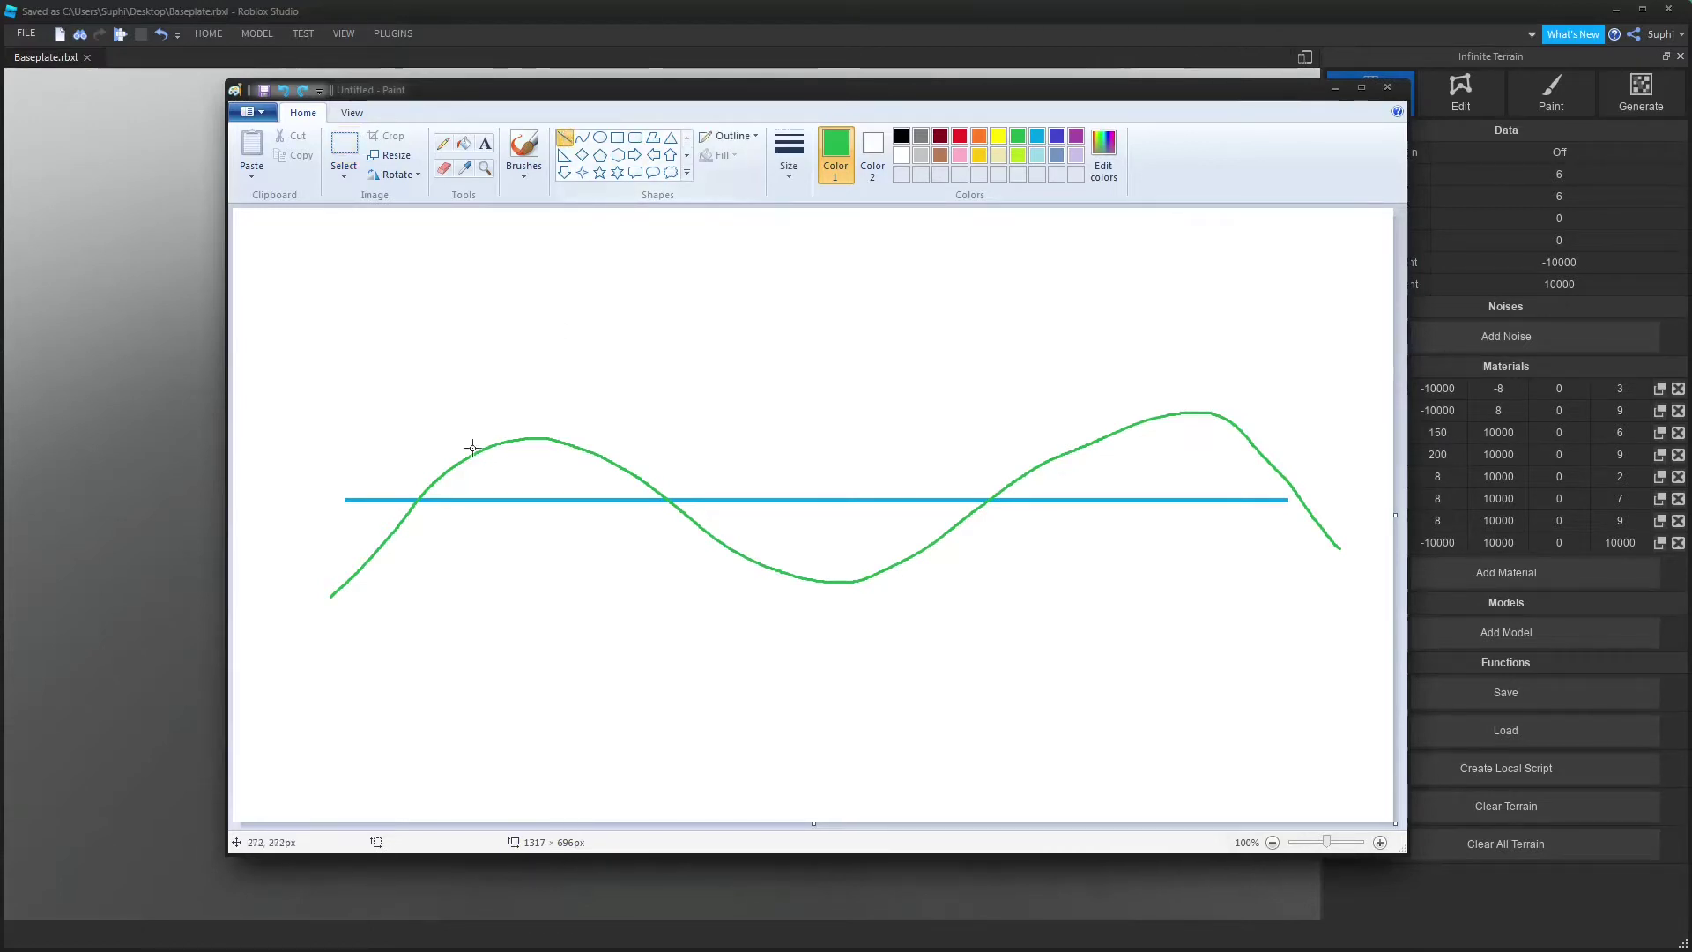
left_click_drag(438, 474, 1279, 458, "shift")
left_click(343, 152)
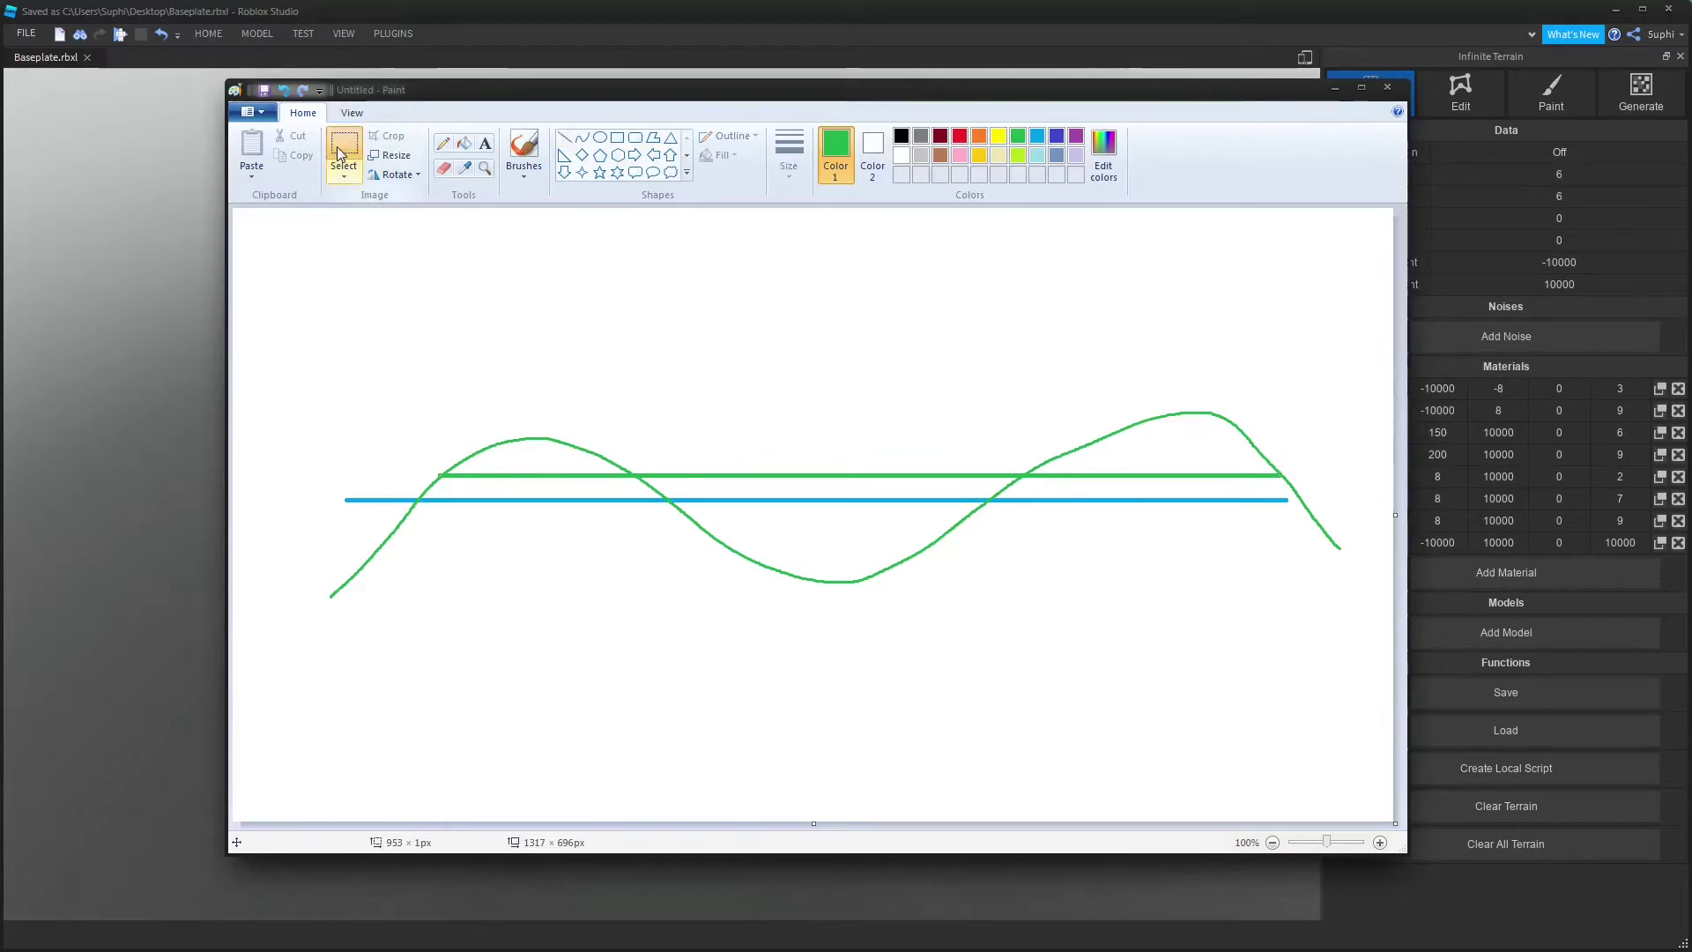
left_click_drag(382, 389, 704, 473)
key("Delete")
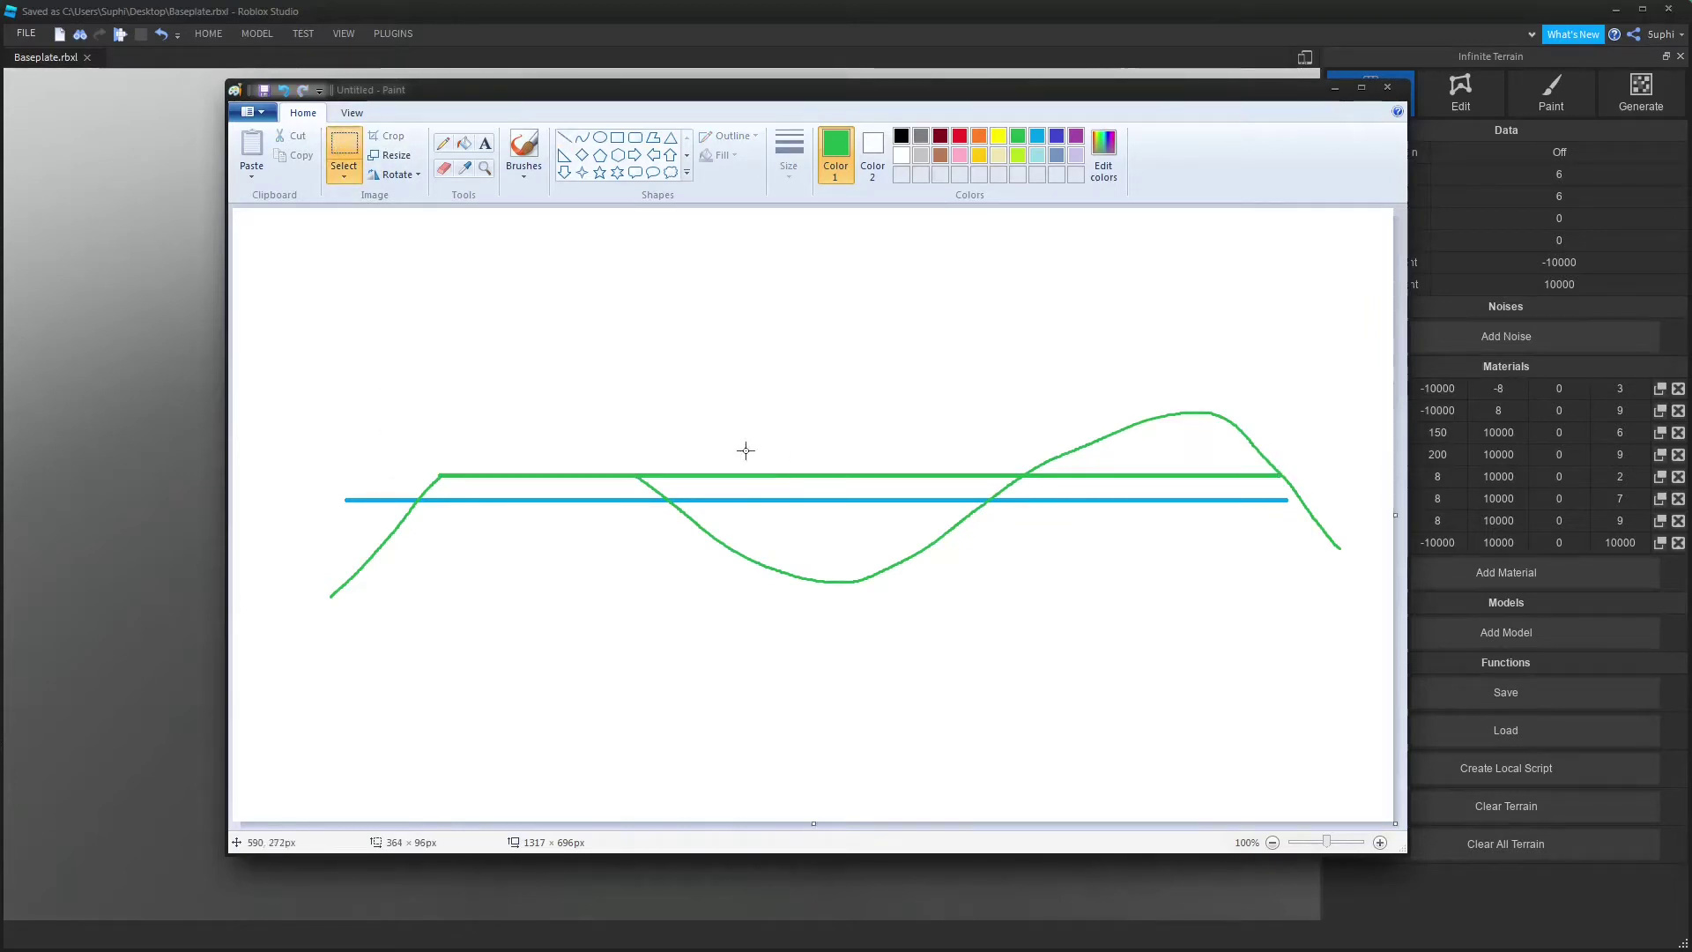
left_click_drag(964, 347, 1340, 473)
key("Delete")
left_click_drag(644, 468, 1009, 479)
key("Delete")
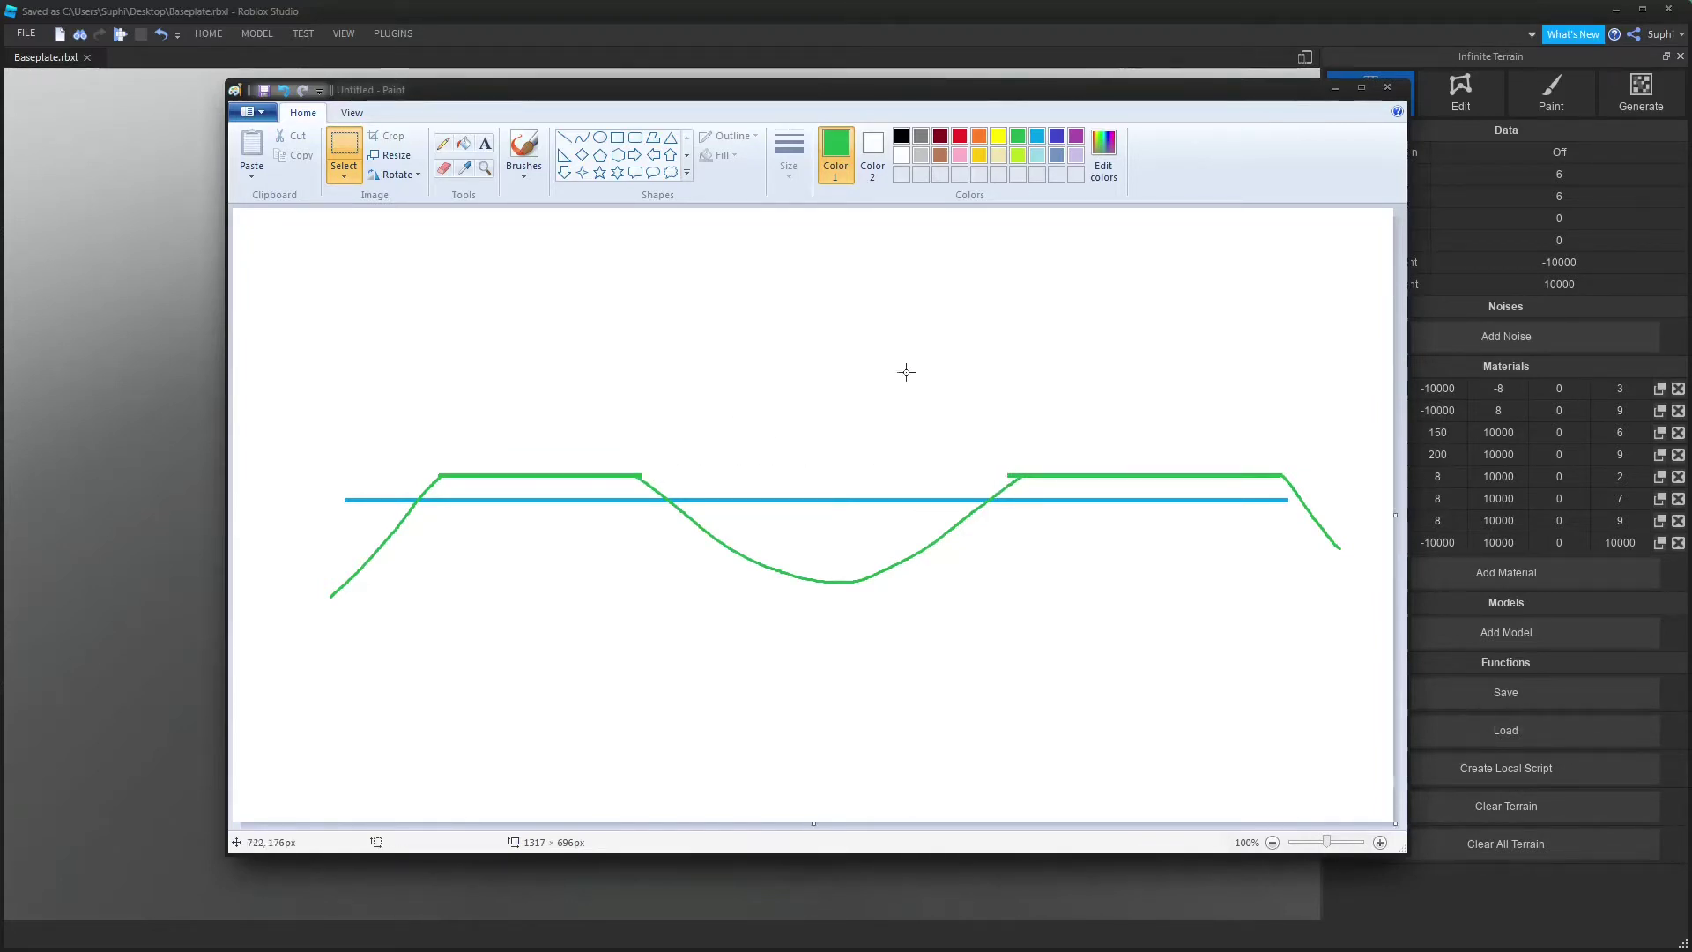
Flatten the green wave's valley with a horizontal line about 259 px long and delete the curve parts below it
left_click(564, 138)
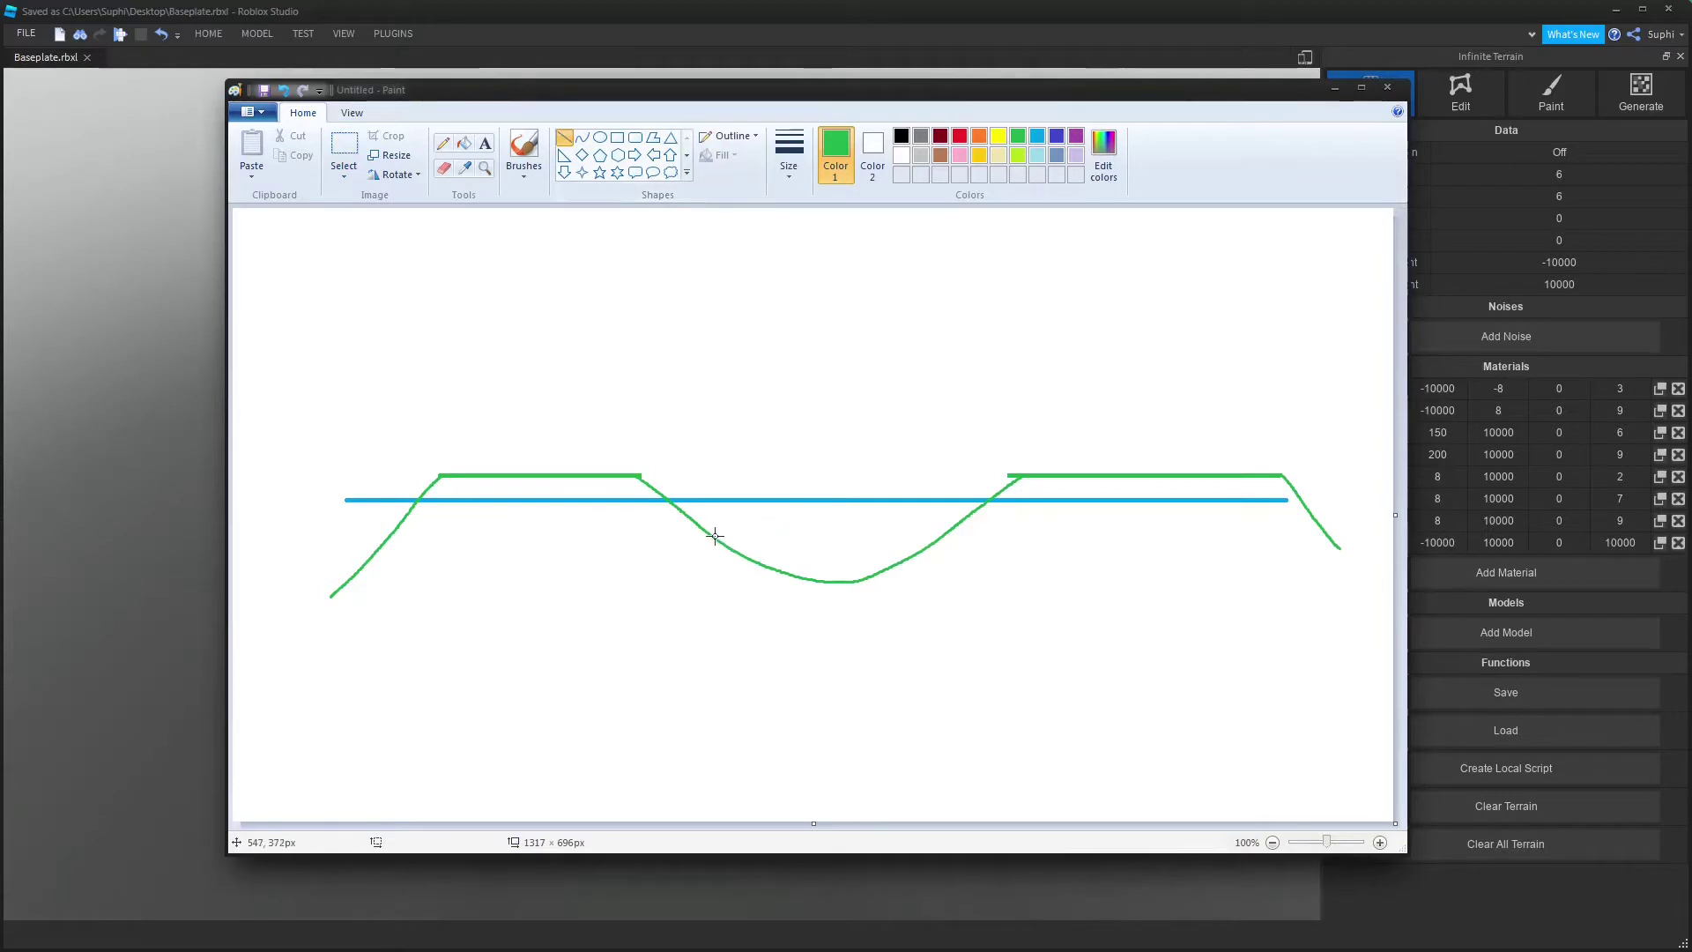
left_click_drag(714, 536, 942, 536)
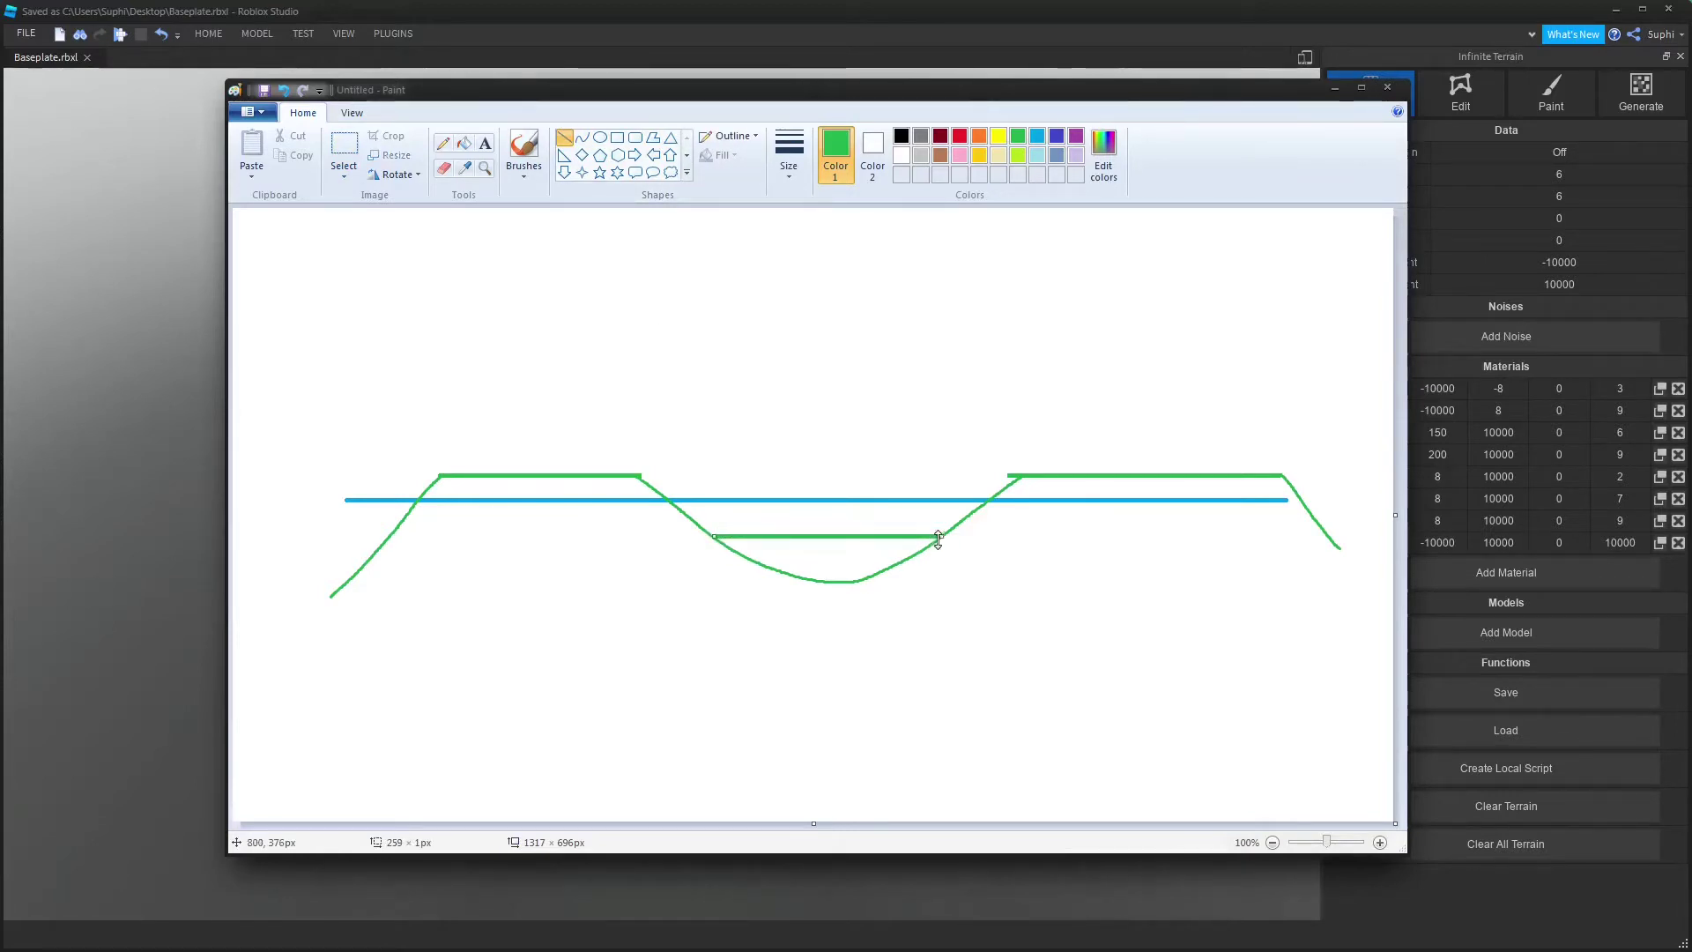
left_click(344, 154)
left_click_drag(964, 541, 276, 604)
key("Delete")
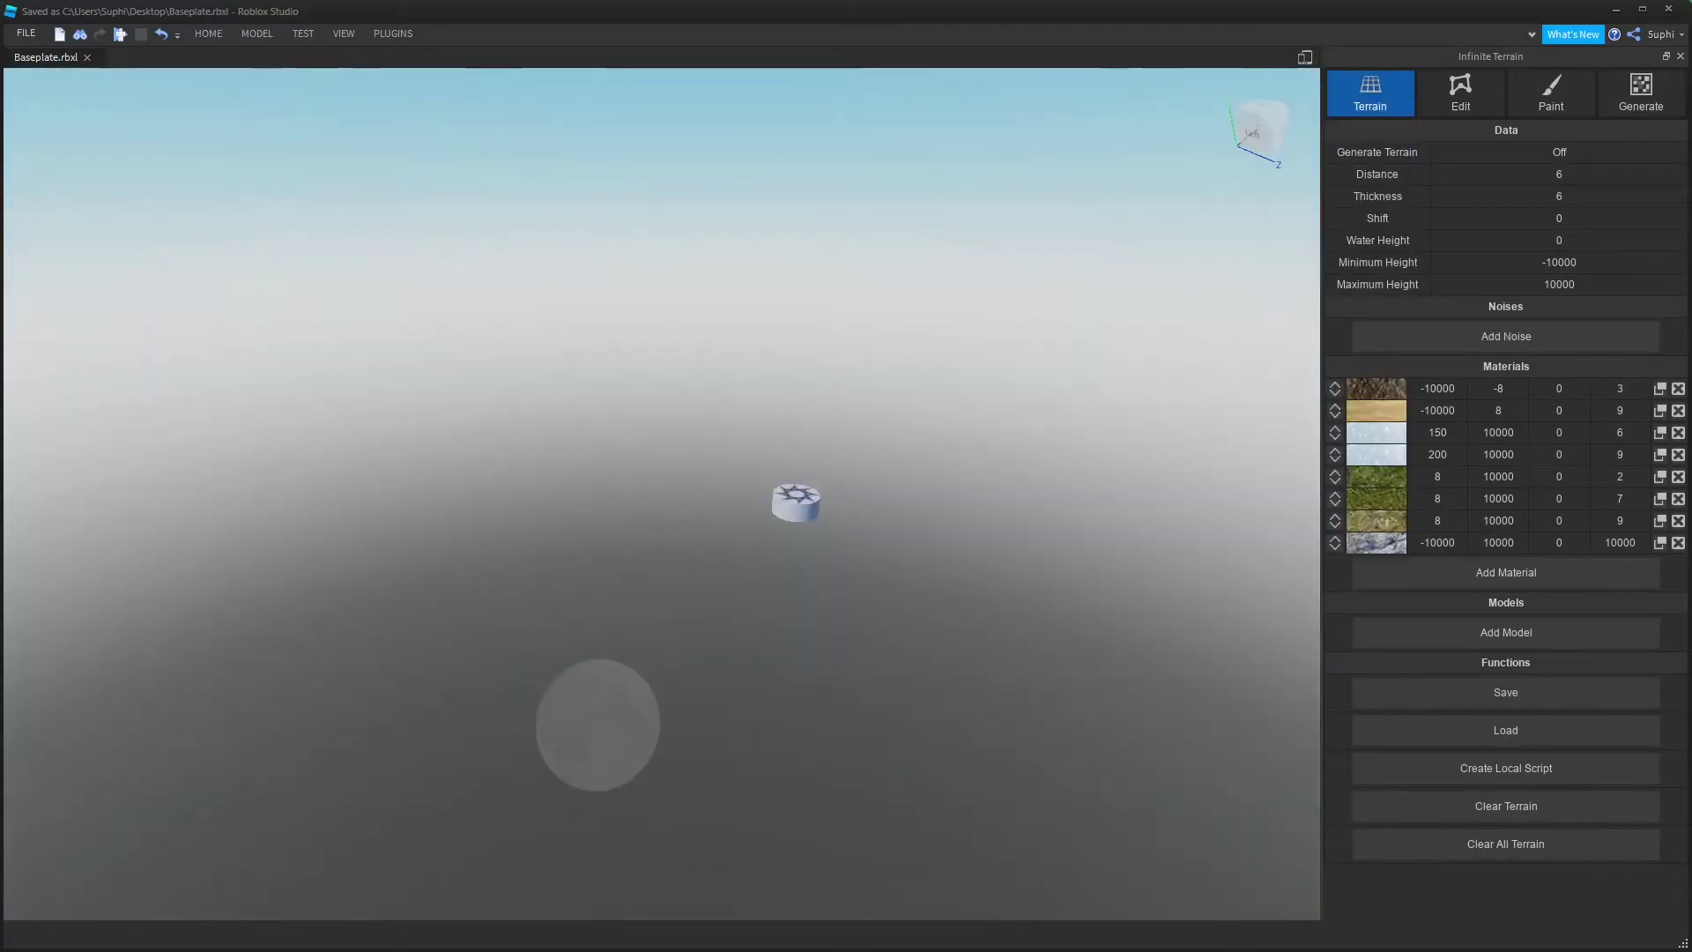
In Roblox Studio, add a noise with its amplitude set to 100 and turn on terrain generation
left_click(1429, 341)
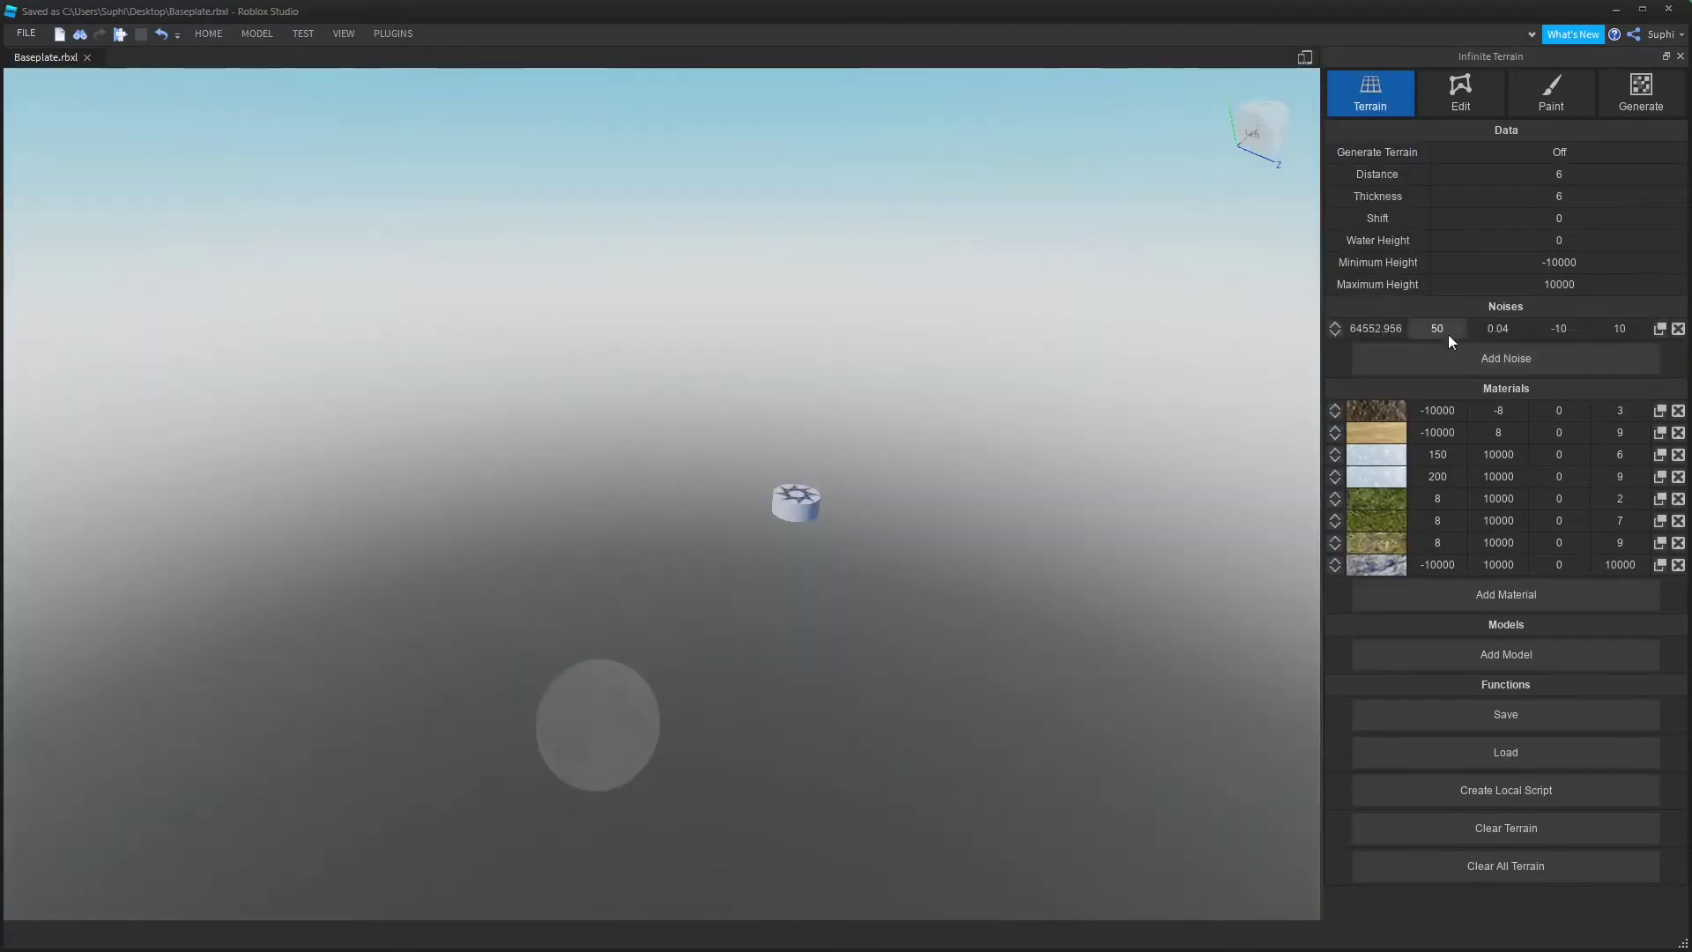
type("100")
left_click(1508, 152)
right_click_drag(934, 322, 938, 325)
key("s")
key("s")
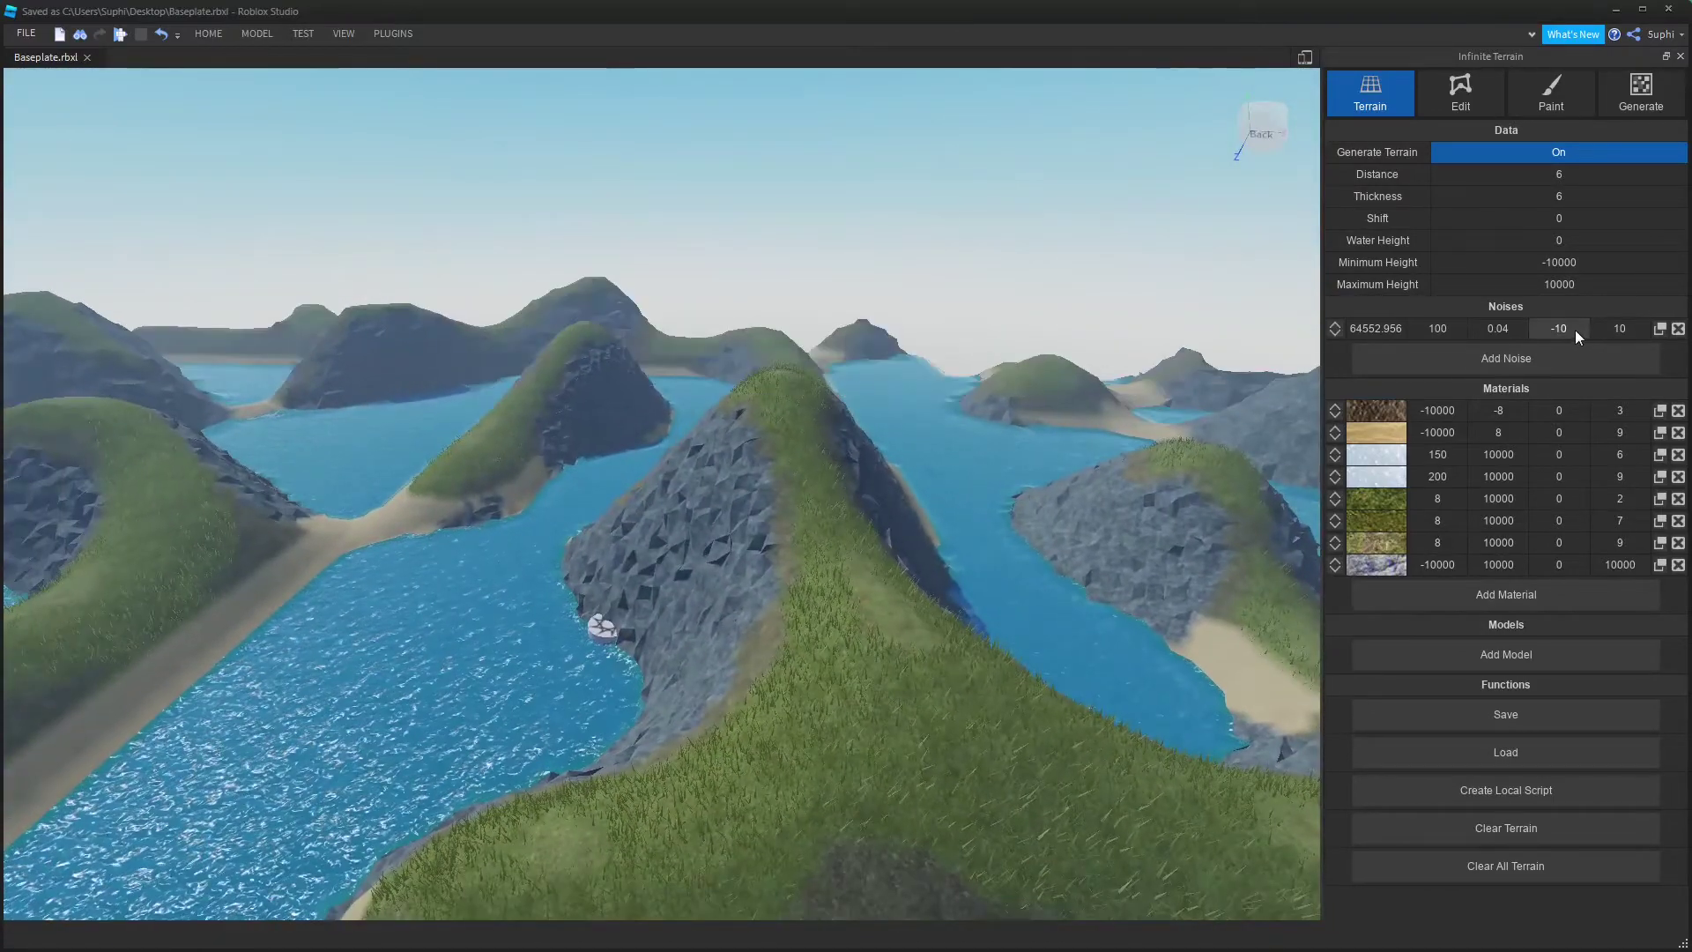
Set the noise's maximum clamp value to 0.3 and clear all terrain so it regenerates
left_click(1613, 329)
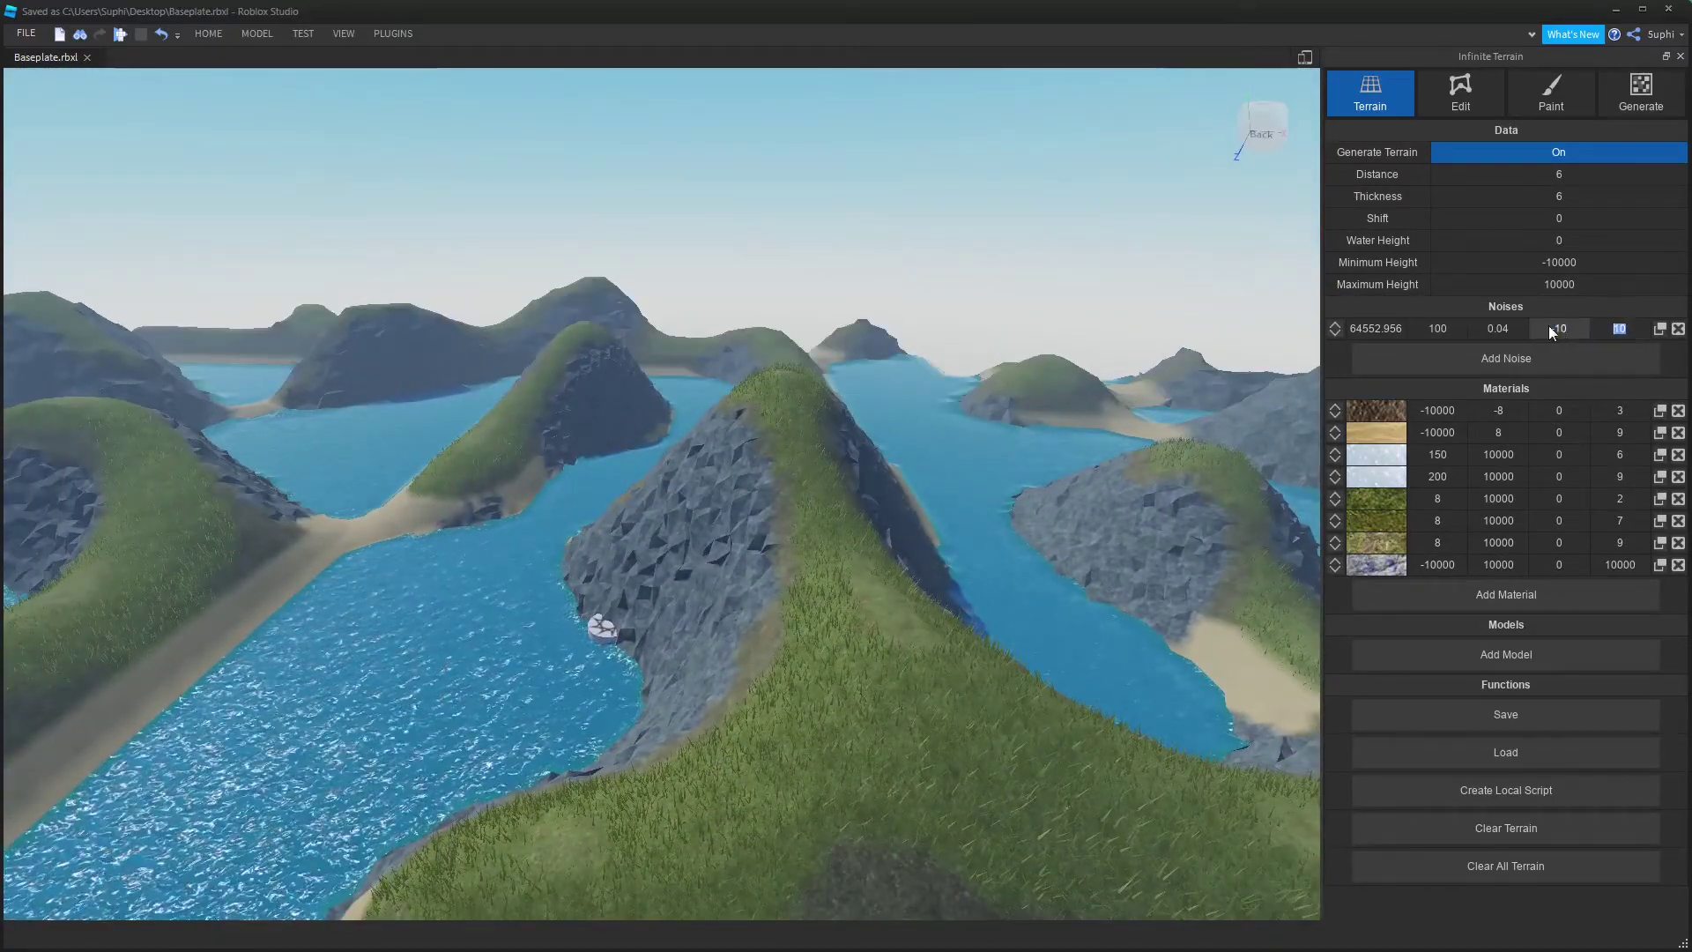
right_click_drag(1010, 426, 1010, 426)
key("s")
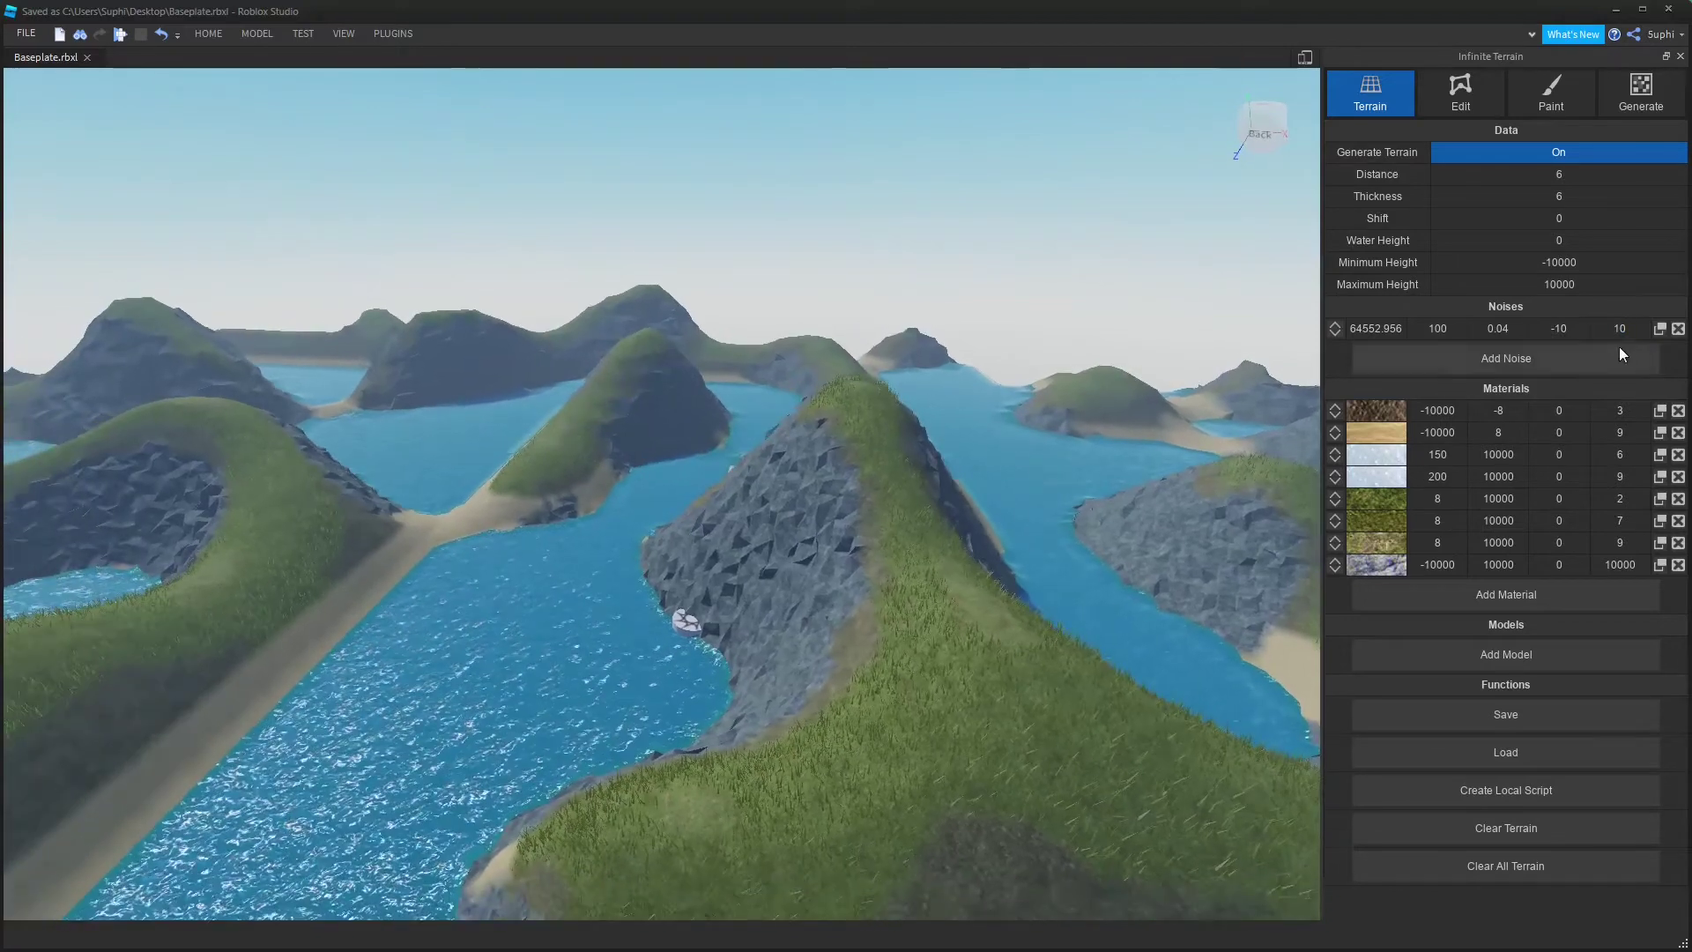
type("0")
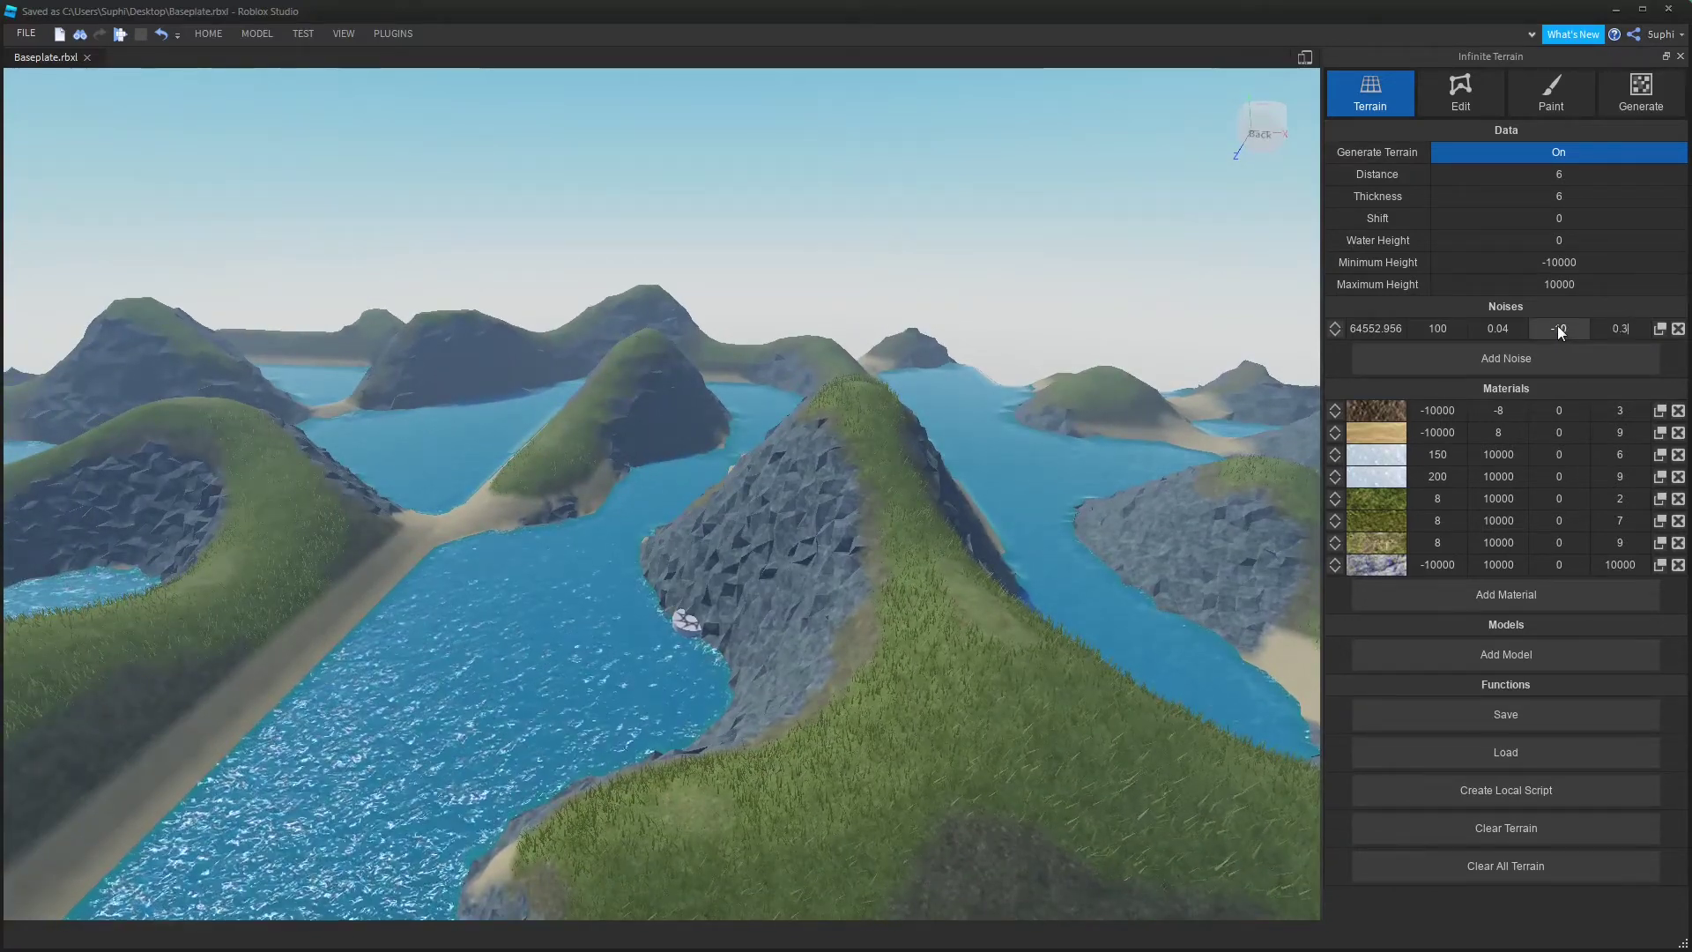
left_click(1520, 875)
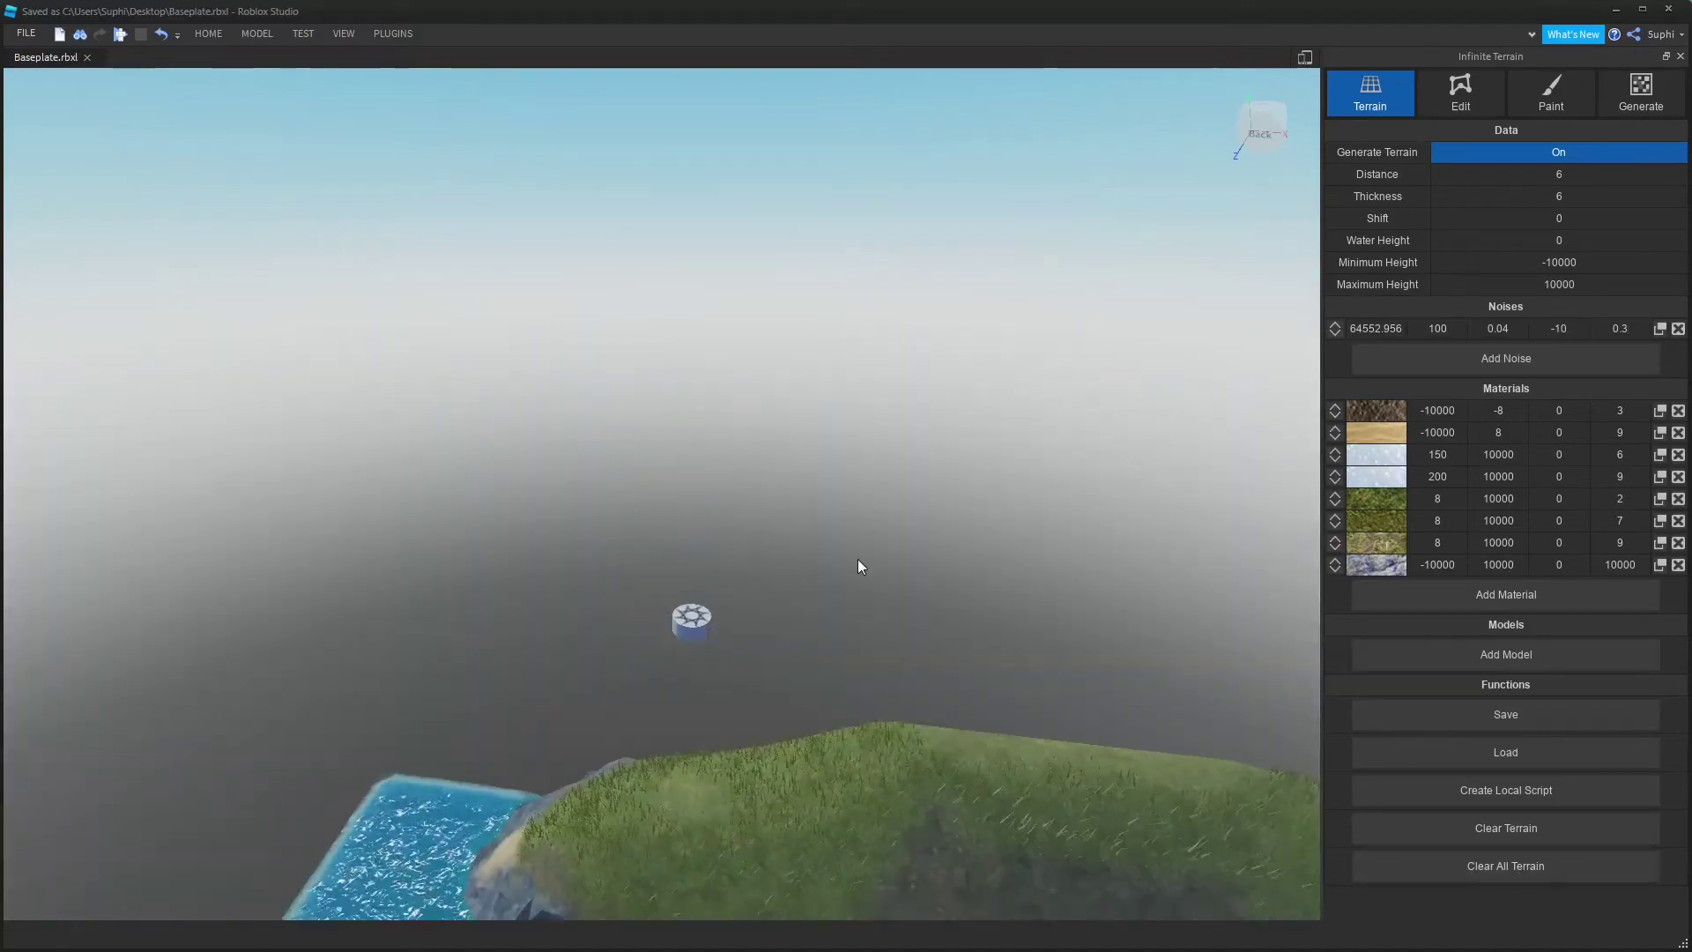
Set the noise's minimum clamp value to -0.3 and clear all terrain so it regenerates
right_click_drag(859, 559, 850, 552)
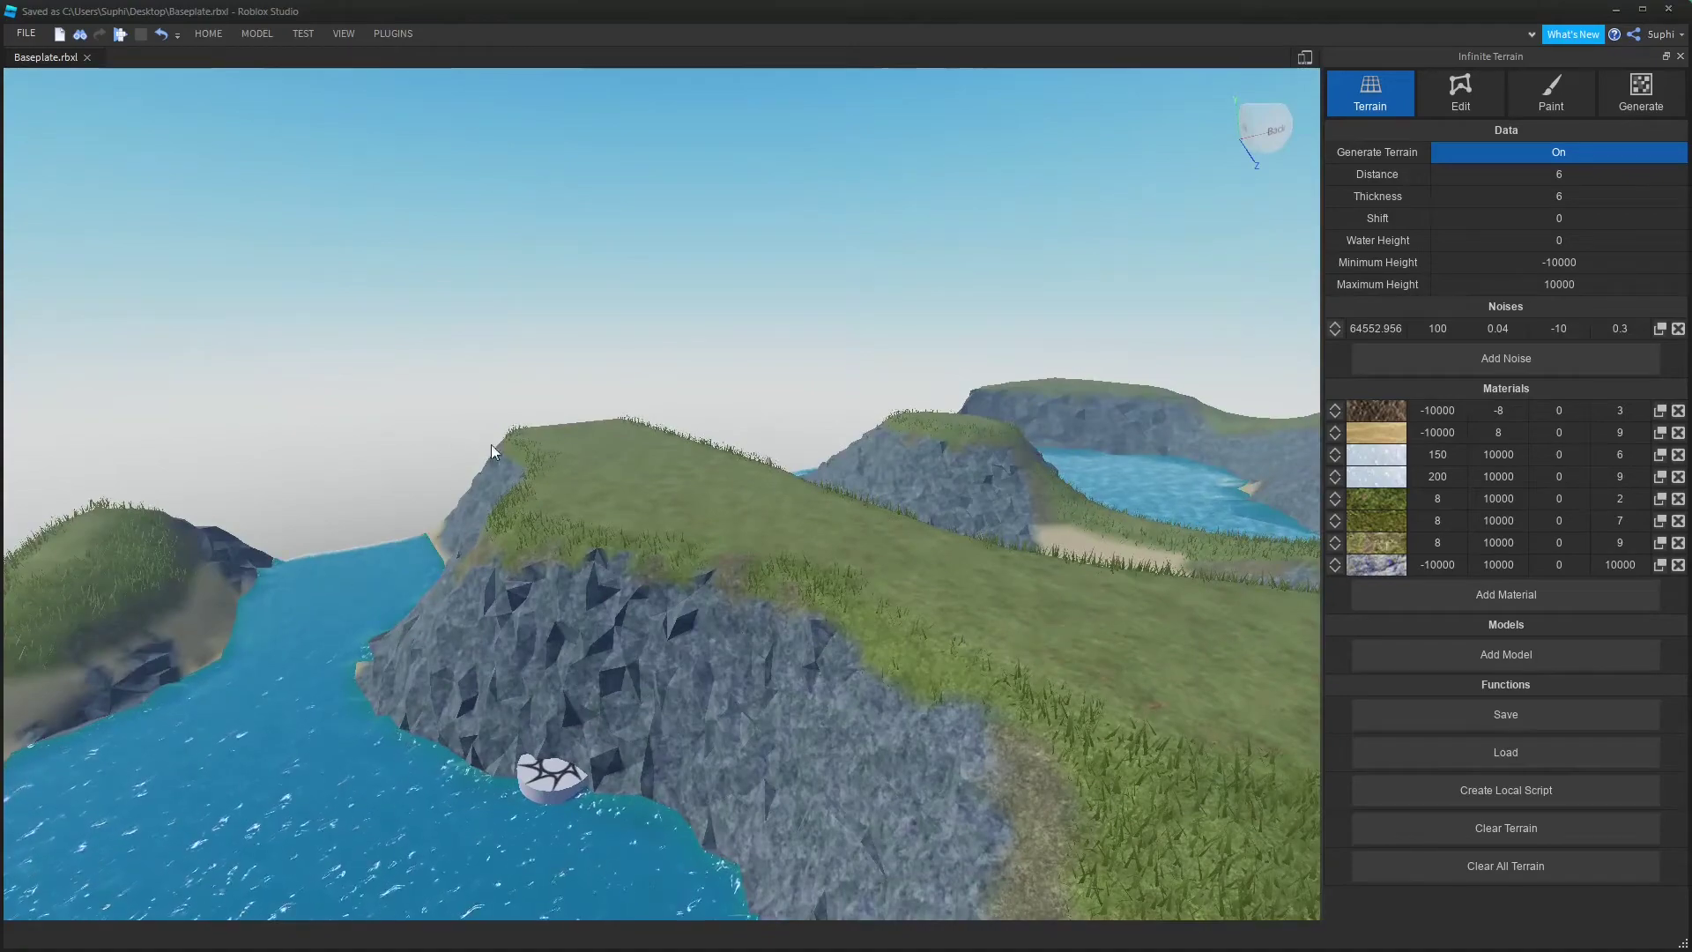
right_click_drag(785, 468, 785, 467)
key("w")
right_click_drag(783, 483, 785, 468)
left_click_drag(1579, 330, 1487, 325)
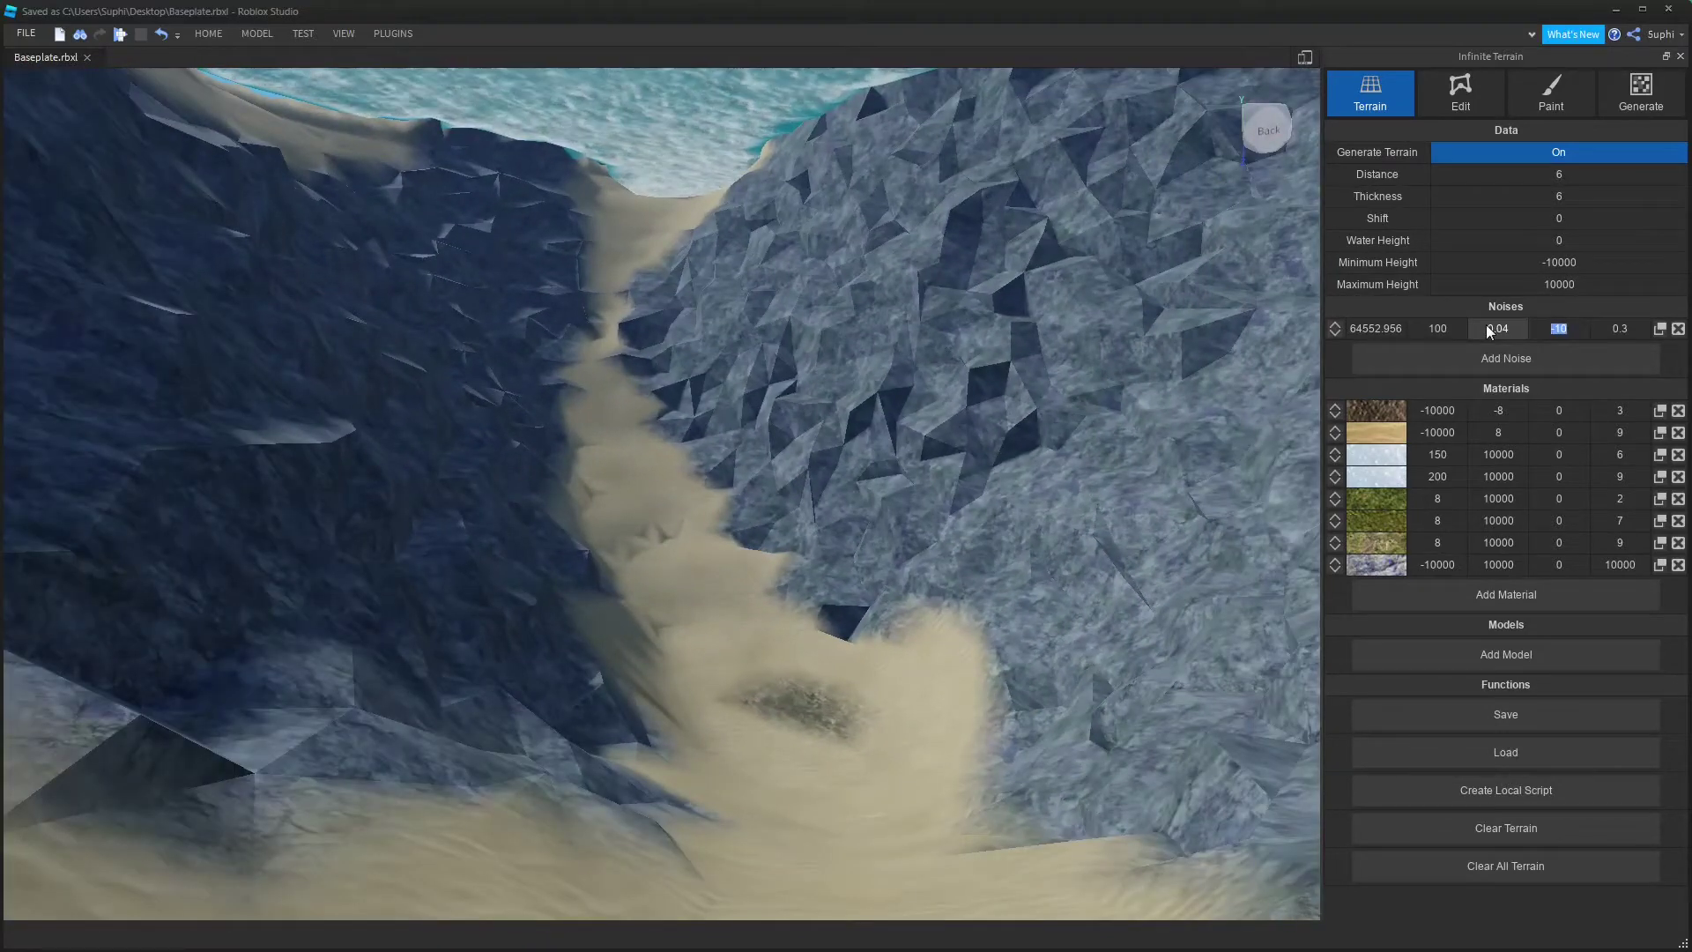
left_click(1470, 868)
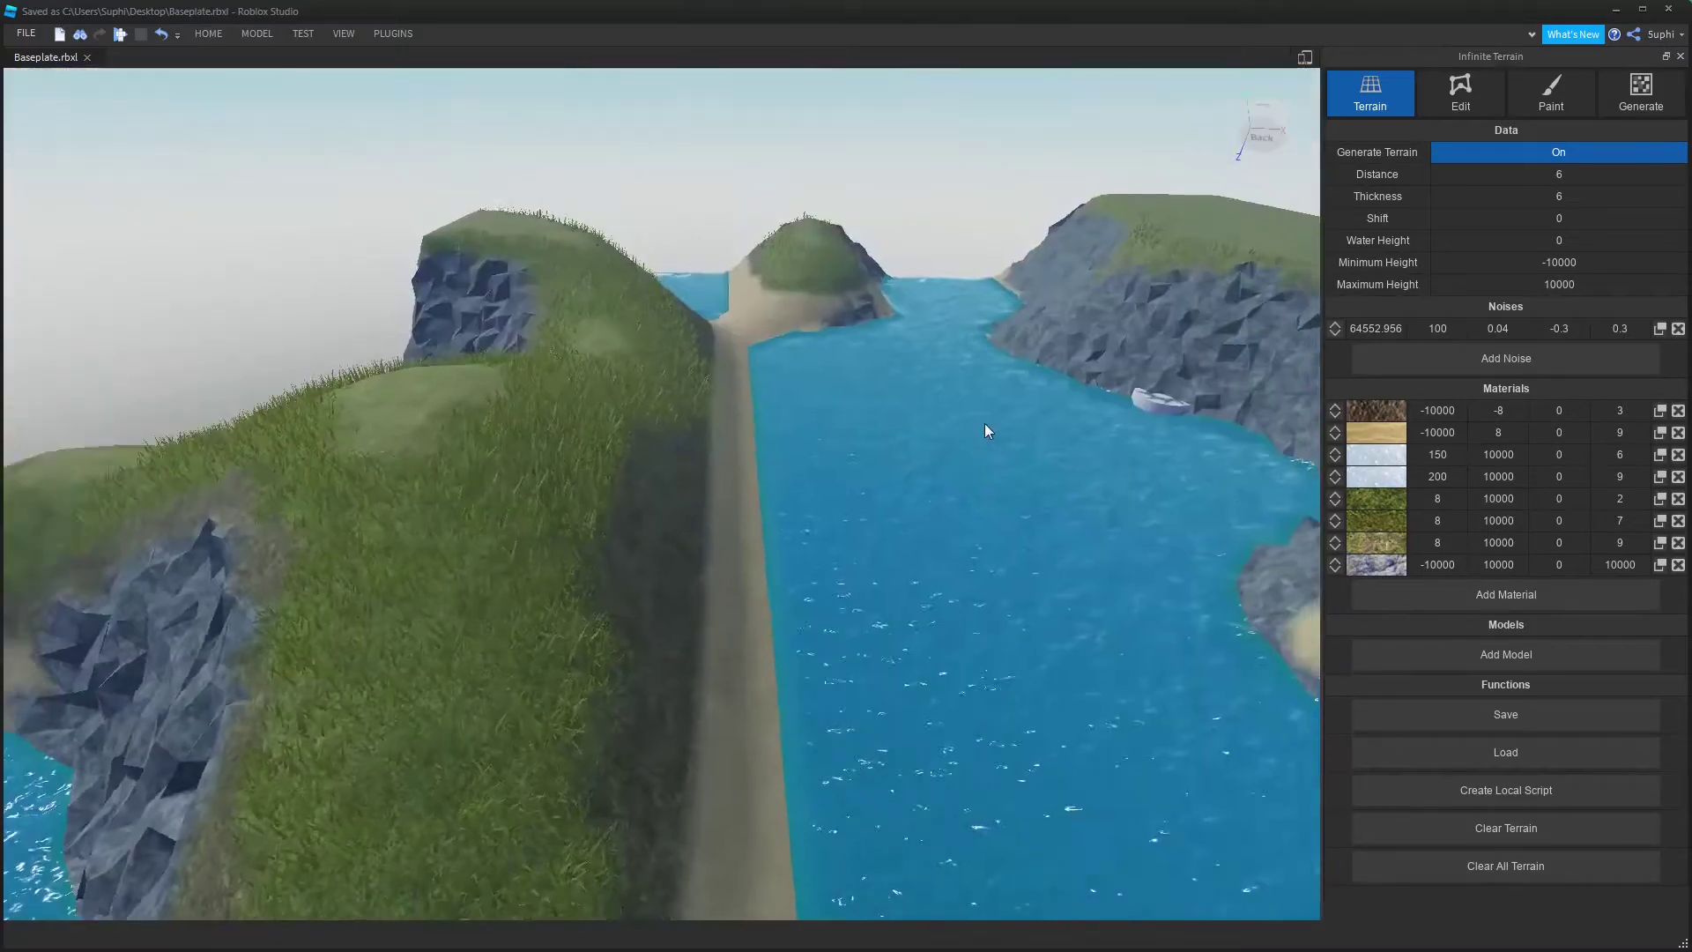
Set the water height to -1000, regenerate all terrain and inspect the exposed valley floor up close
left_click(1585, 238)
type("-1000")
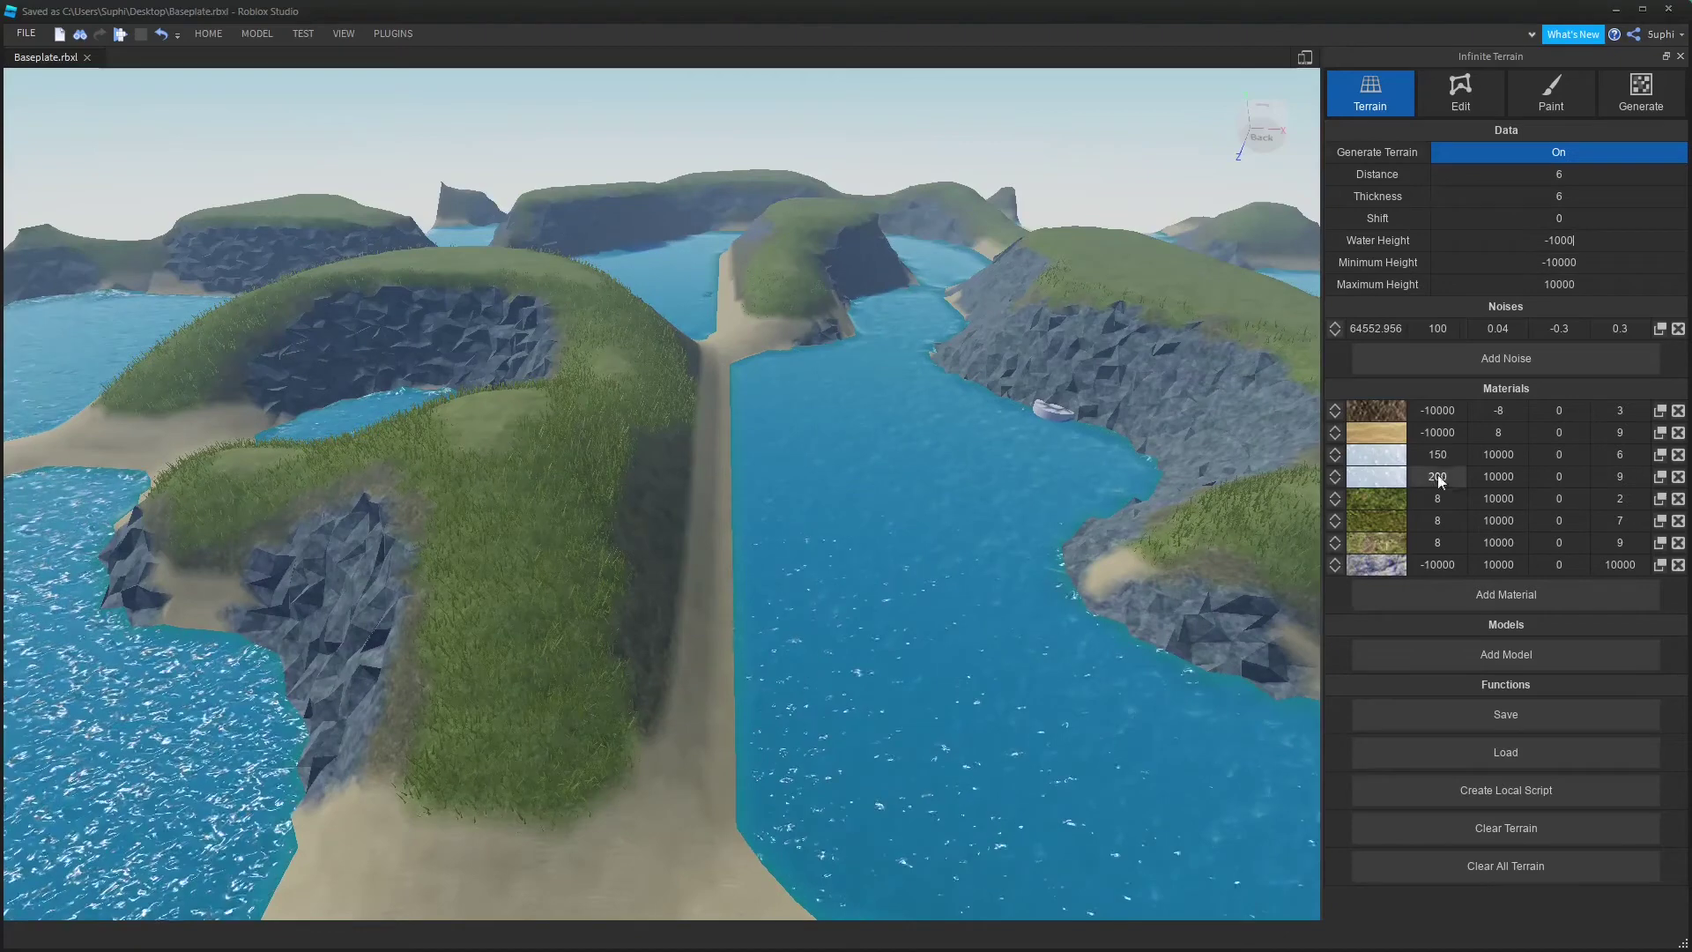
left_click(1508, 867)
right_click_drag(832, 427, 862, 596)
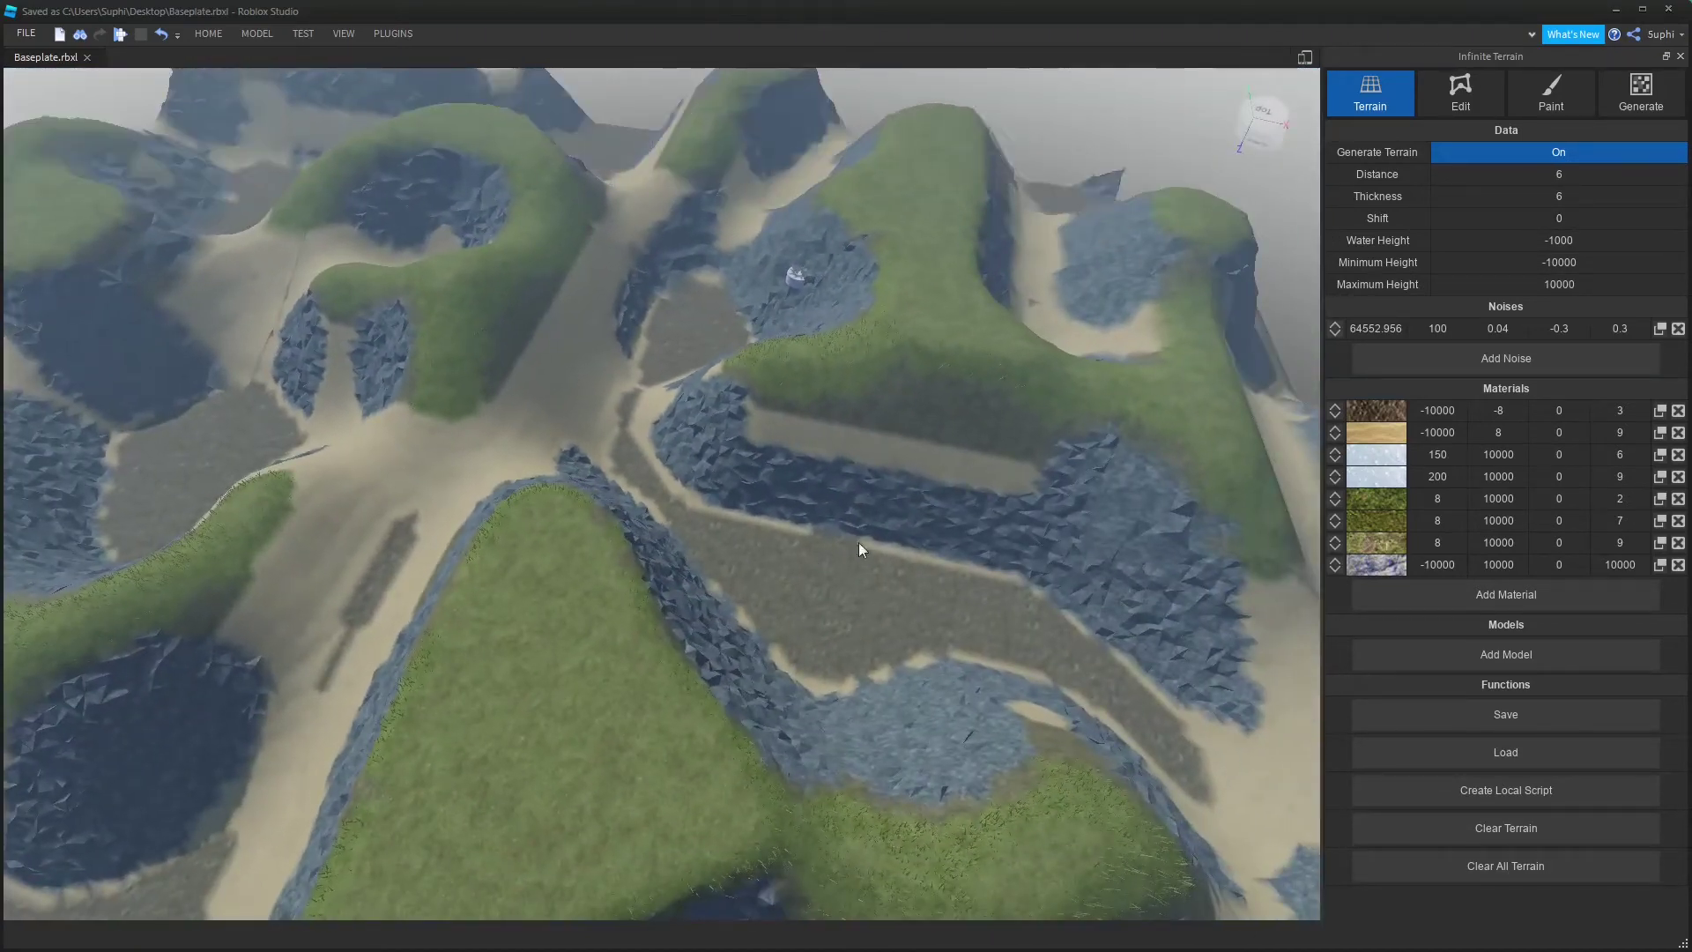
scroll(868, 586, "up", 5)
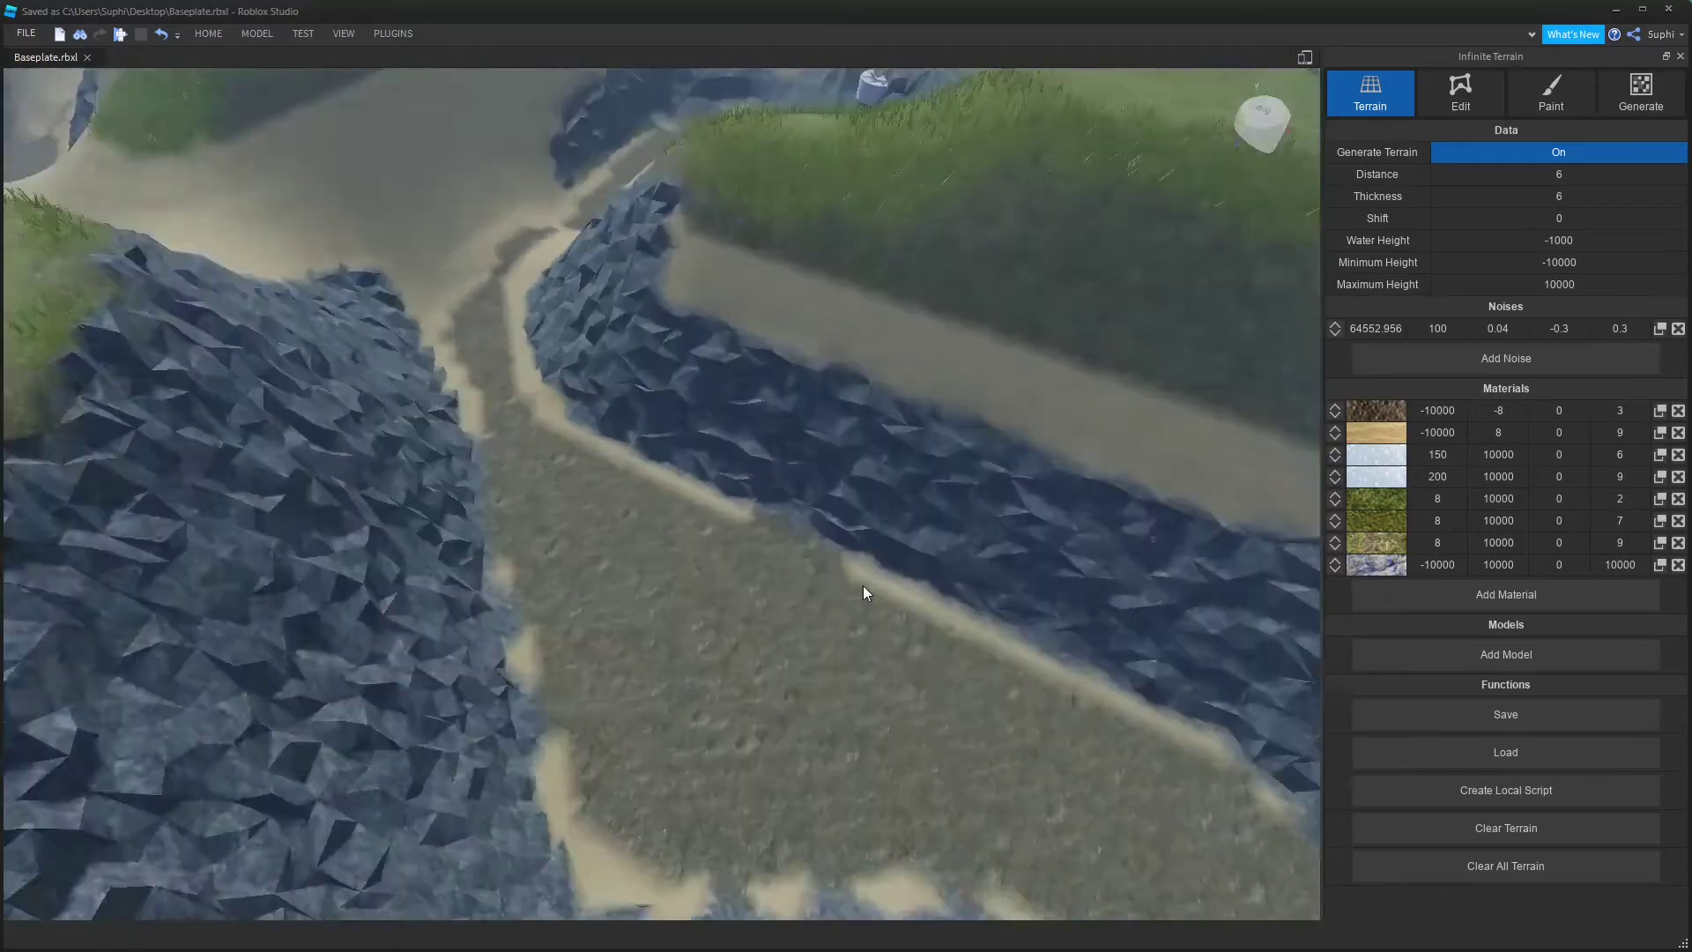
scroll(868, 587, "down", 8)
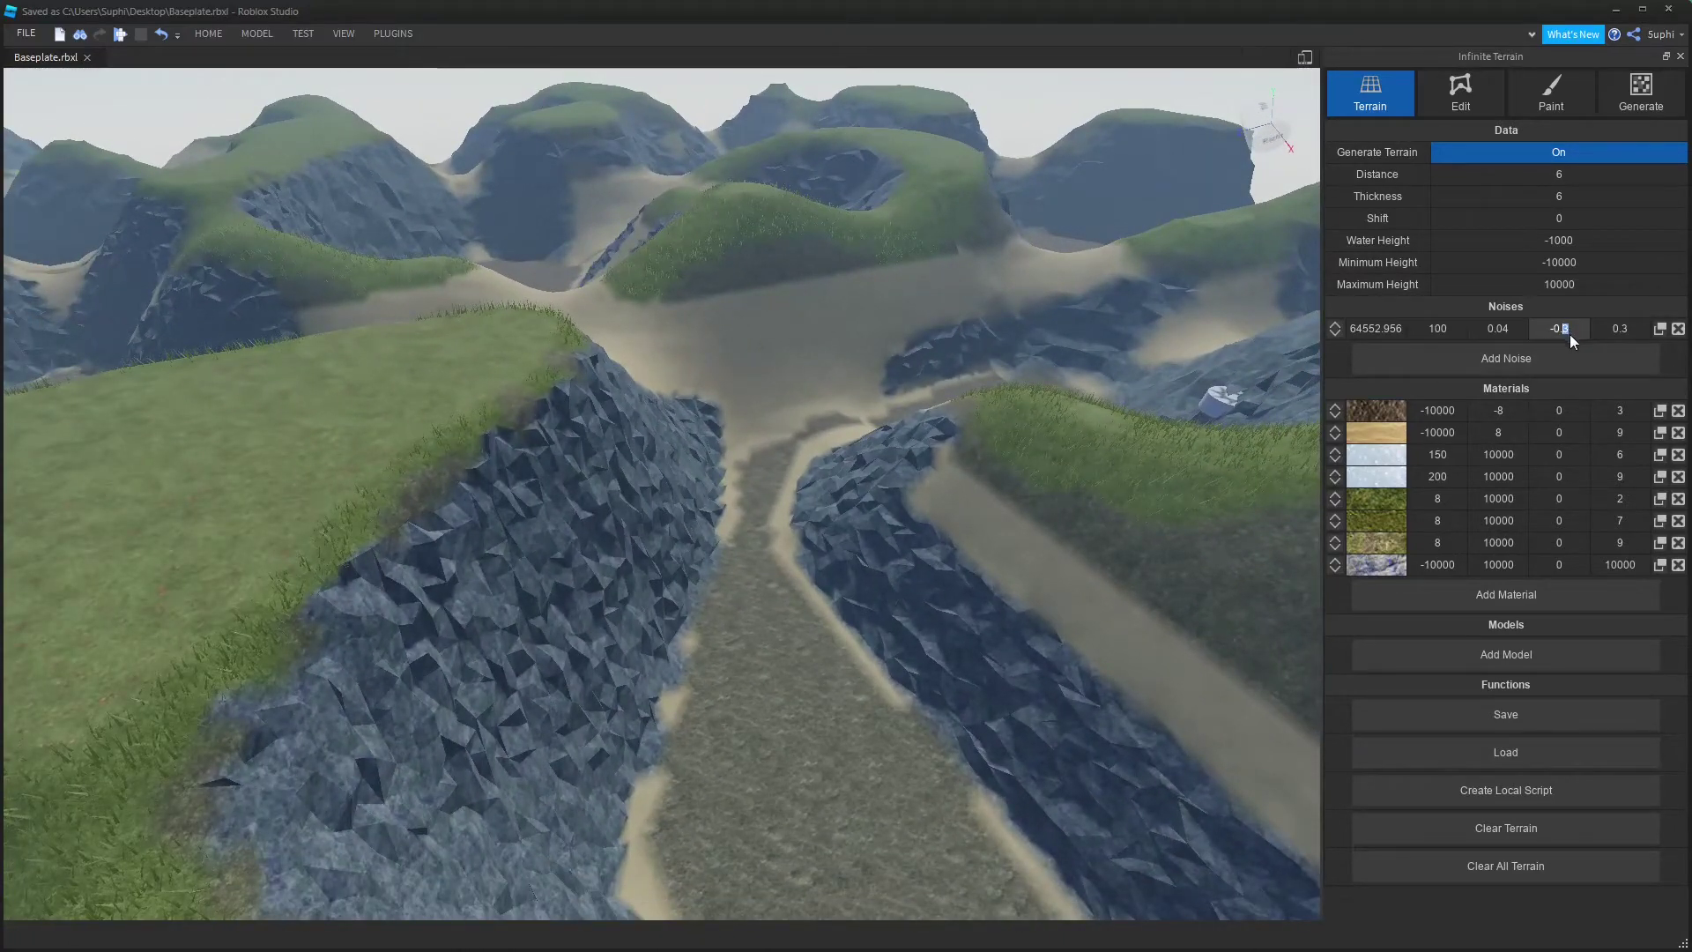
Narrow the noise's clamp range to -0.1 minimum and 0.1 maximum, regenerate all terrain and inspect the plateaus
type("1")
key("Return")
left_click(1482, 866)
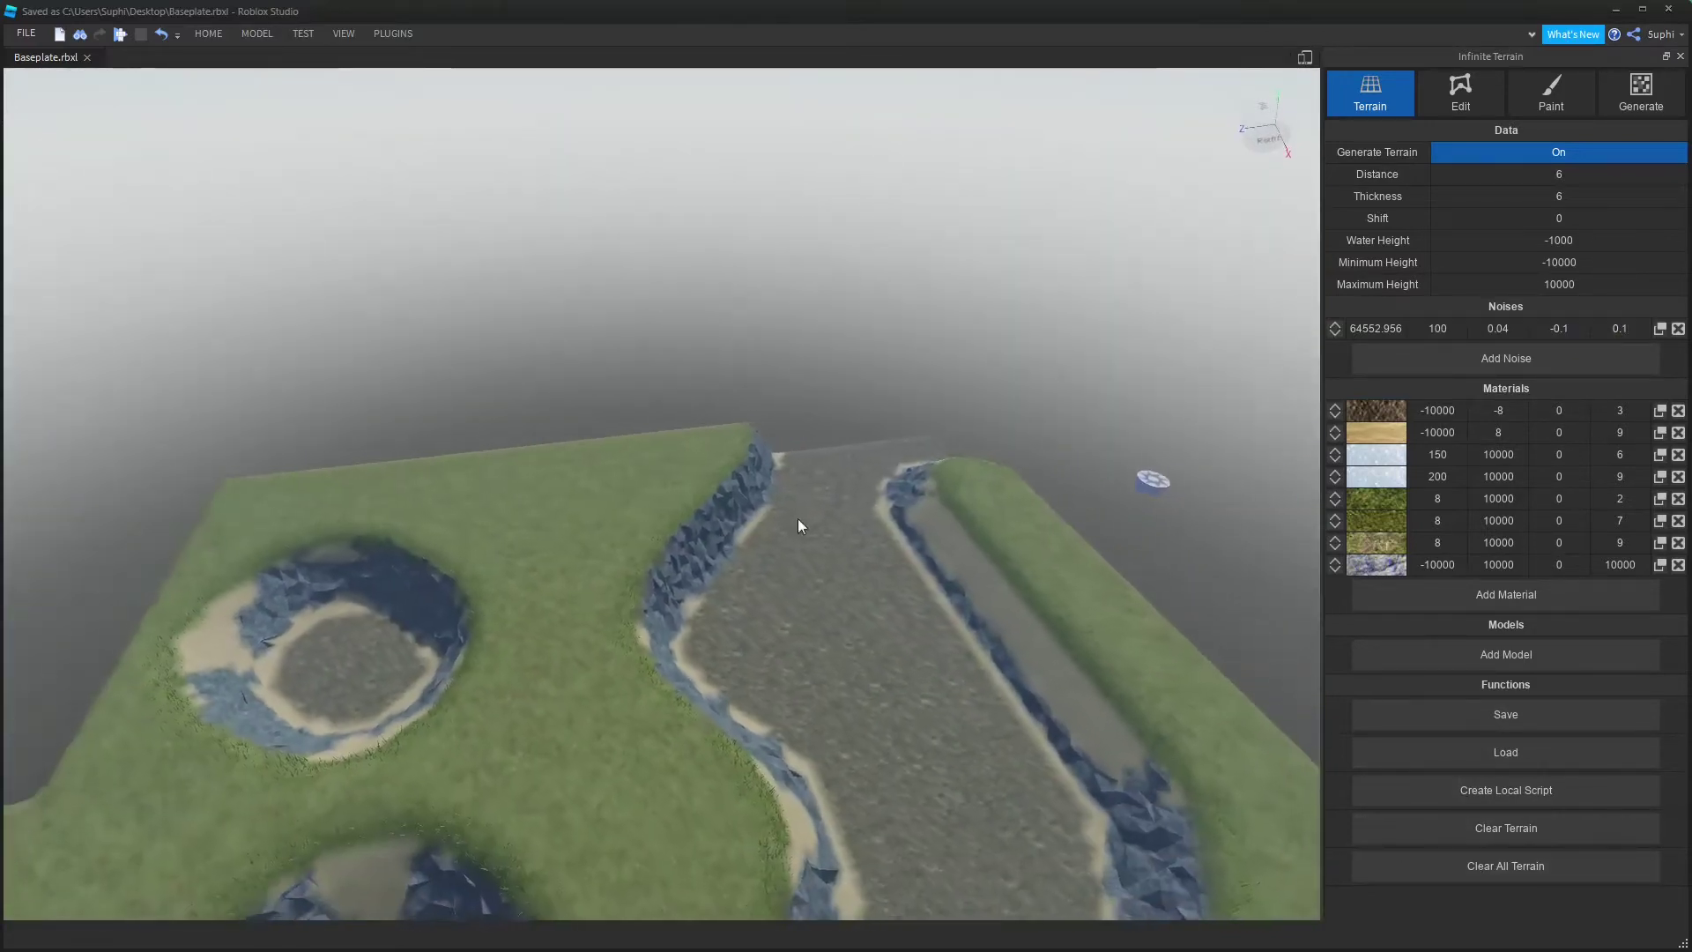
key("w")
right_click_drag(833, 523, 906, 519)
key("w")
right_click_drag(1055, 399, 920, 504)
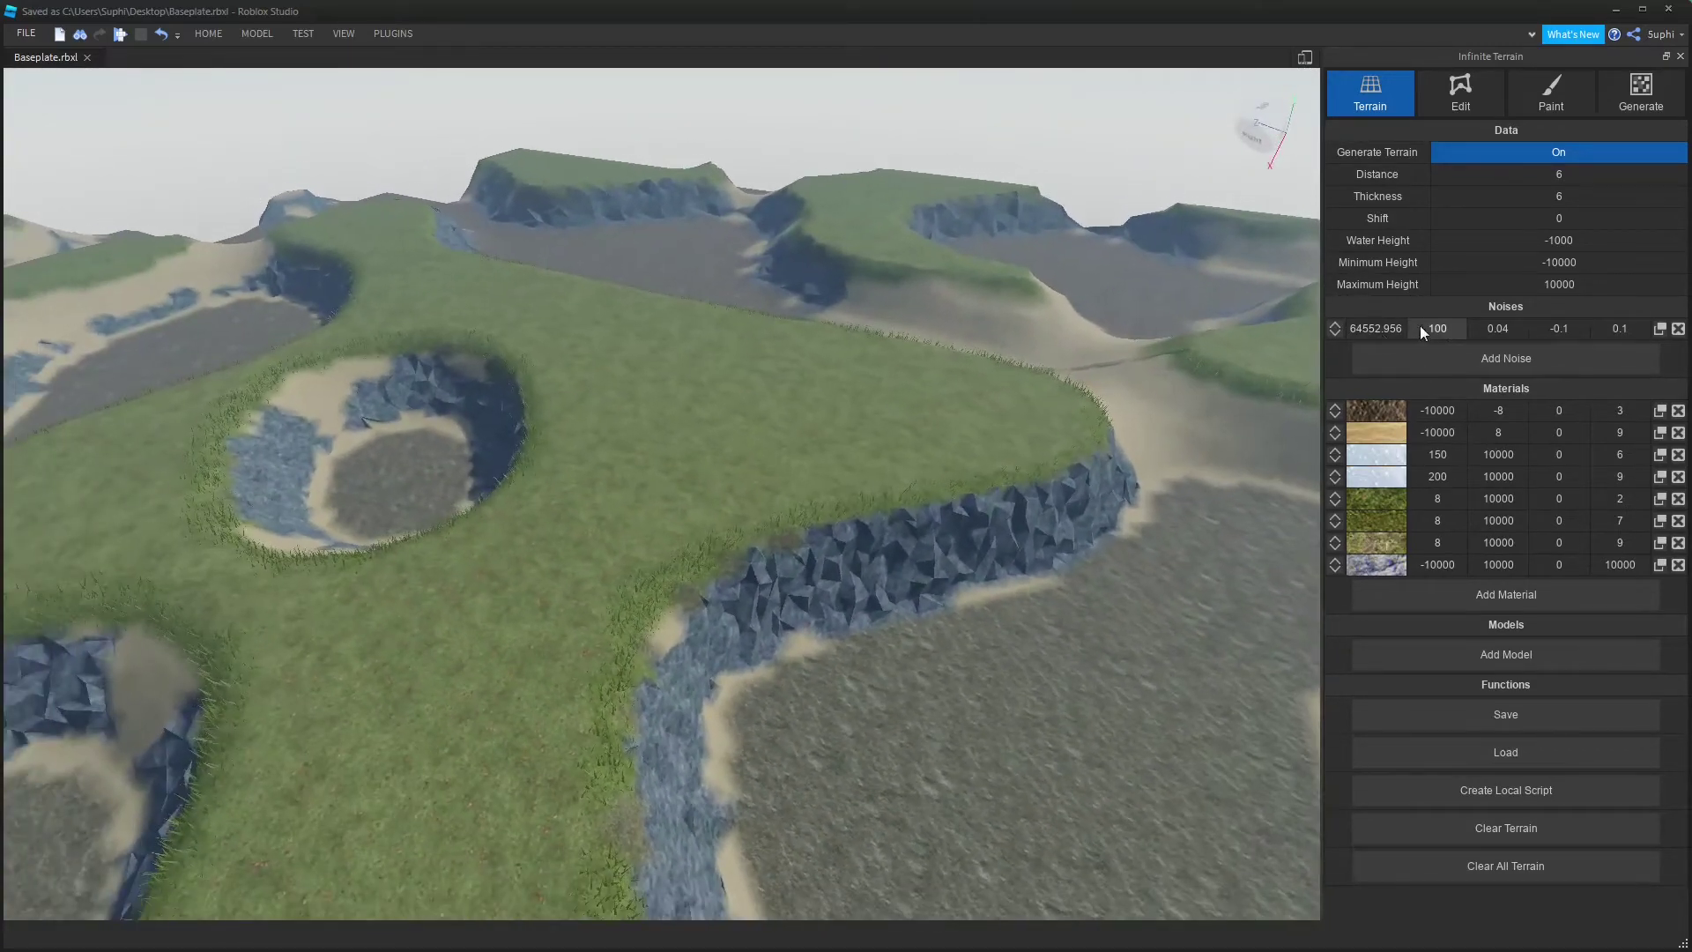
Raise the noise's amplitude to 500 and regenerate all terrain, viewing the cliffs from farther away
type("5")
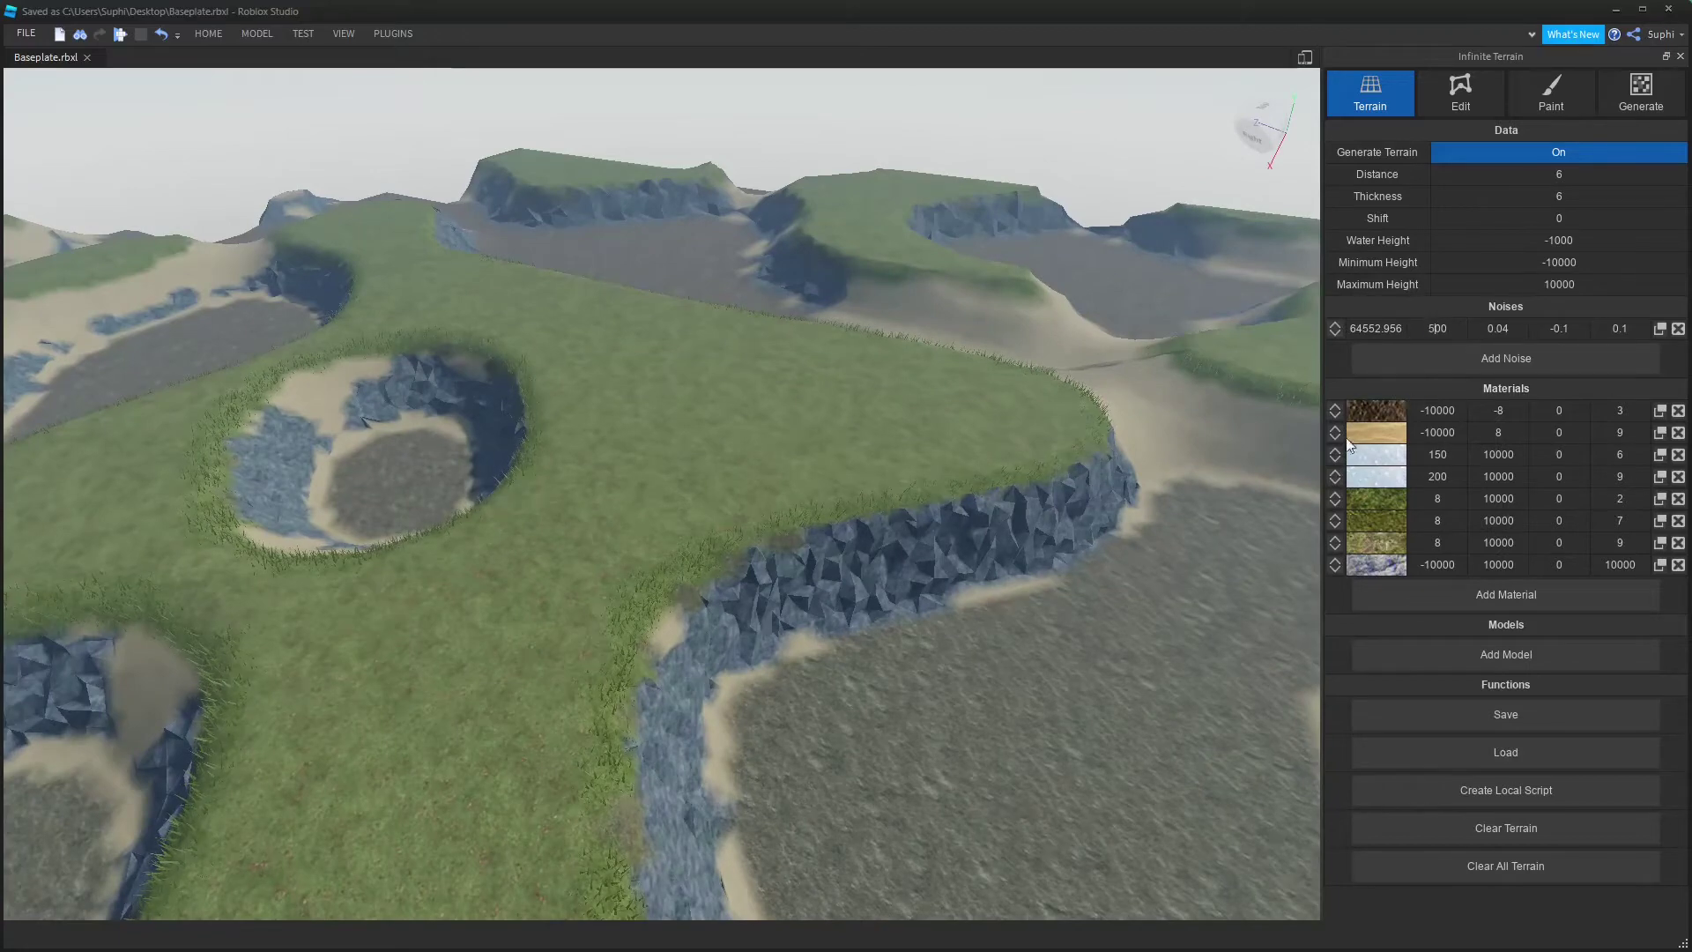
left_click(1461, 866)
scroll(901, 517, "down", 8)
right_click_drag(901, 517, 861, 525)
scroll(864, 521, "down", 3)
scroll(860, 526, "down", 1)
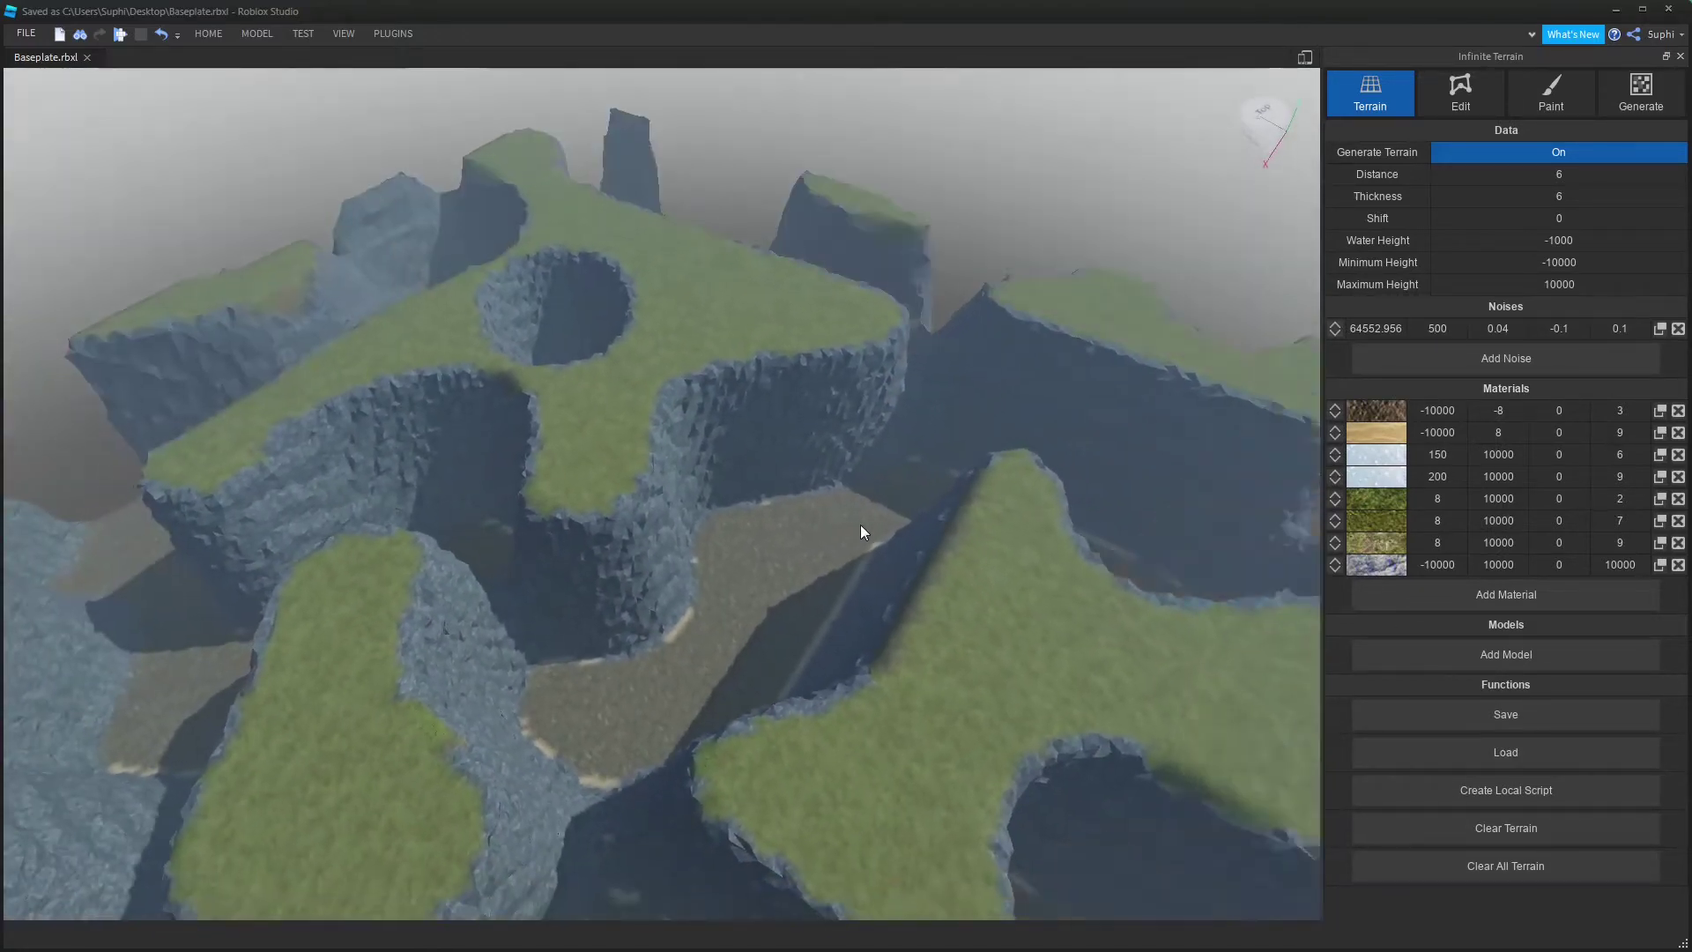
key("s")
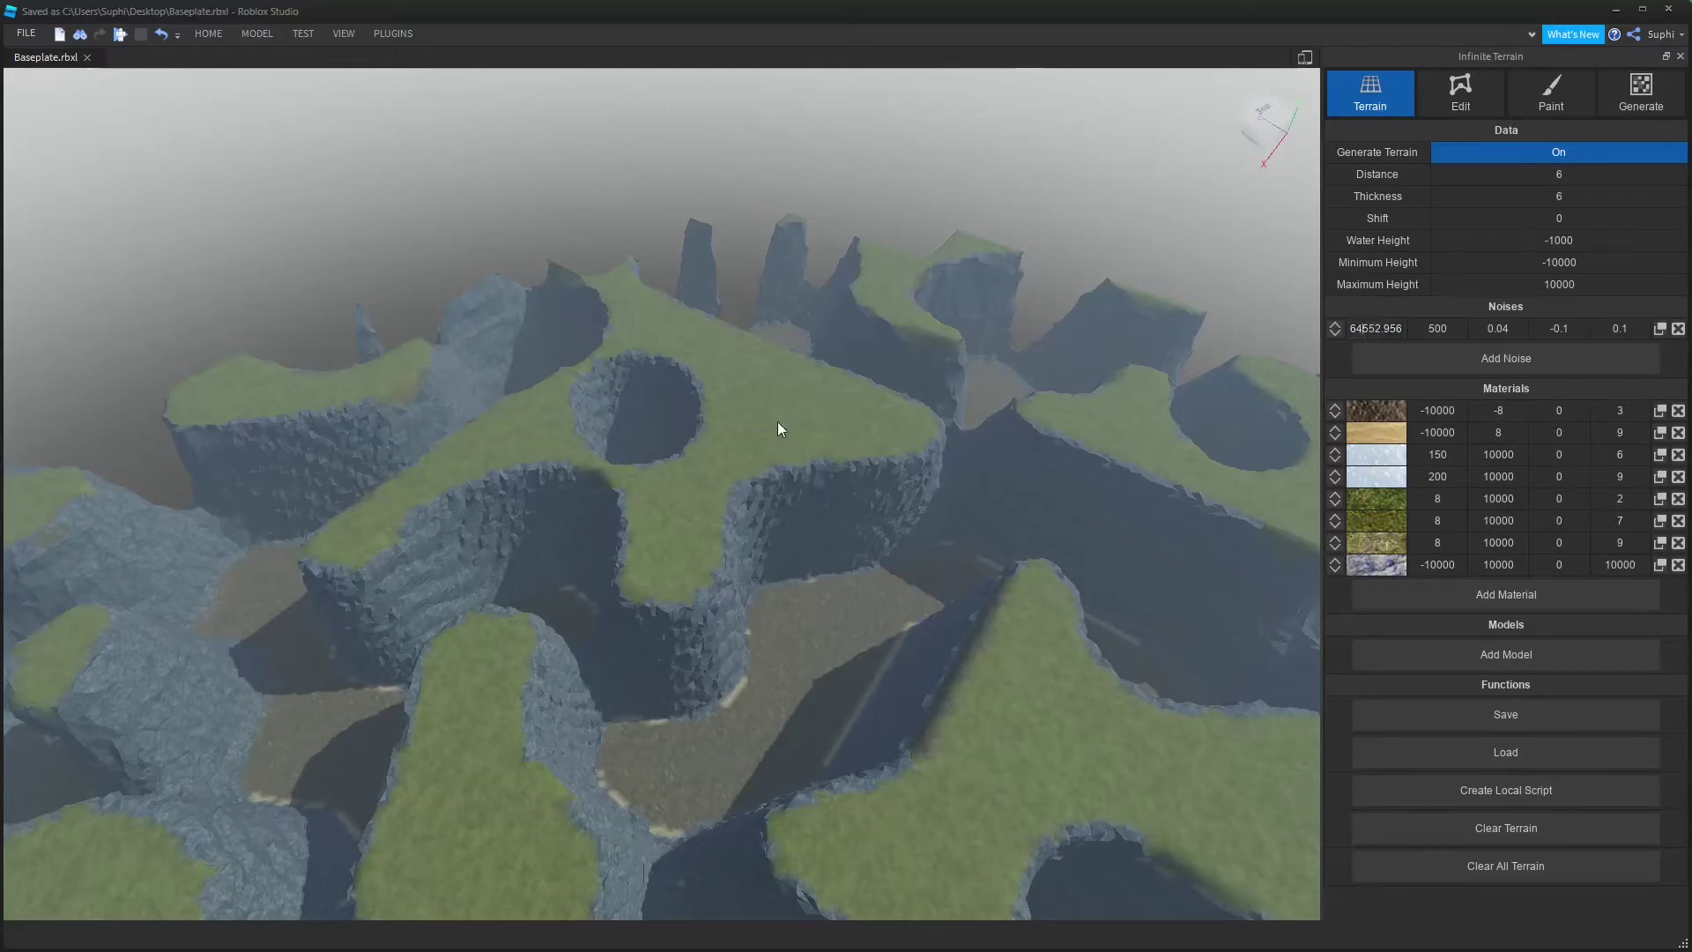
Change the noise's seed to 827648.253 and clear all terrain so it regenerates
right_click_drag(778, 429, 838, 450)
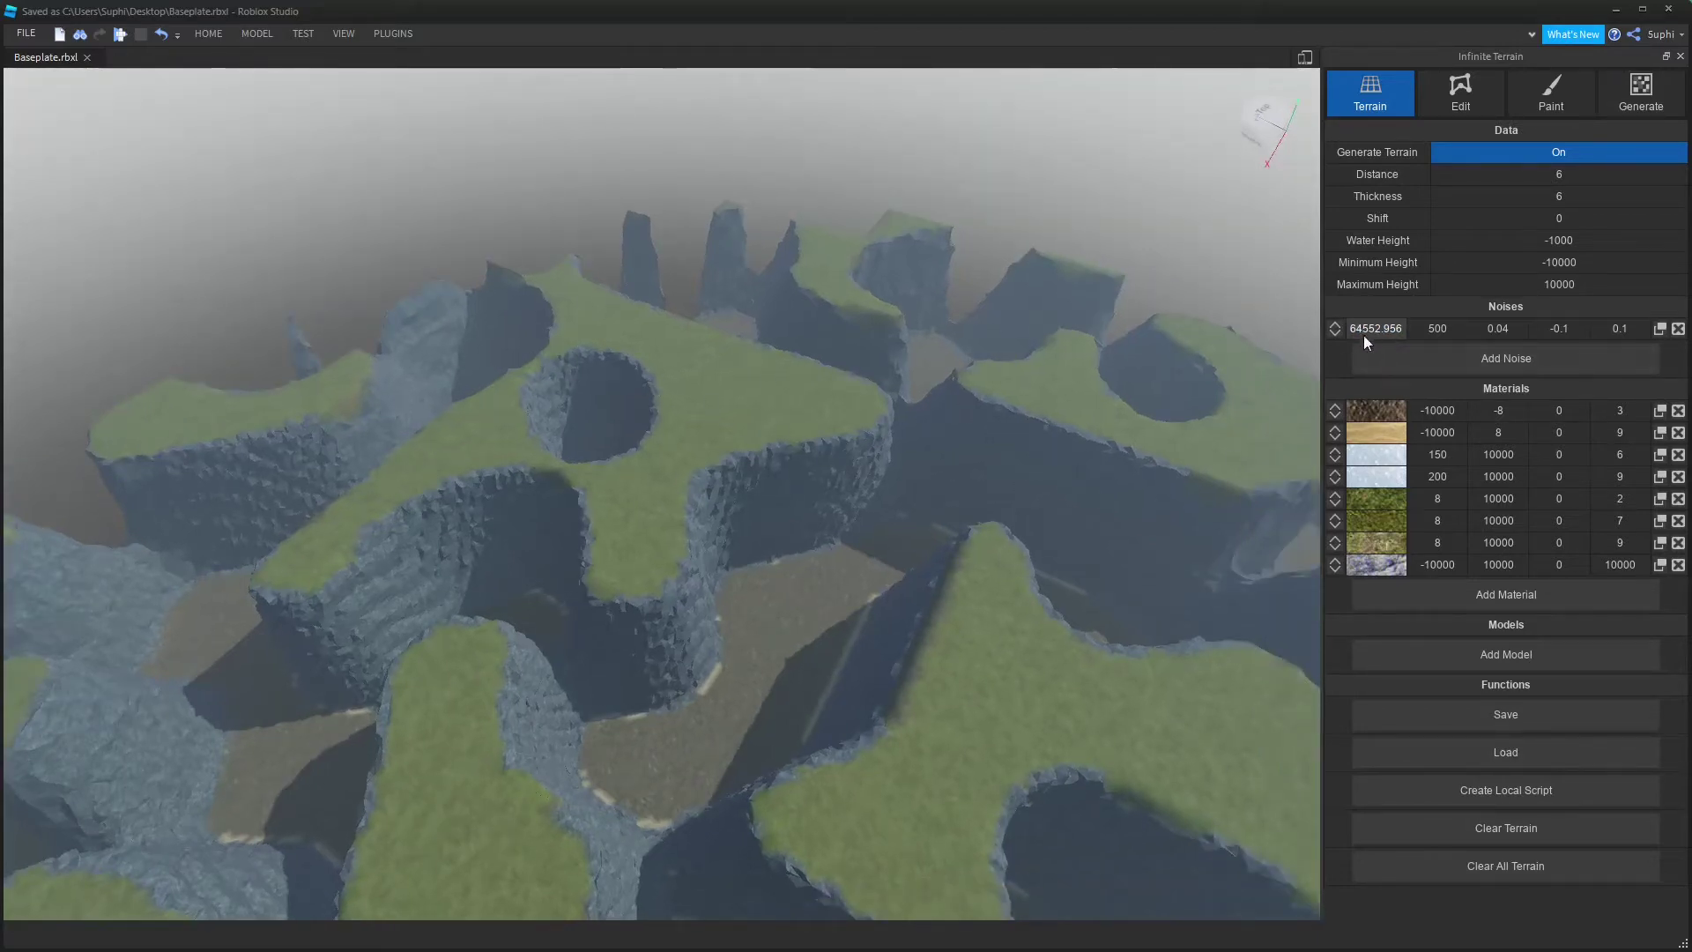
type("8273648.256")
key("BackSpace")
type("3")
left_click(1477, 868)
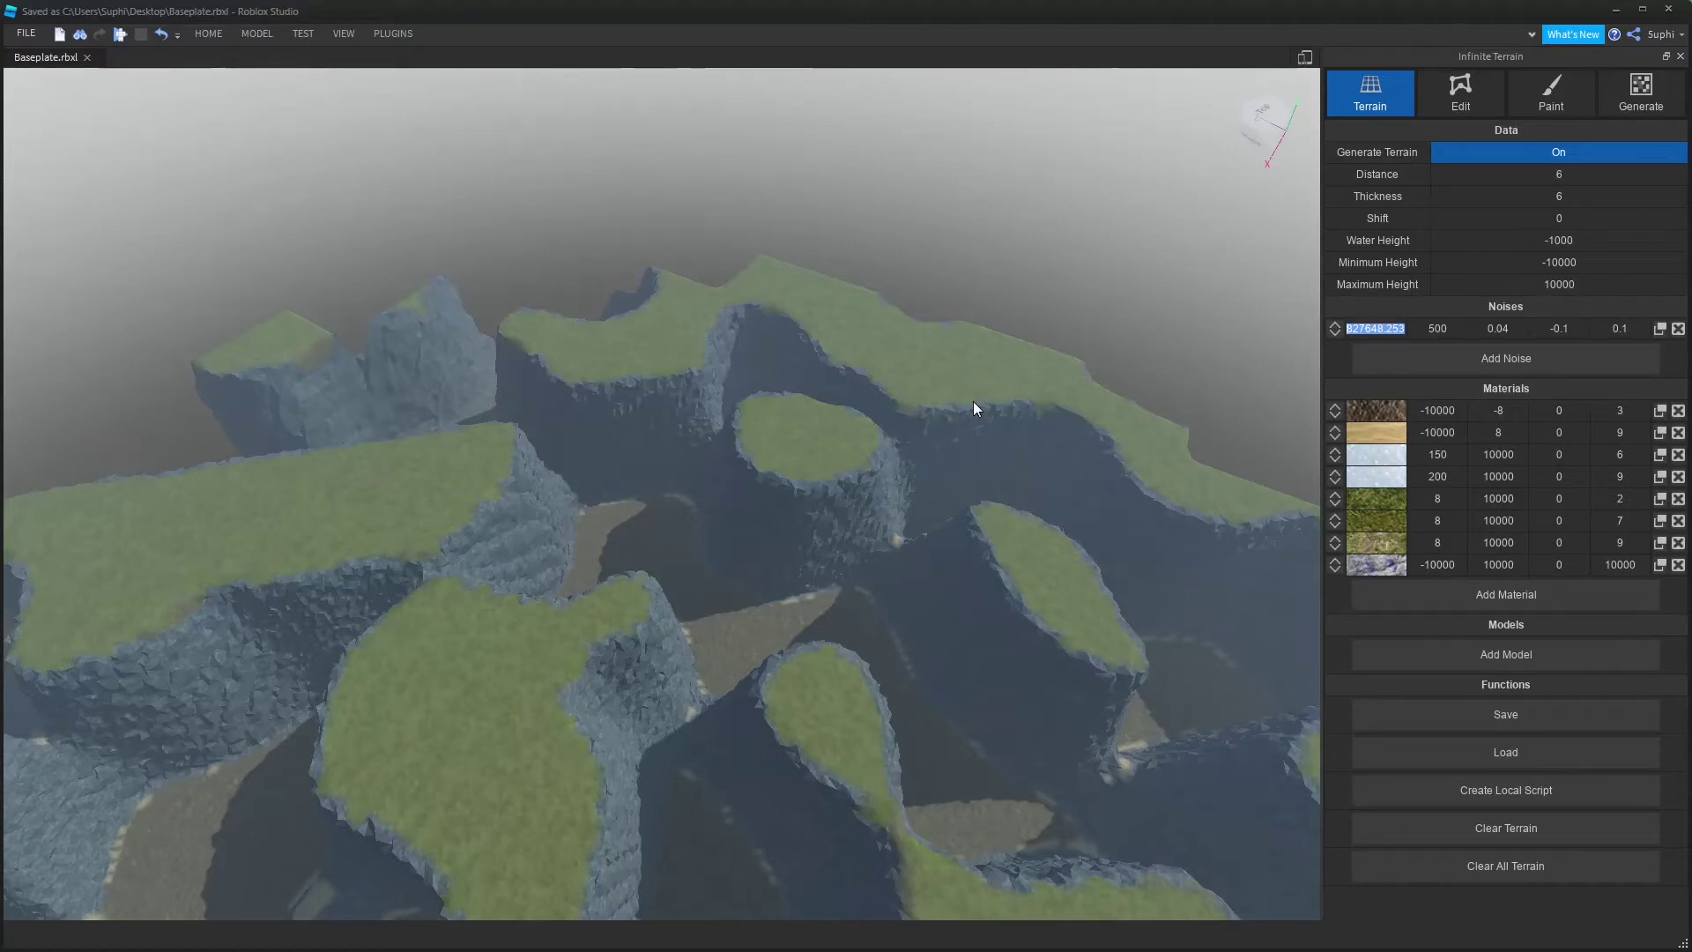
Duplicate the noise and set the amplitude of both noises to 250
left_click(1660, 329)
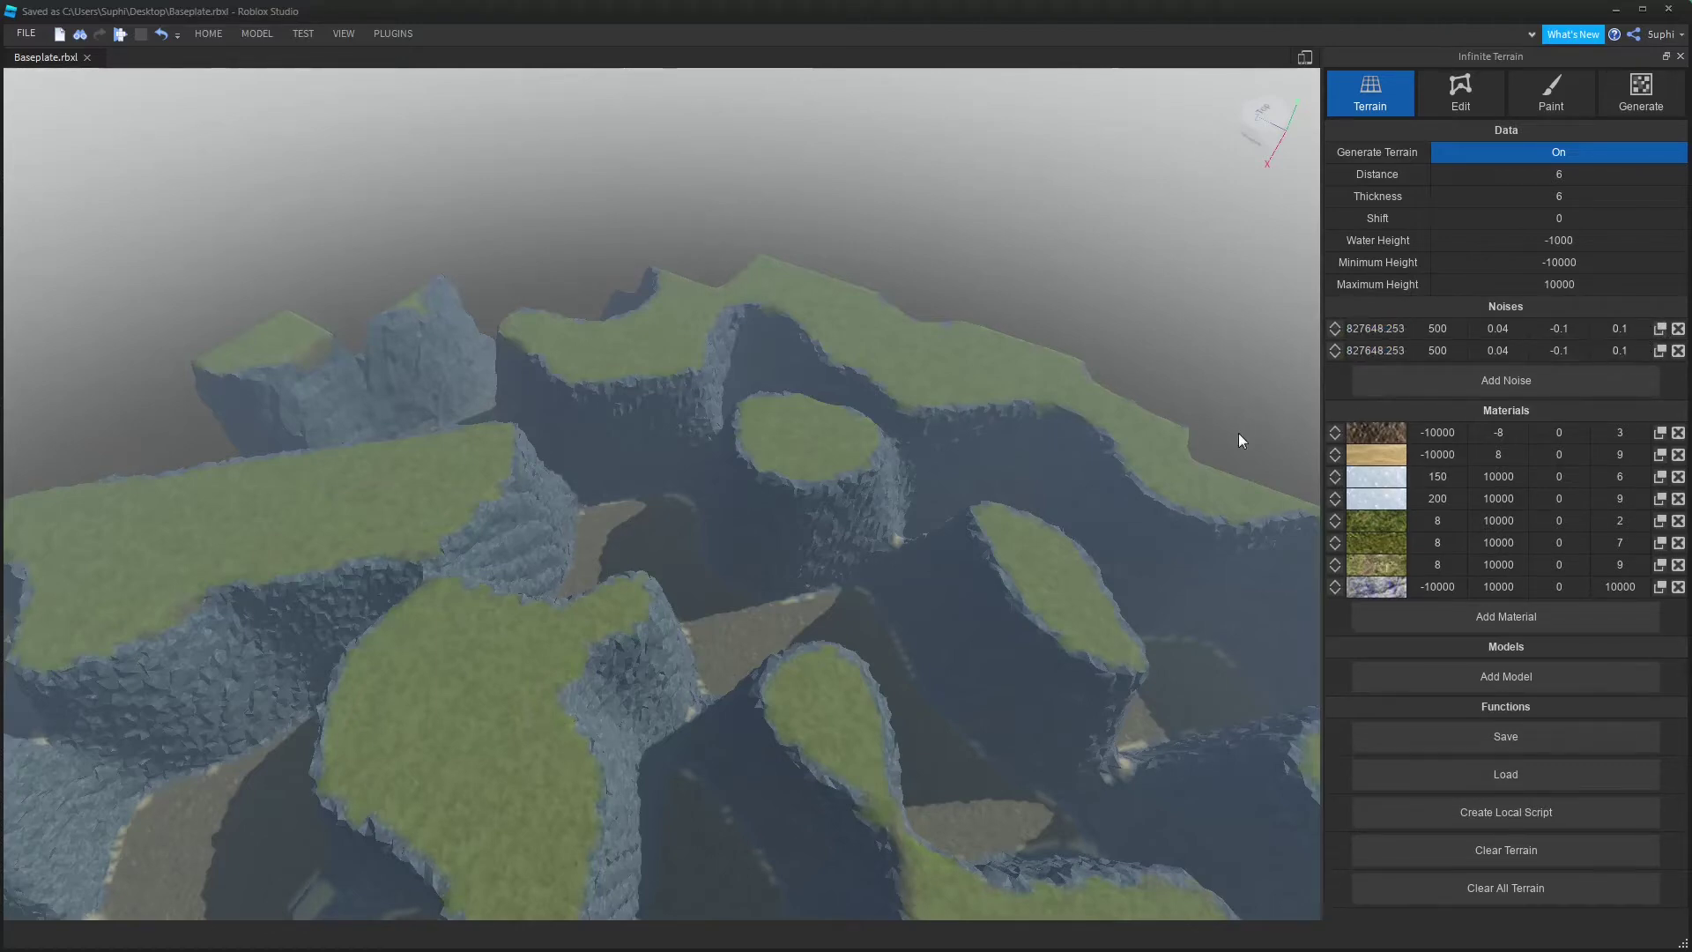
left_click(1452, 331)
type("25")
left_click(1456, 333)
Set the second noise's seed to 827648.353, regenerate all terrain and inspect the blended shapes from above
left_click_drag(1389, 354, 1392, 355)
type("3")
key("Tab")
left_click(1500, 882)
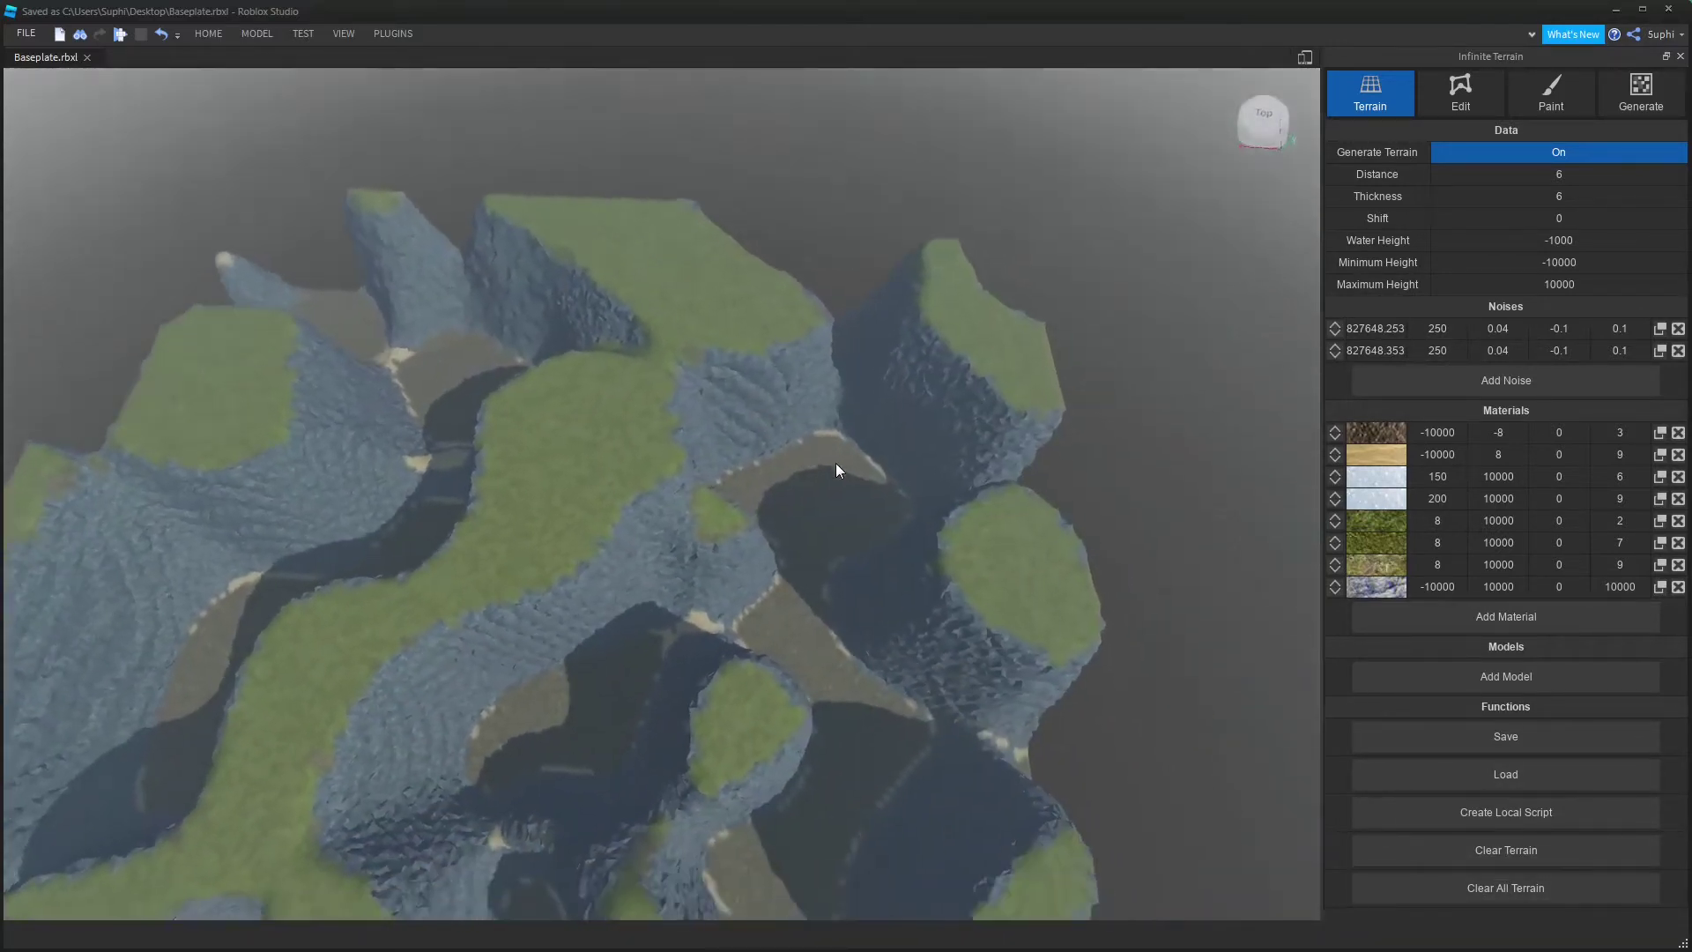
scroll(835, 462, "up", 3)
right_click_drag(795, 472, 722, 565)
scroll(723, 566, "down", 3)
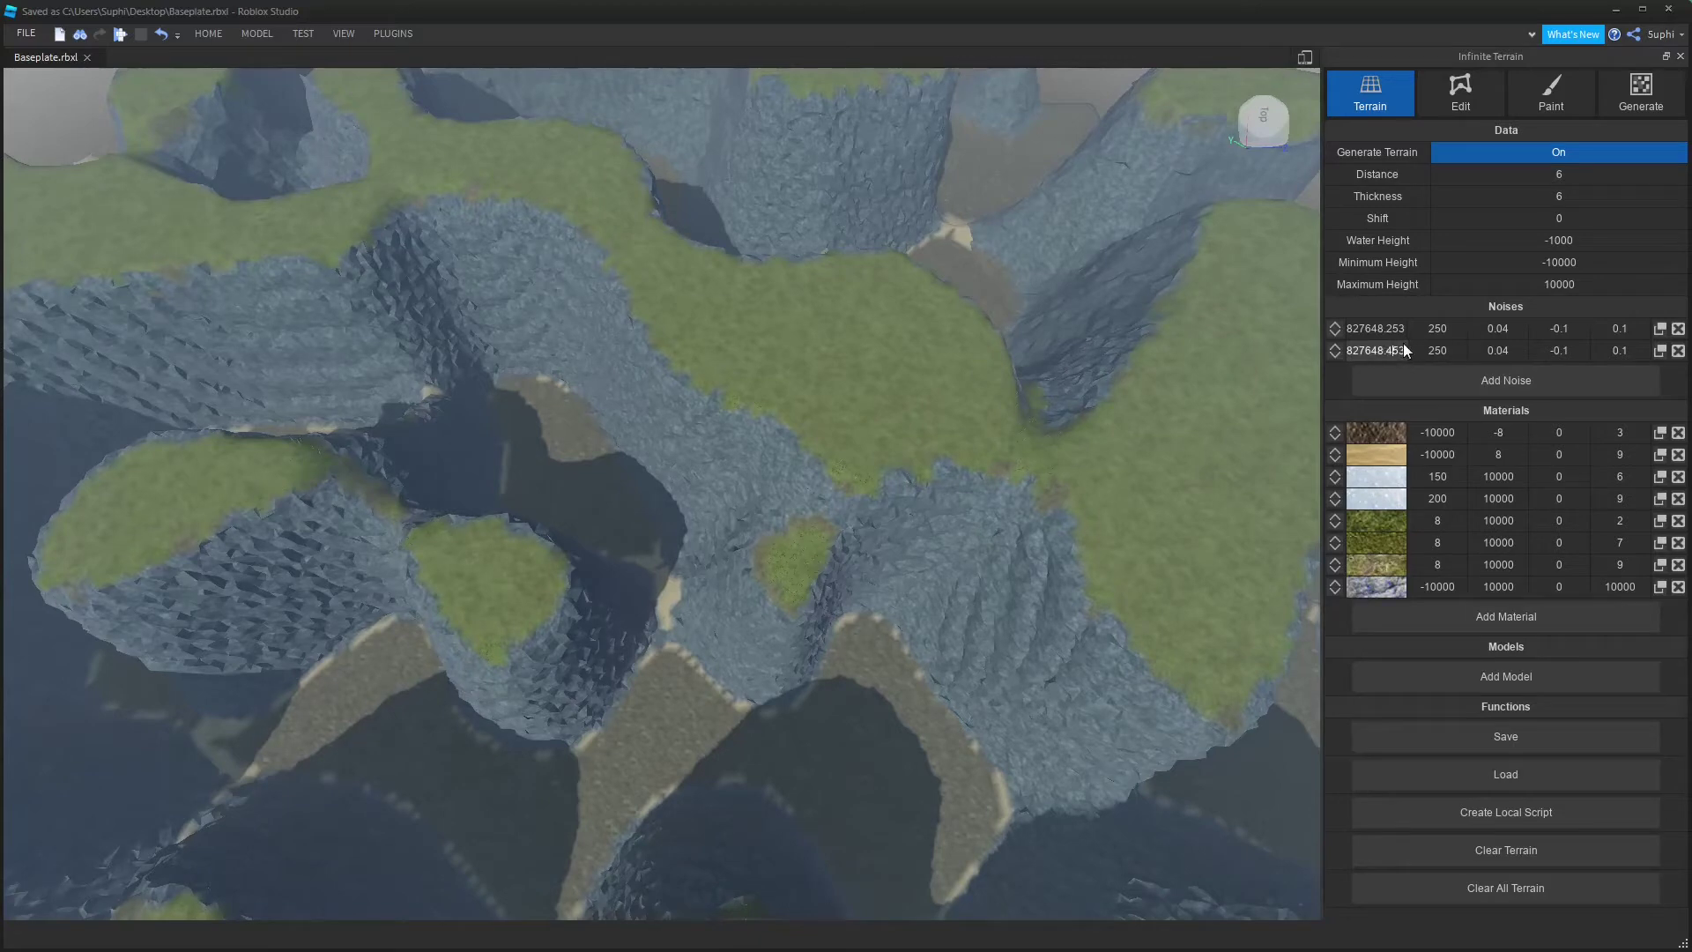
Regenerate all terrain with the second noise's seed set first to 827648.453 and finally to 827648.553
left_click(1489, 889)
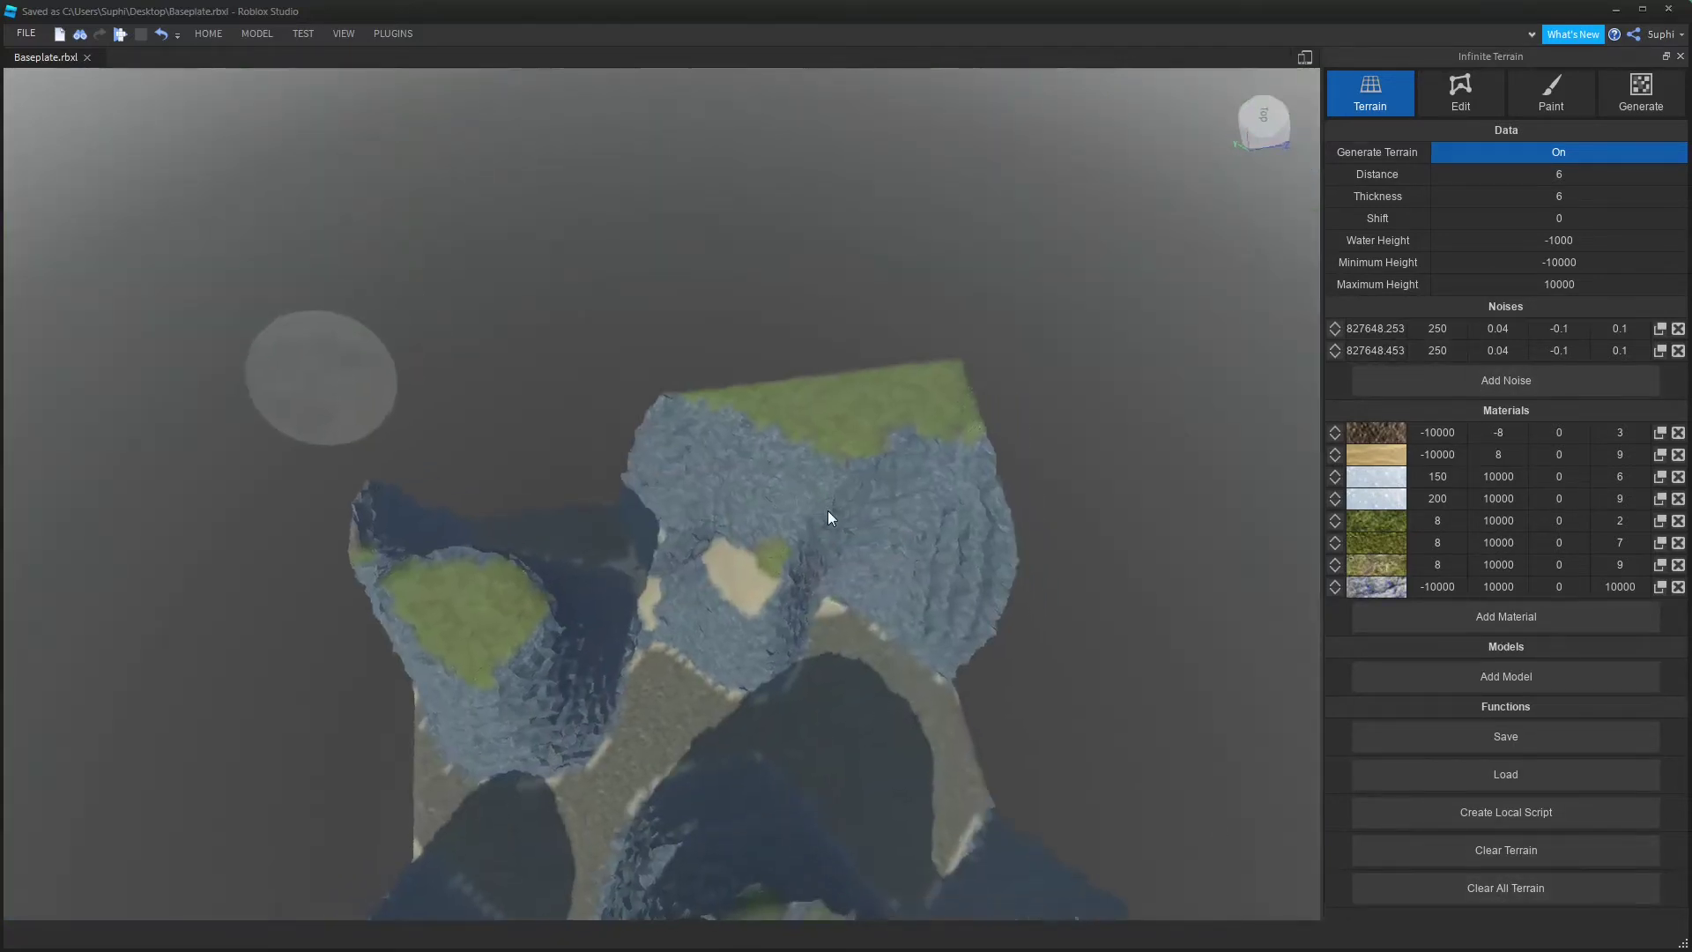
right_click_drag(785, 499, 663, 386)
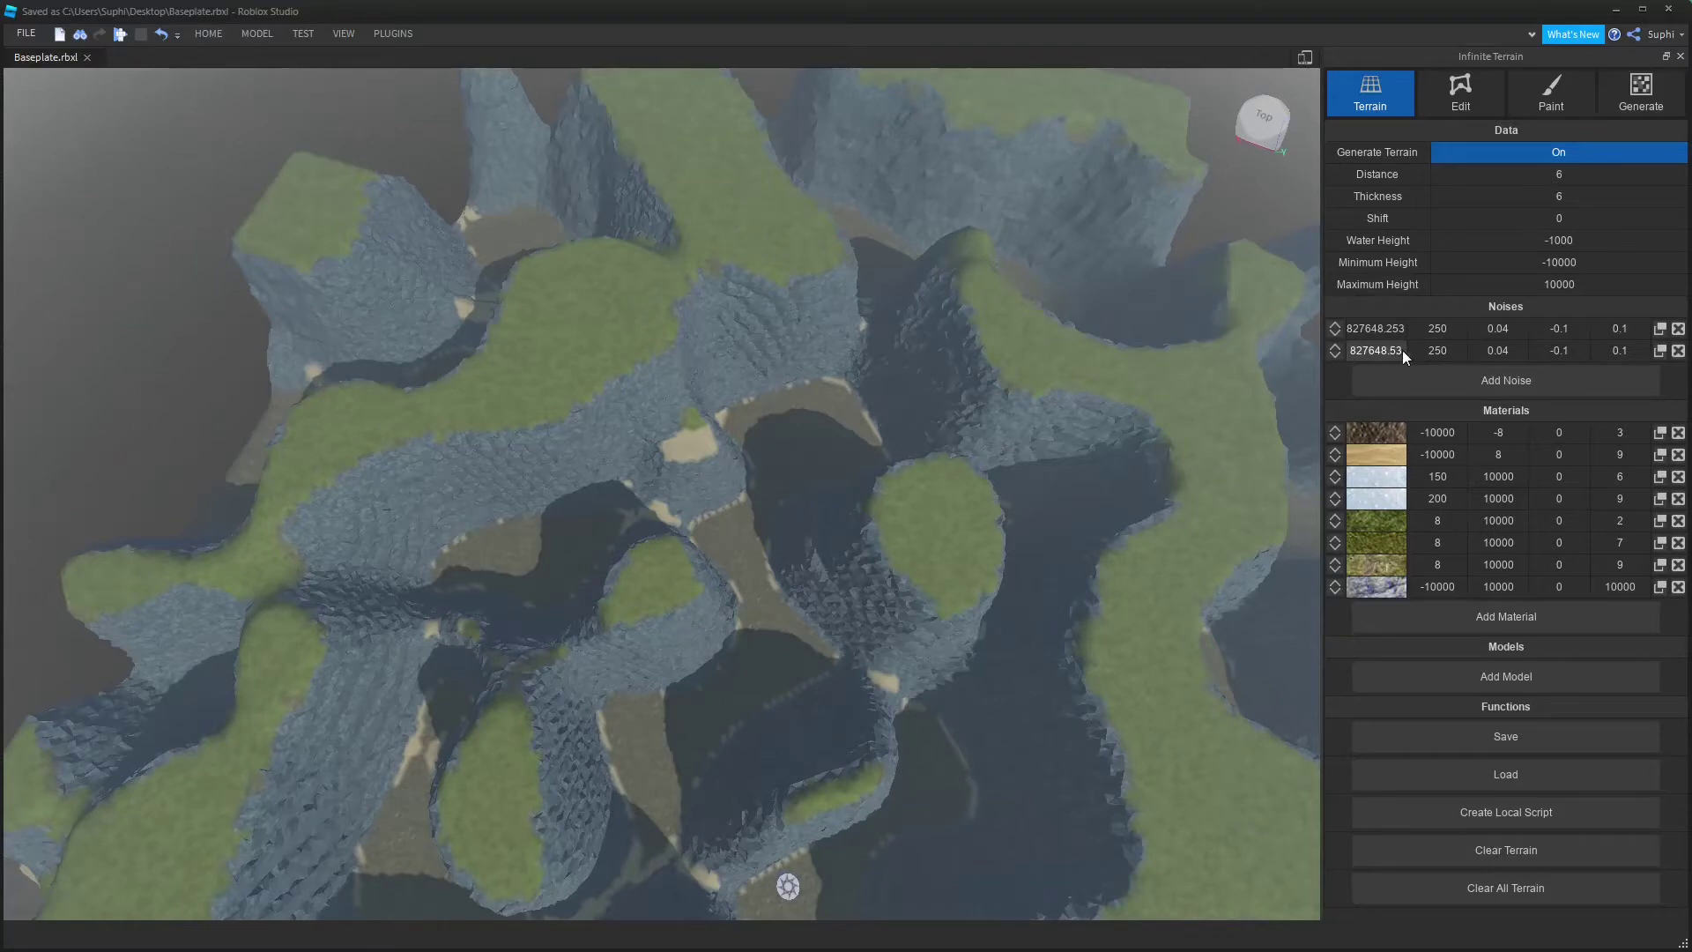
left_click(1501, 891)
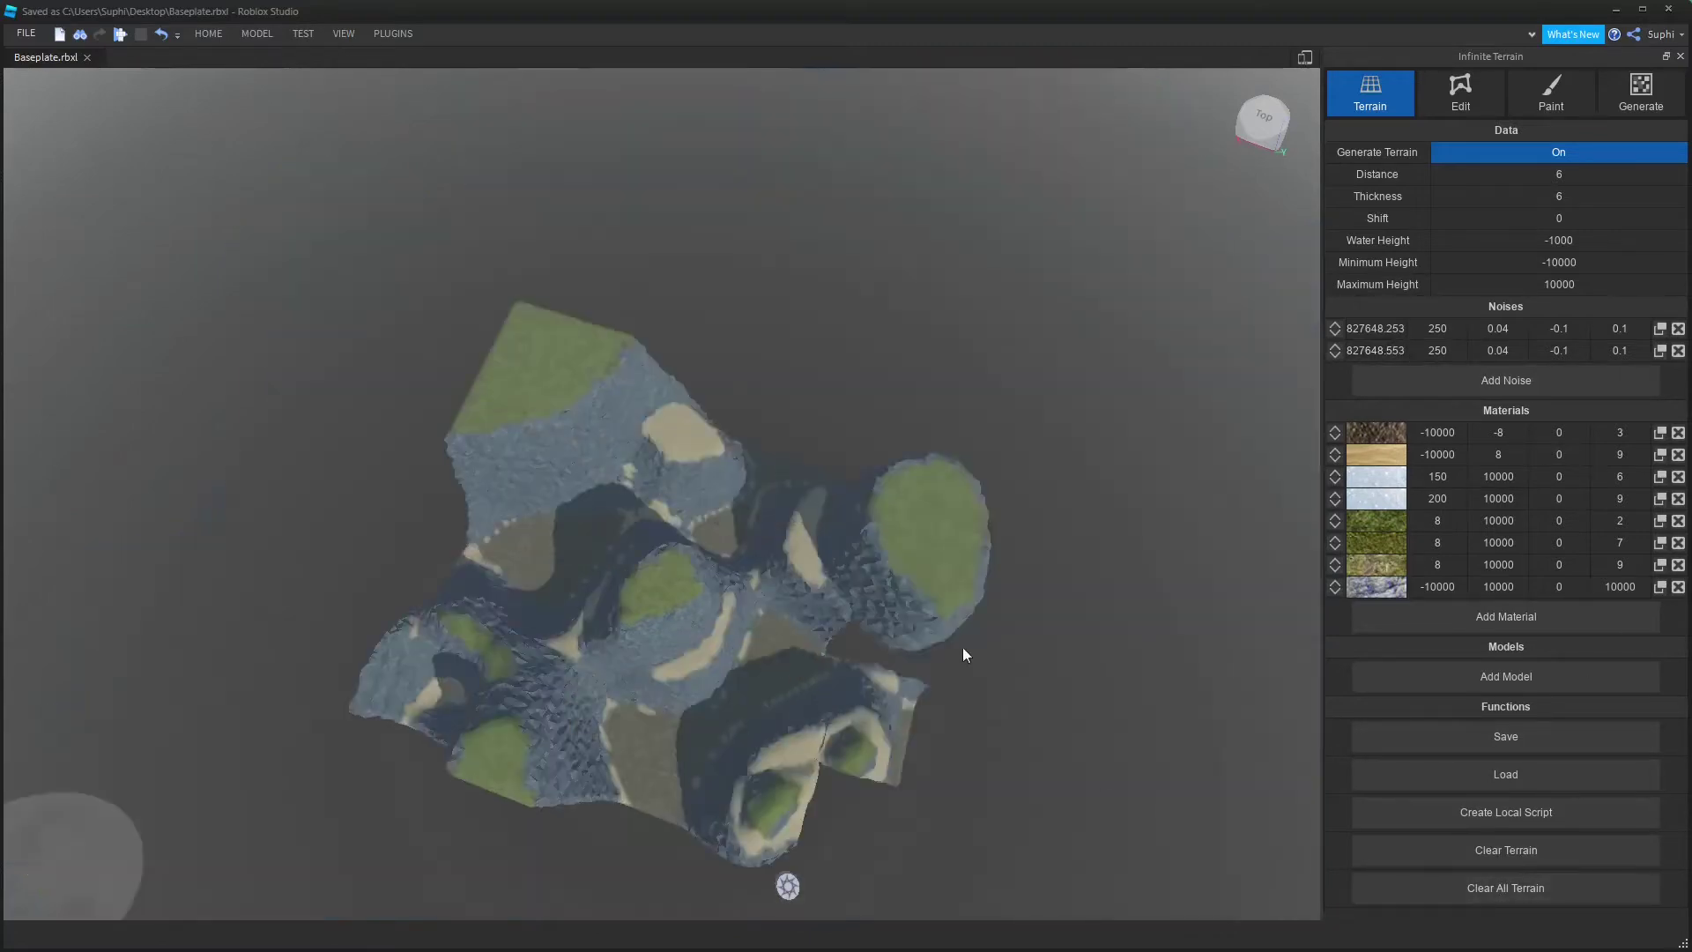
right_click_drag(883, 626, 881, 626)
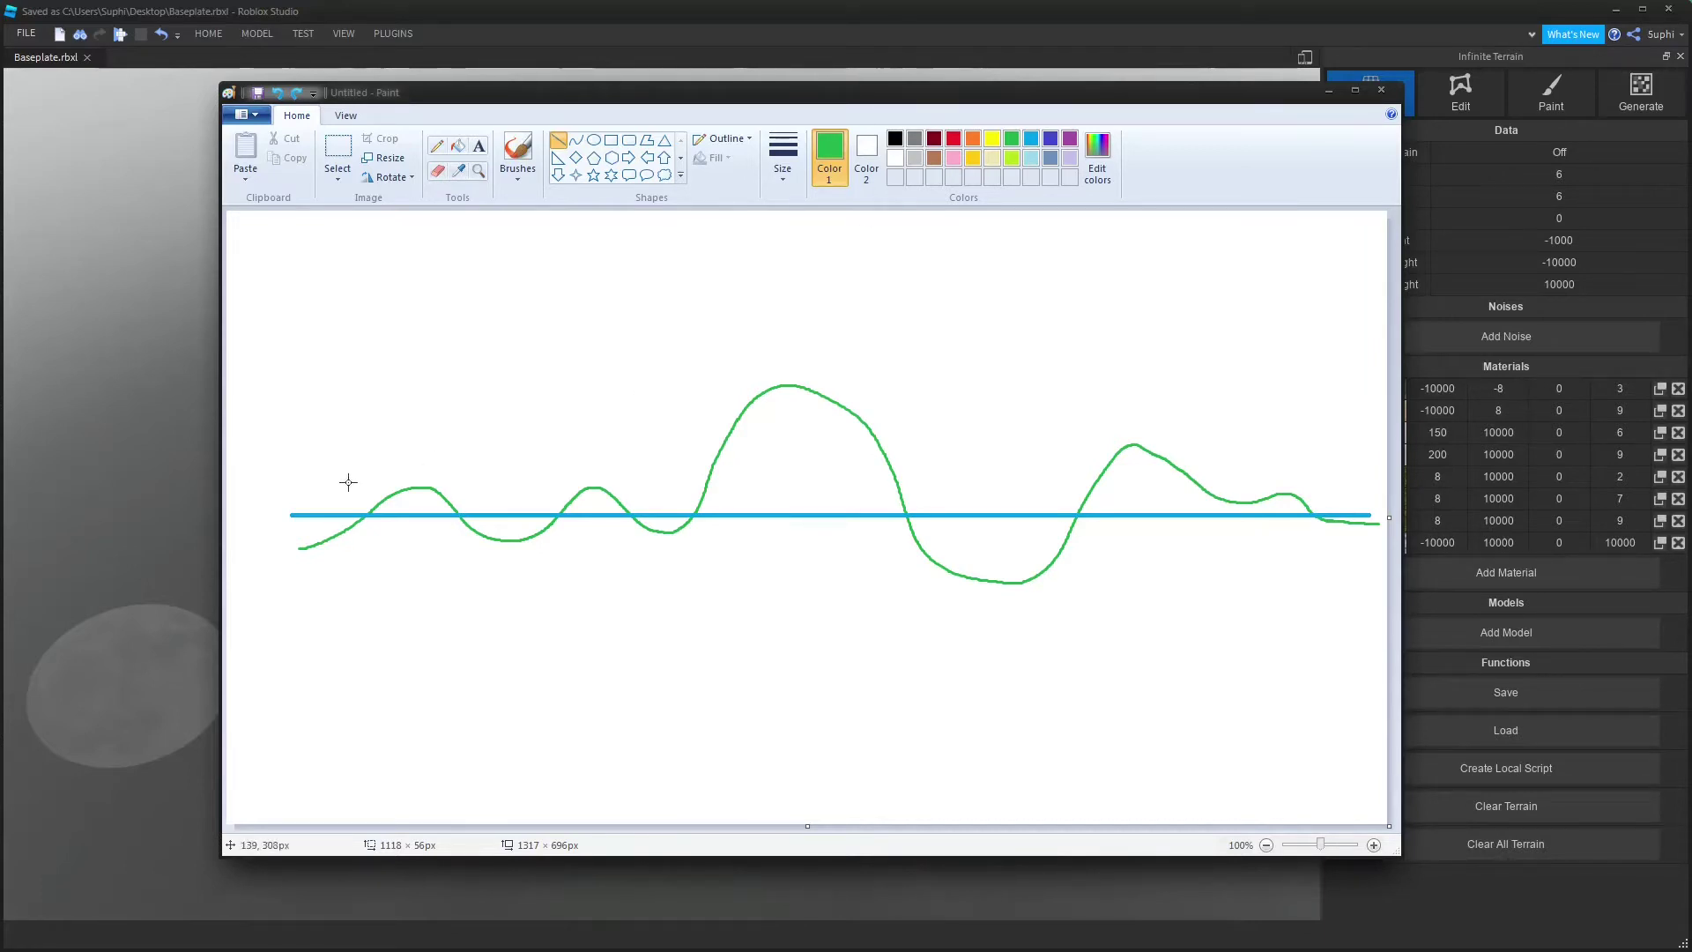
In Paint, draw a horizontal green line about 1233 px long above the blue line and delete everything below it
left_click_drag(296, 467, 1381, 484, "shift")
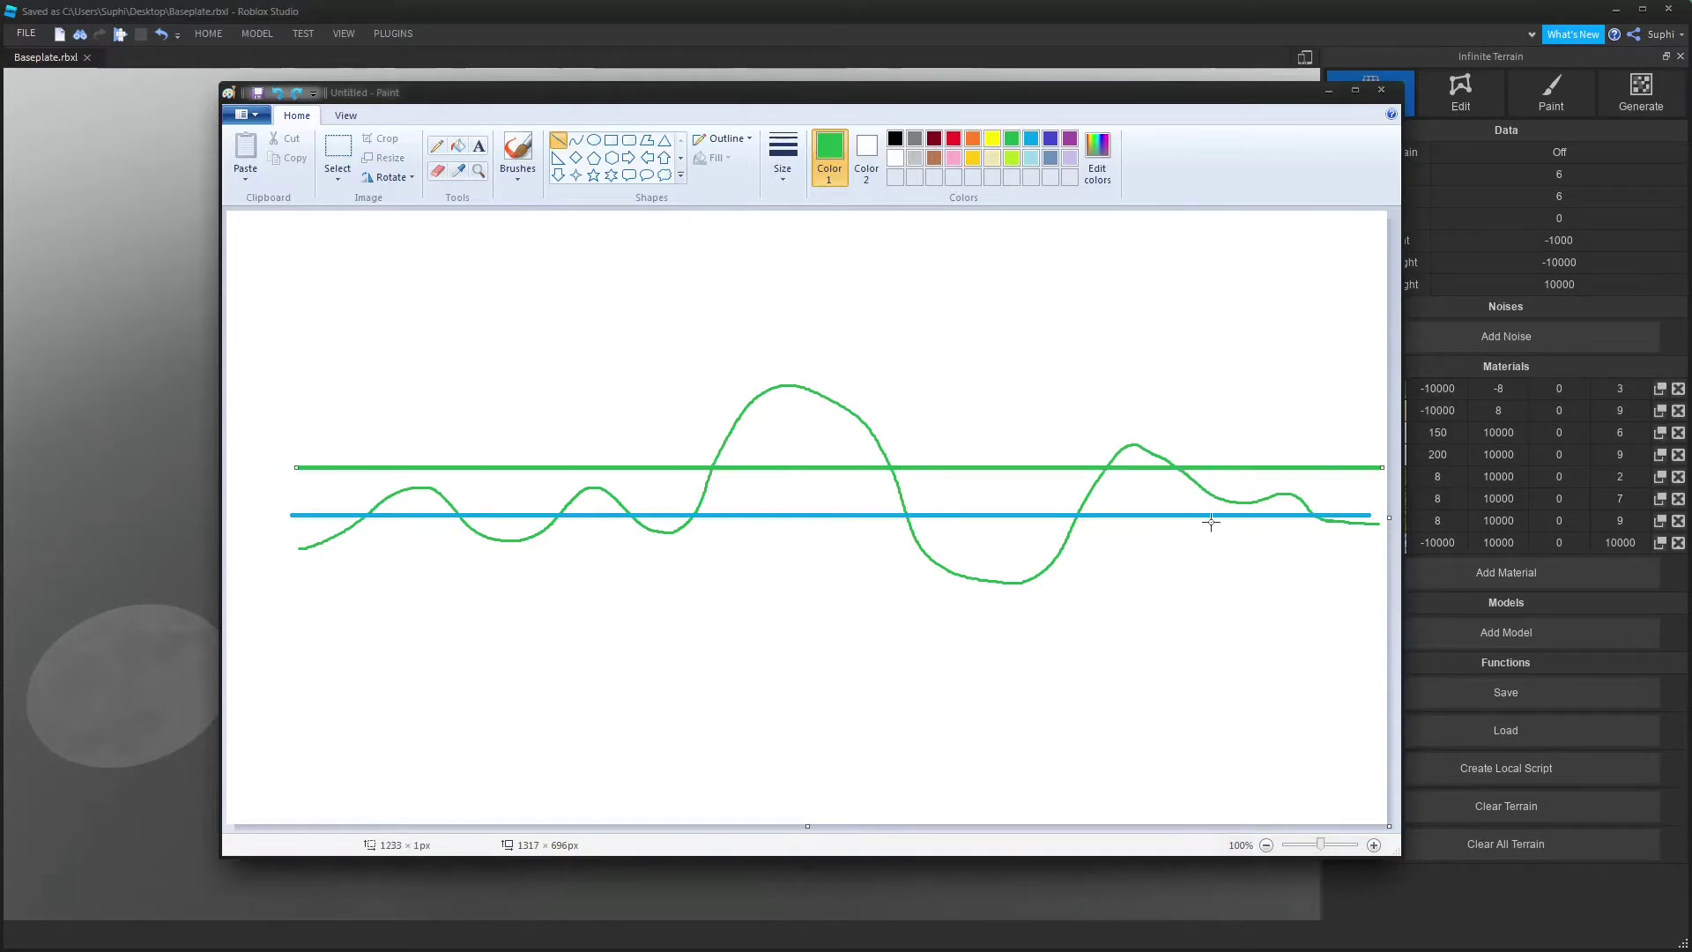
left_click(338, 154)
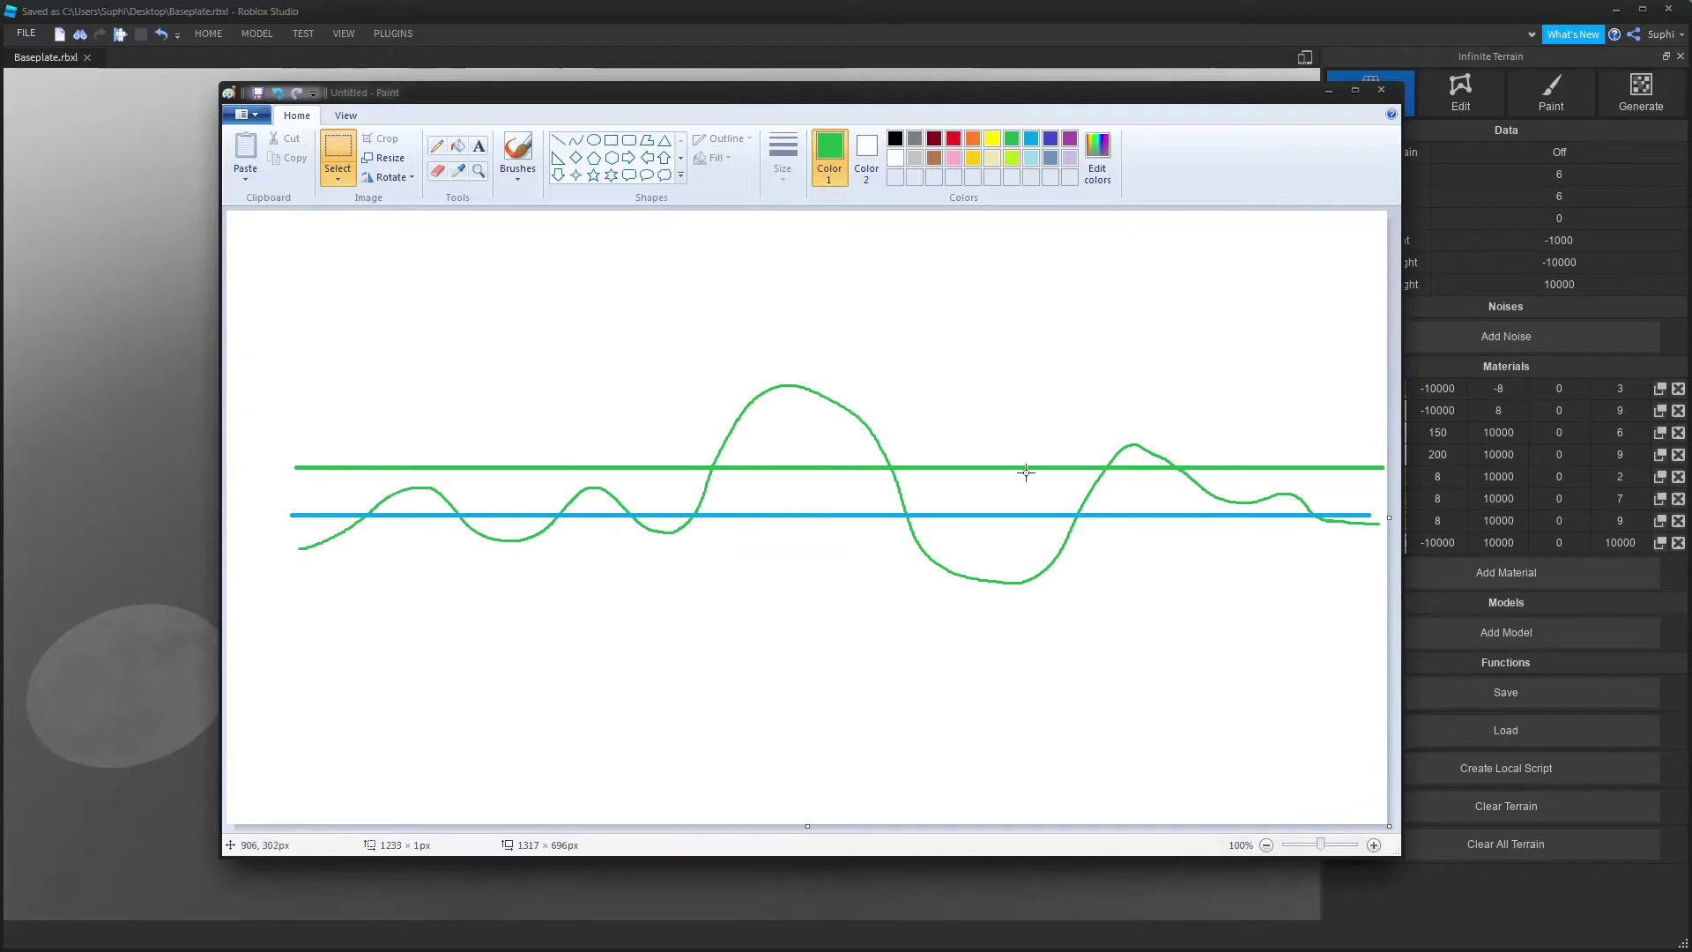
left_click_drag(258, 629, 1382, 468)
key("Delete")
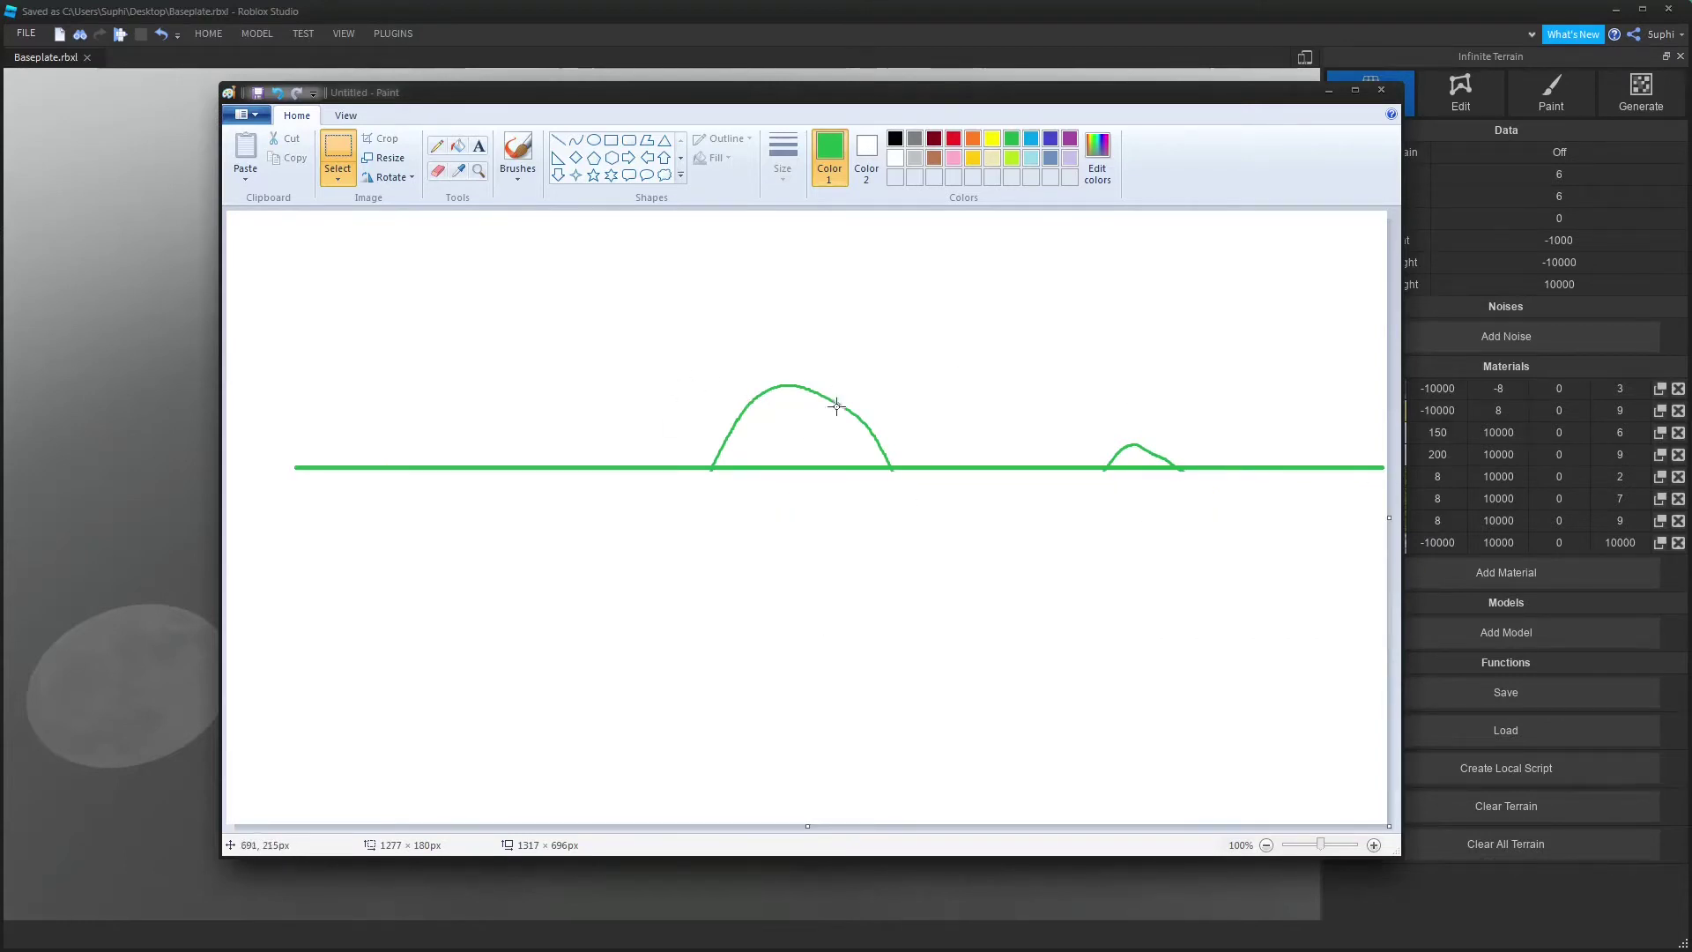
In Roblox Studio, add a noise with its frequency set to 0.08 and turn on terrain generation
key("alt+Tab")
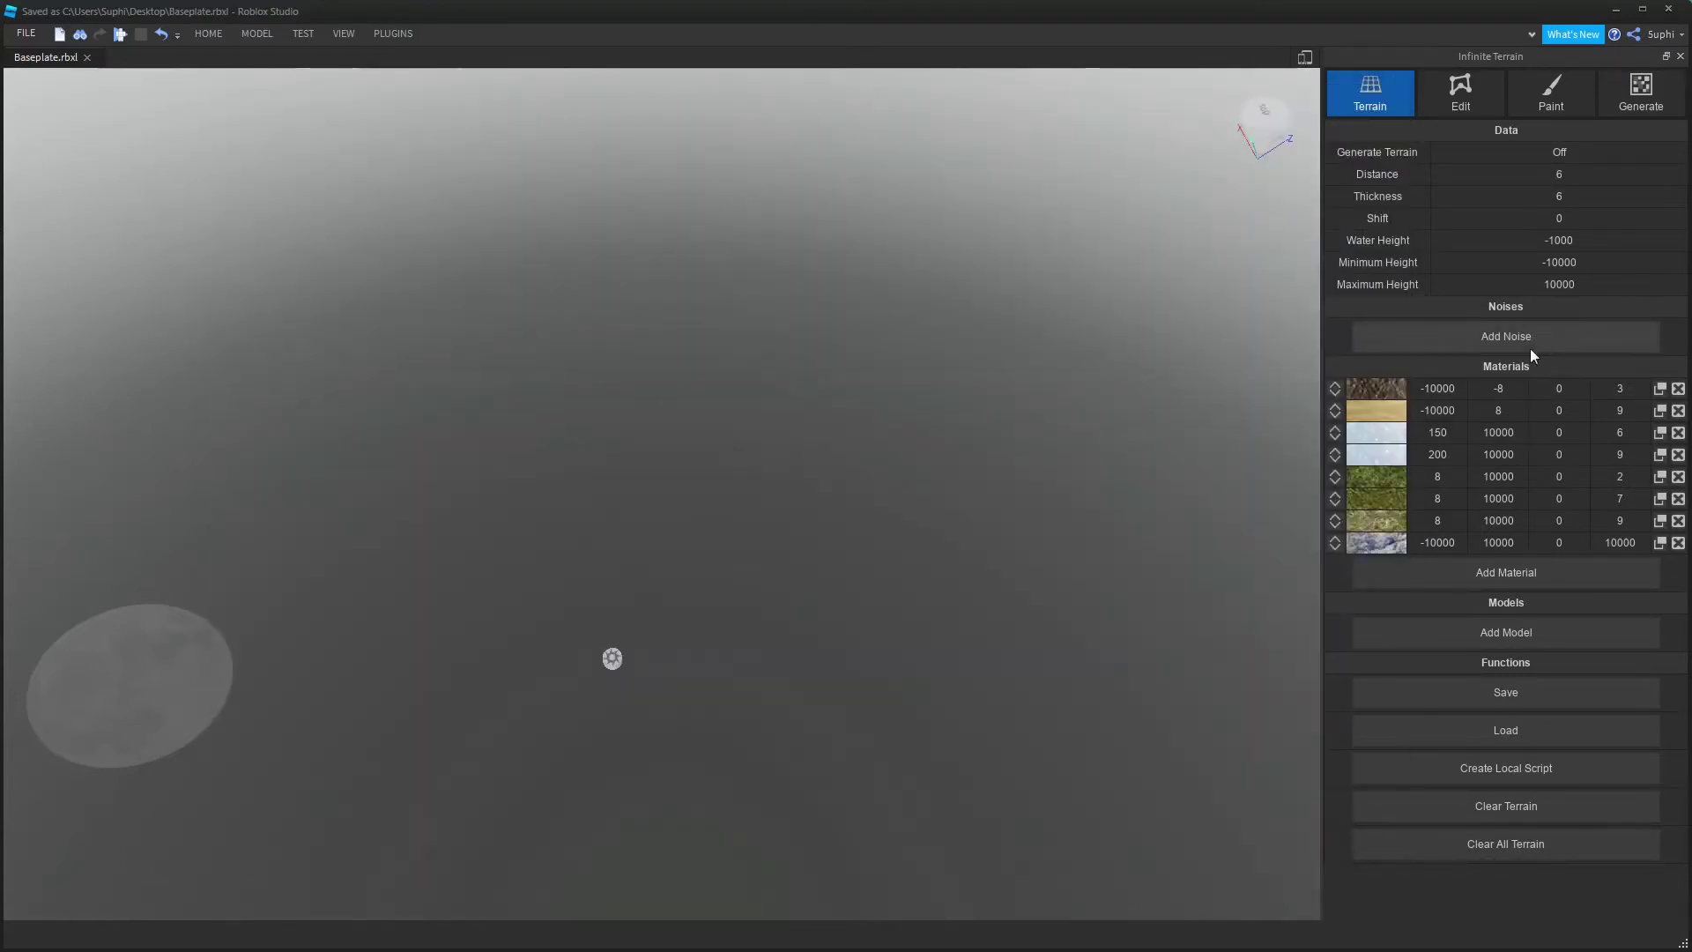
left_click(1529, 340)
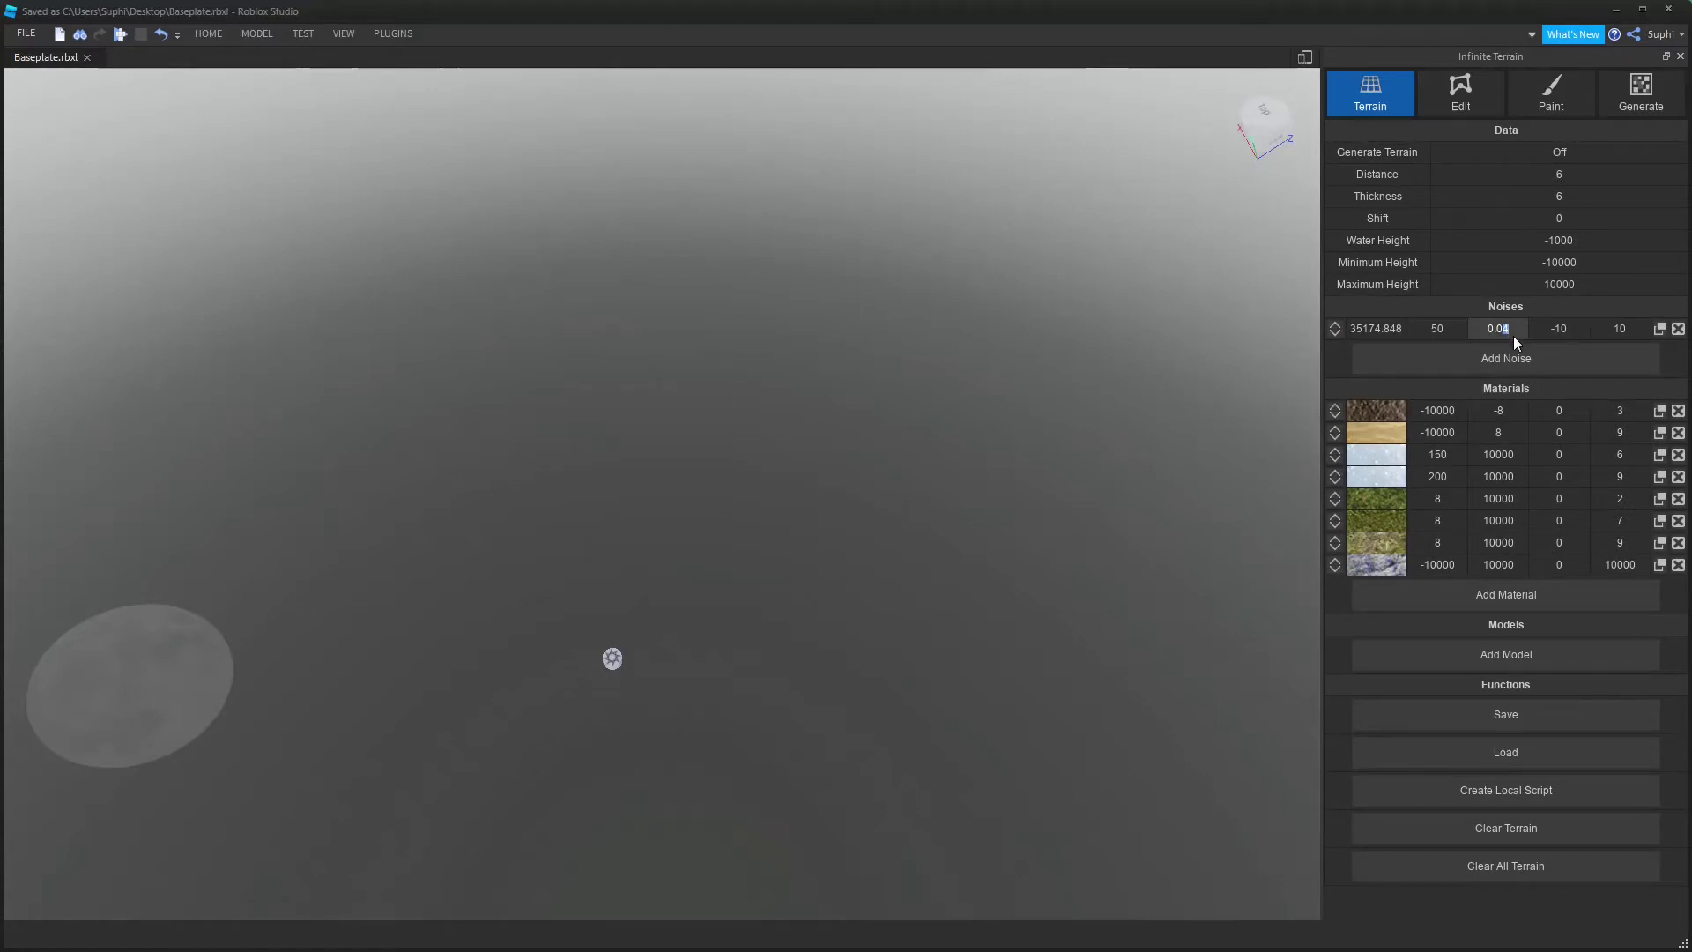
left_click(1553, 150)
right_click_drag(1029, 316, 1029, 316)
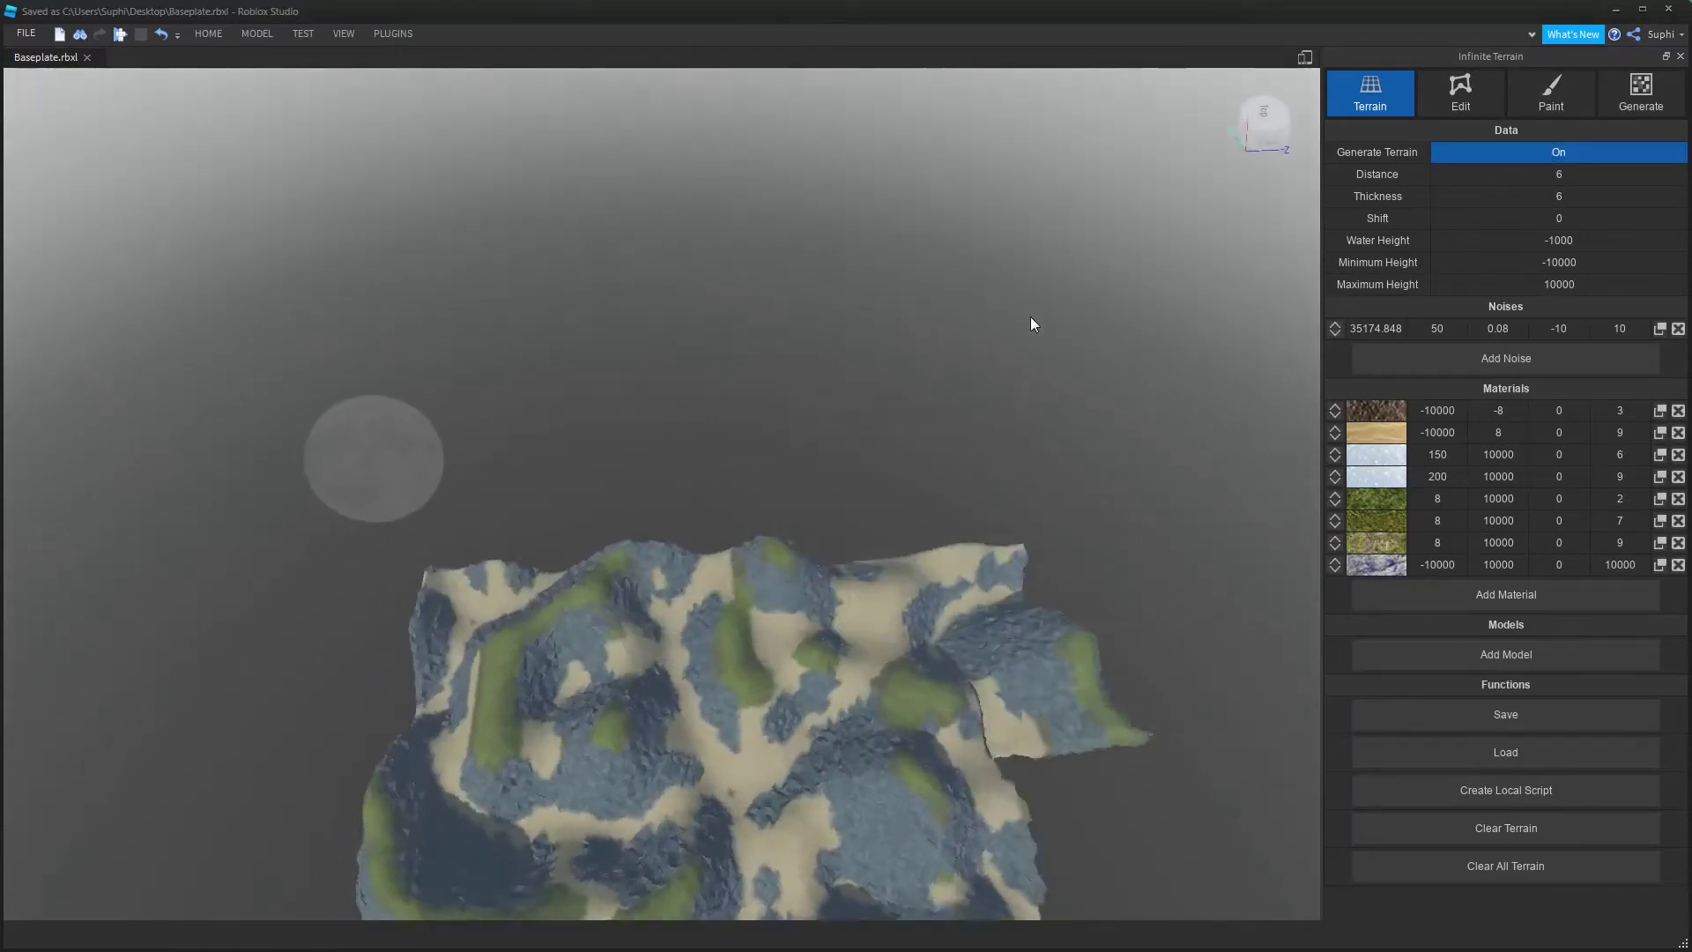
scroll(942, 396, "up", 3)
right_click_drag(829, 462, 827, 463)
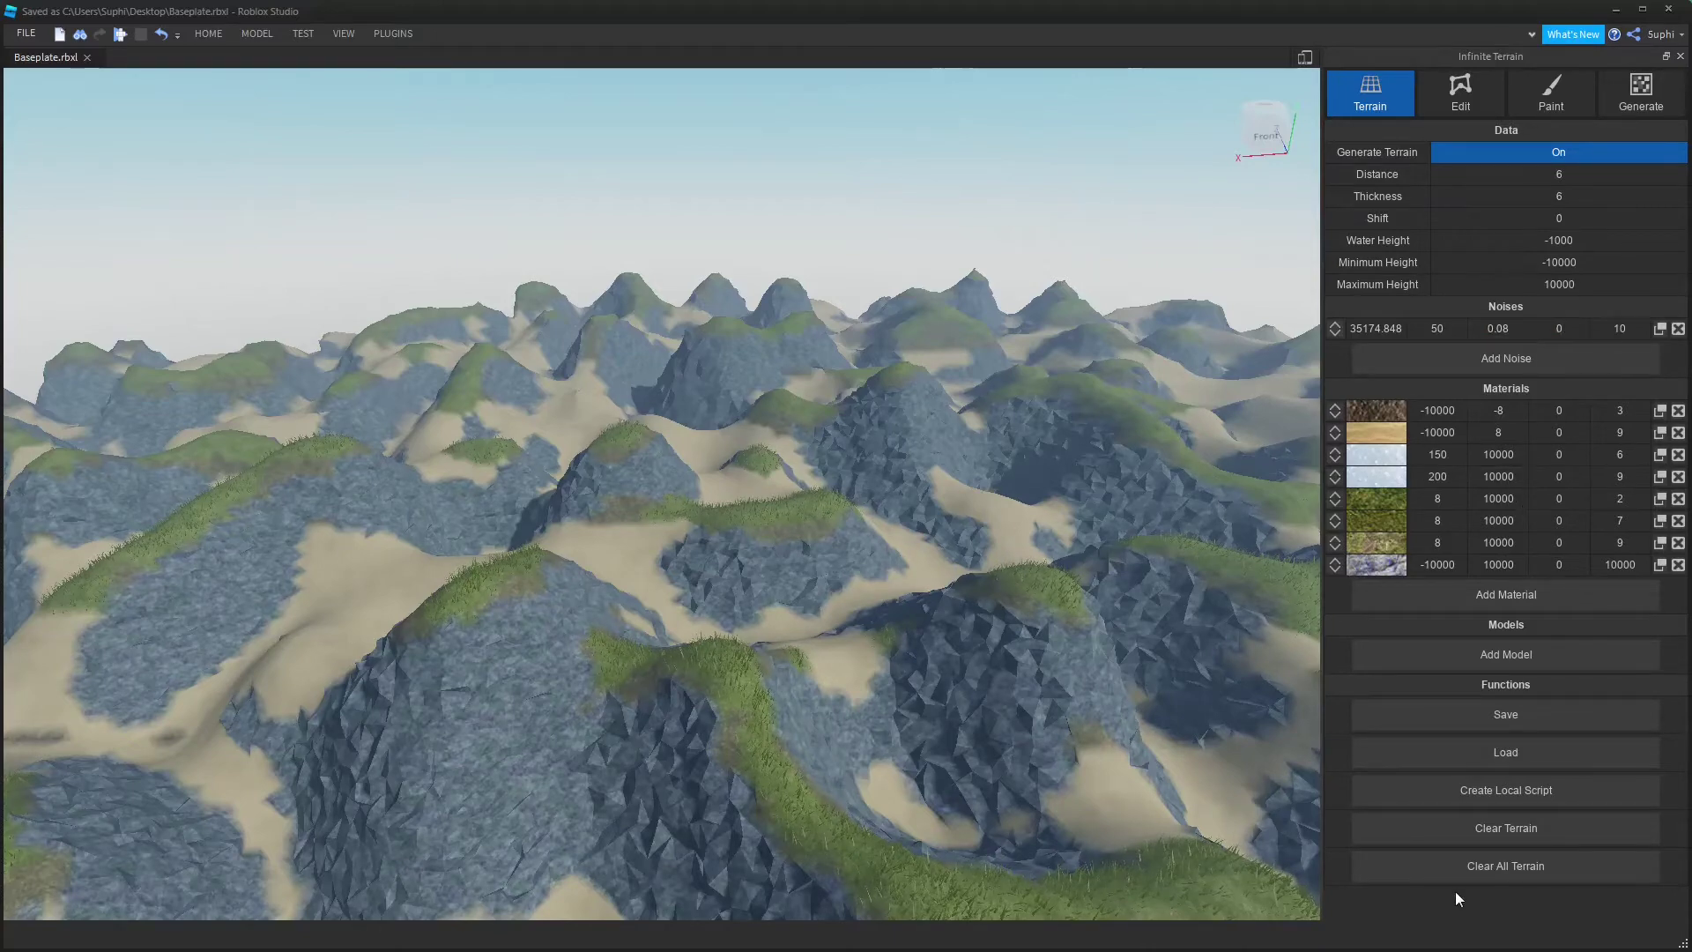
Regenerate all terrain with the noise's minimum clamp value at 0, and again with it at 0.1
left_click(1472, 875)
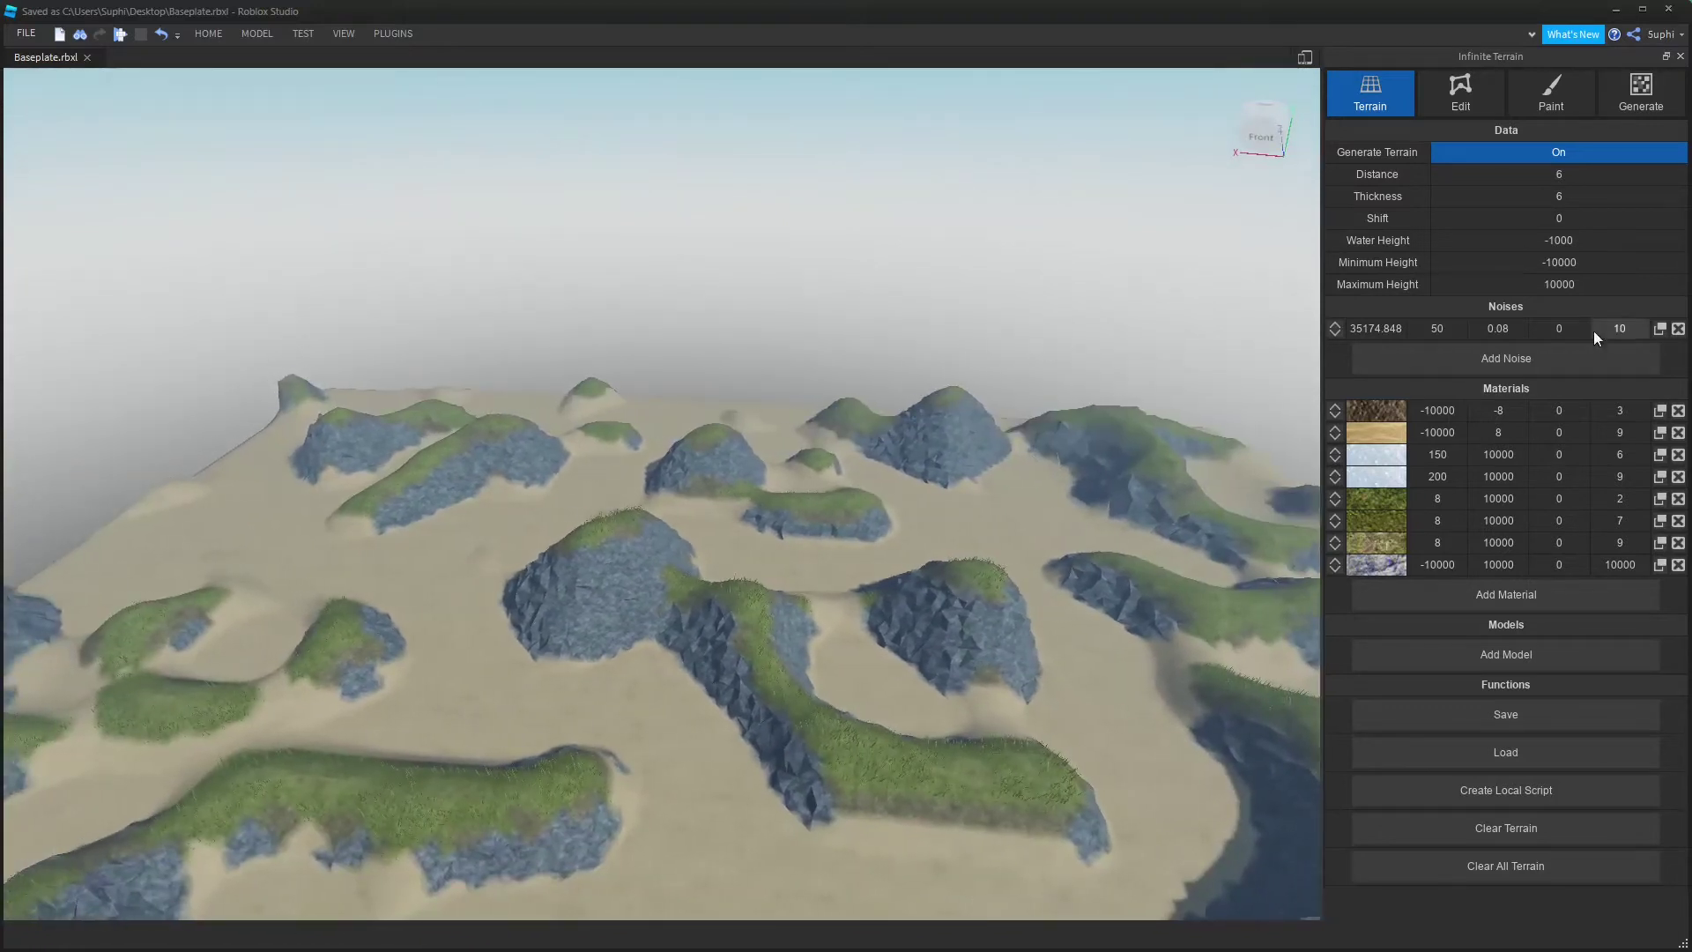
left_click(1574, 329)
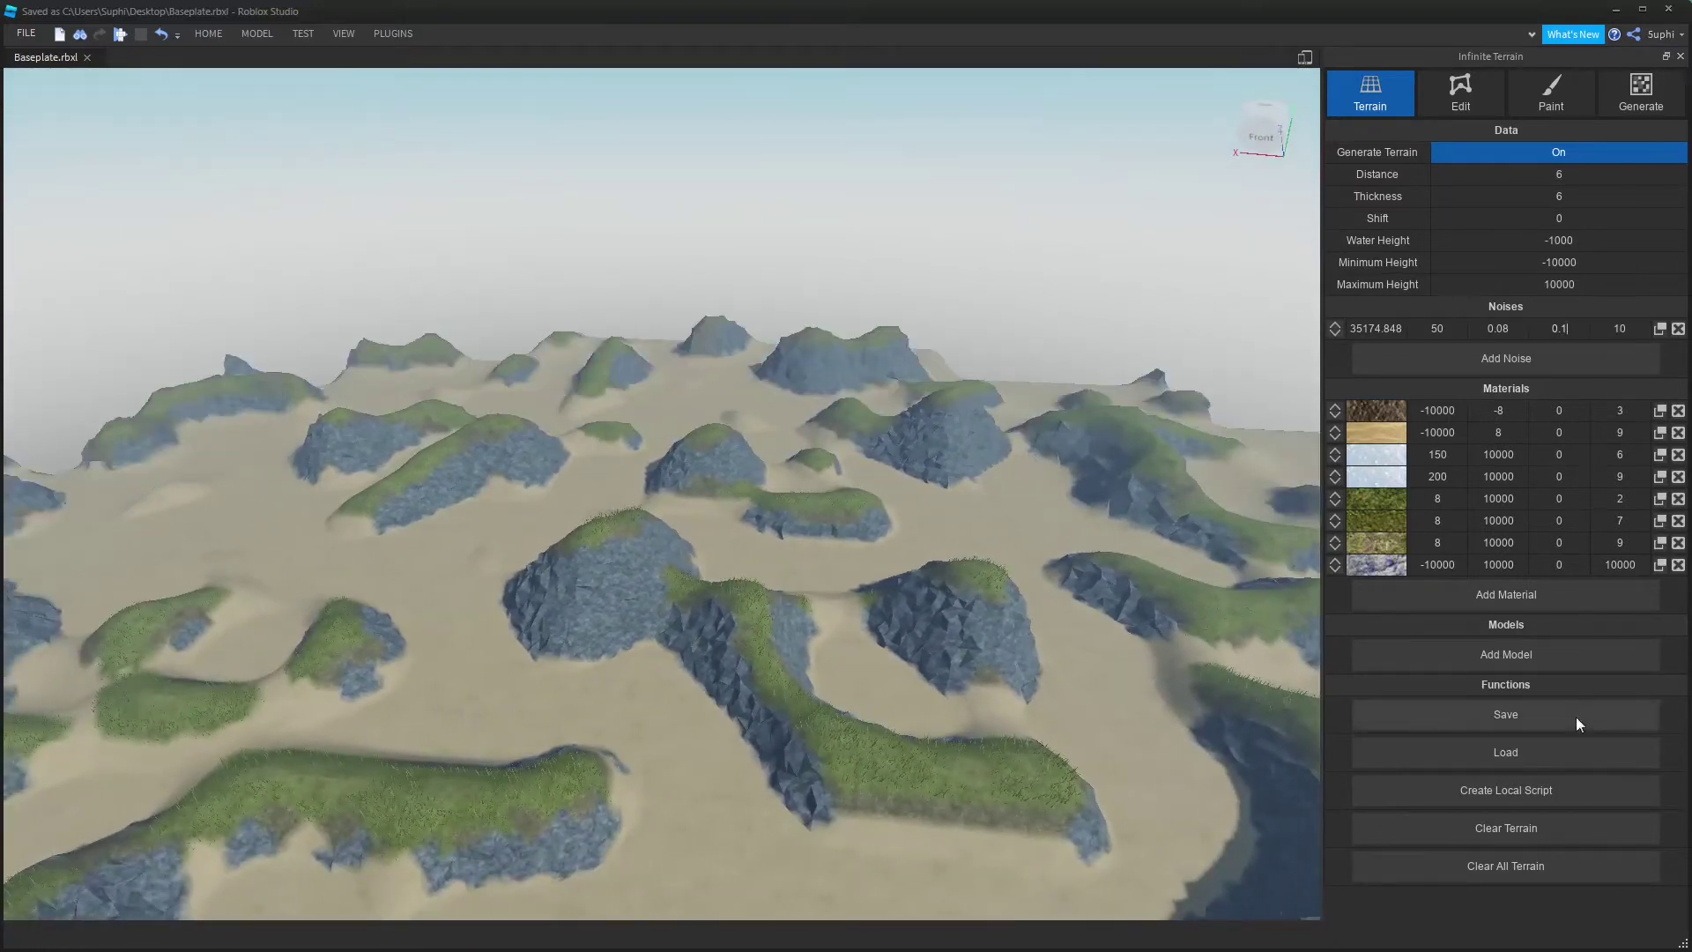
left_click(1514, 872)
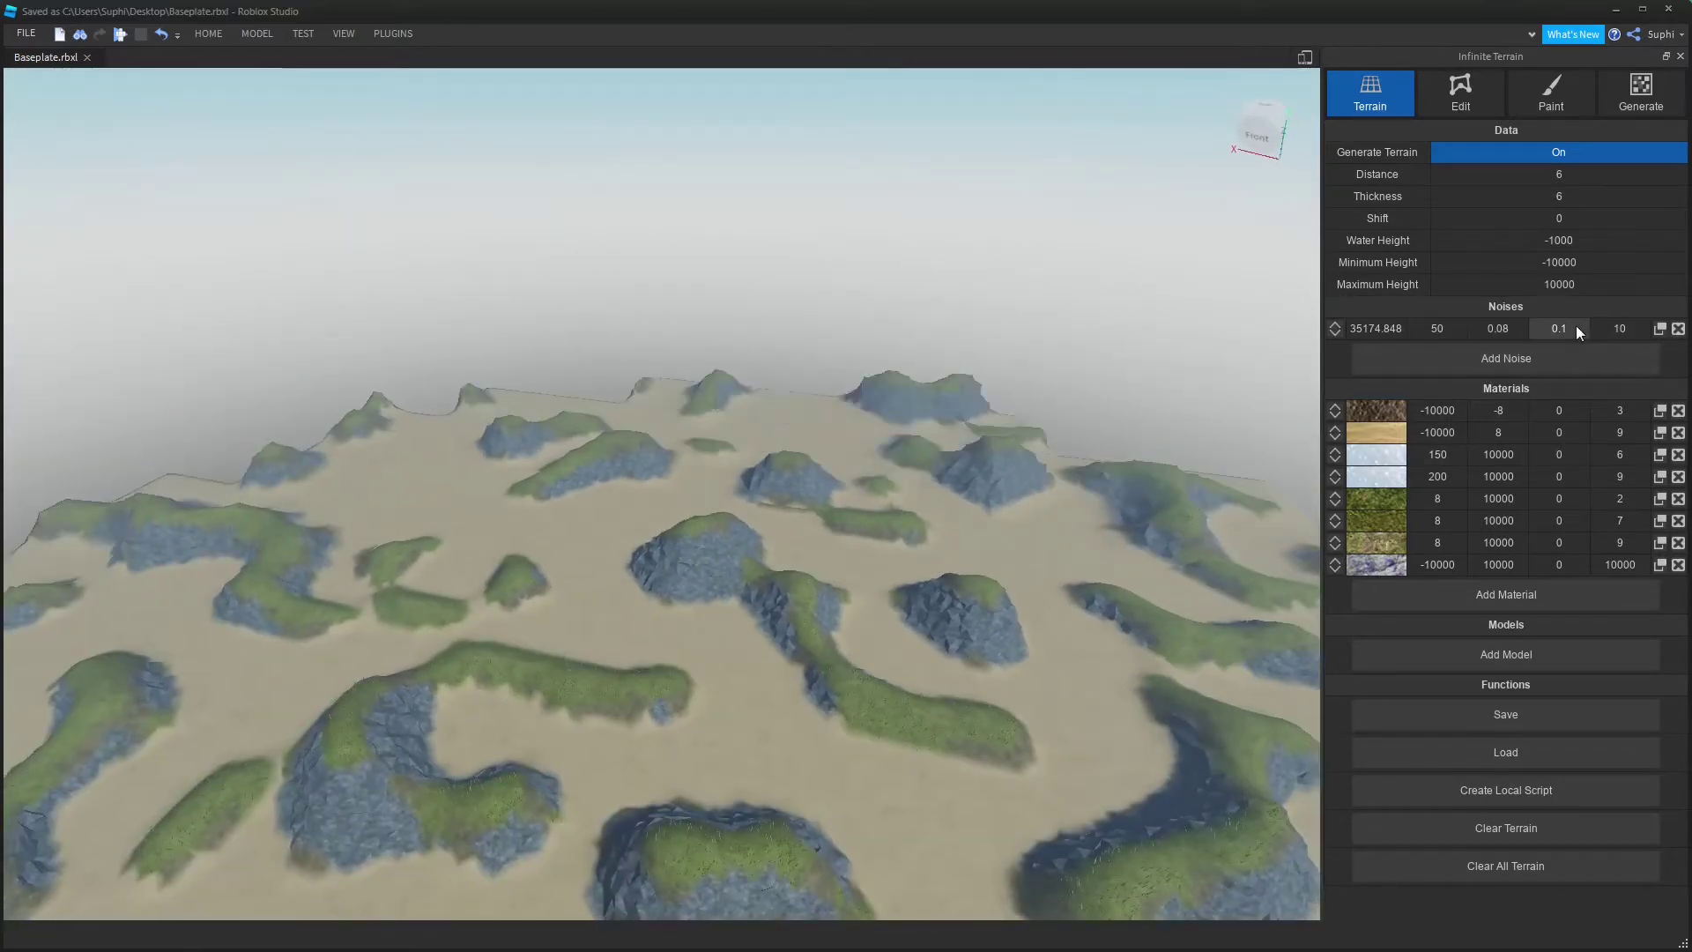
Regenerate all terrain with the noise's minimum clamp value at 0.2 and inspect the remaining hills
left_click(1518, 871)
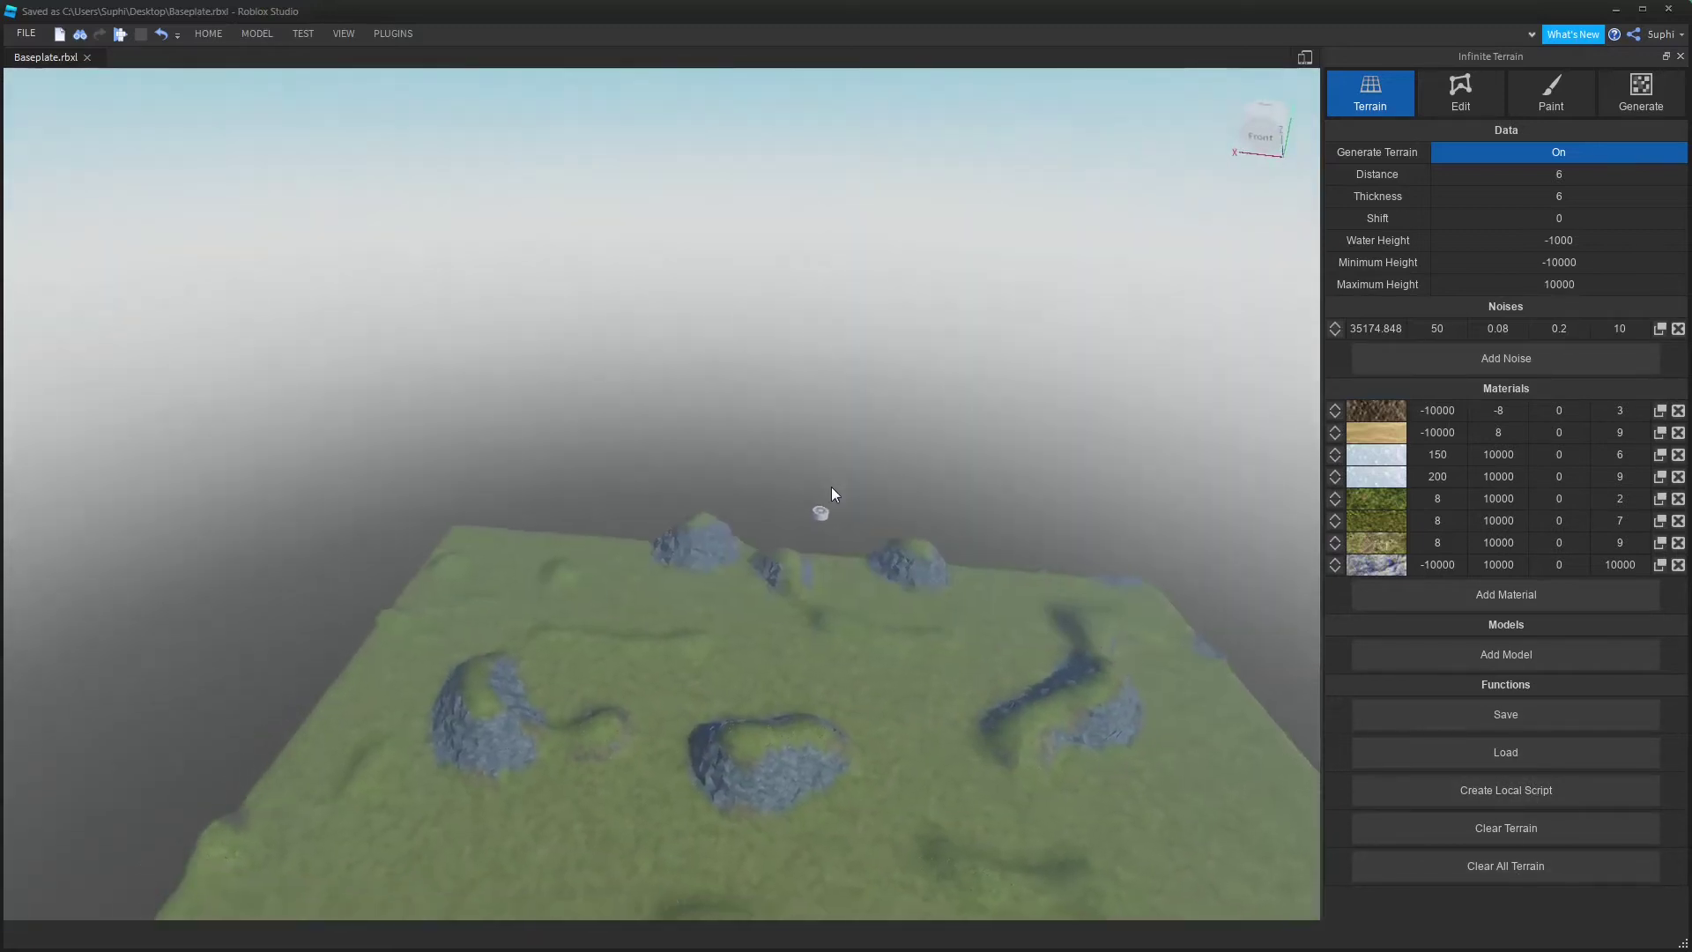
scroll(832, 487, "up", 2)
right_click_drag(832, 487, 801, 510)
scroll(800, 510, "up", 2)
Set the noise's minimum clamp value to 0.3, regenerate all terrain and inspect the flat ground with scattered hills
left_click(1560, 328)
type("0.3")
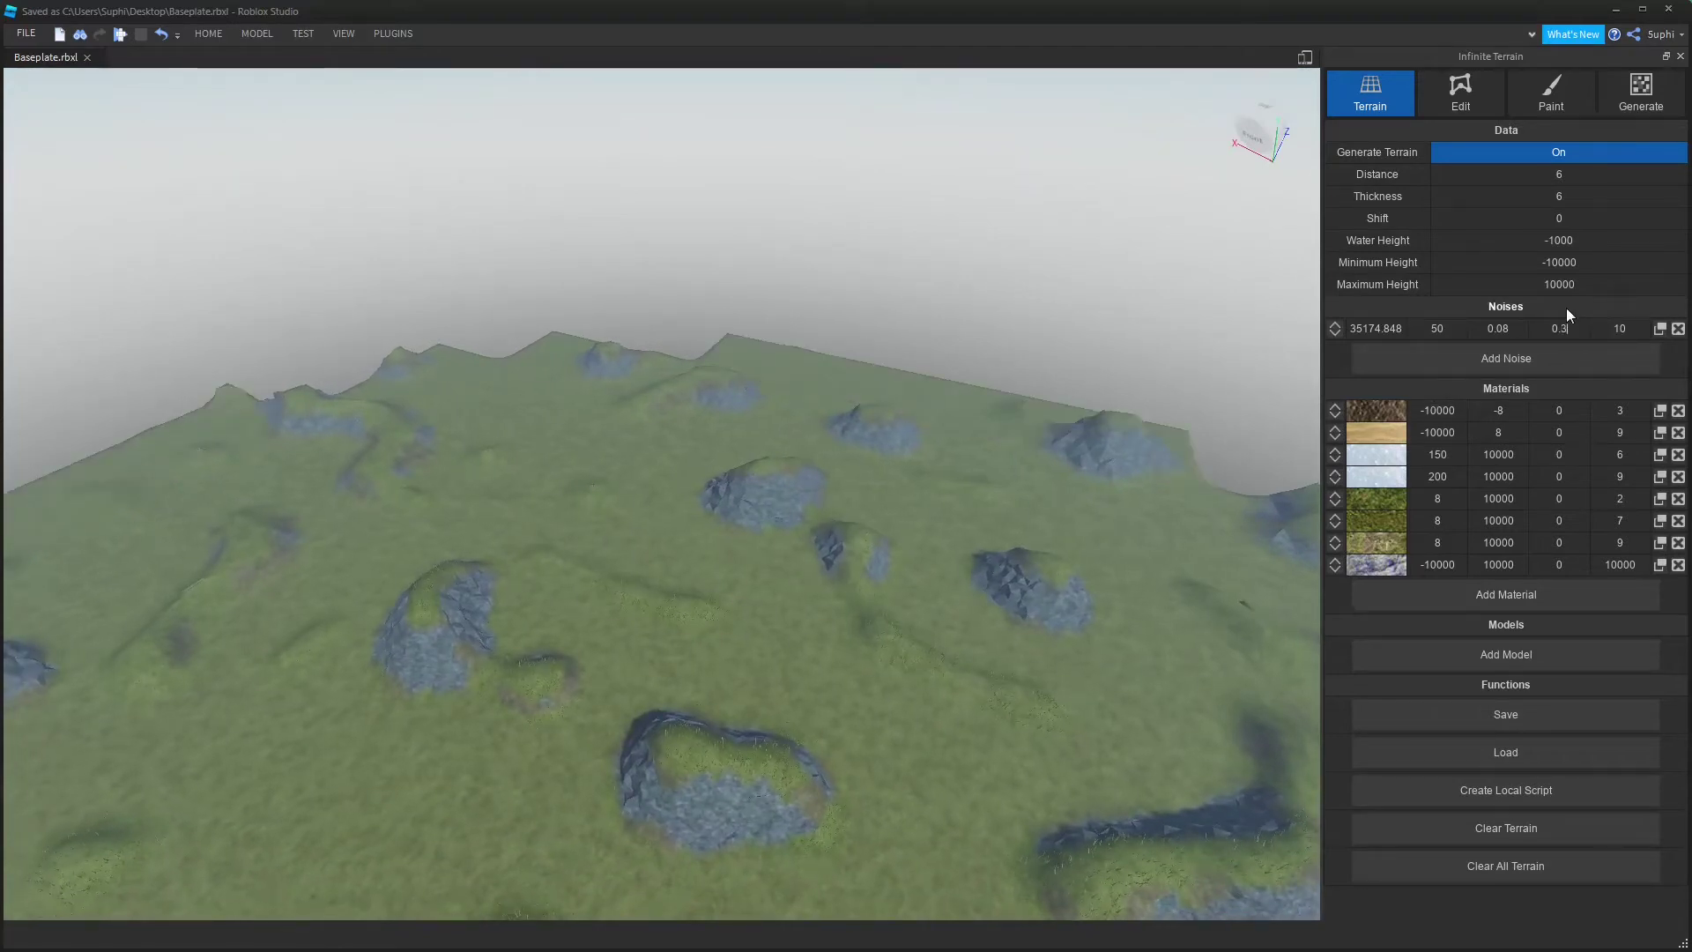
left_click(1507, 863)
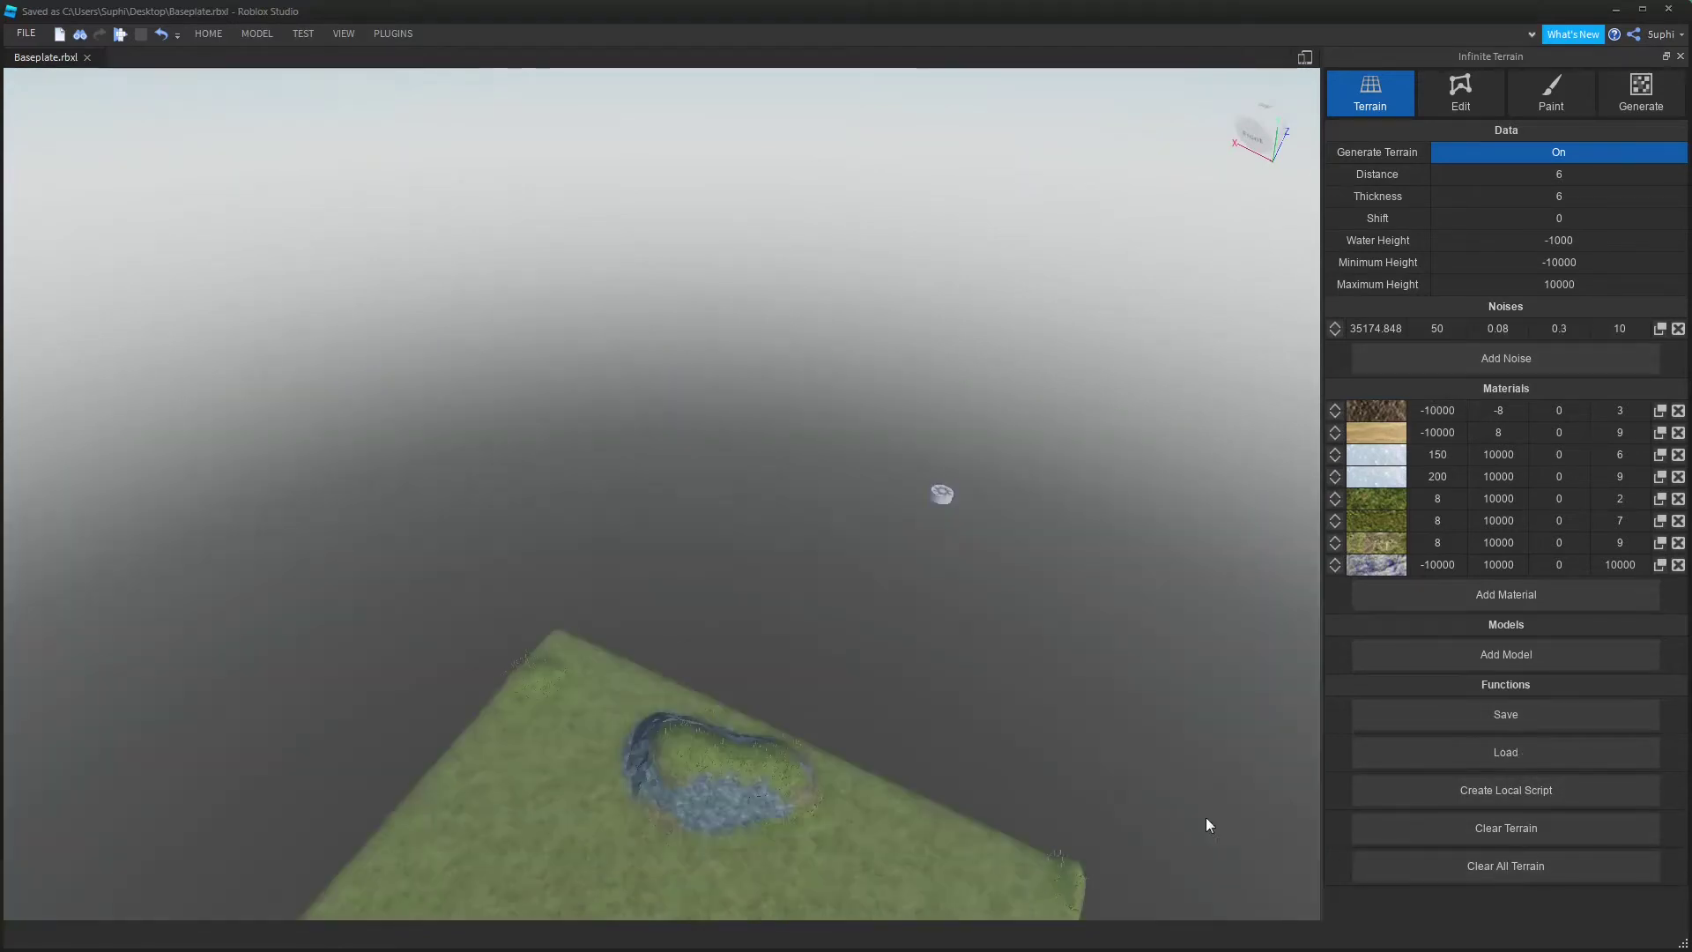
scroll(908, 521, "down", 3)
right_click_drag(907, 521, 807, 527)
key("w")
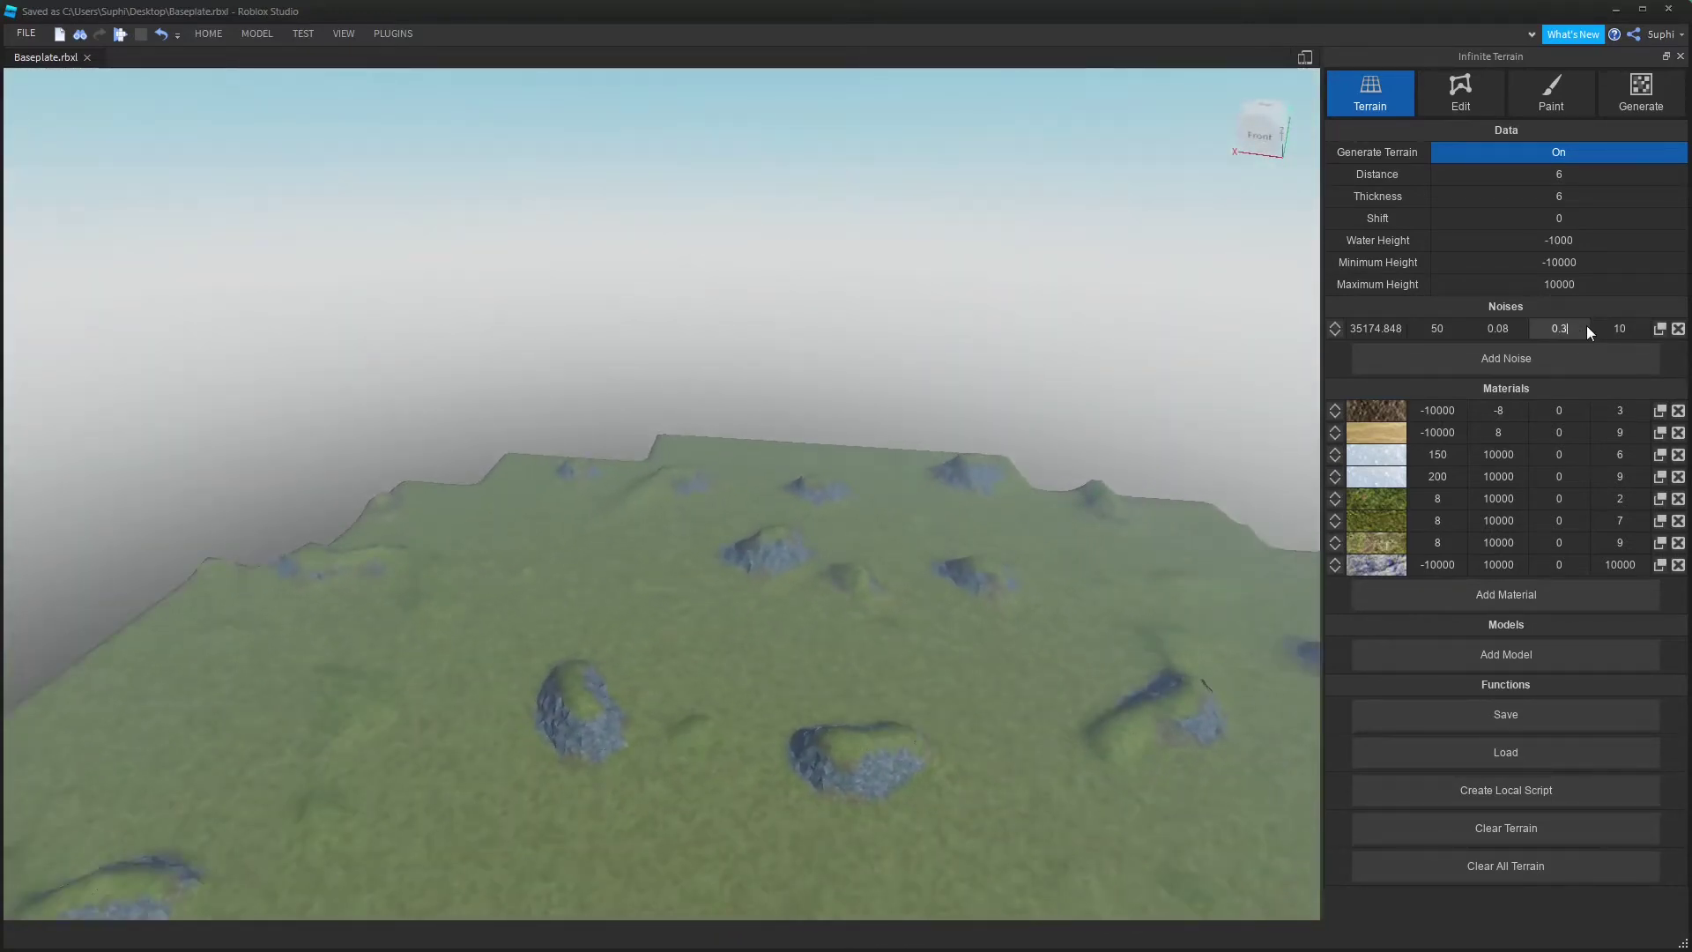
Set the noise's minimum clamp value to 0.4, regenerate all terrain and inspect the sparse hills
left_click(1459, 864)
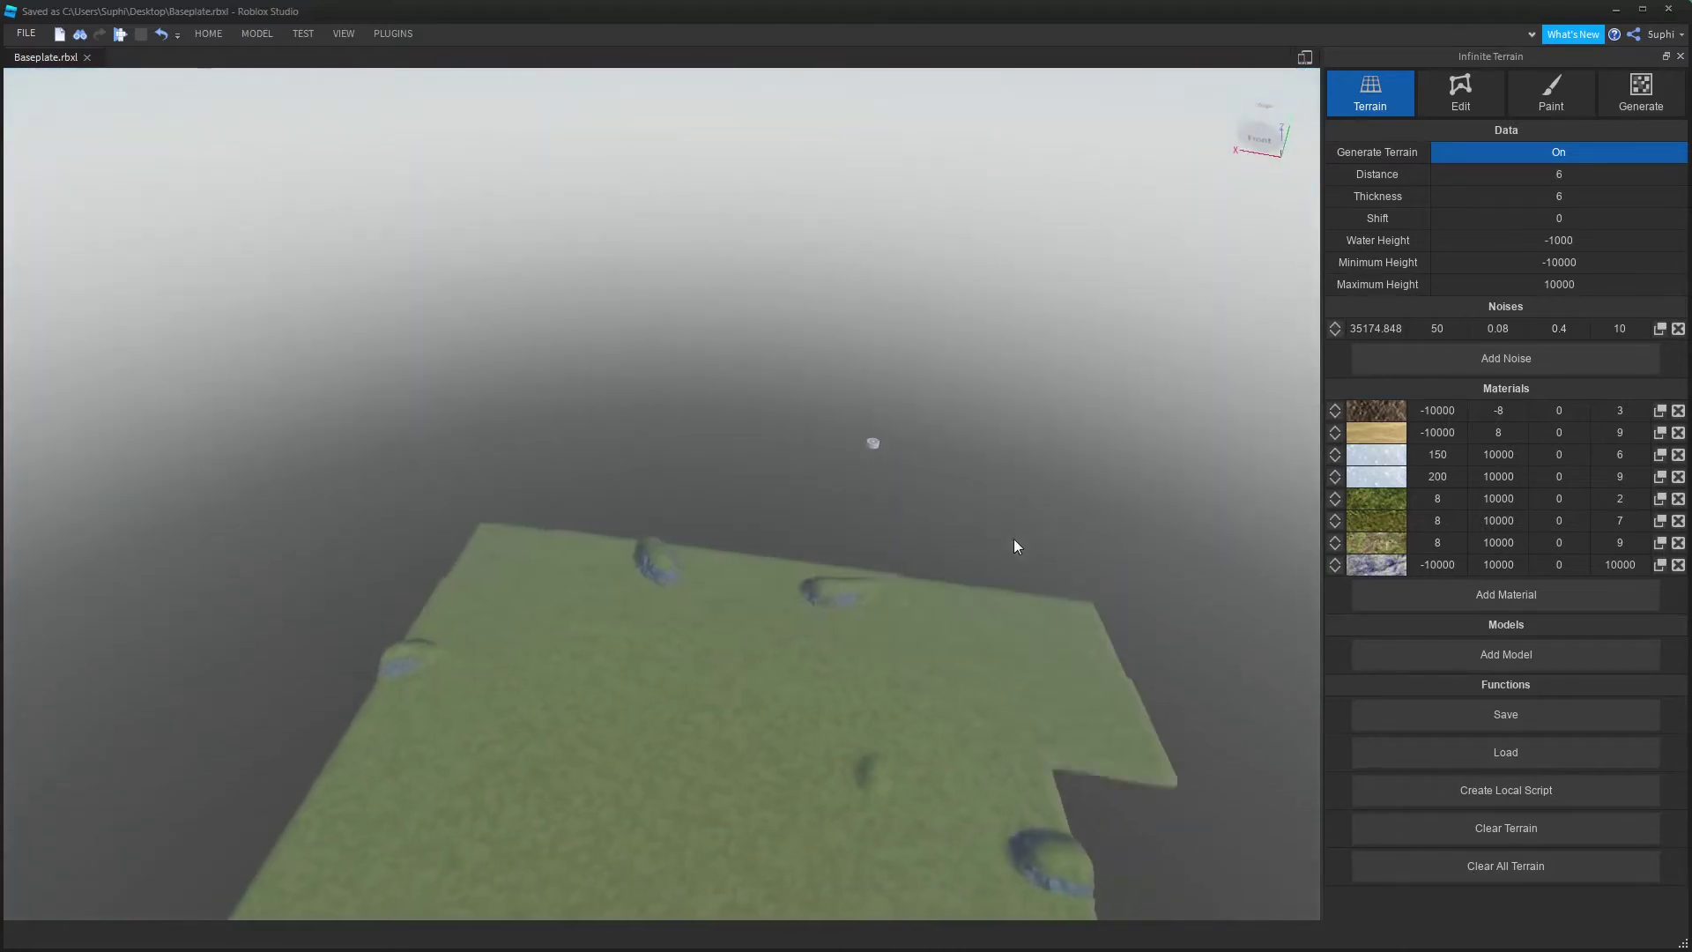
right_click_drag(934, 551, 933, 552)
scroll(934, 552, "down", 2)
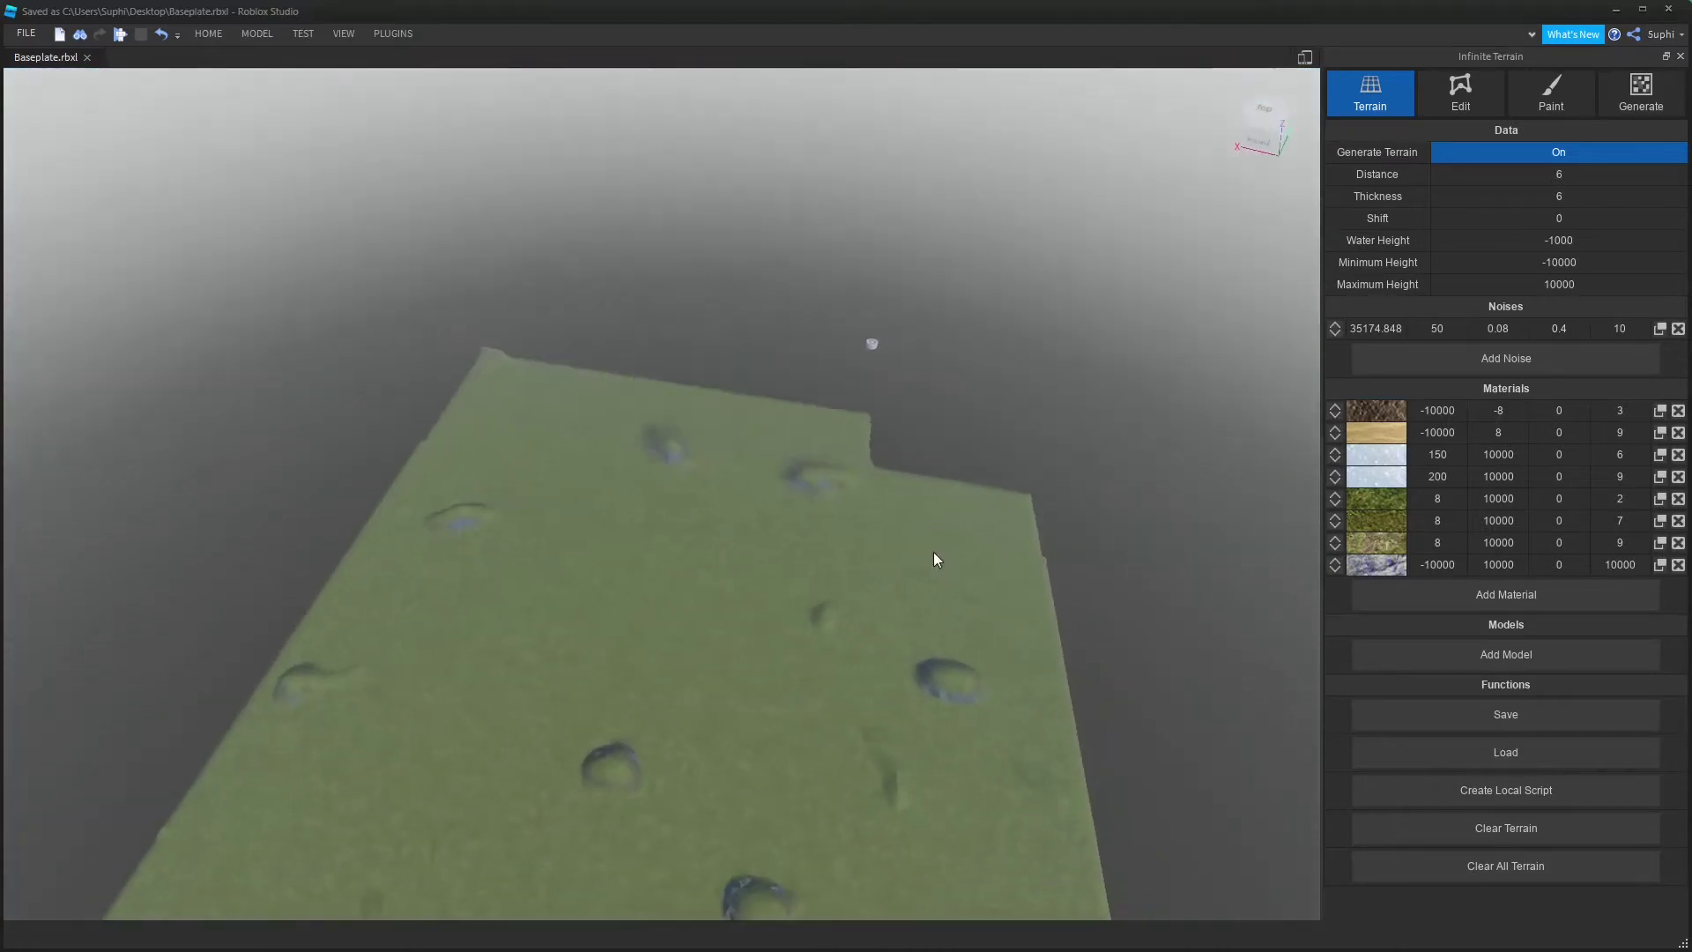
scroll(934, 551, "up", 2)
key("w")
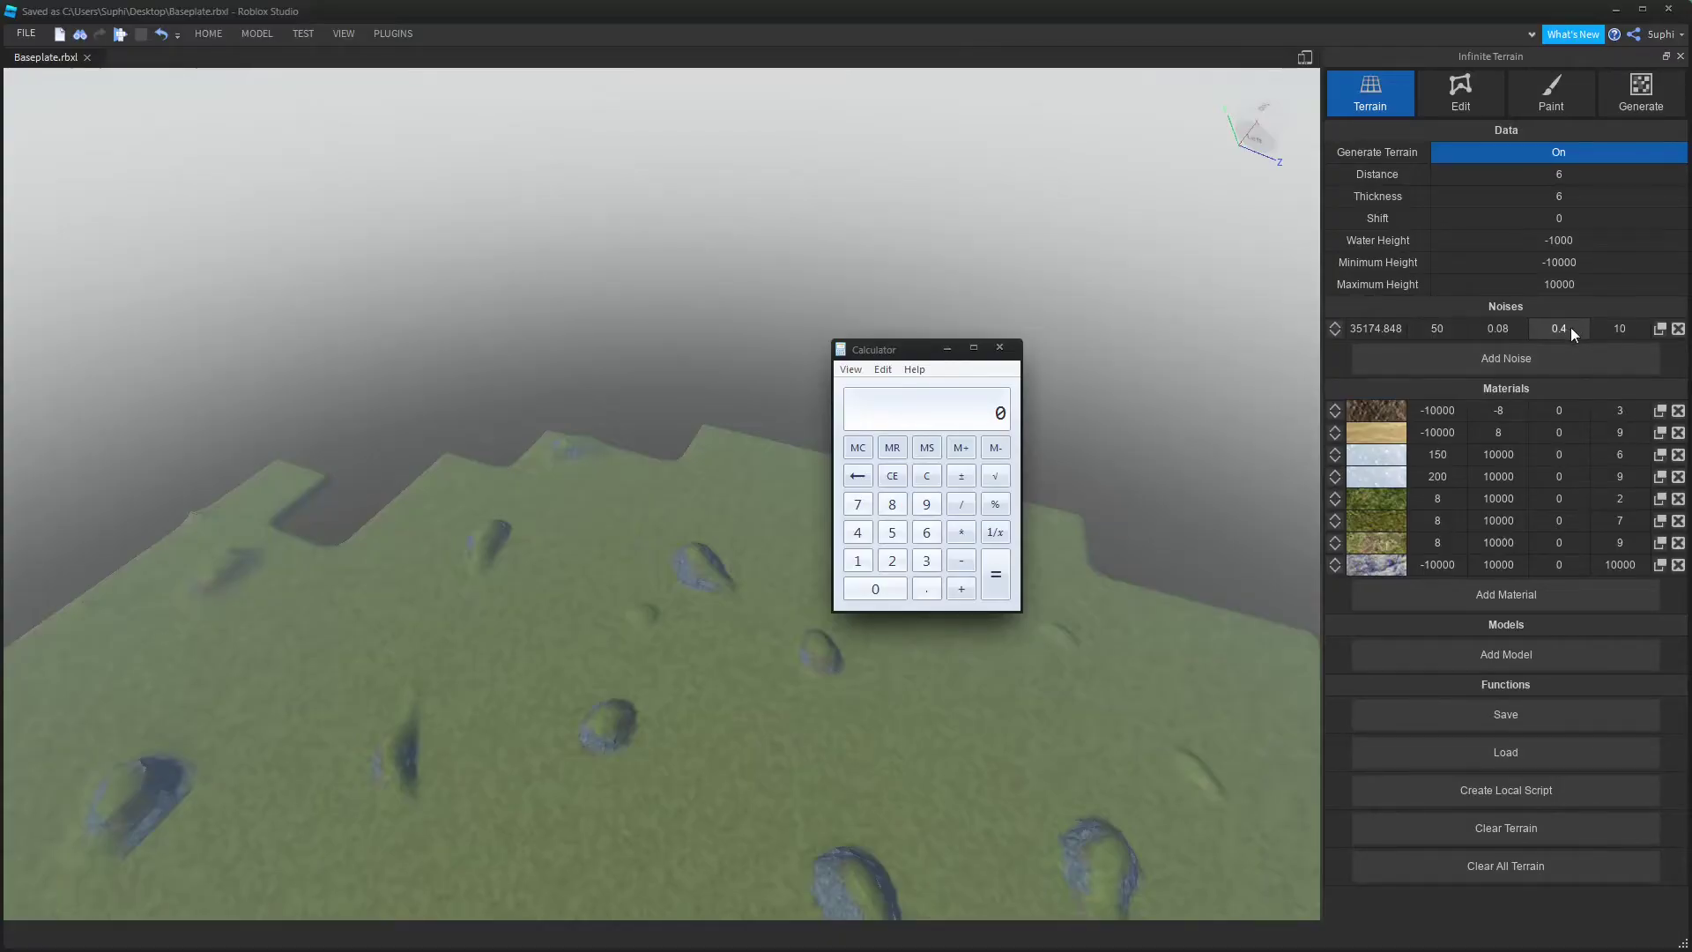
In Calculator, multiply the noise's amplitude of 50 by its minimum clamp value of 0.4
left_click(892, 533)
left_click(875, 588)
left_click(961, 532)
left_click(875, 589)
left_click(926, 589)
left_click(857, 532)
left_click(996, 574)
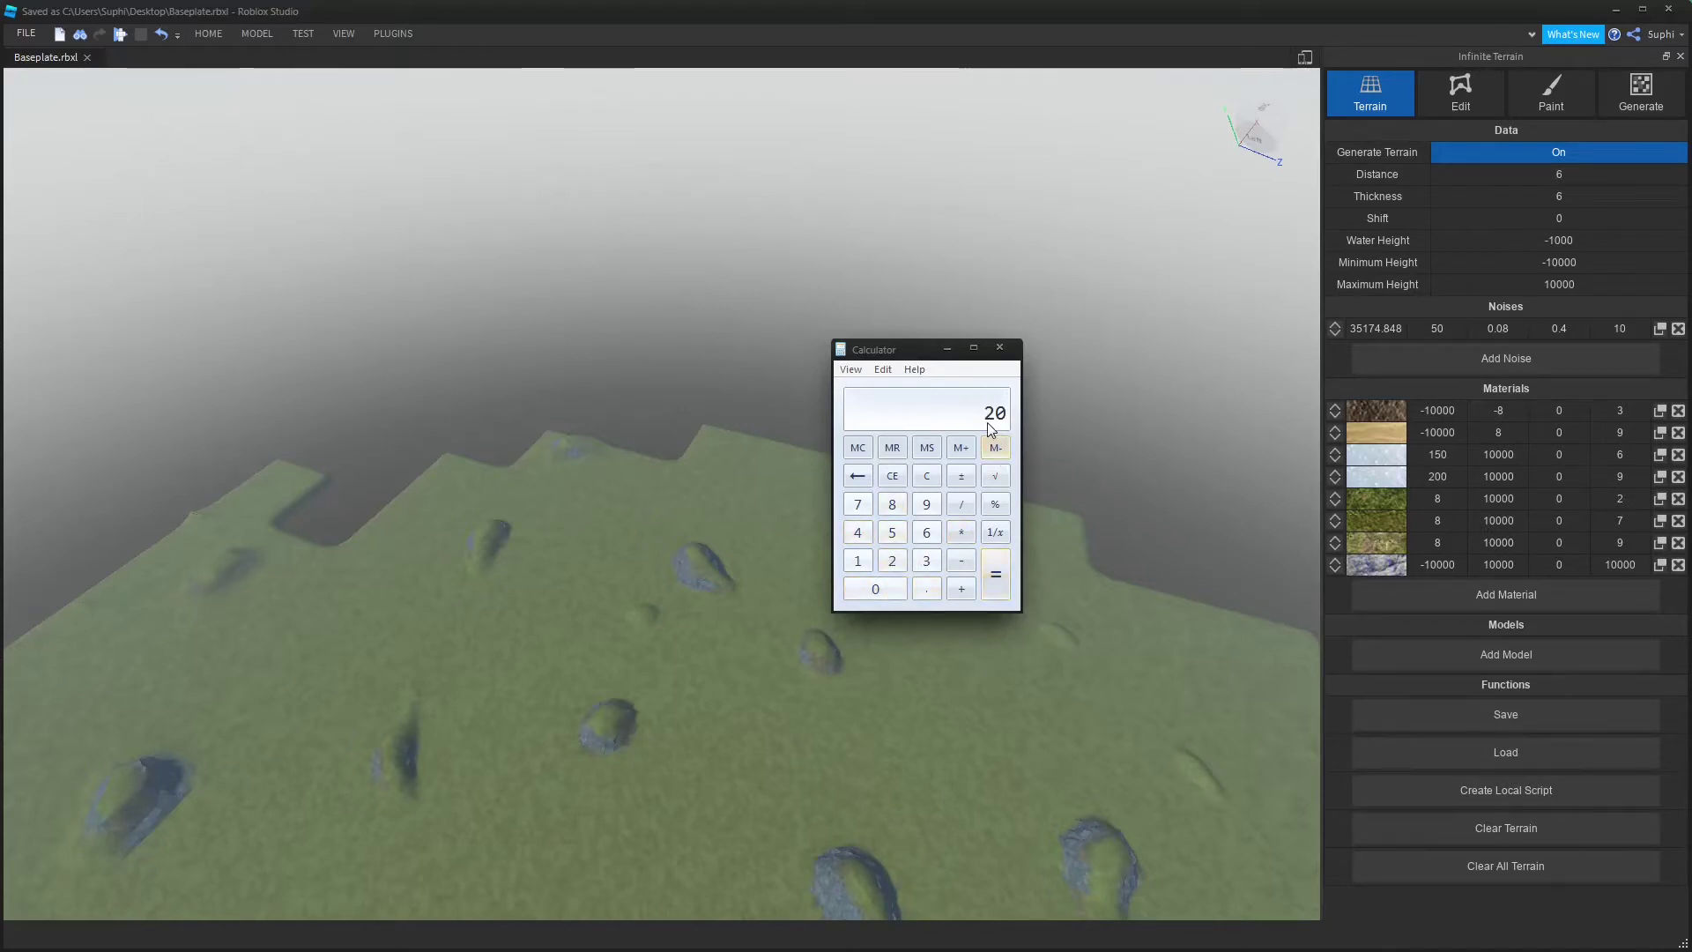
Set the terrain's Shift to -20, regenerate all terrain and inspect the lowered ground up close
left_click(1589, 220)
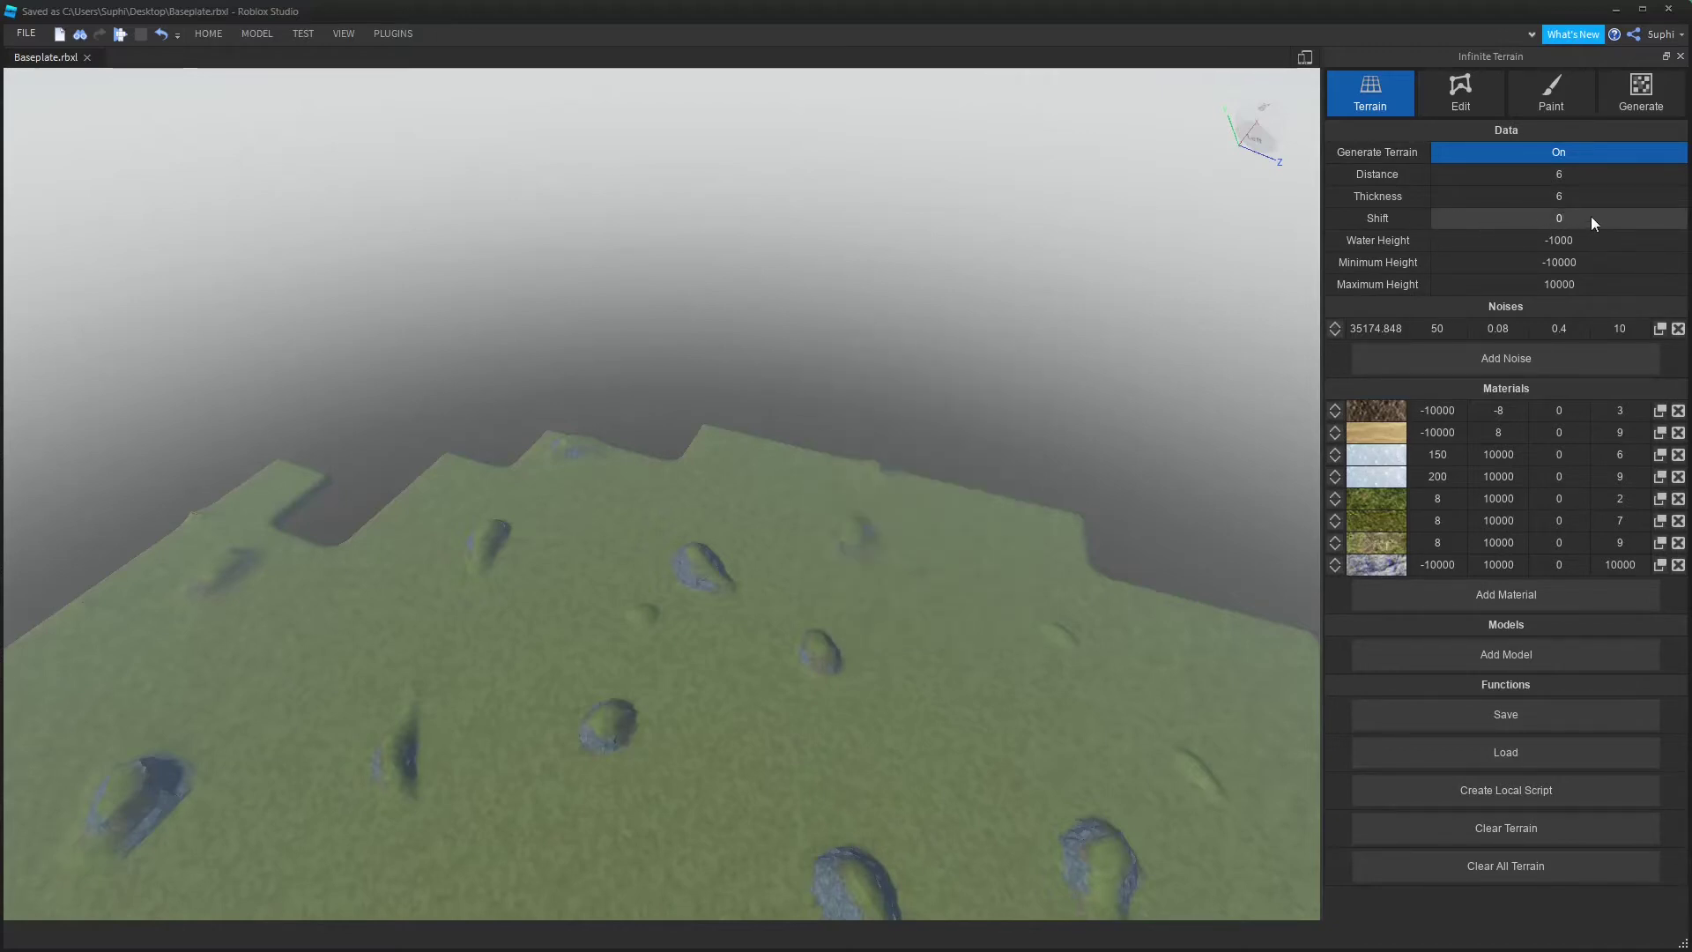
type("-20")
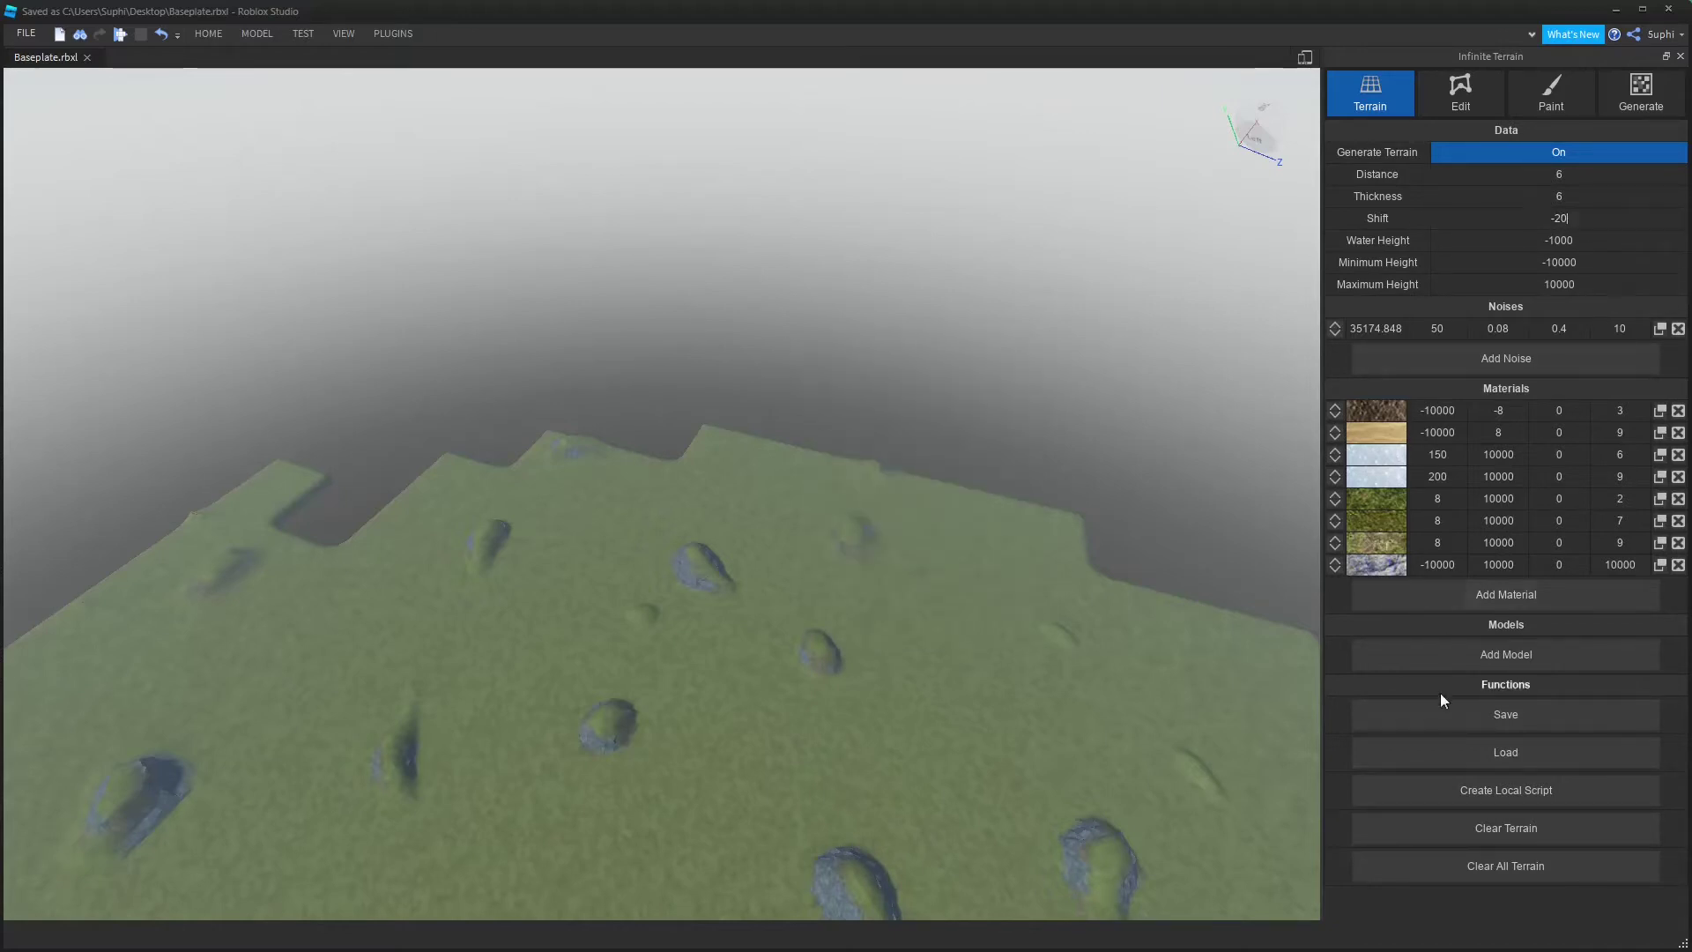
left_click(1486, 864)
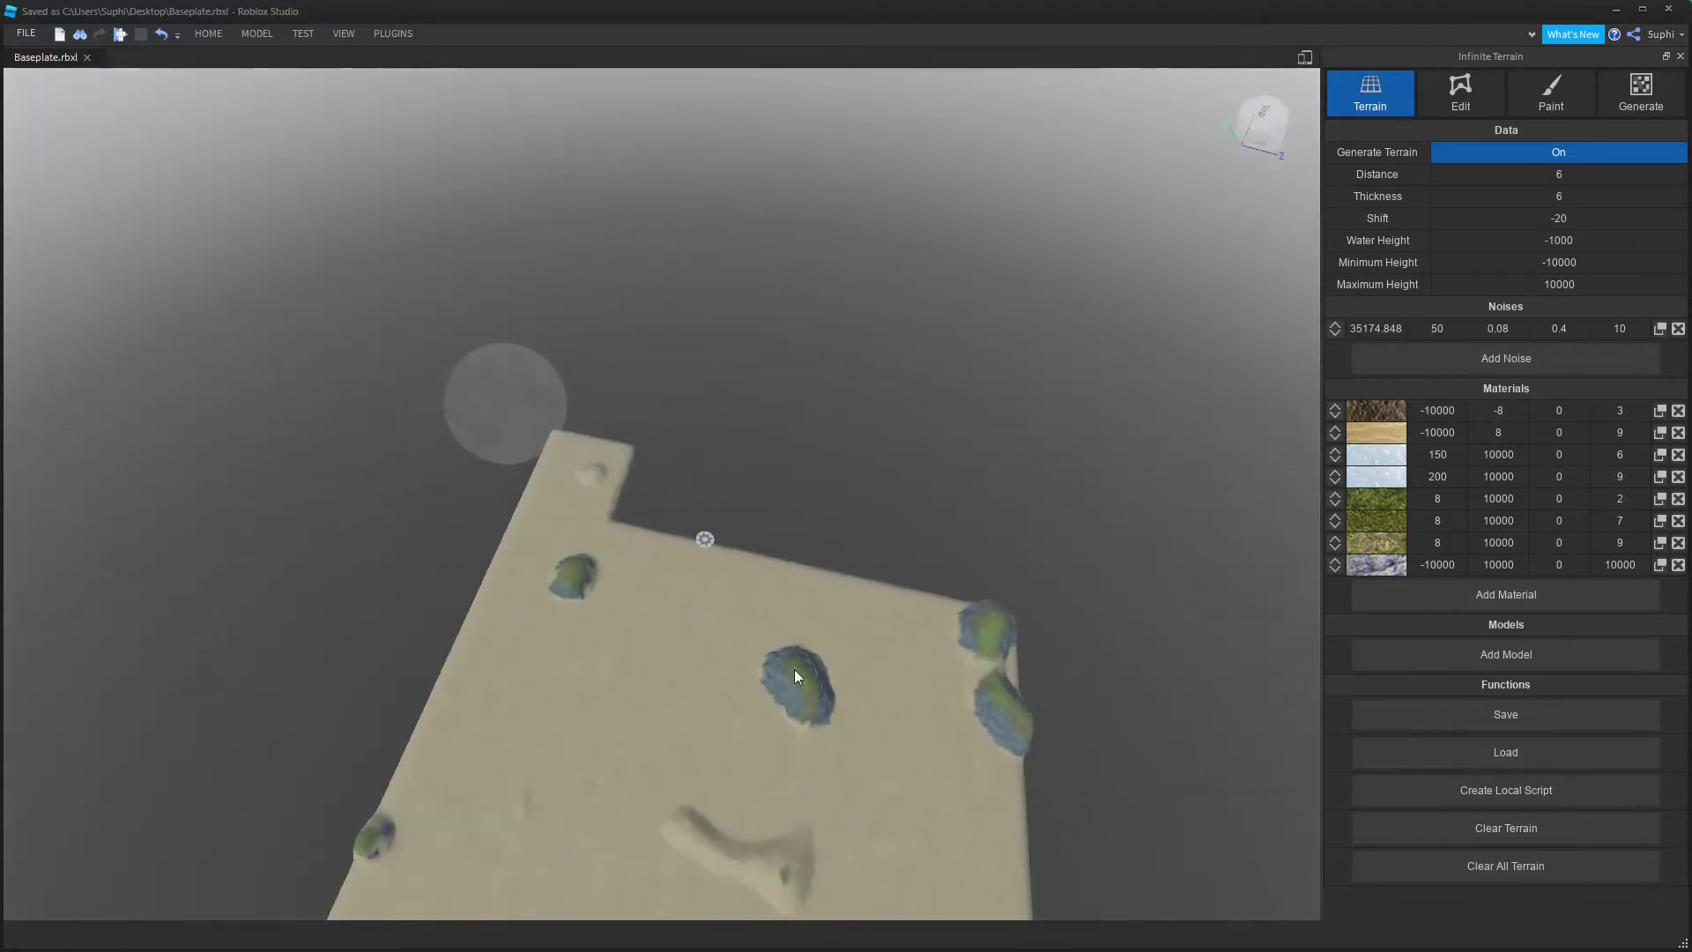
scroll(825, 572, "up", 5)
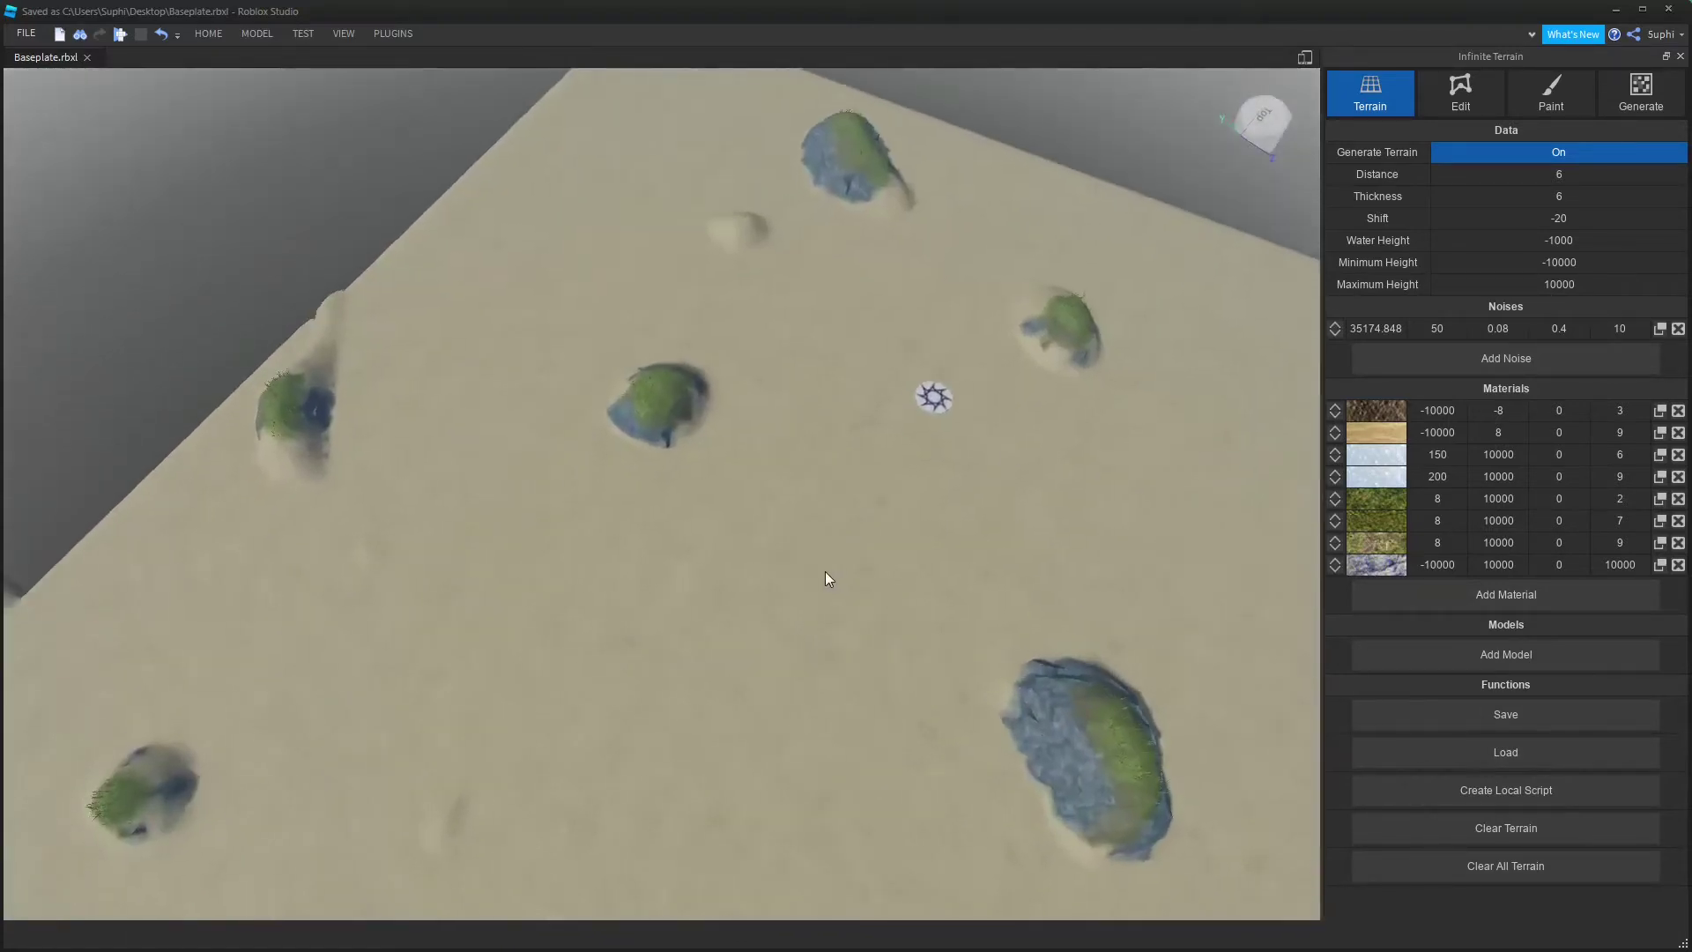
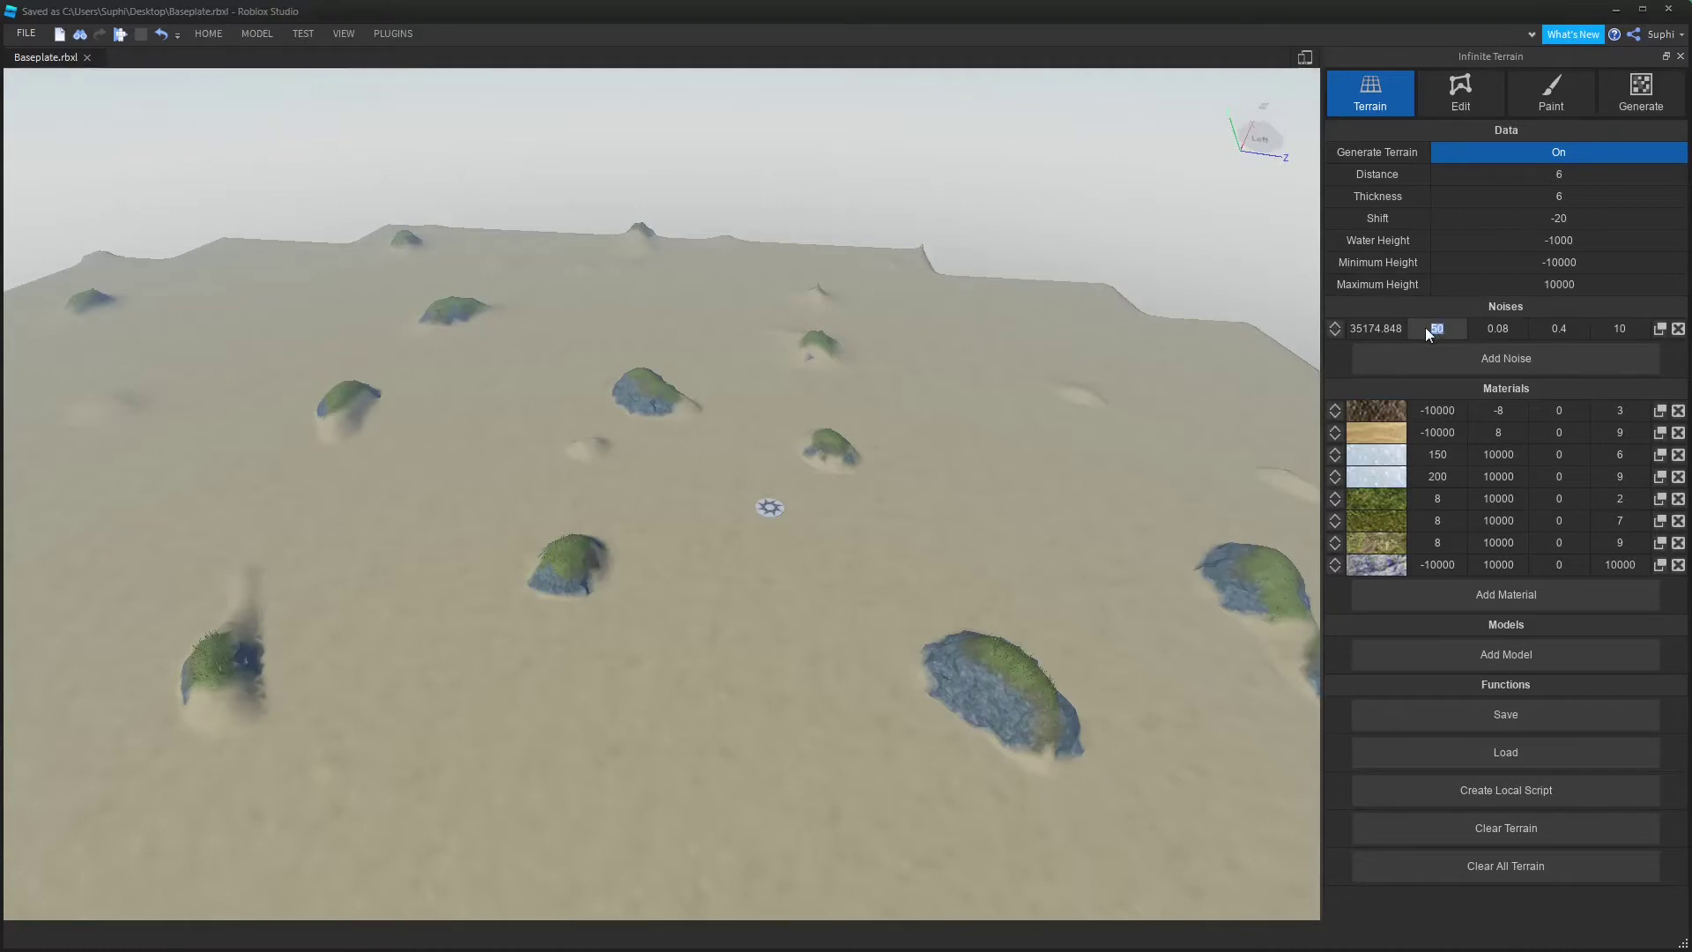
Set the noise's amplitude to 100 and regenerate all terrain
left_click(1511, 327)
right_click_drag(876, 404, 855, 465)
key("w")
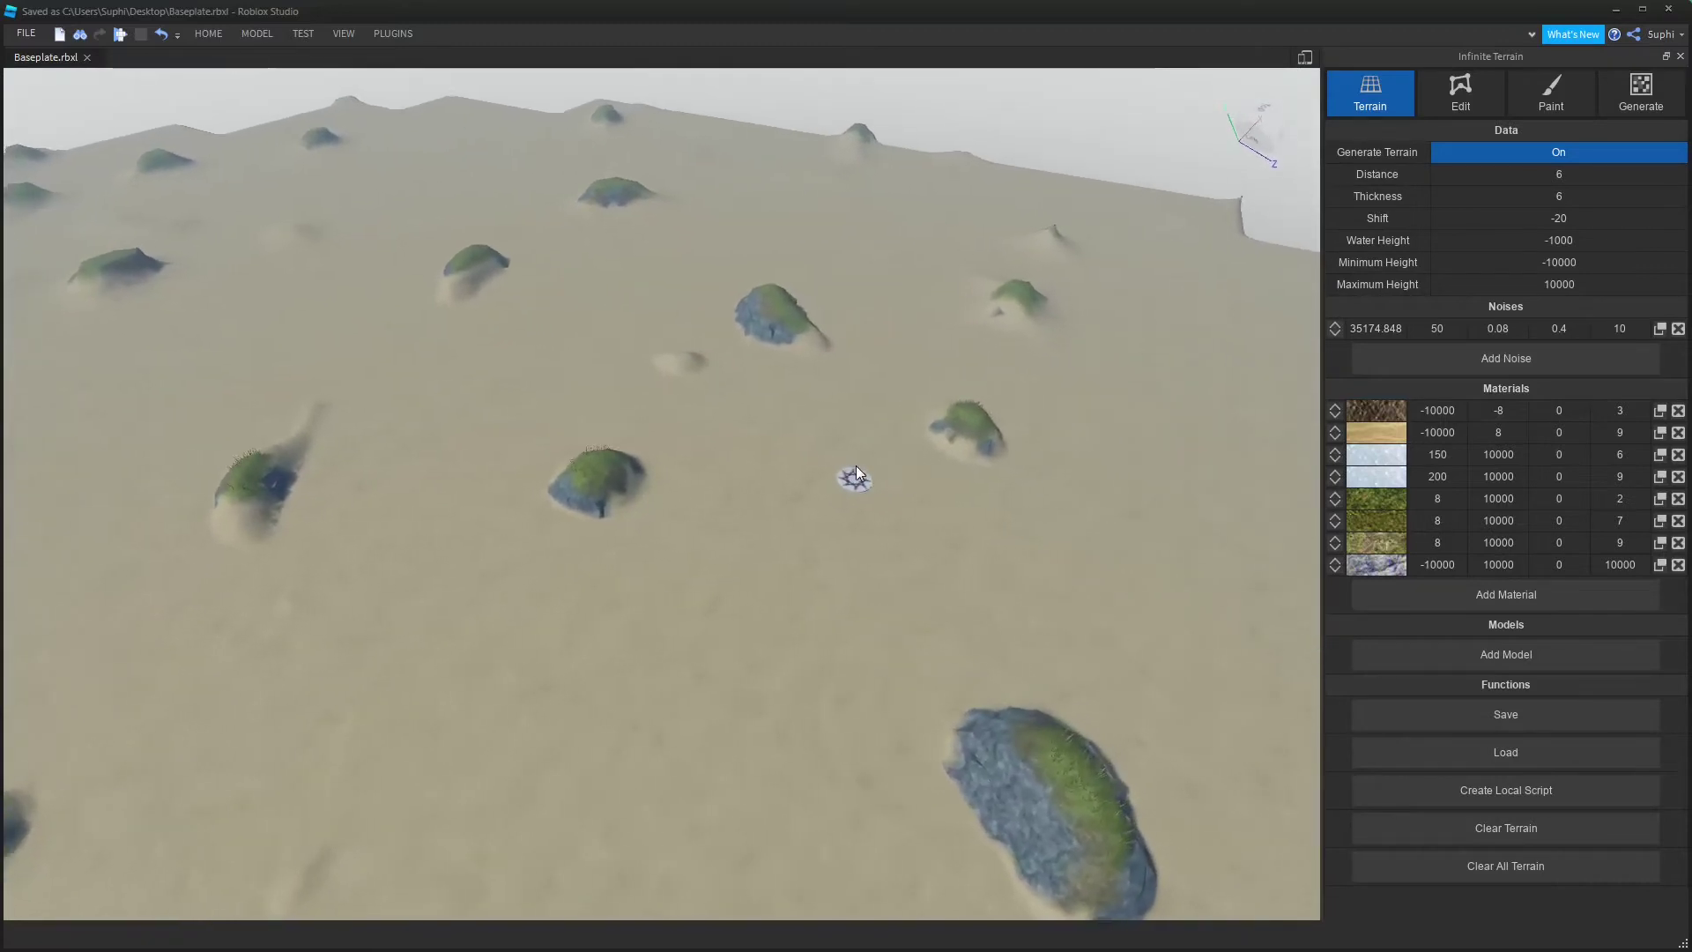
scroll(857, 465, "down", 3)
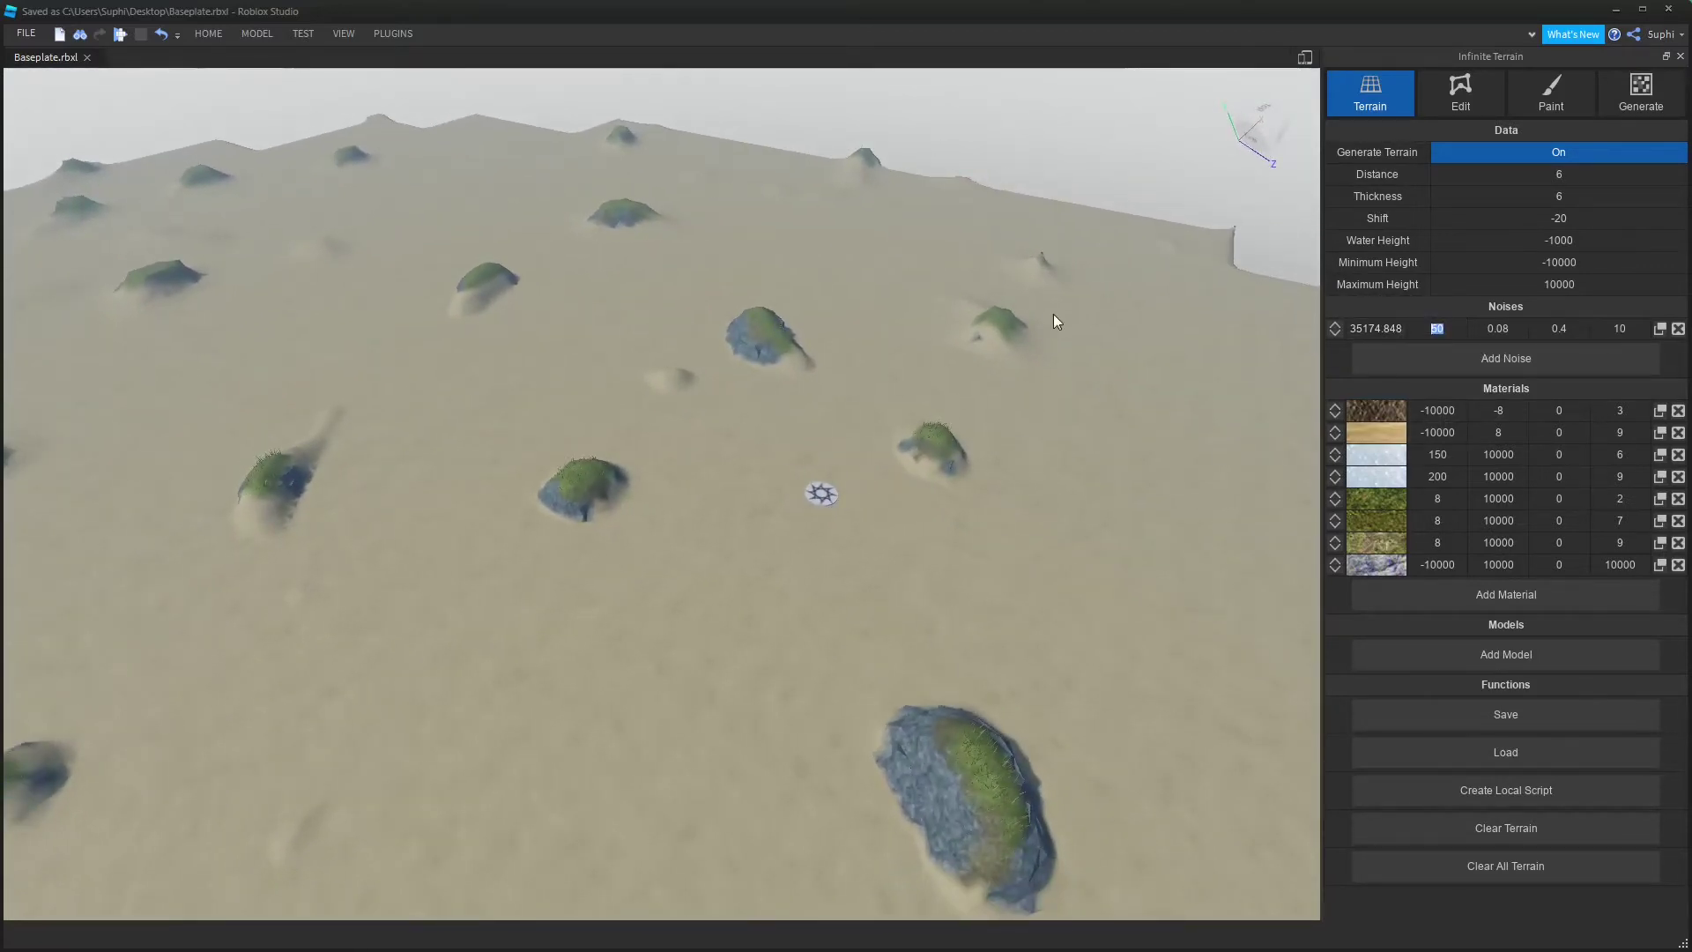
left_click(1433, 866)
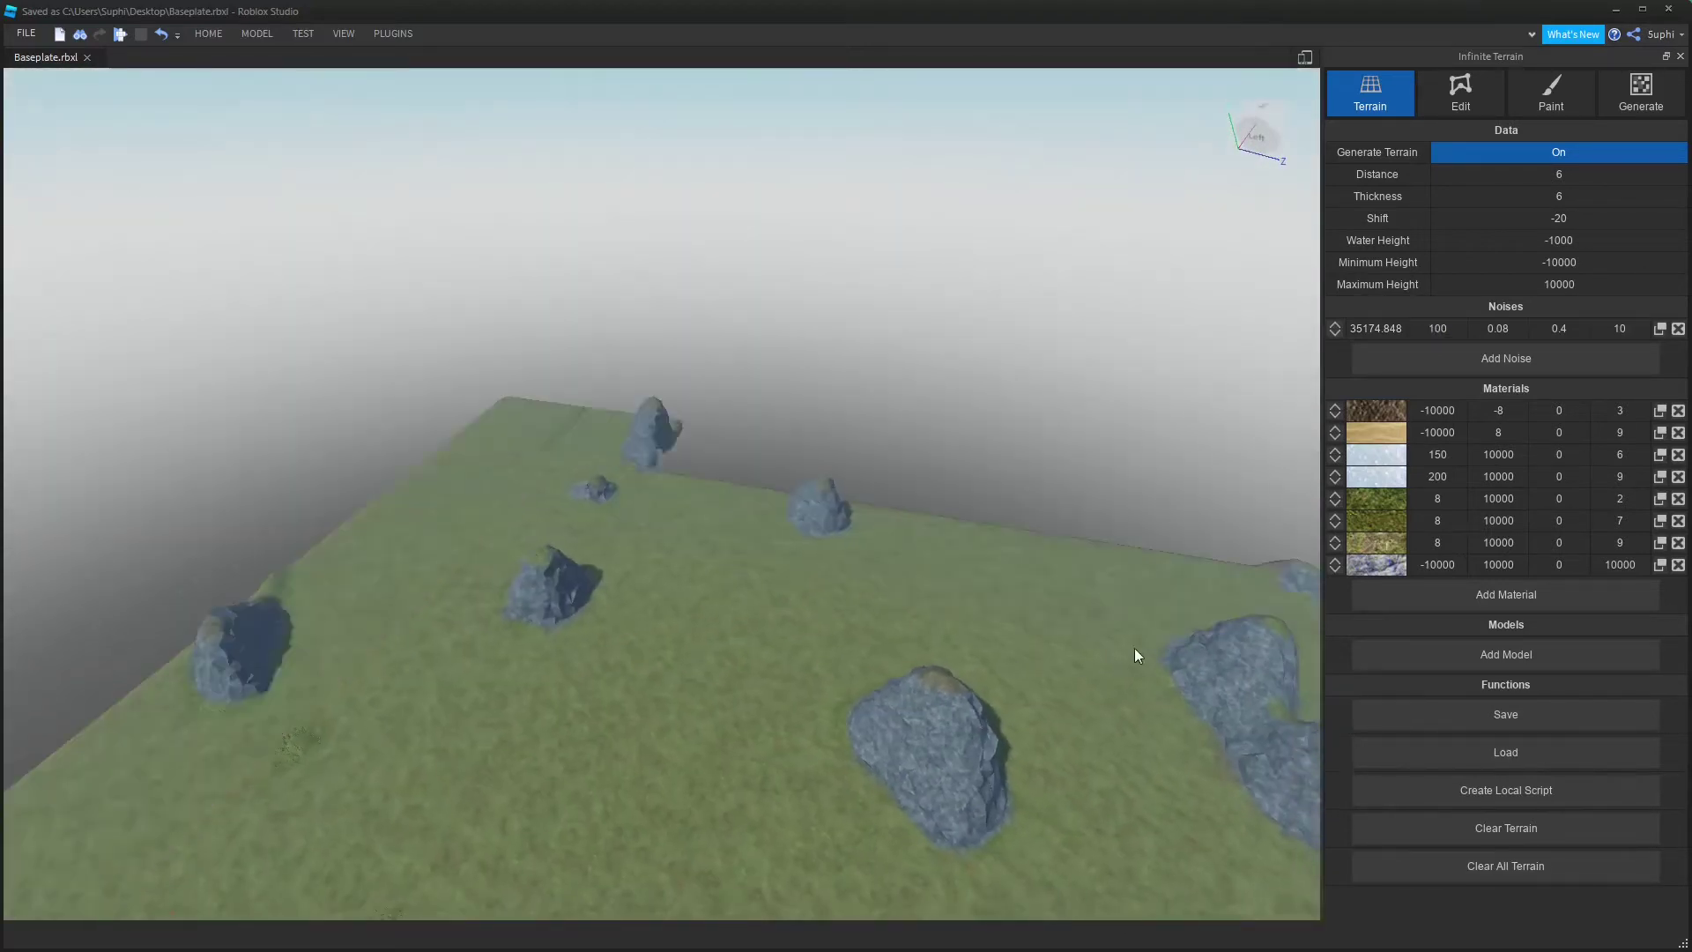
Set the noise's frequency to 0.008, regenerate all terrain and look around the stretched landscape
left_click(1520, 327)
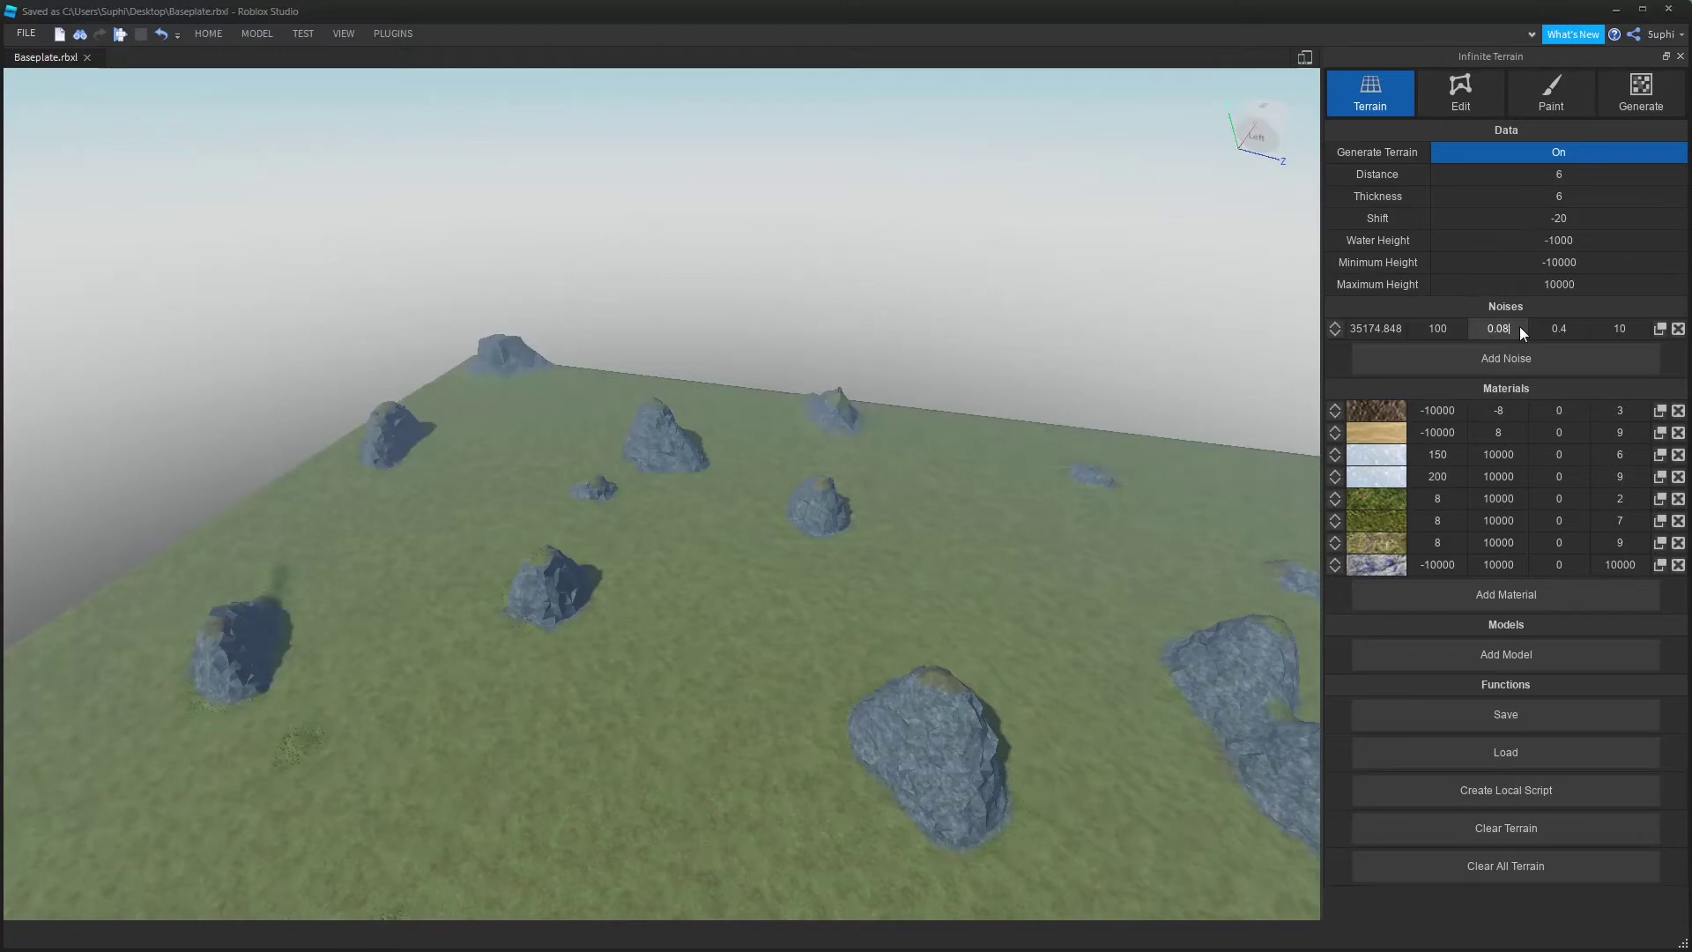
key("BackSpace")
type("0")
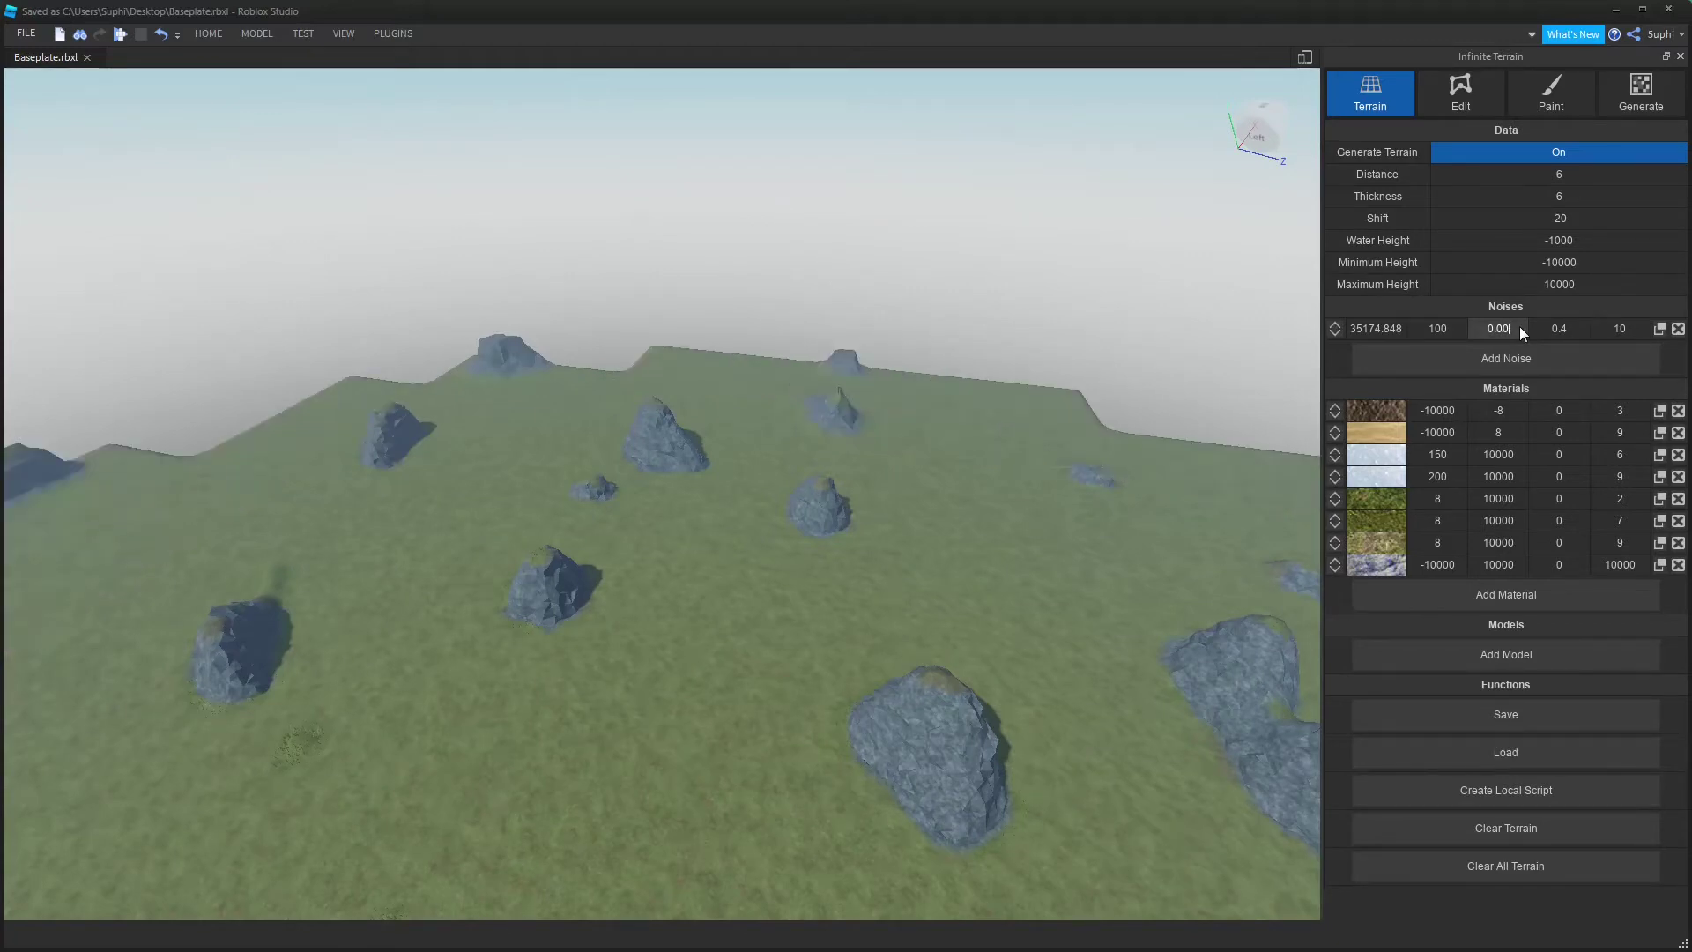
left_click(1509, 859)
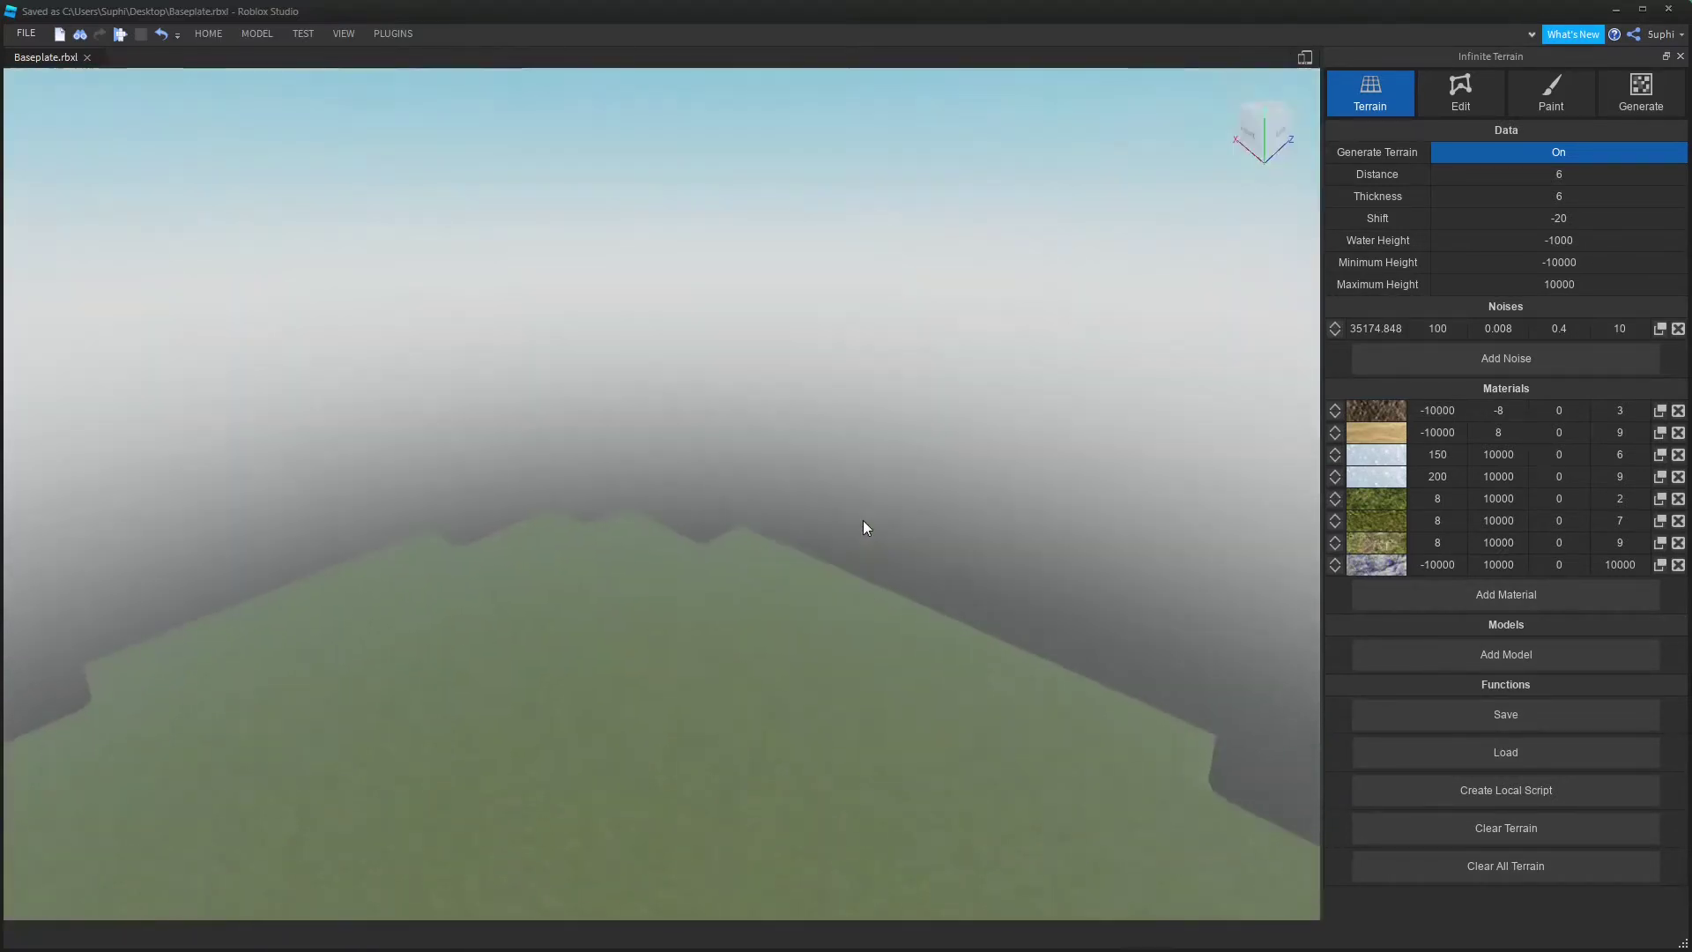
right_click_drag(863, 520, 864, 372)
right_click_drag(797, 416, 797, 417)
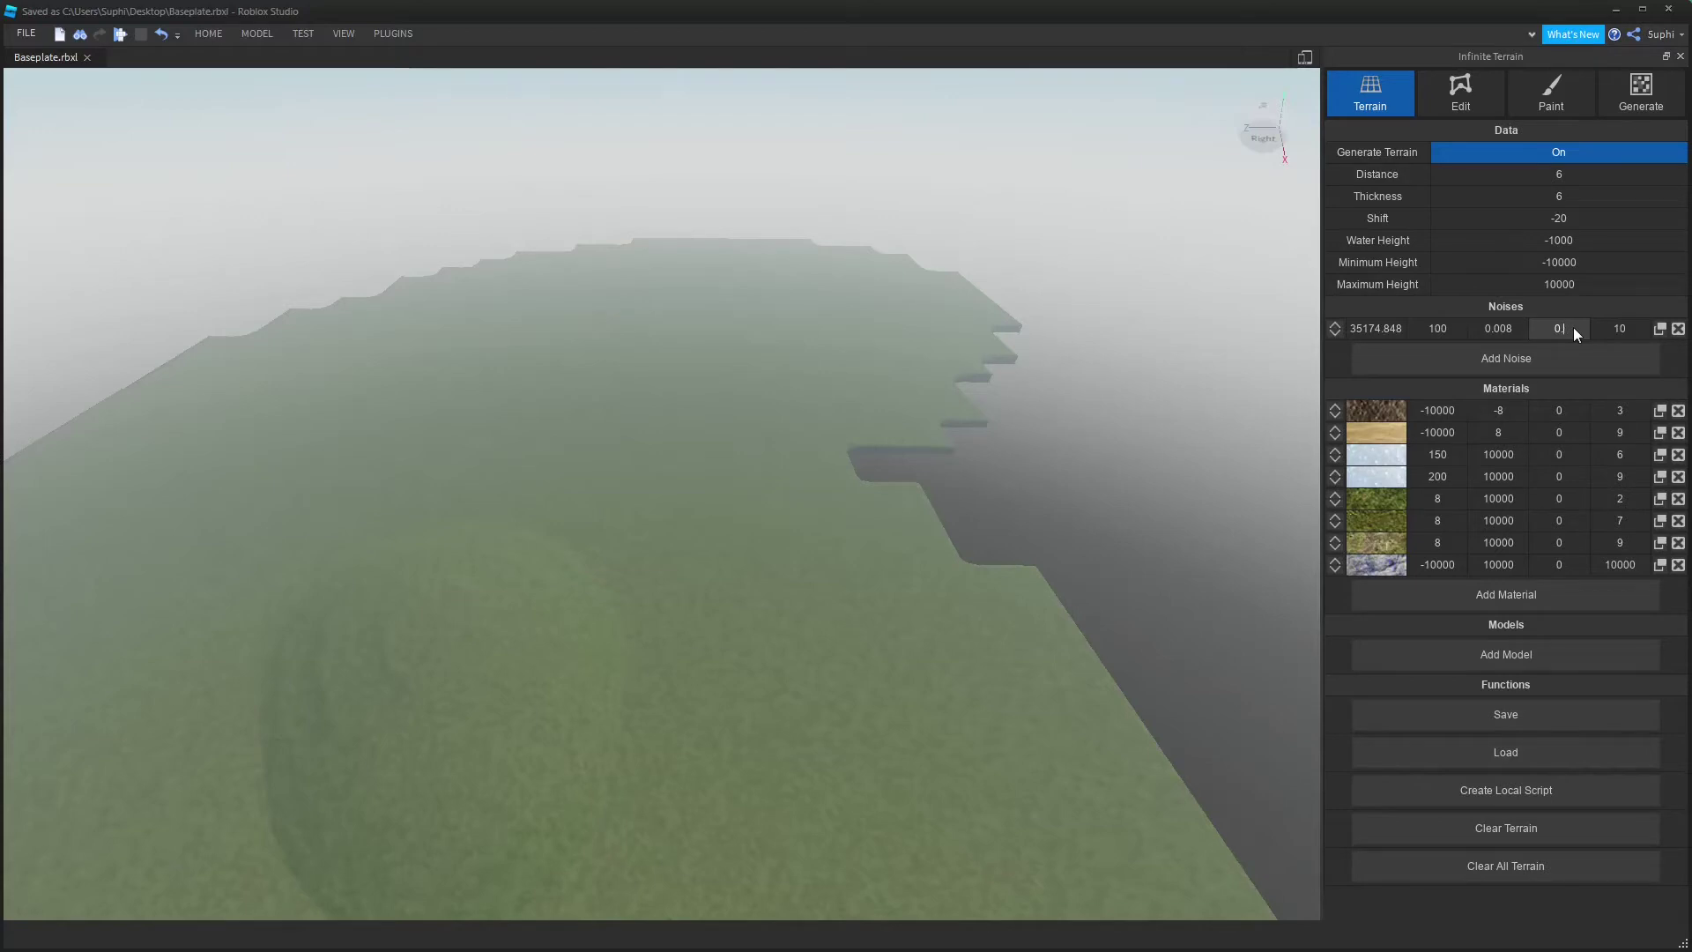
Regenerate all terrain with the noise's minimum clamp value at 0.2, and again with its amplitude raised to 500
left_click(1508, 865)
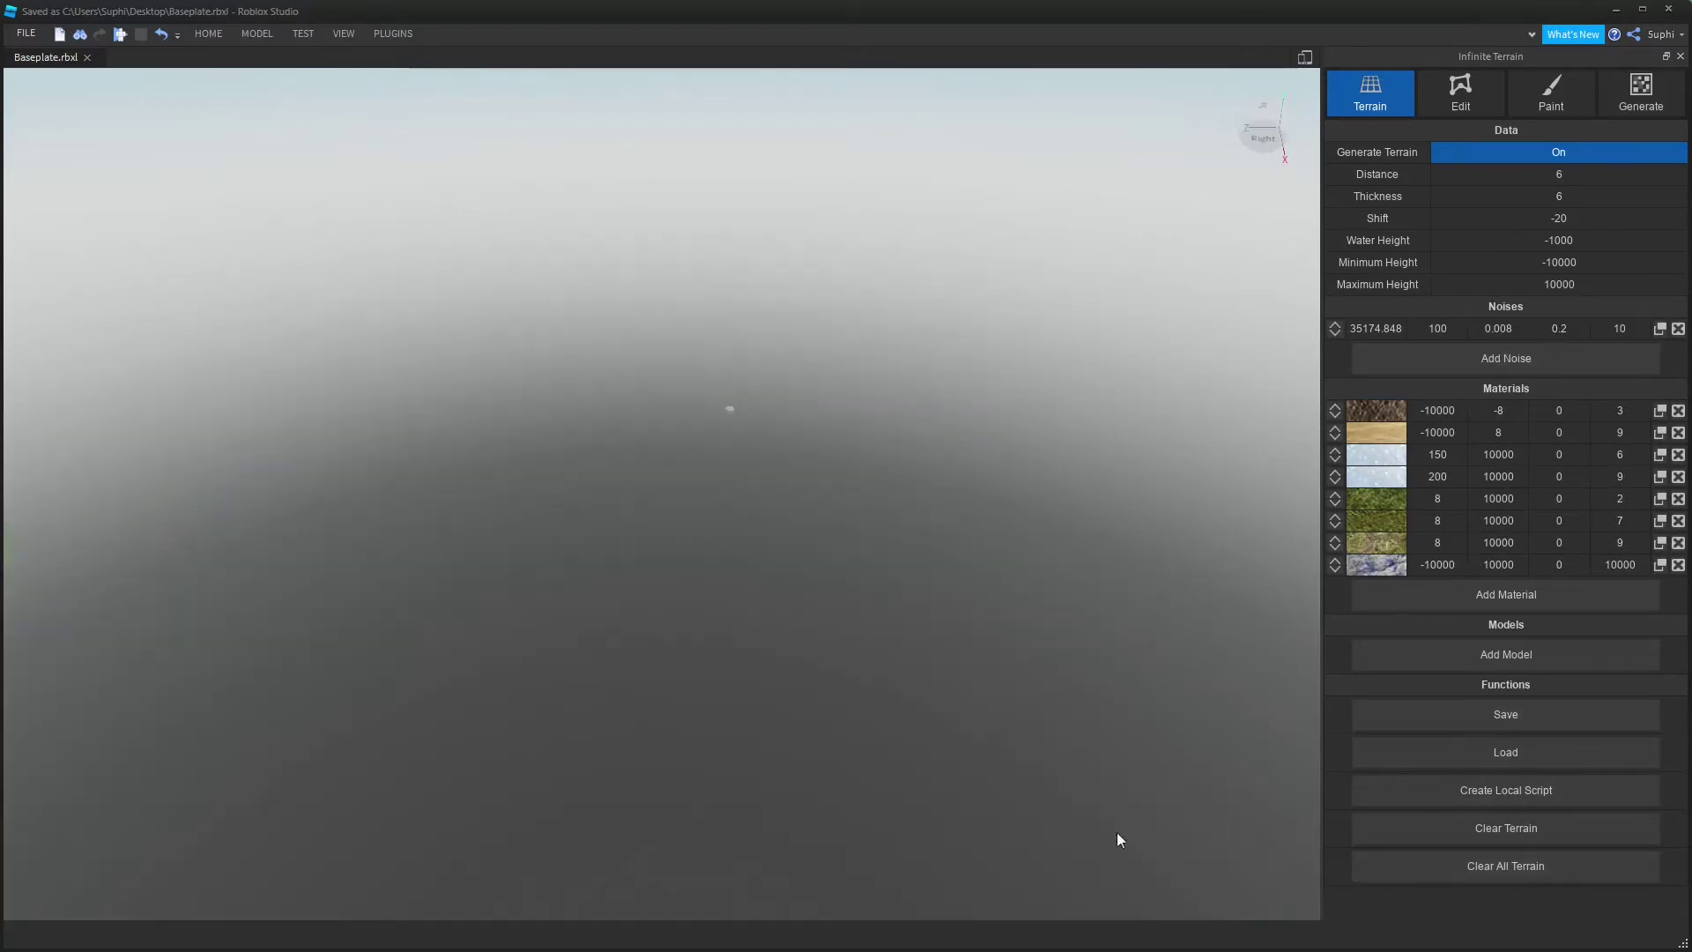
right_click_drag(862, 559, 879, 564)
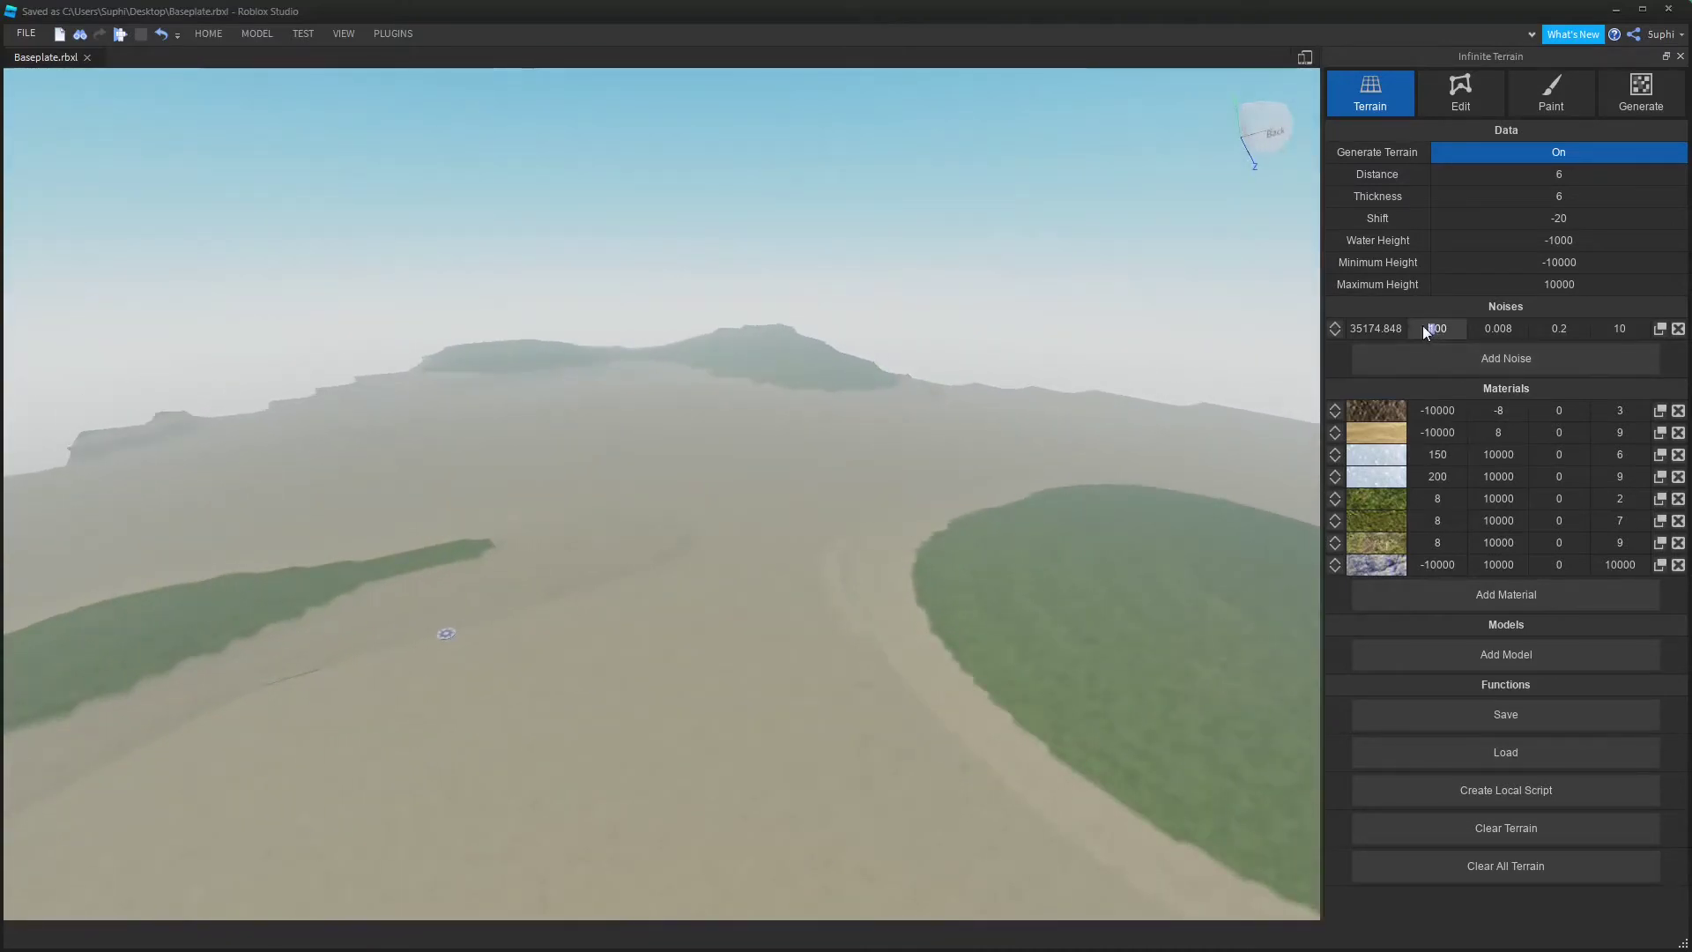
left_click(1460, 864)
right_click_drag(945, 526, 750, 559)
key("s")
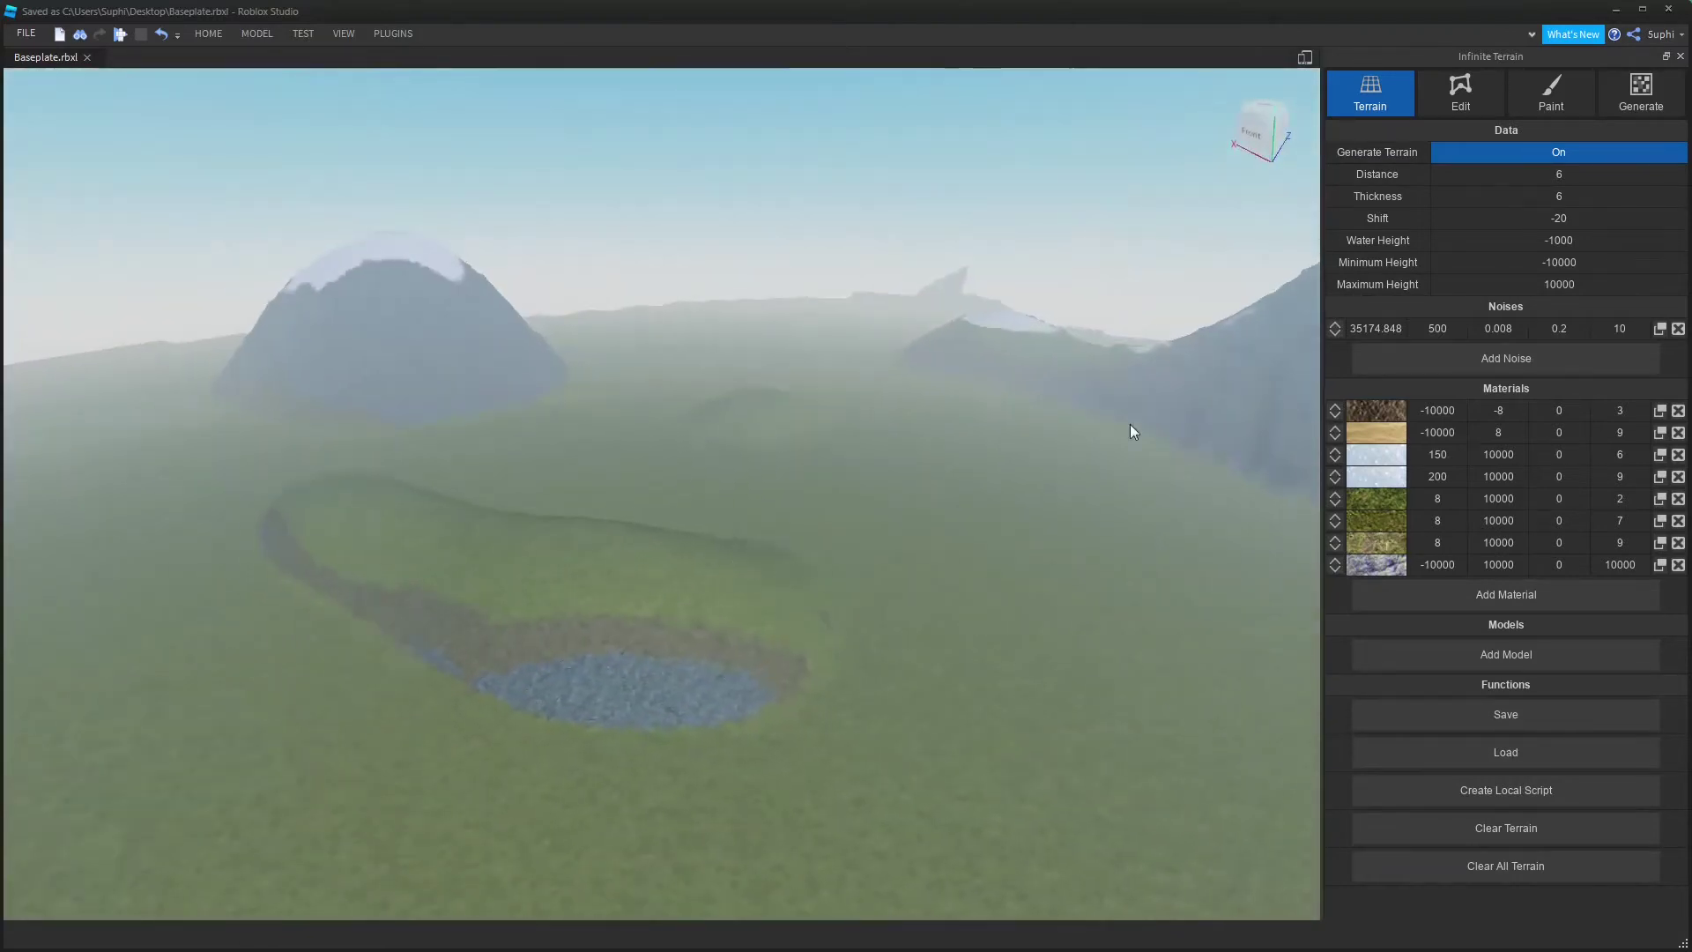
Open Calculator and multiply the noise's amplitude of 500 by its minimum clamp value of 0.2
key("super")
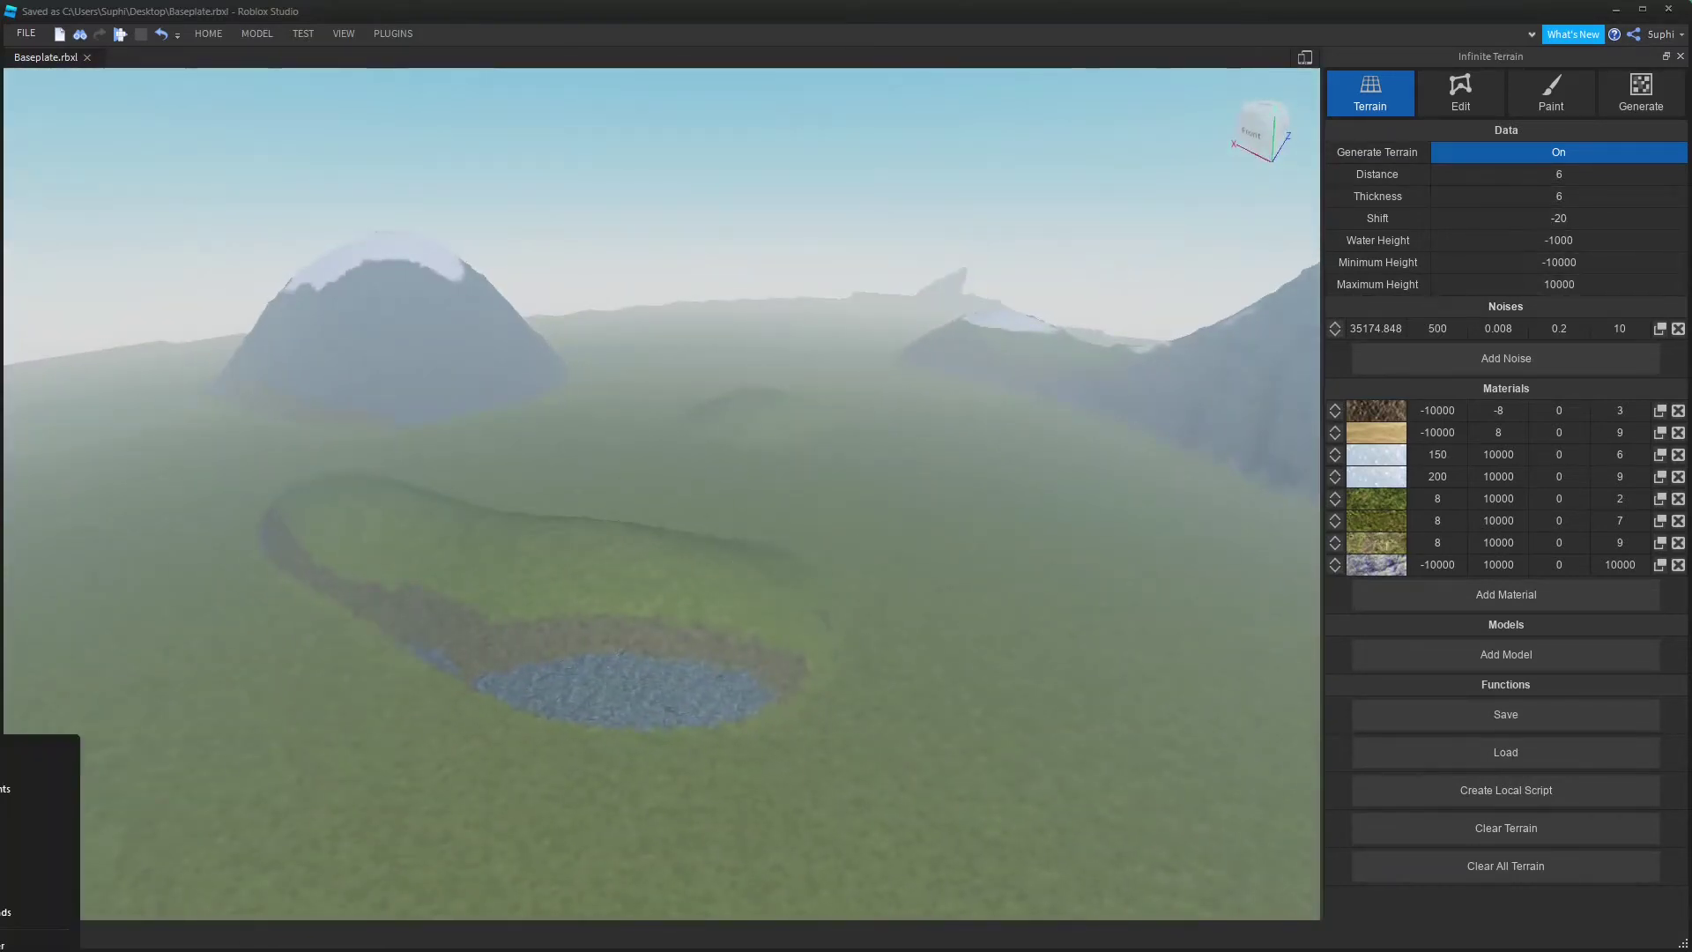
left_click(0, 831)
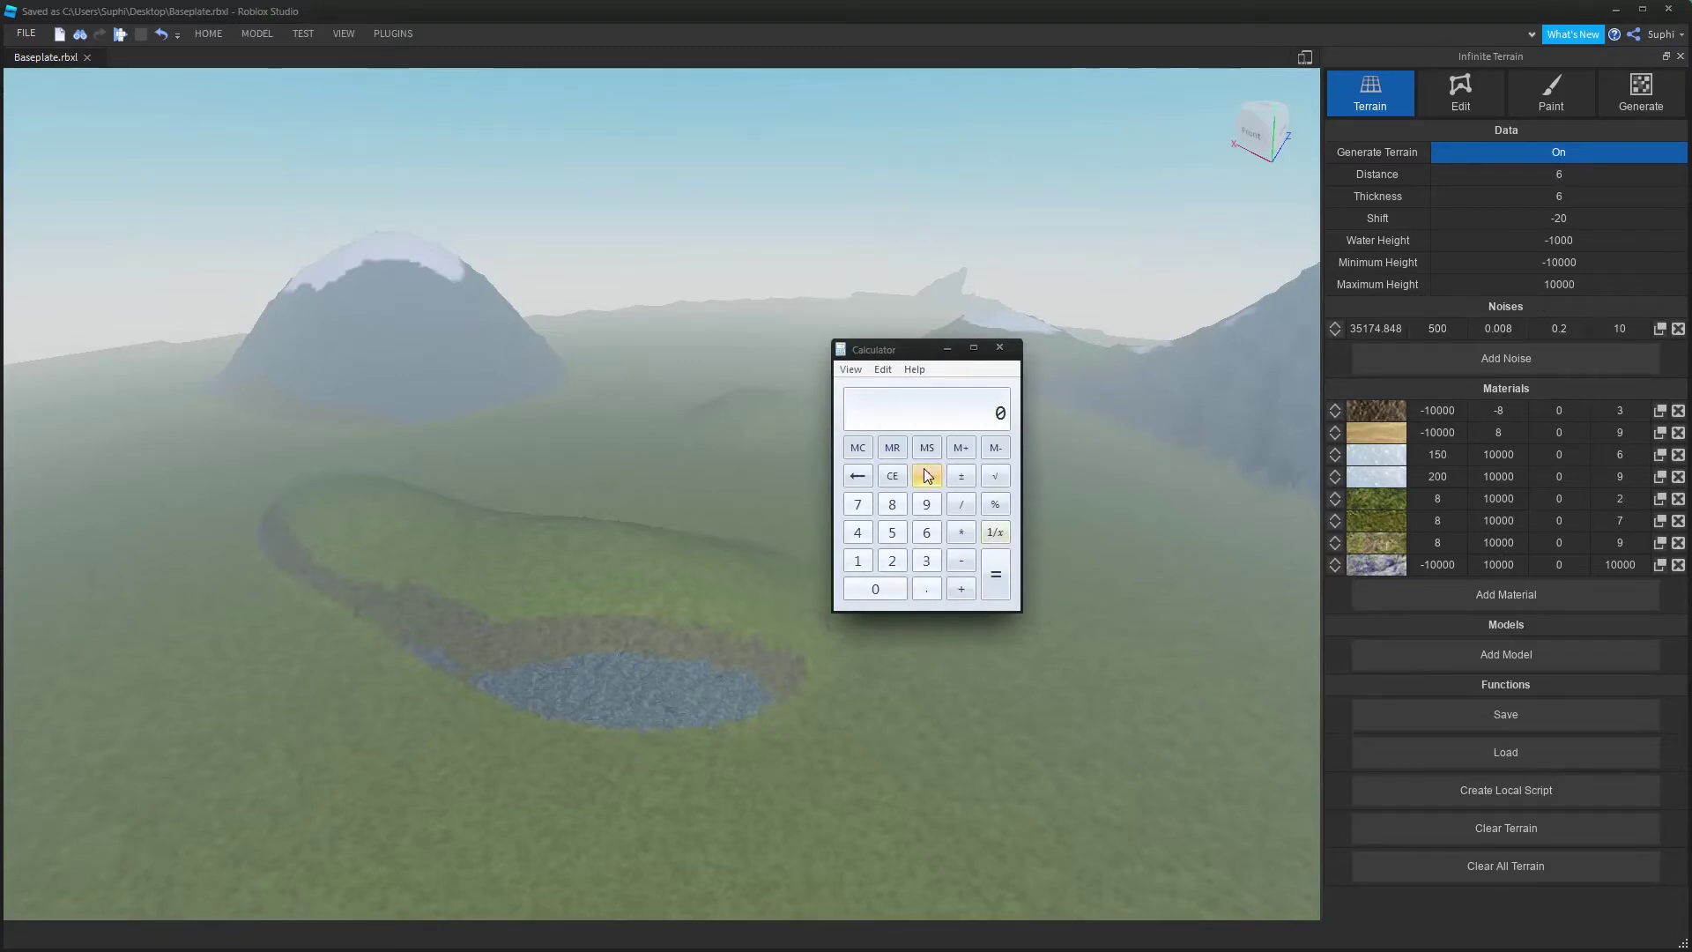
left_click(881, 591)
left_click(881, 591)
left_click(962, 534)
left_click(905, 588)
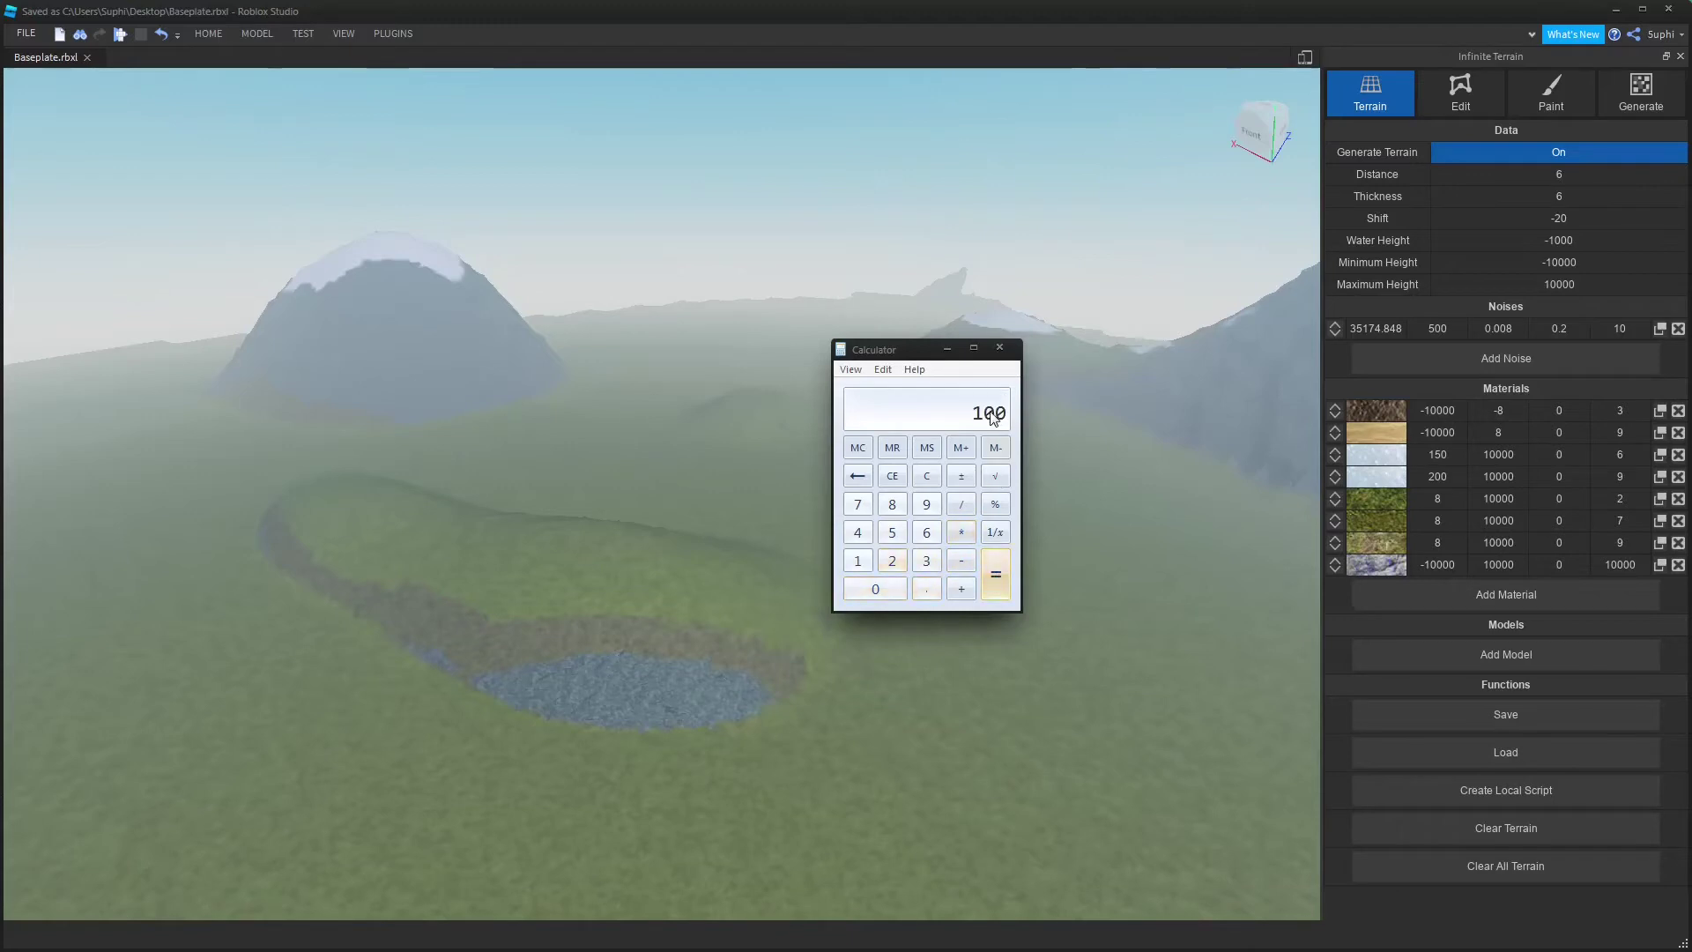
Set the terrain's Shift to -100, regenerate all terrain and inspect the mountains
left_click(1559, 220)
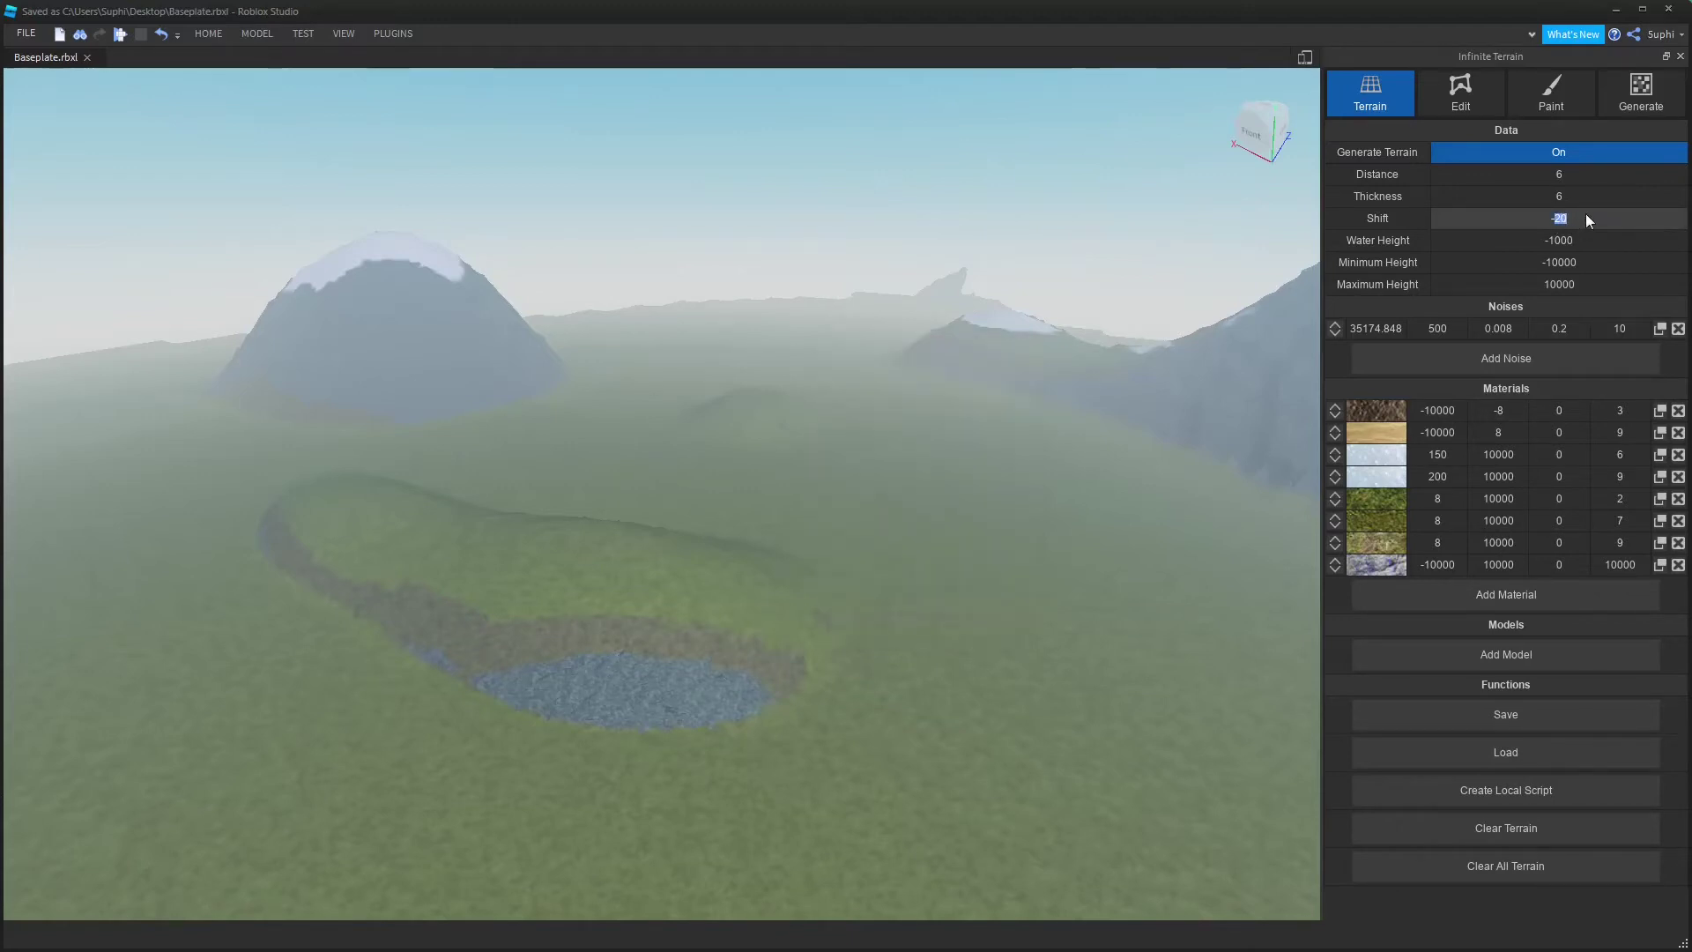
type("-100")
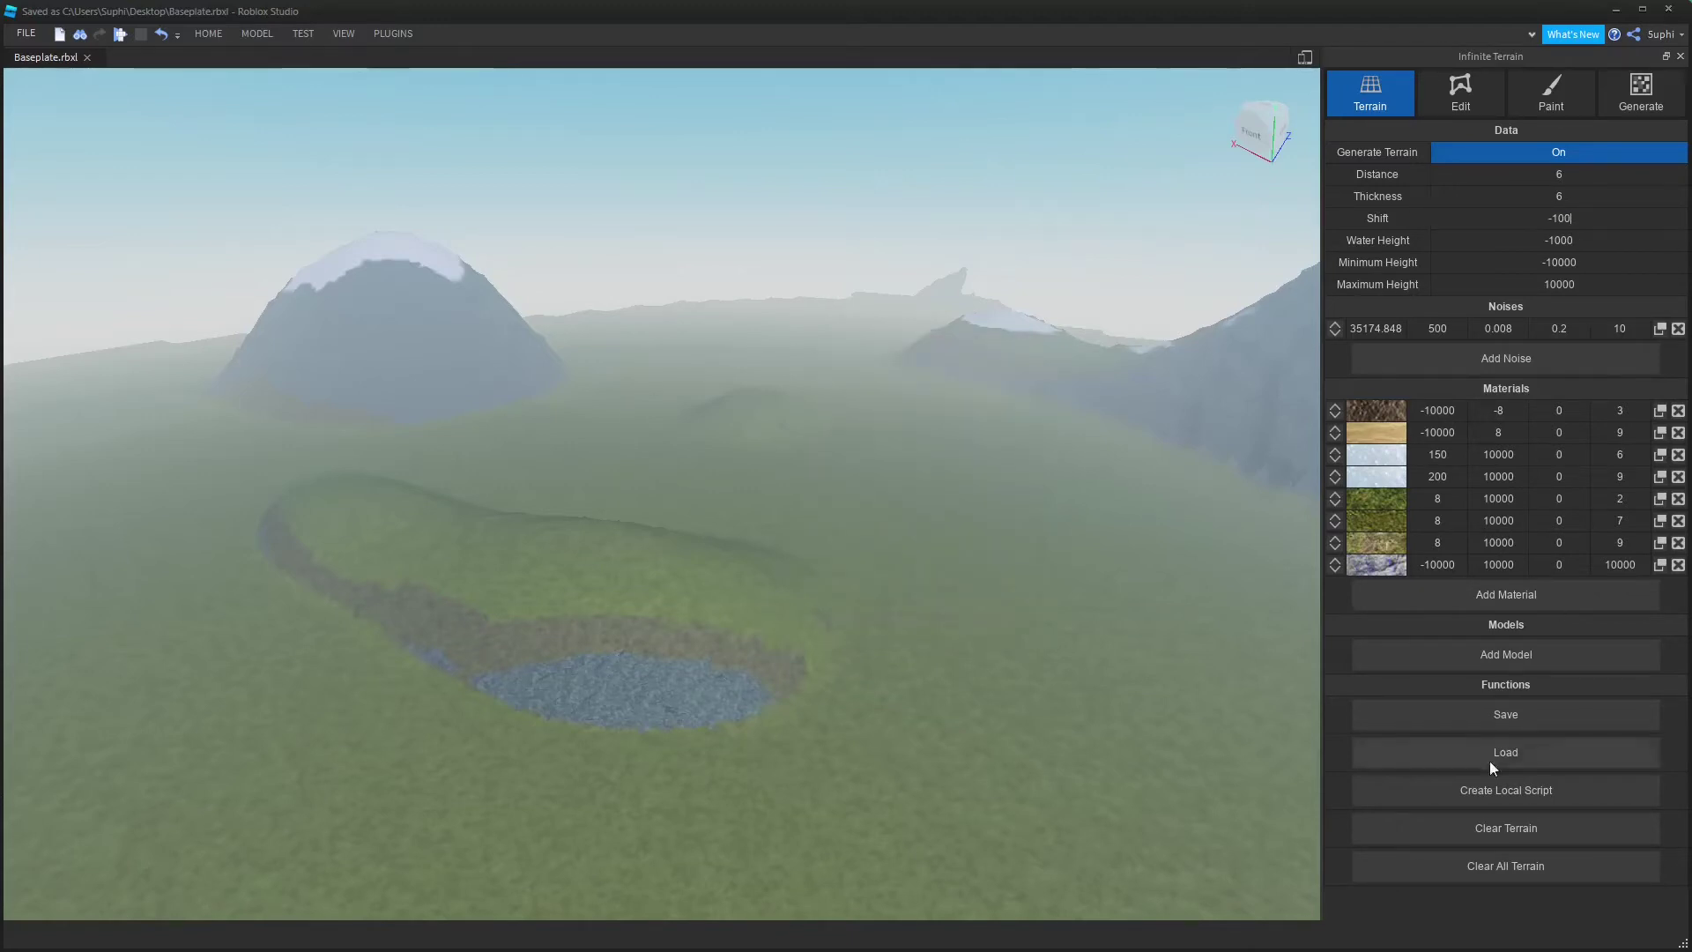
left_click(1523, 865)
right_click_drag(949, 479, 939, 481)
scroll(947, 480, "down", 3)
scroll(939, 481, "up", 2)
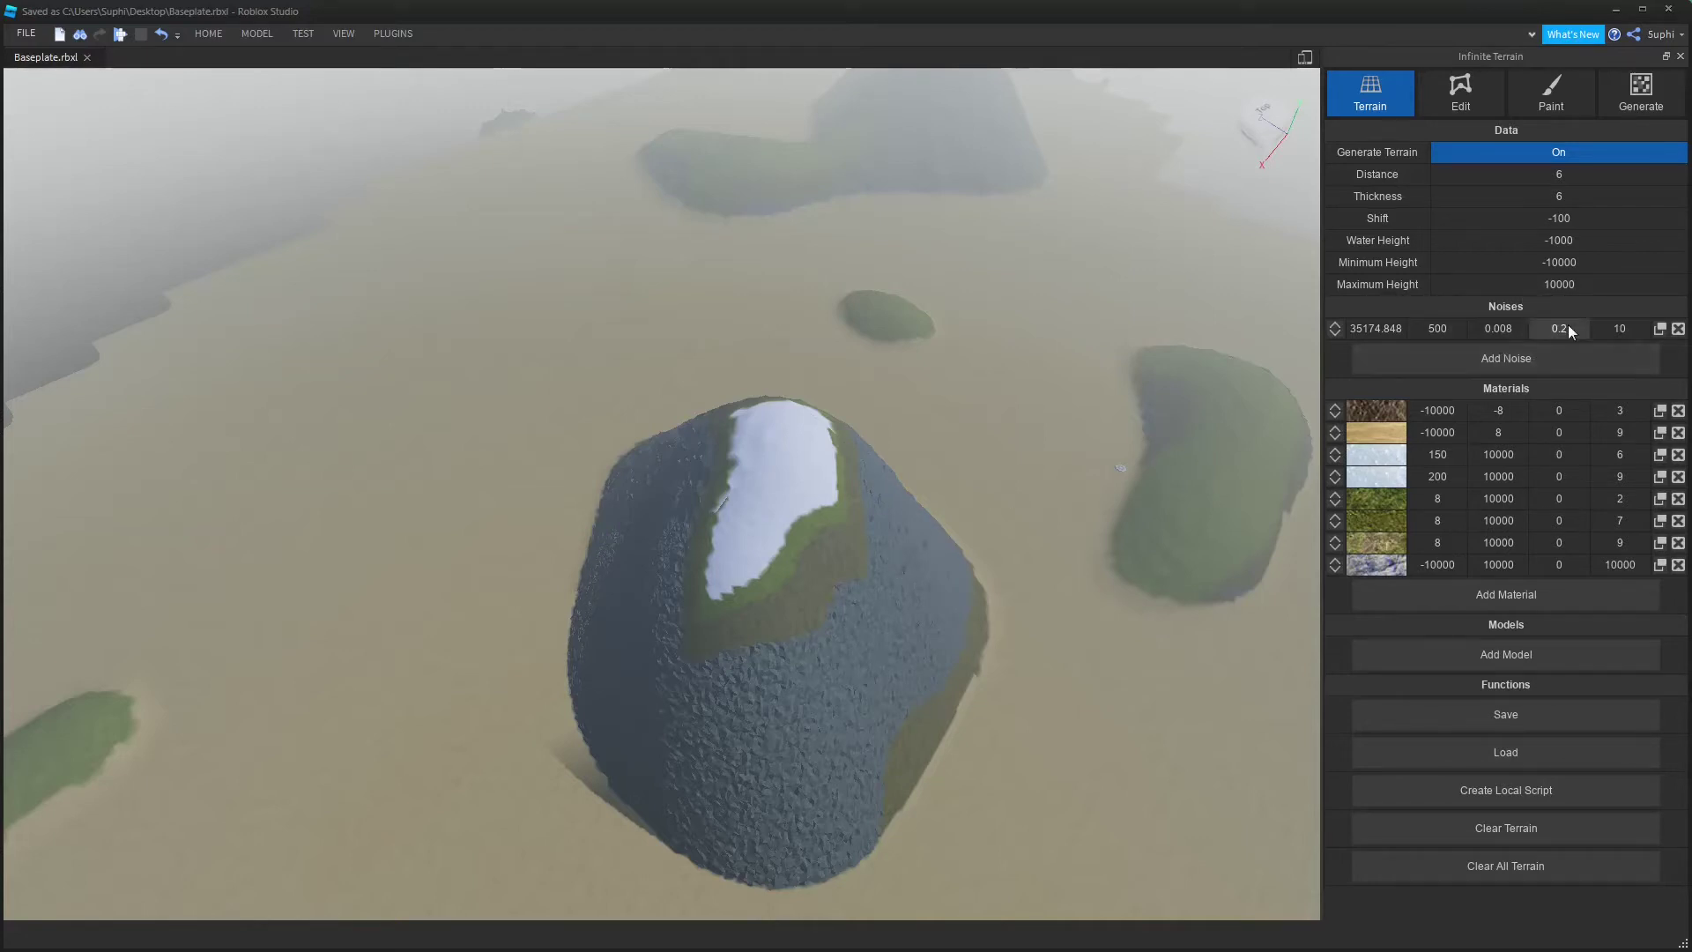
Duplicate the noise, give both copies an amplitude of 250, set the second seed to 35174.648 and regenerate all terrain
left_click(1659, 329)
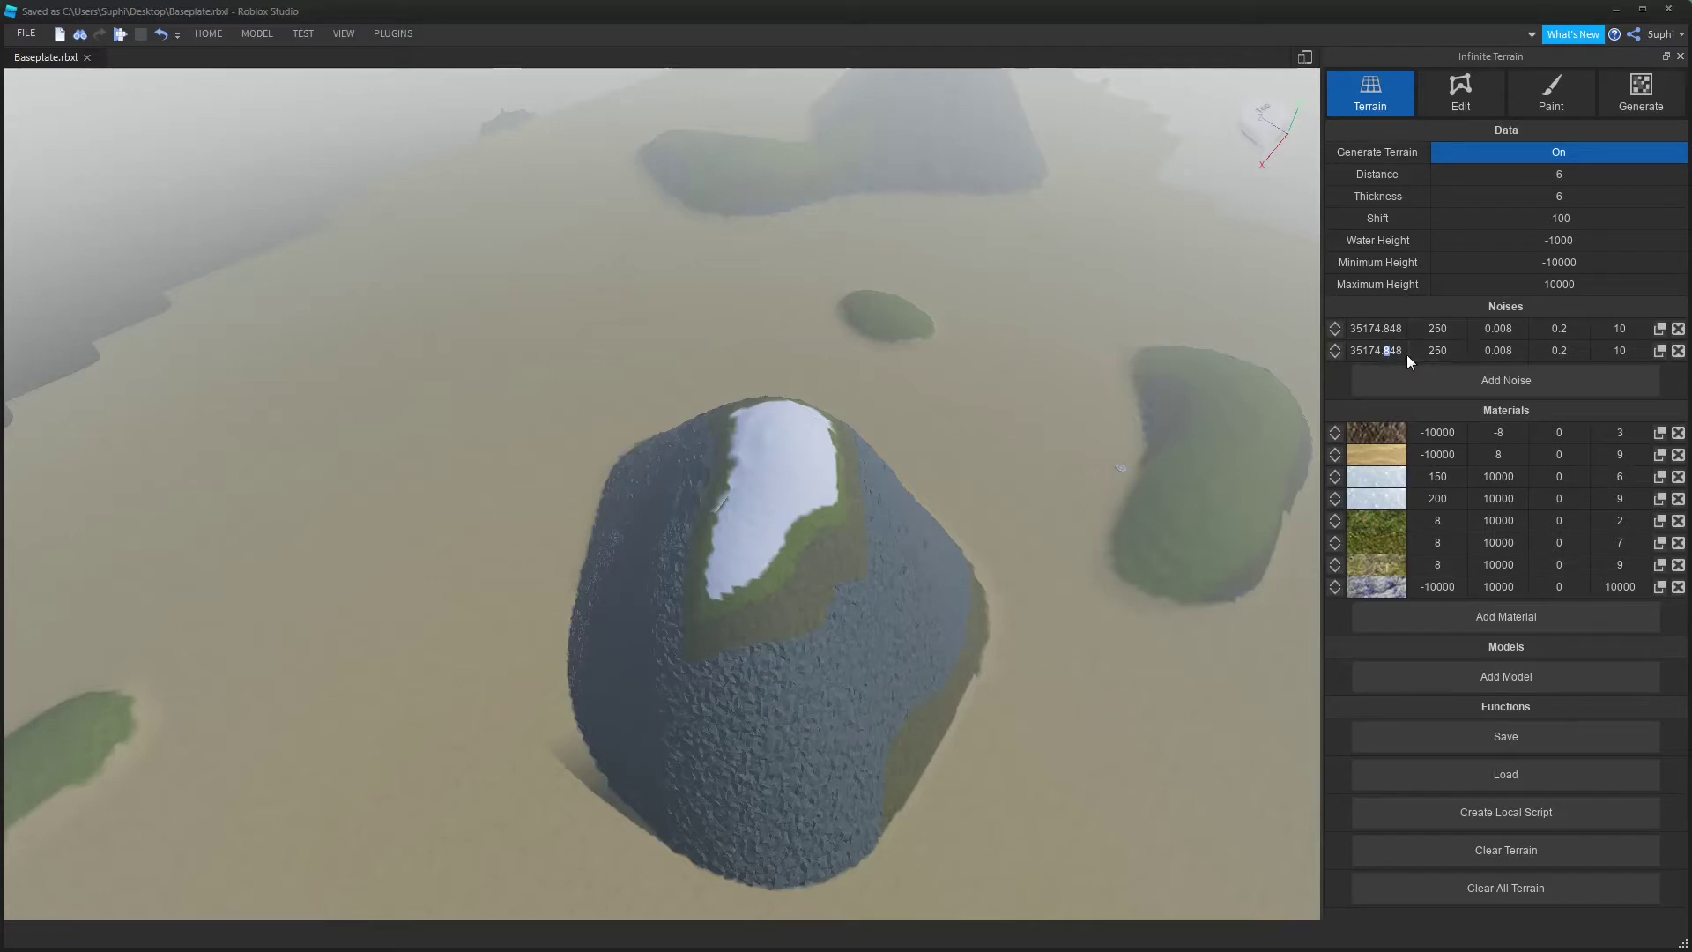
type("6")
left_click(1487, 884)
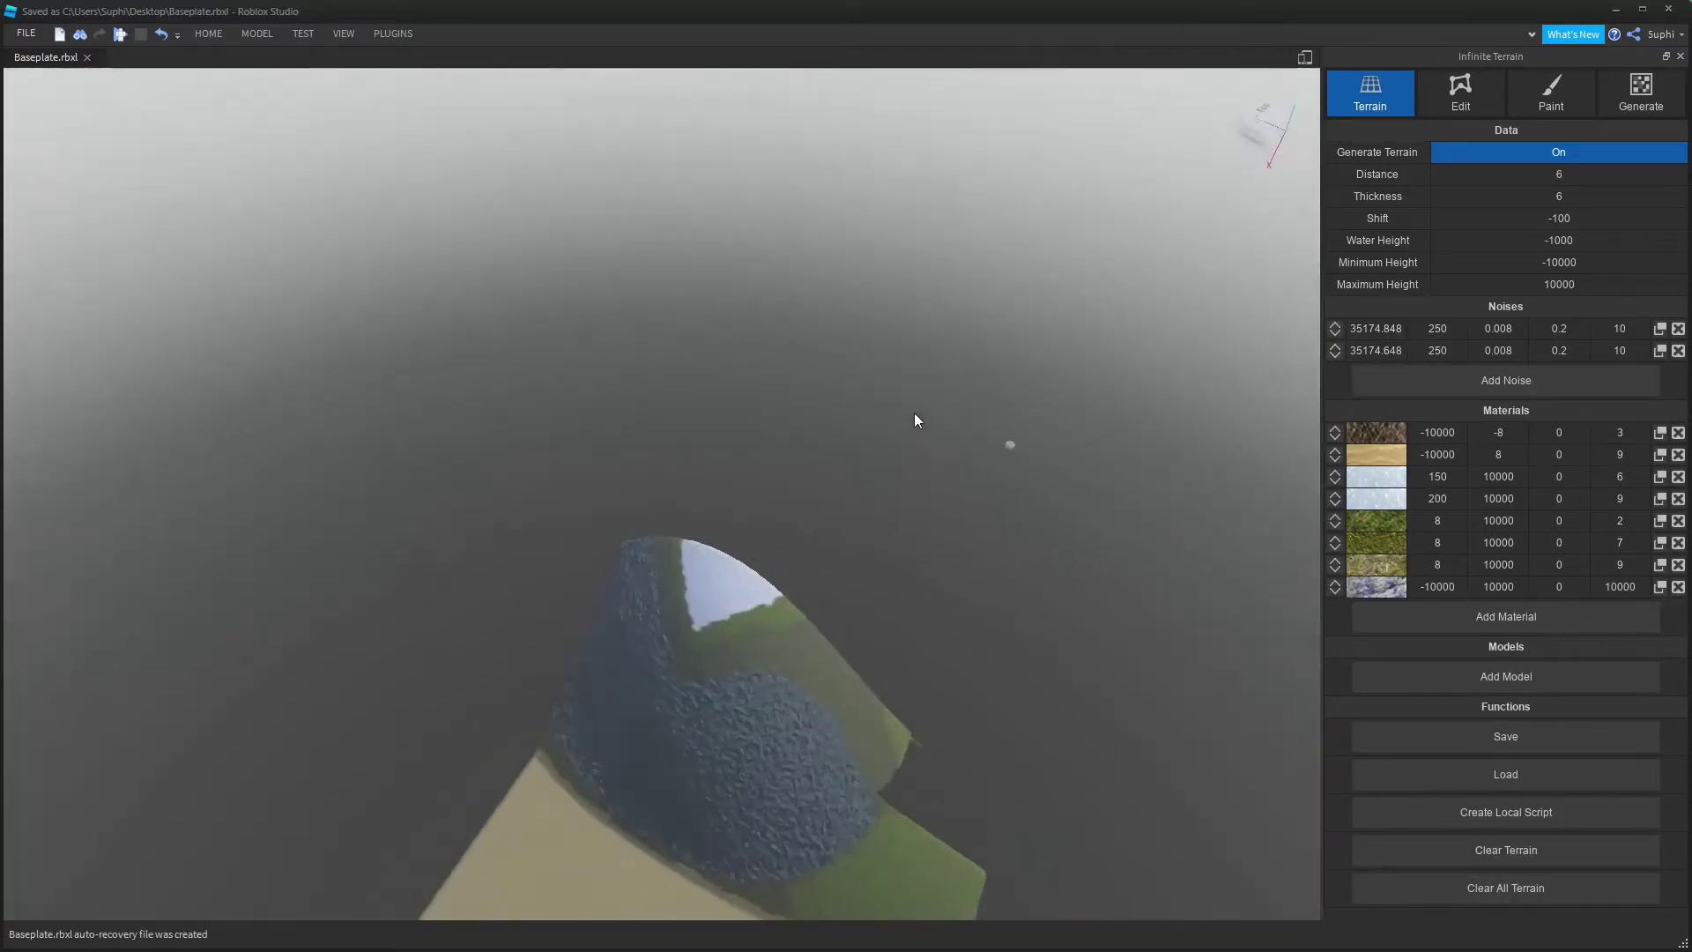
right_click_drag(914, 413, 800, 415)
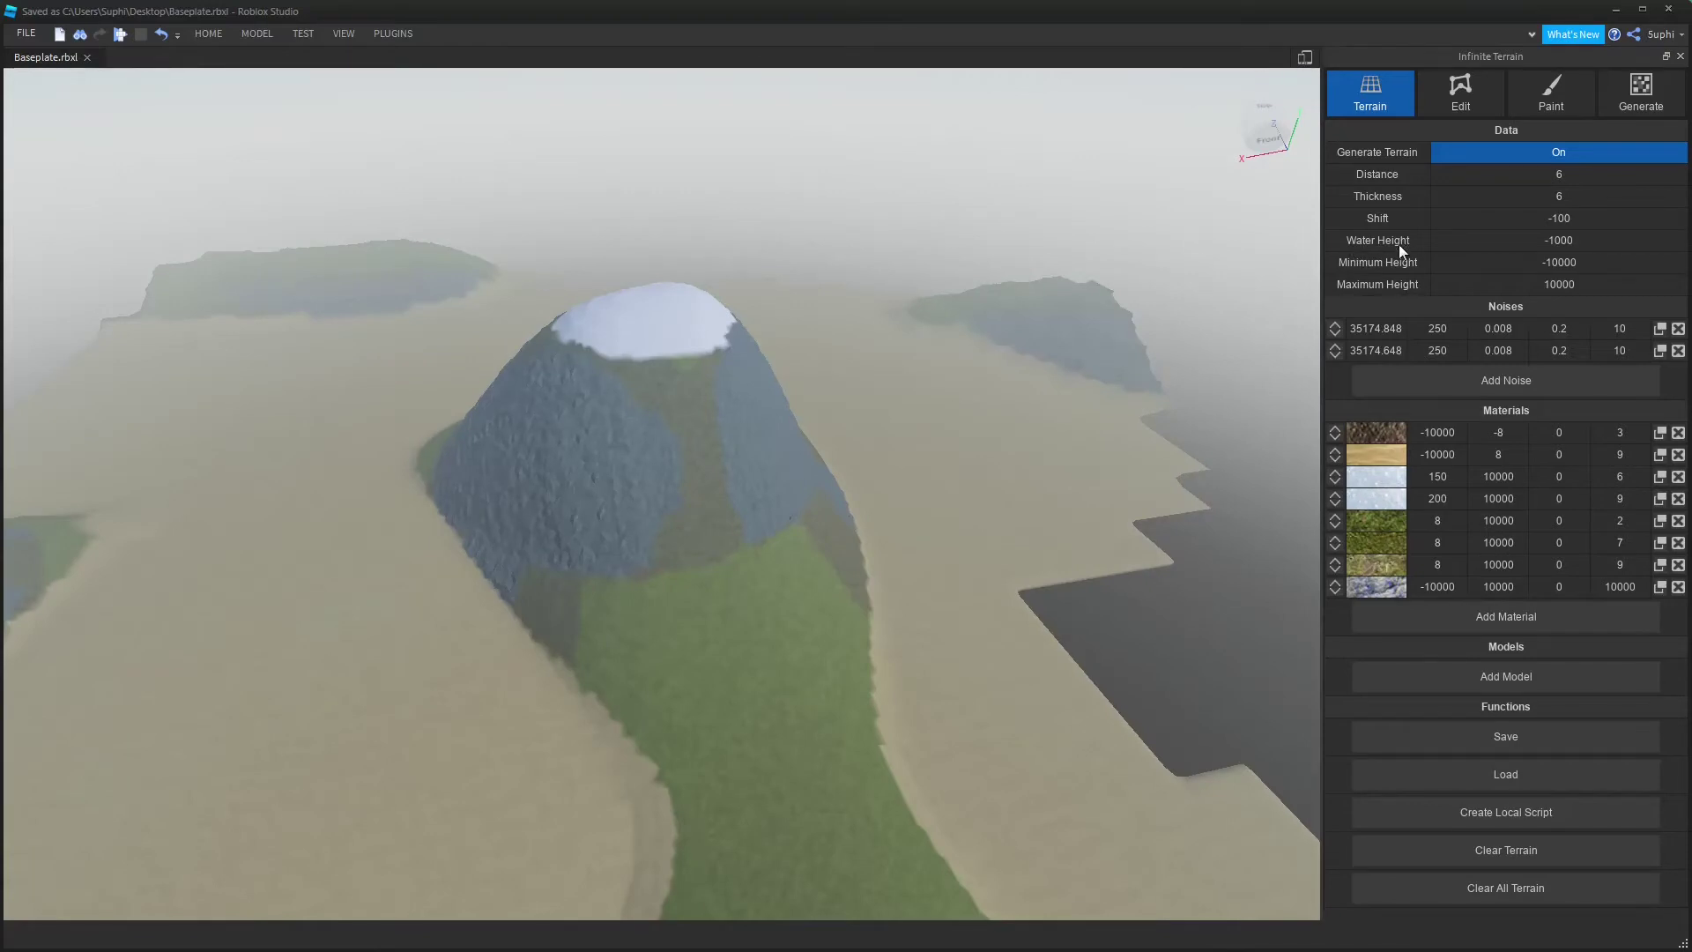
Set the Water Height to 0, regenerate all terrain and inspect the ground around the snowy mountain
type("0")
left_click(1498, 887)
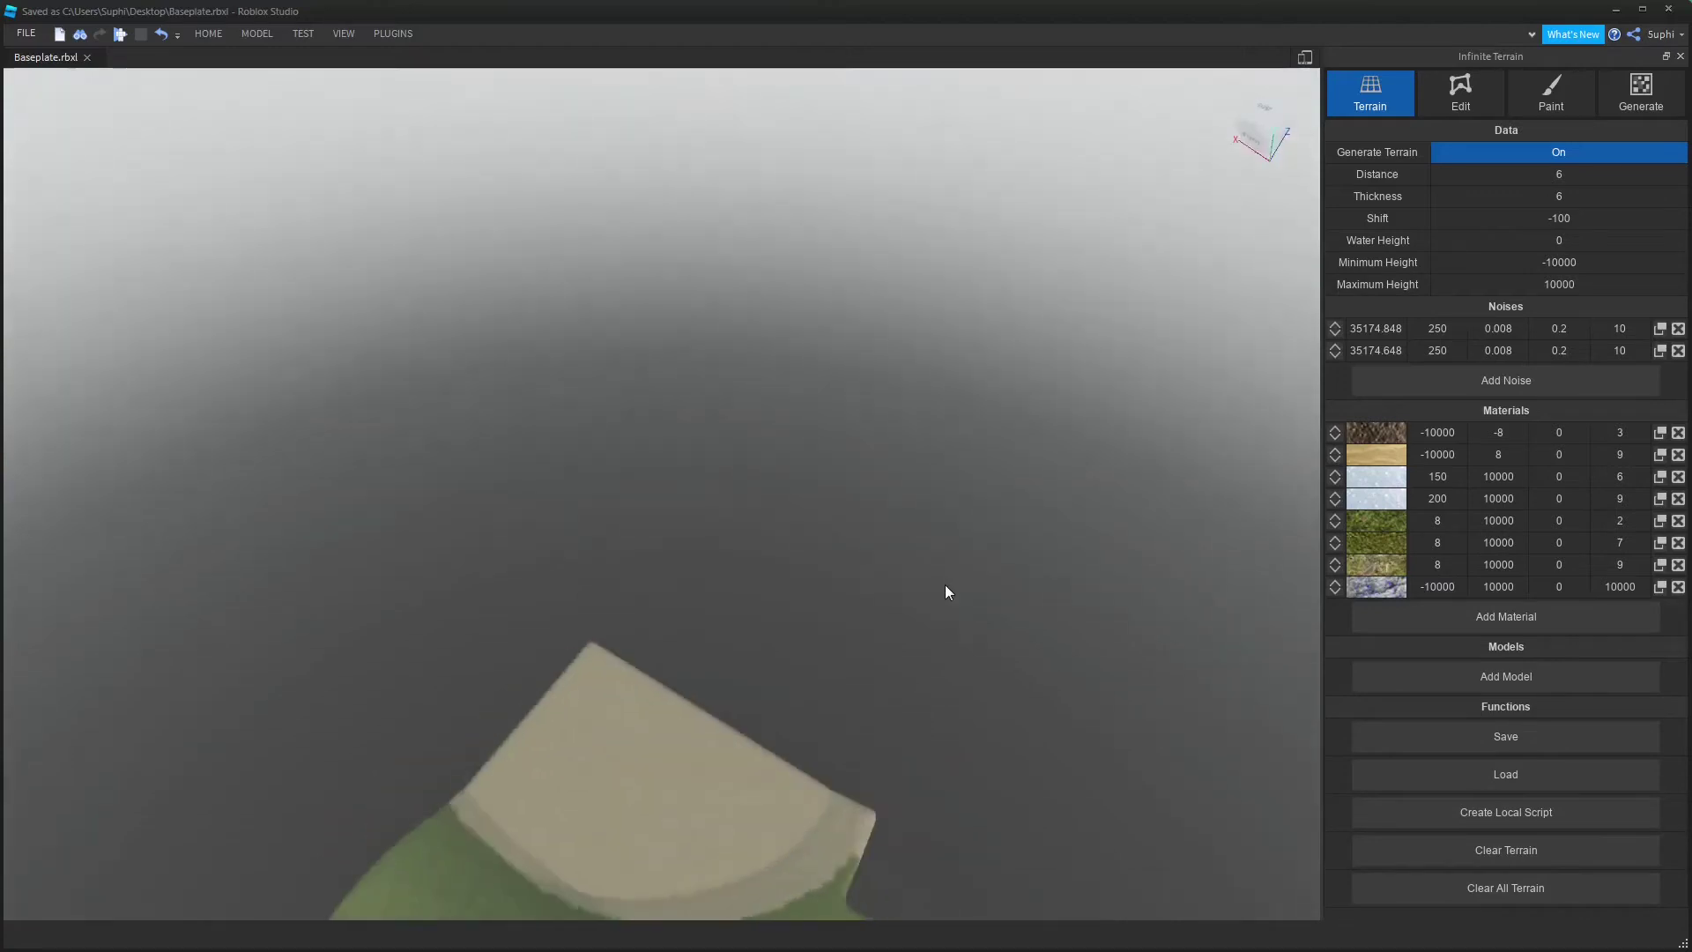
right_click_drag(946, 584, 950, 585)
key("w")
key("s")
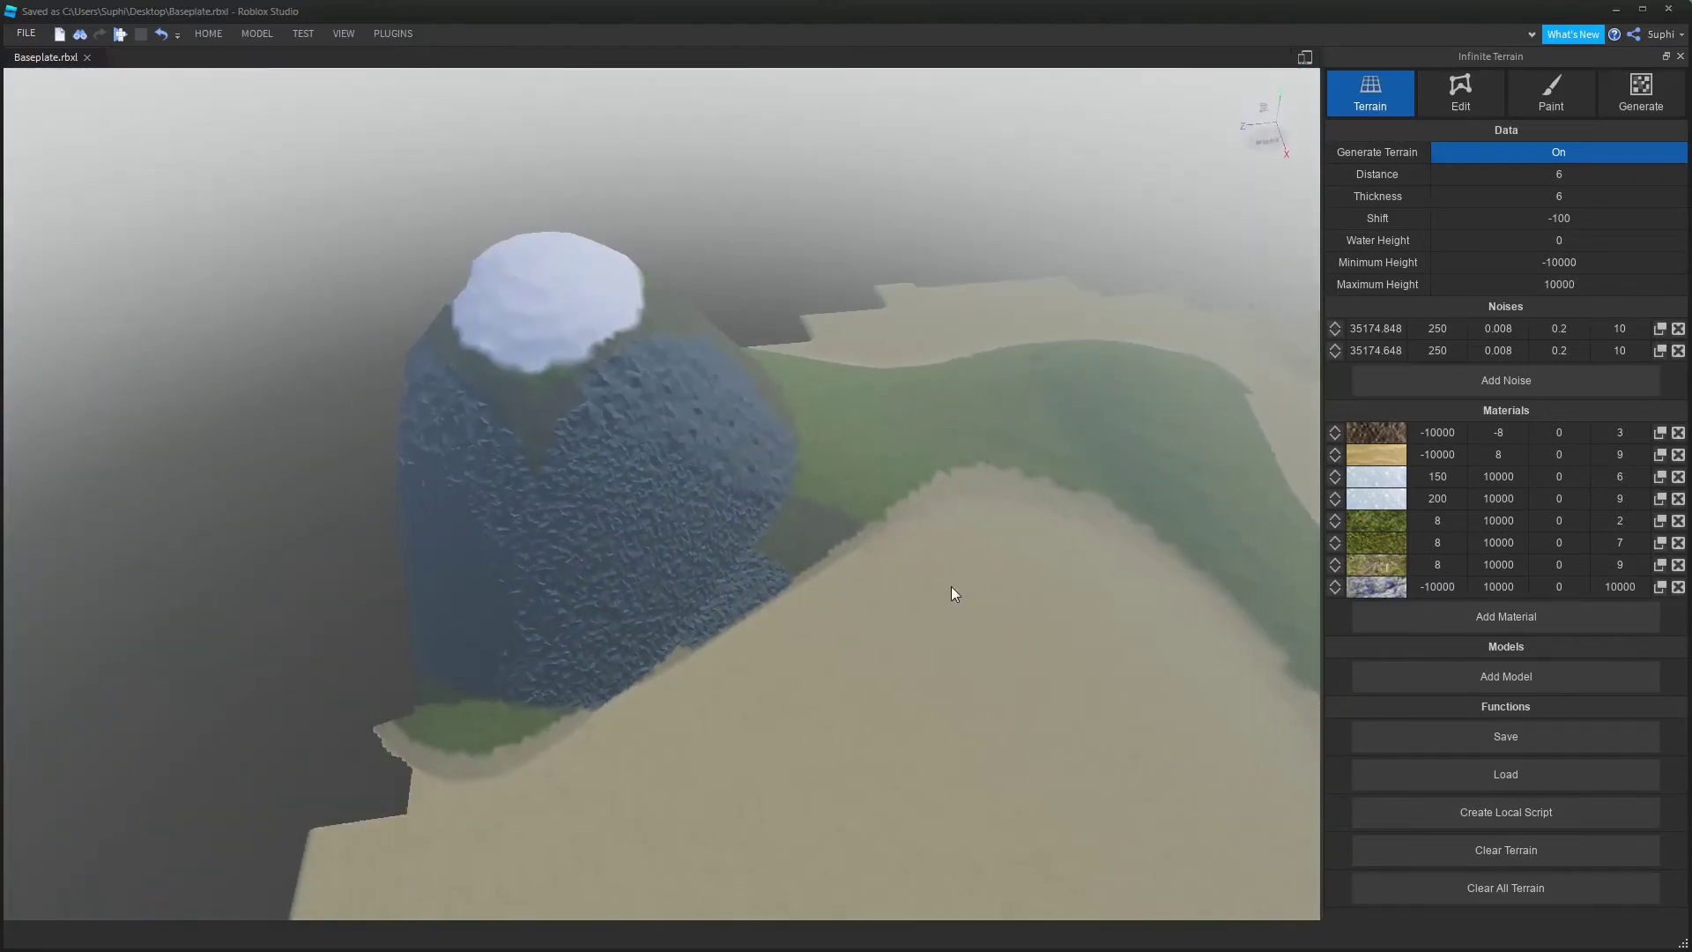
right_click_drag(1072, 472, 1047, 494)
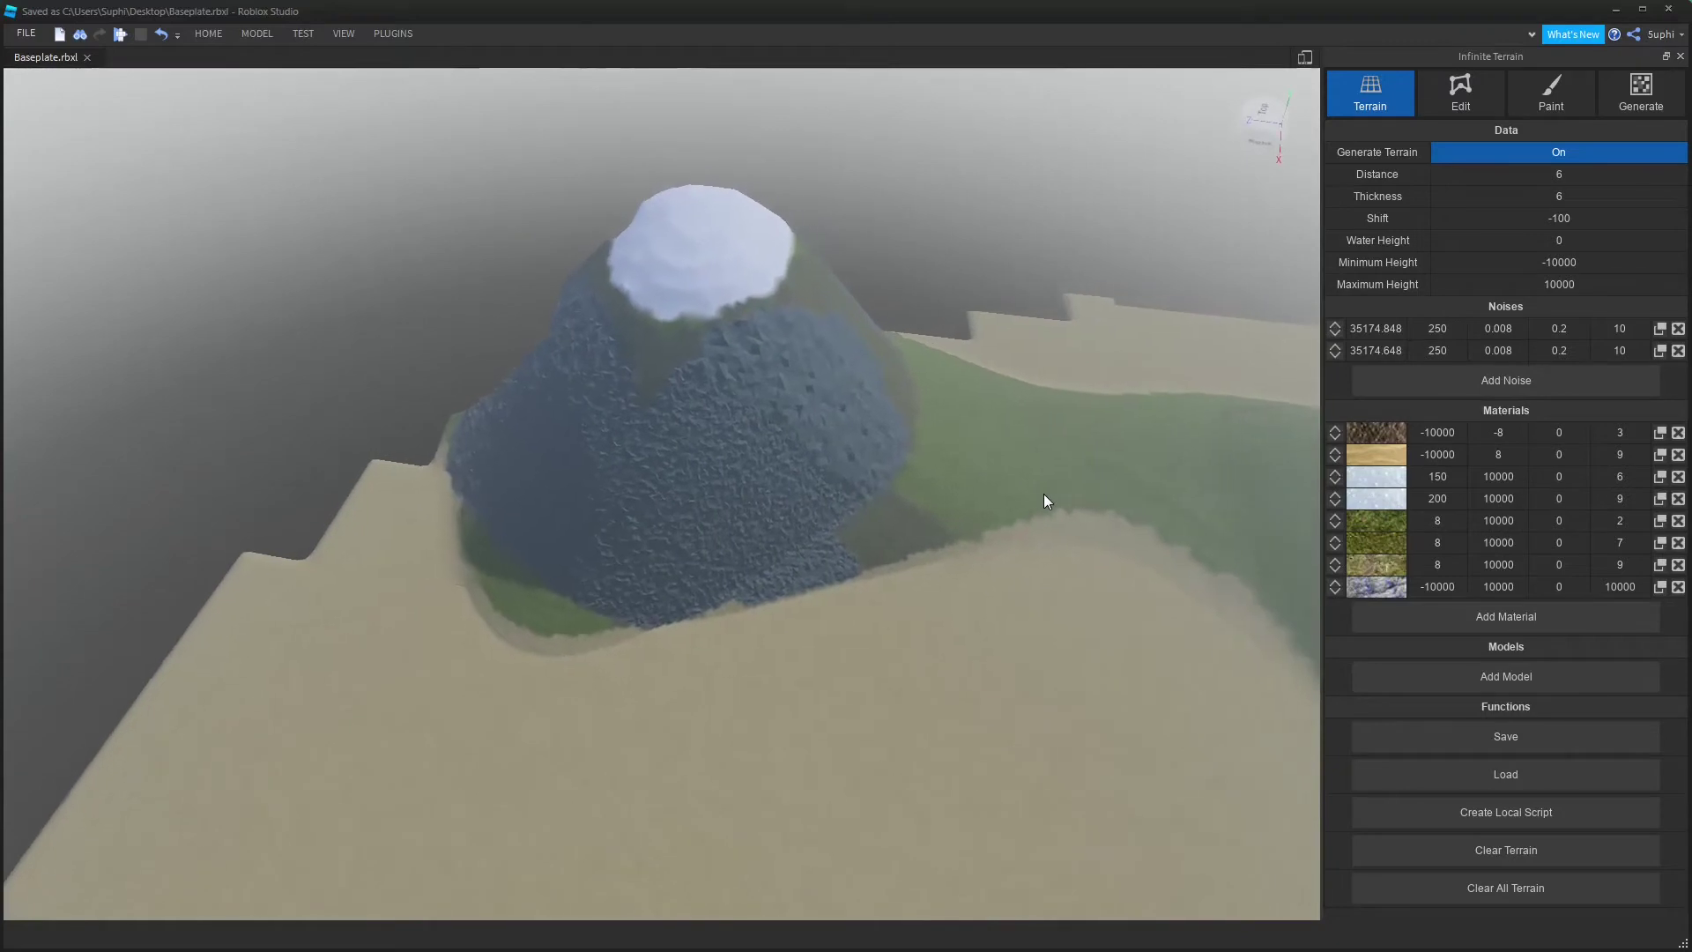
right_click_drag(860, 523, 851, 526)
right_click_drag(702, 541, 684, 565)
scroll(684, 565, "up", 2)
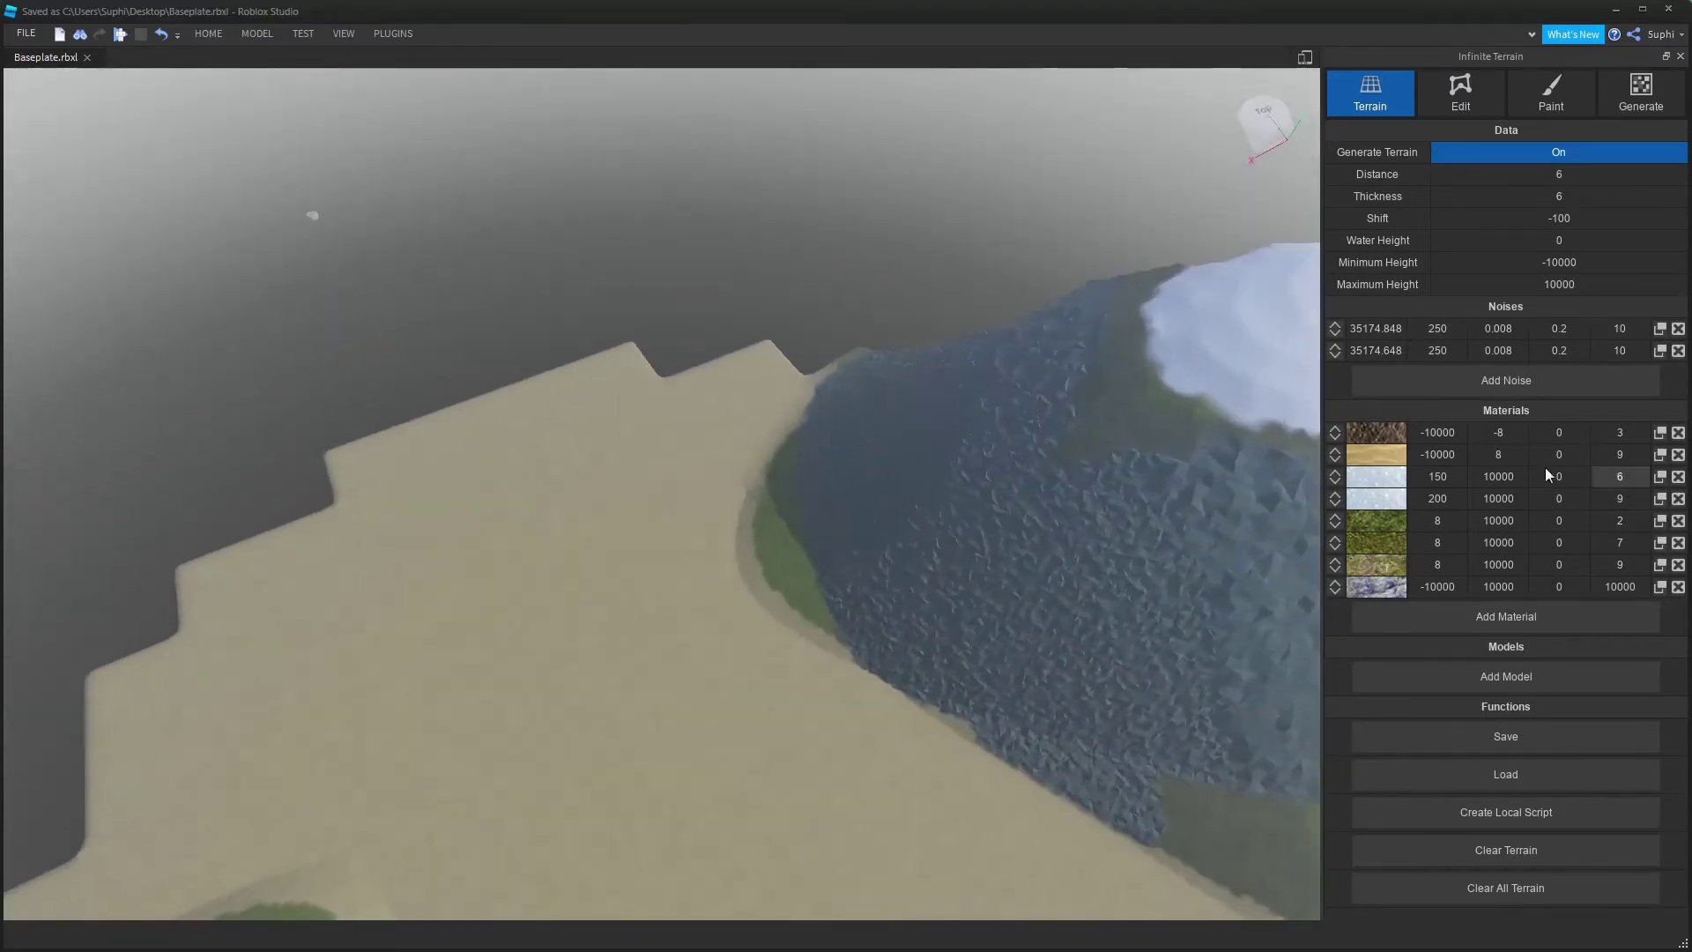
Add a noise at the head of the list with amplitude 200 and frequency 0.002, then regenerate all terrain and inspect it
left_click(1459, 387)
left_click(1335, 348)
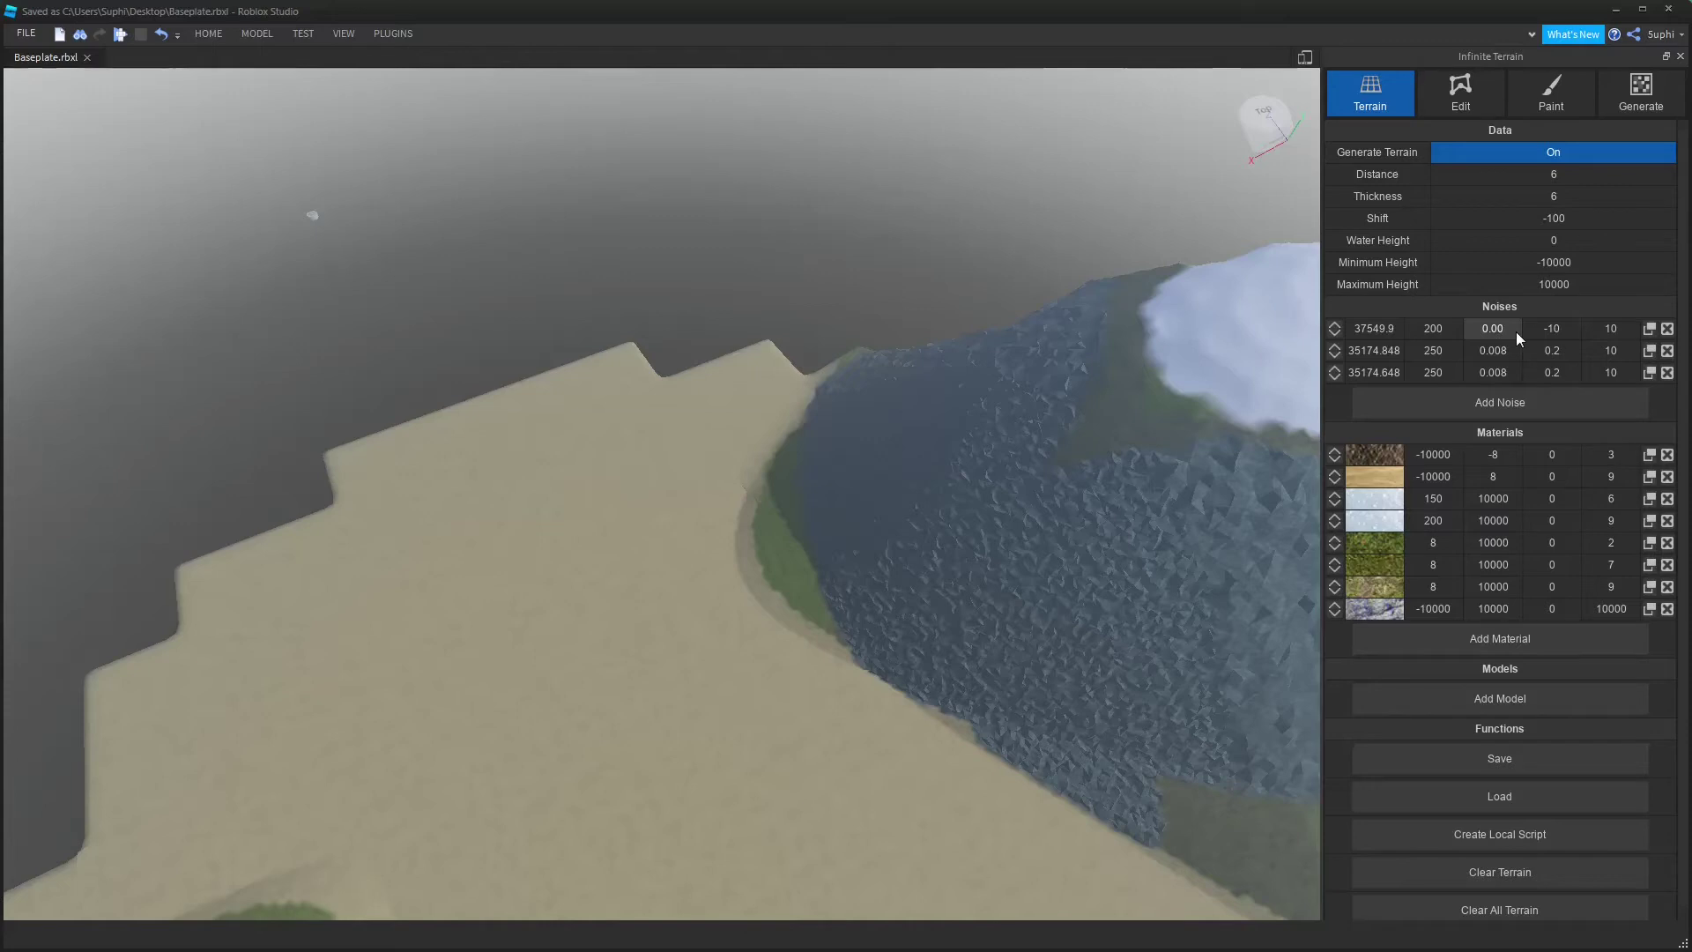
left_click(1487, 906)
right_click_drag(774, 605, 786, 603)
key("s")
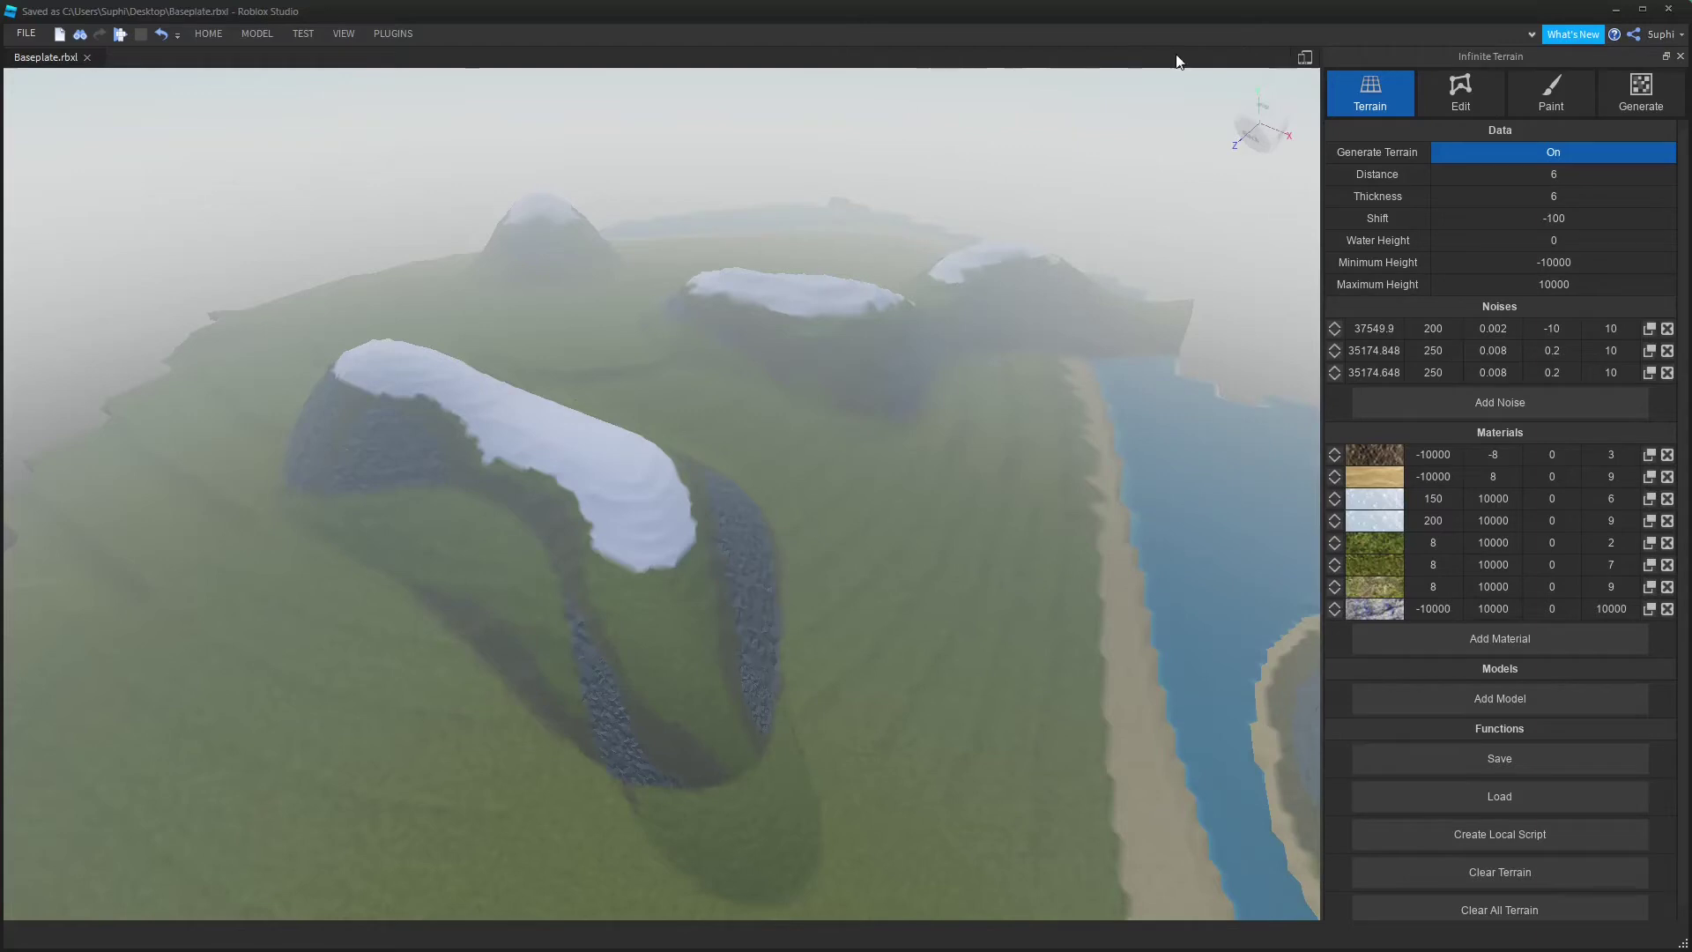
Add a fourth noise with amplitude 50 and frequency 0.02, then regenerate all terrain and inspect the hills
left_click(1473, 401)
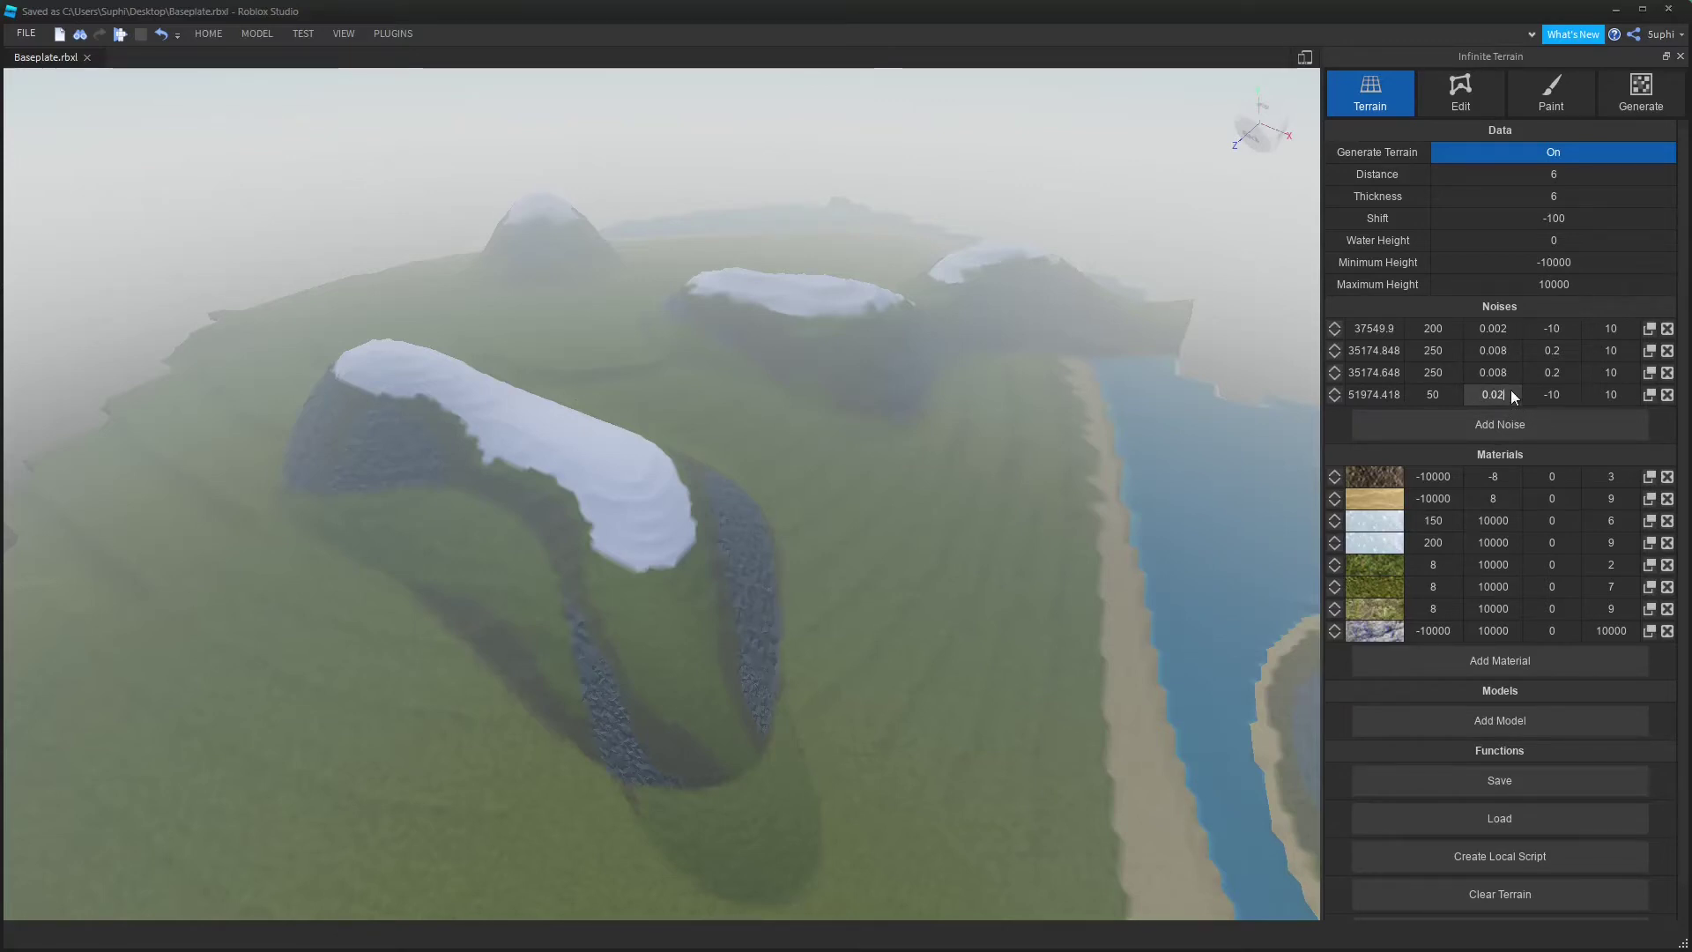
left_click(1446, 396)
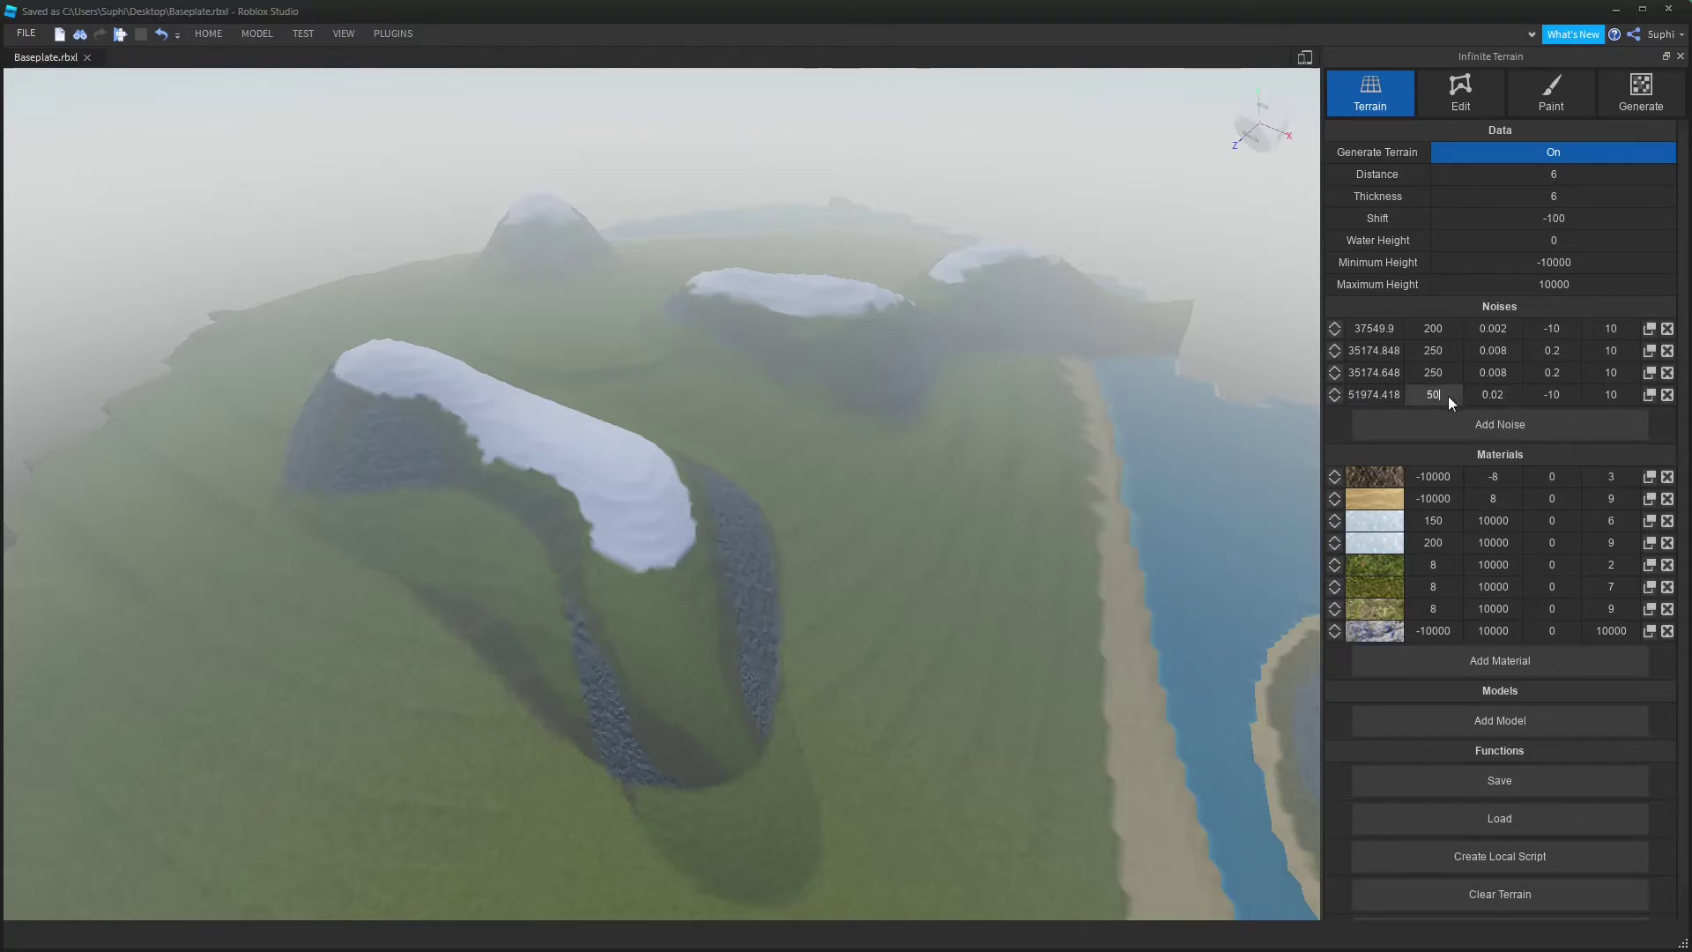
scroll(1553, 903, "down", 1)
left_click(1496, 905)
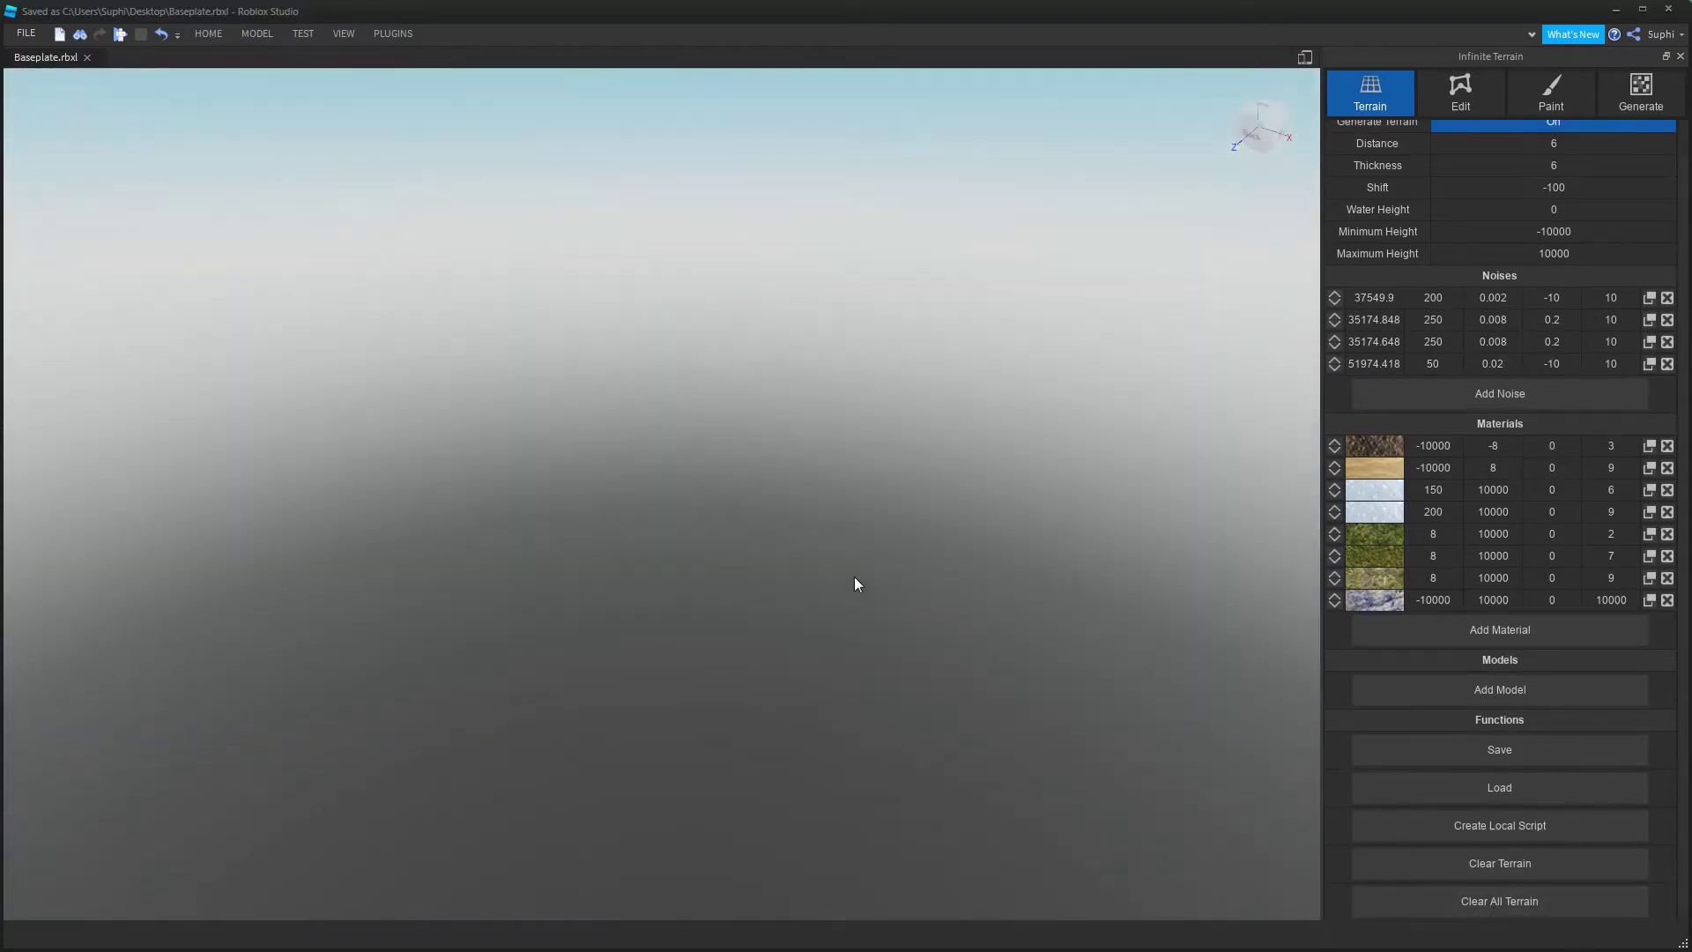
right_click_drag(855, 577, 726, 556)
key("s")
key("a")
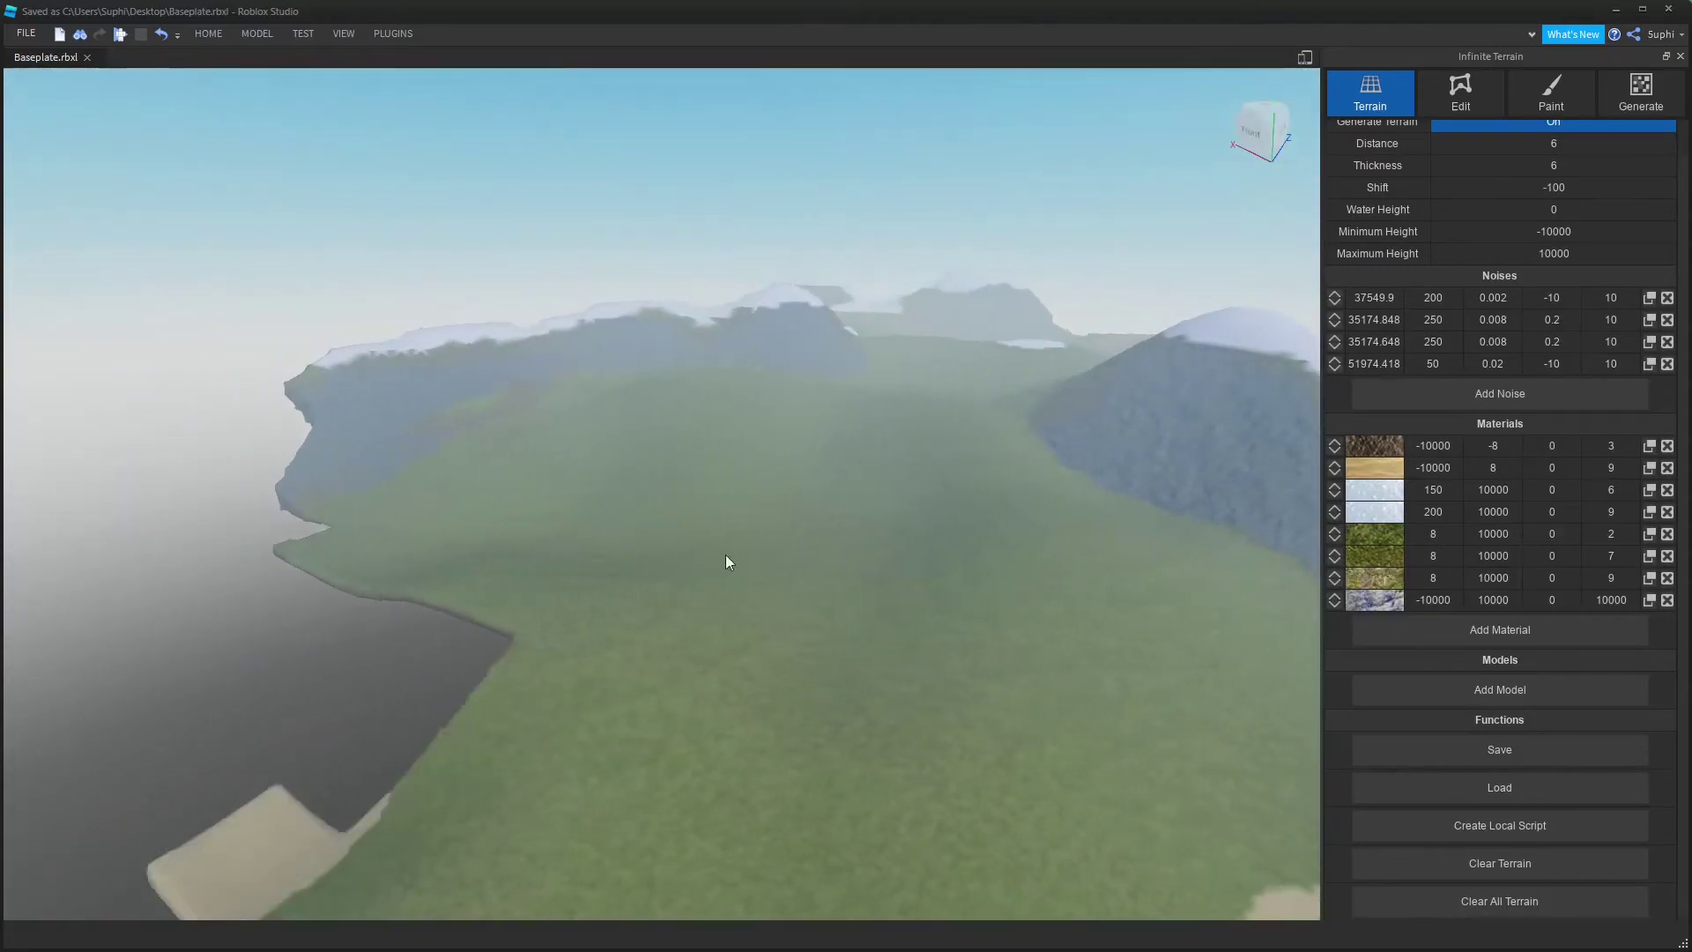
right_click_drag(437, 589, 757, 566)
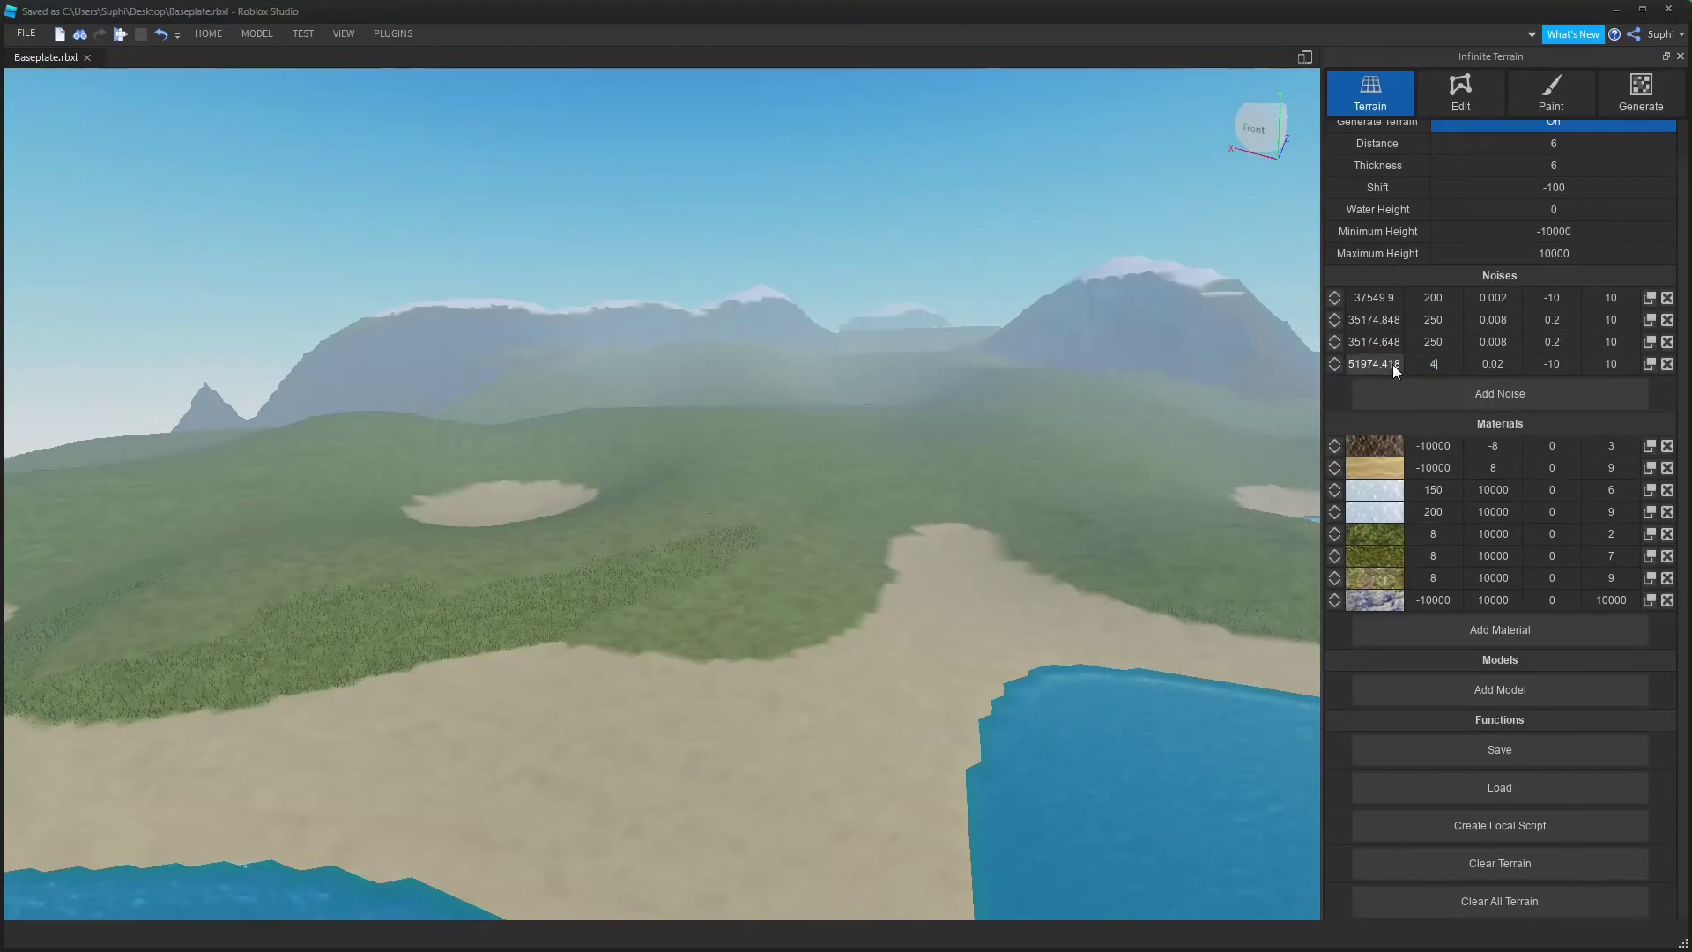
Set the fourth noise's amplitude to 40, regenerate all terrain and inspect the grassy ground
left_click(1465, 909)
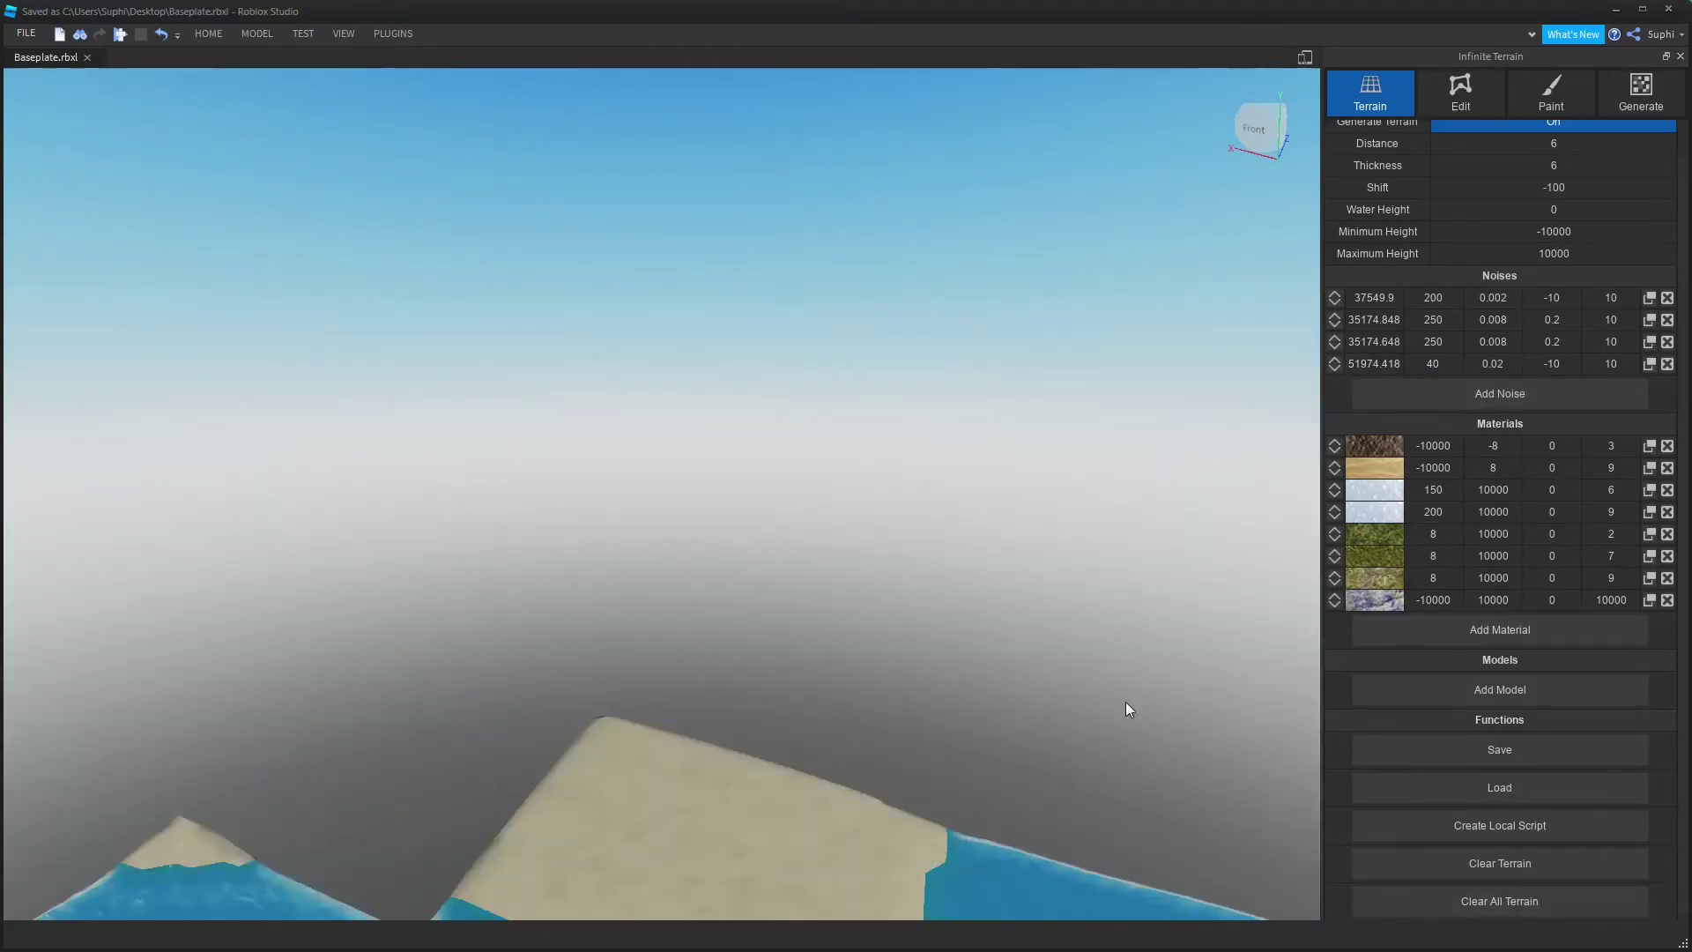
key("w")
right_click_drag(859, 520, 859, 524)
key("s")
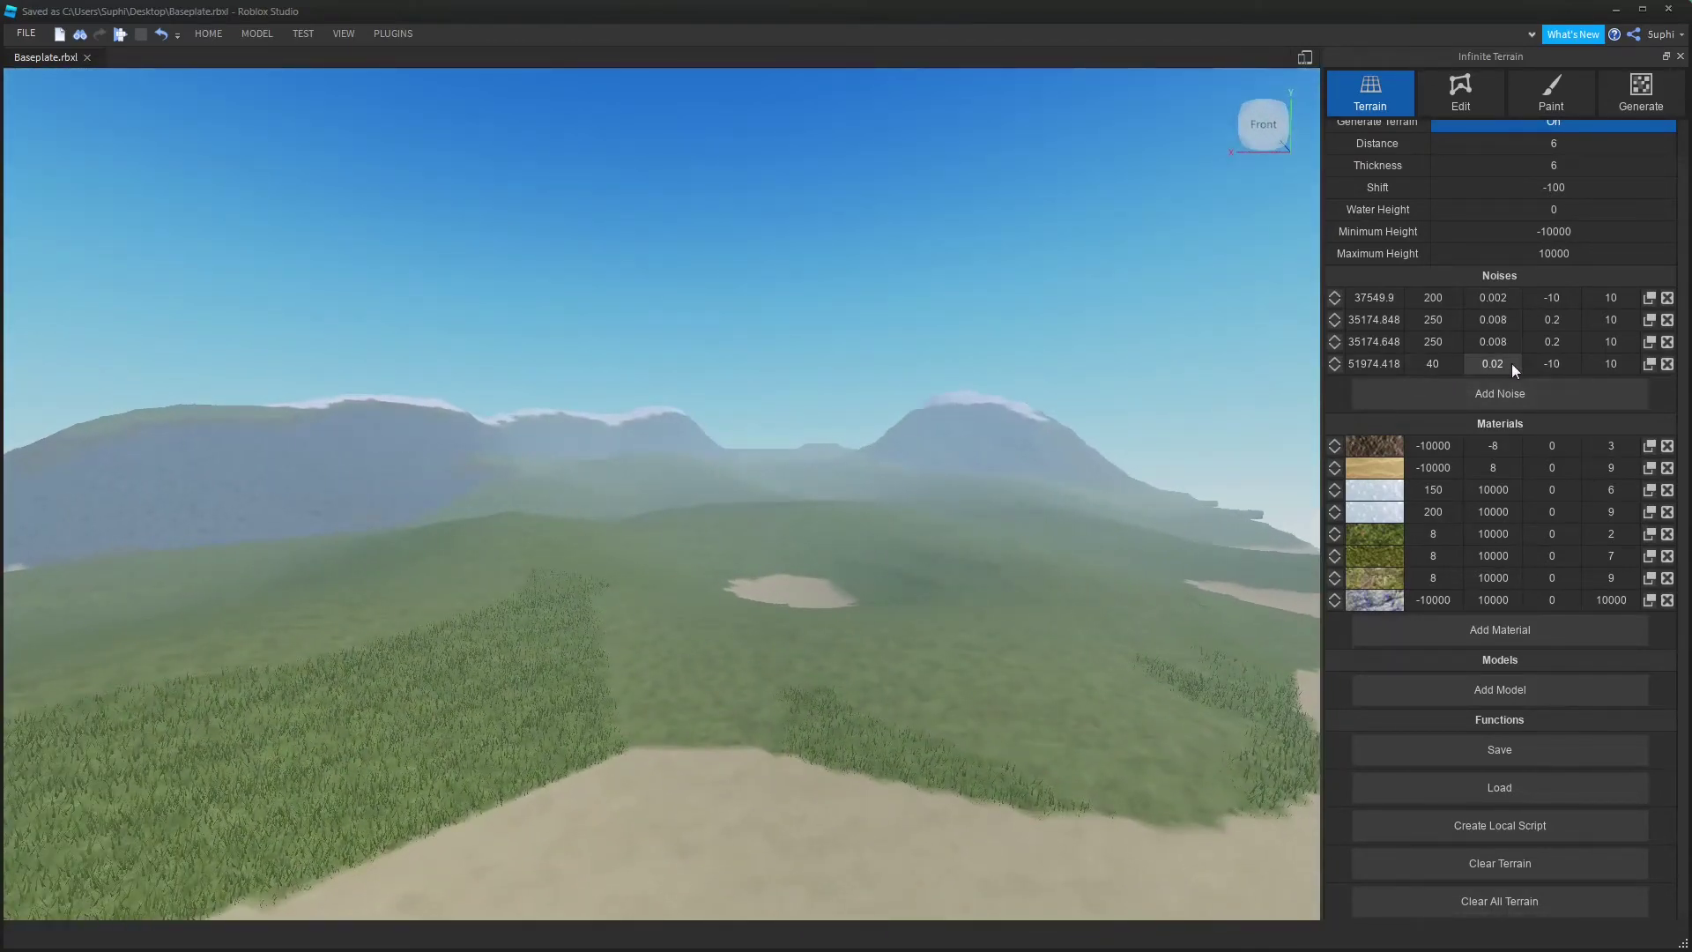
Set the fourth noise's frequency to 0.01, then regenerate all terrain and inspect the smoother hills
type("1")
key("Return")
left_click(1482, 901)
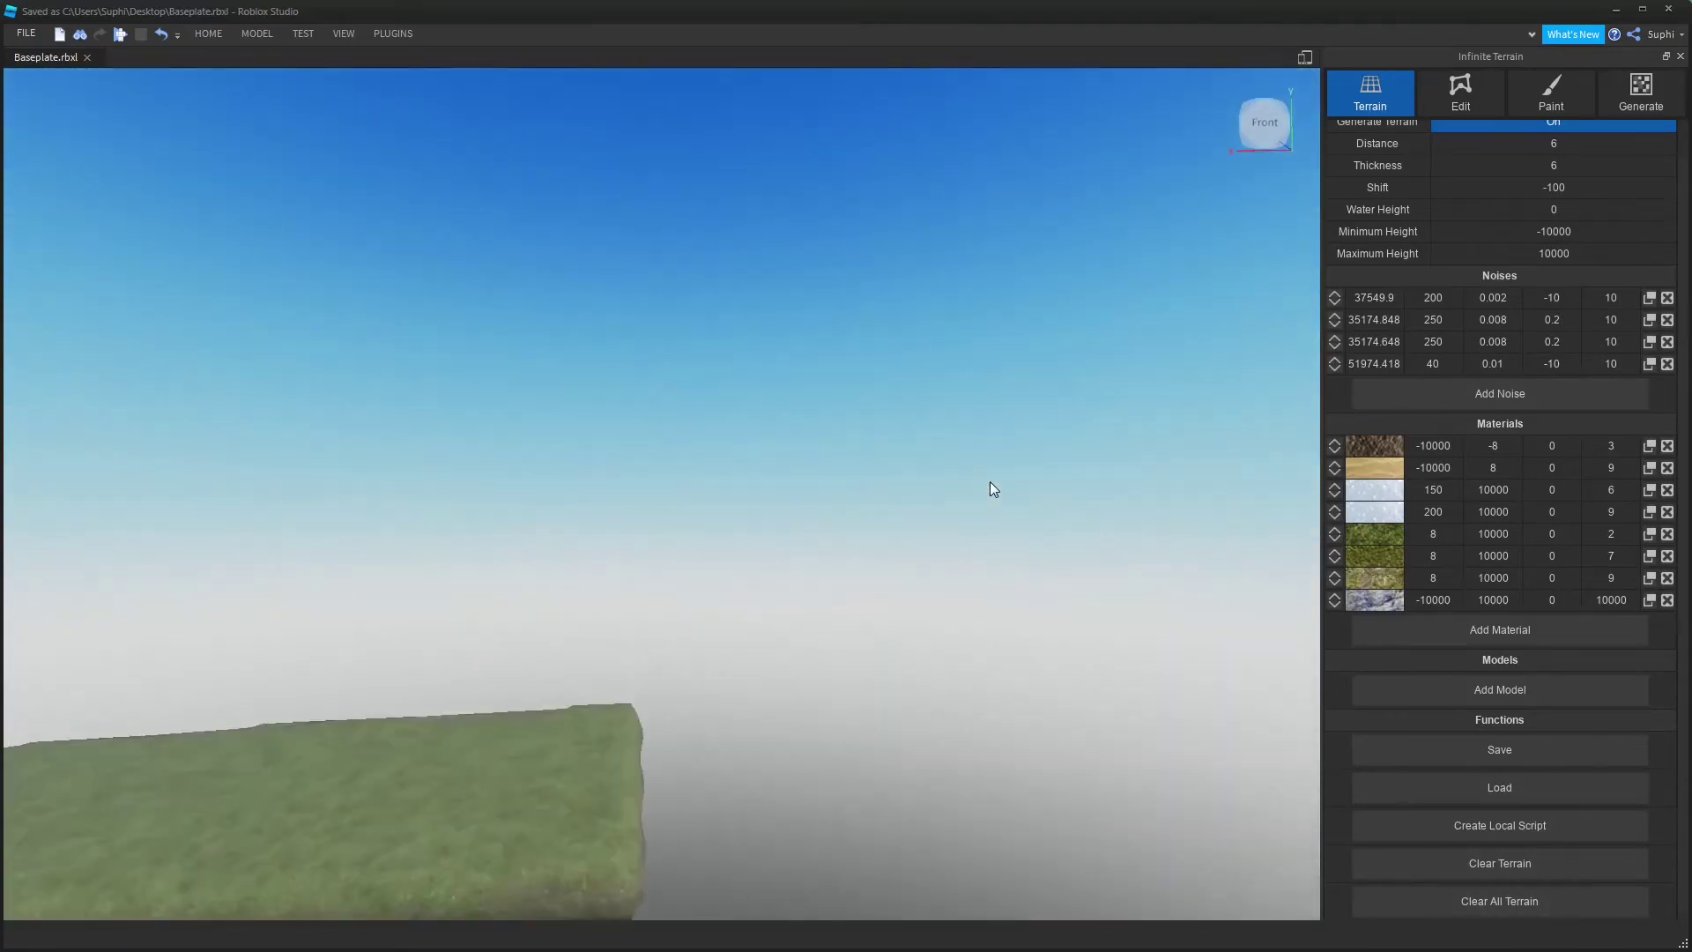
mouse_move(989, 481)
right_mouse_down()
mouse_move(976, 490)
mouse_move(1017, 483)
mouse_move(963, 474)
mouse_move(986, 483)
right_mouse_up()
key("s")
key("w")
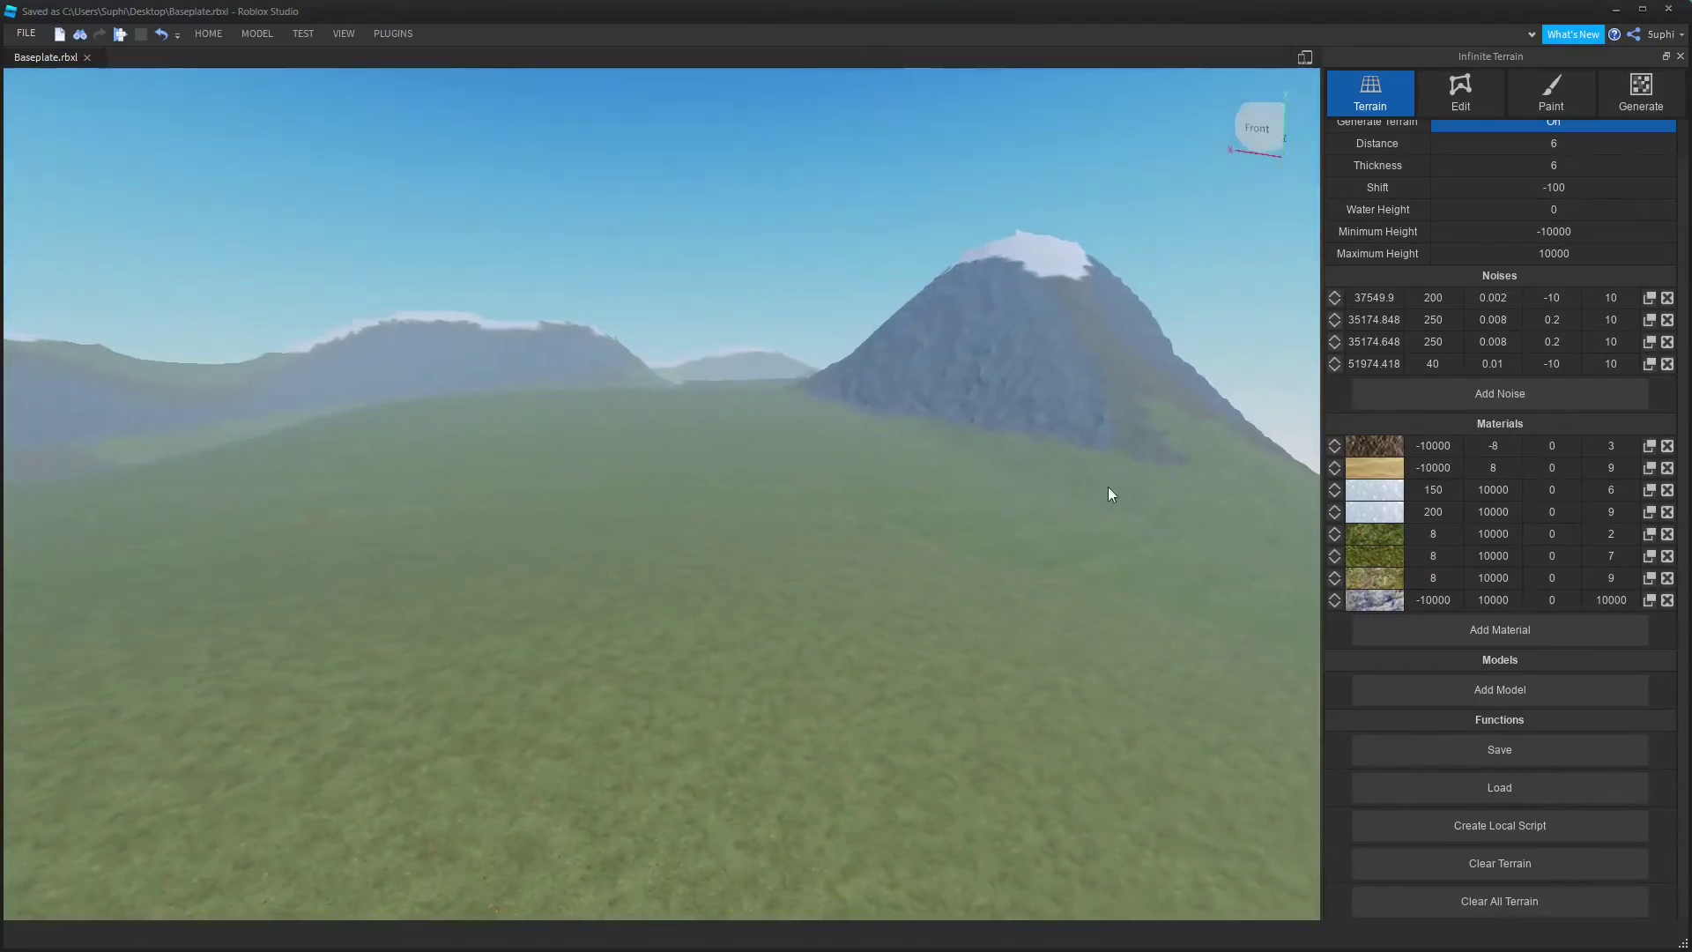
Add a fifth noise with amplitude 3 and frequency 0.2, then regenerate all terrain and inspect the ground detail
left_click(1470, 391)
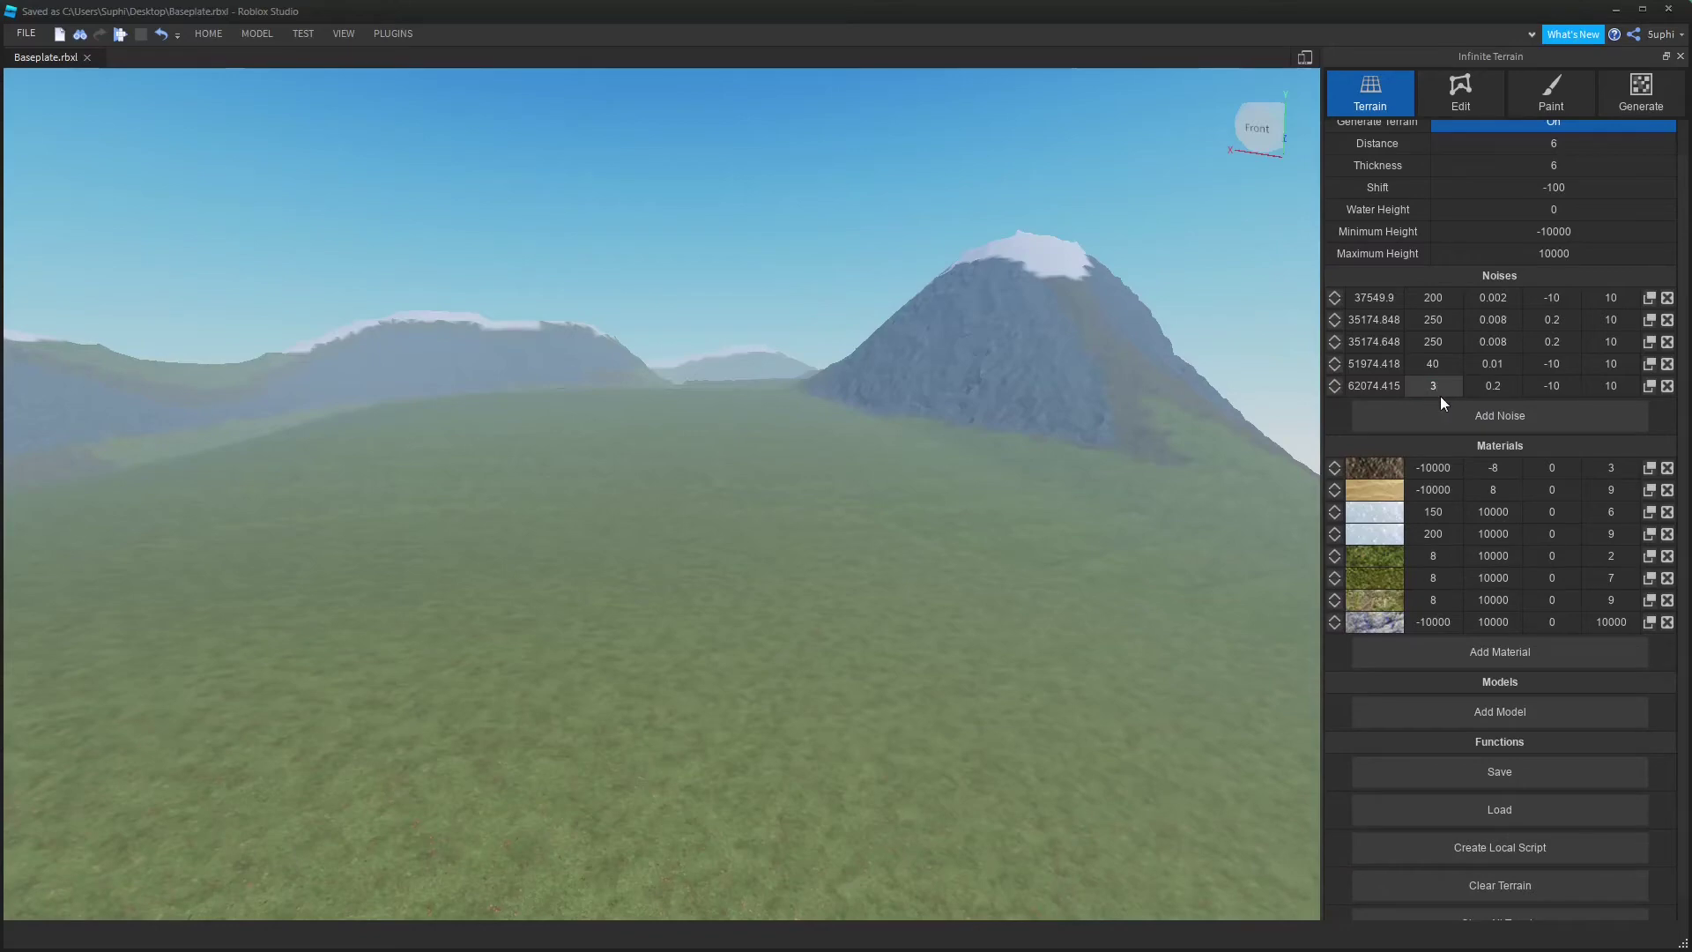
scroll(1463, 891, "down", 1)
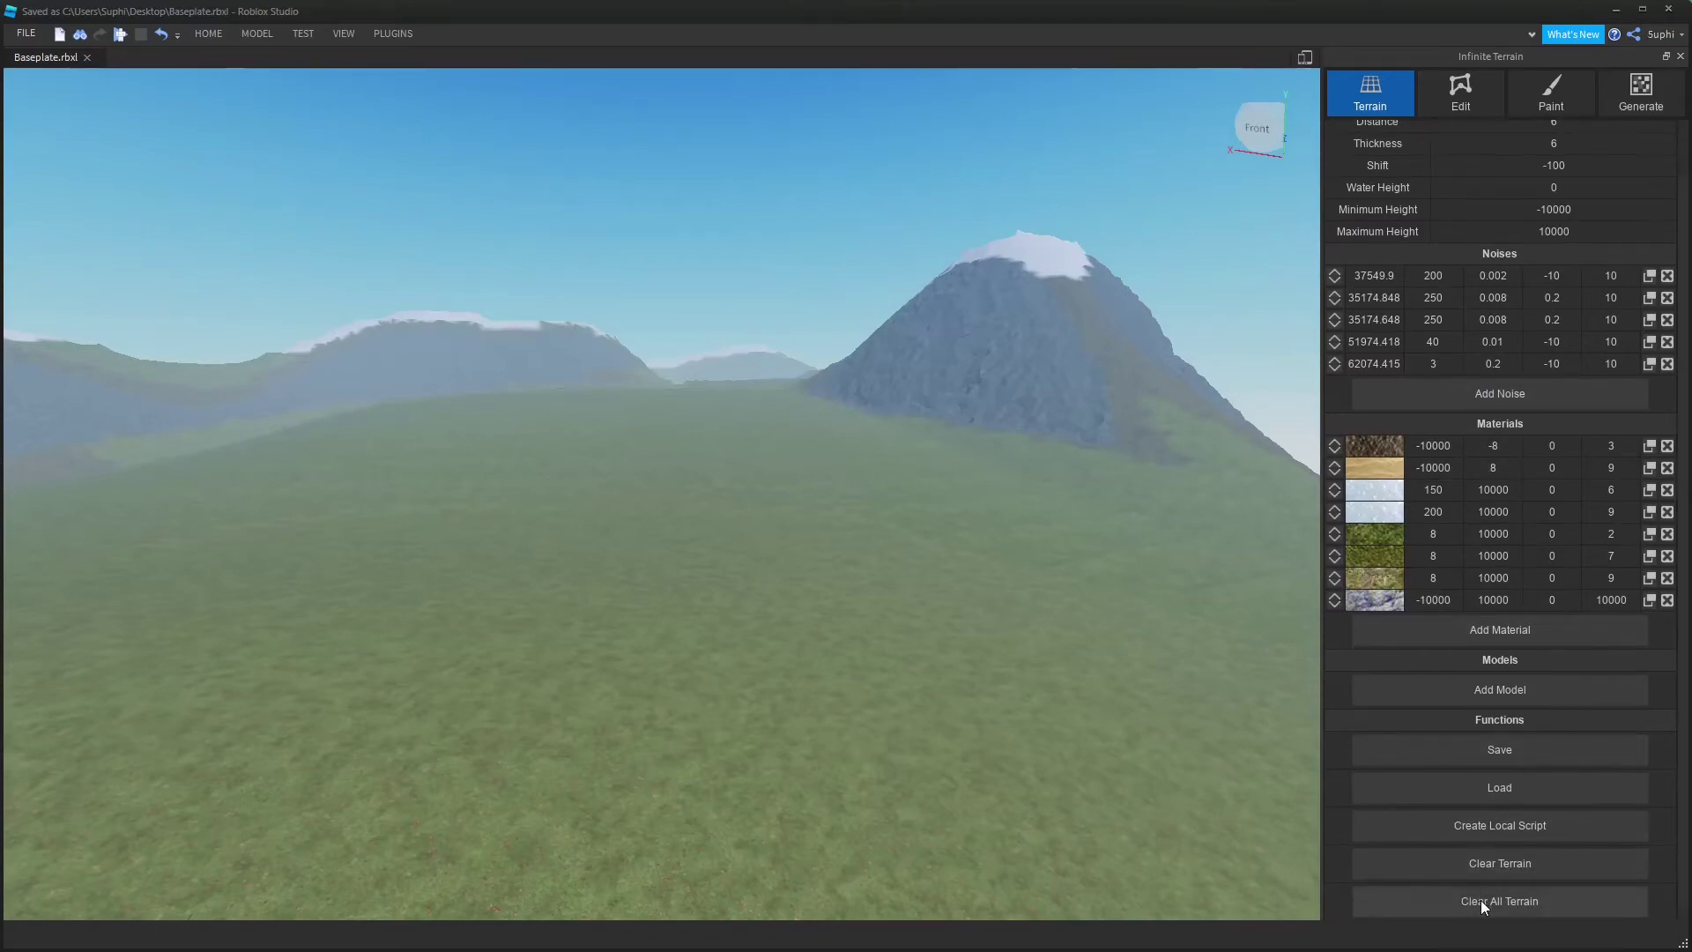
left_click(1481, 900)
key("w")
right_click_drag(959, 563, 961, 561)
key("w")
key("w")
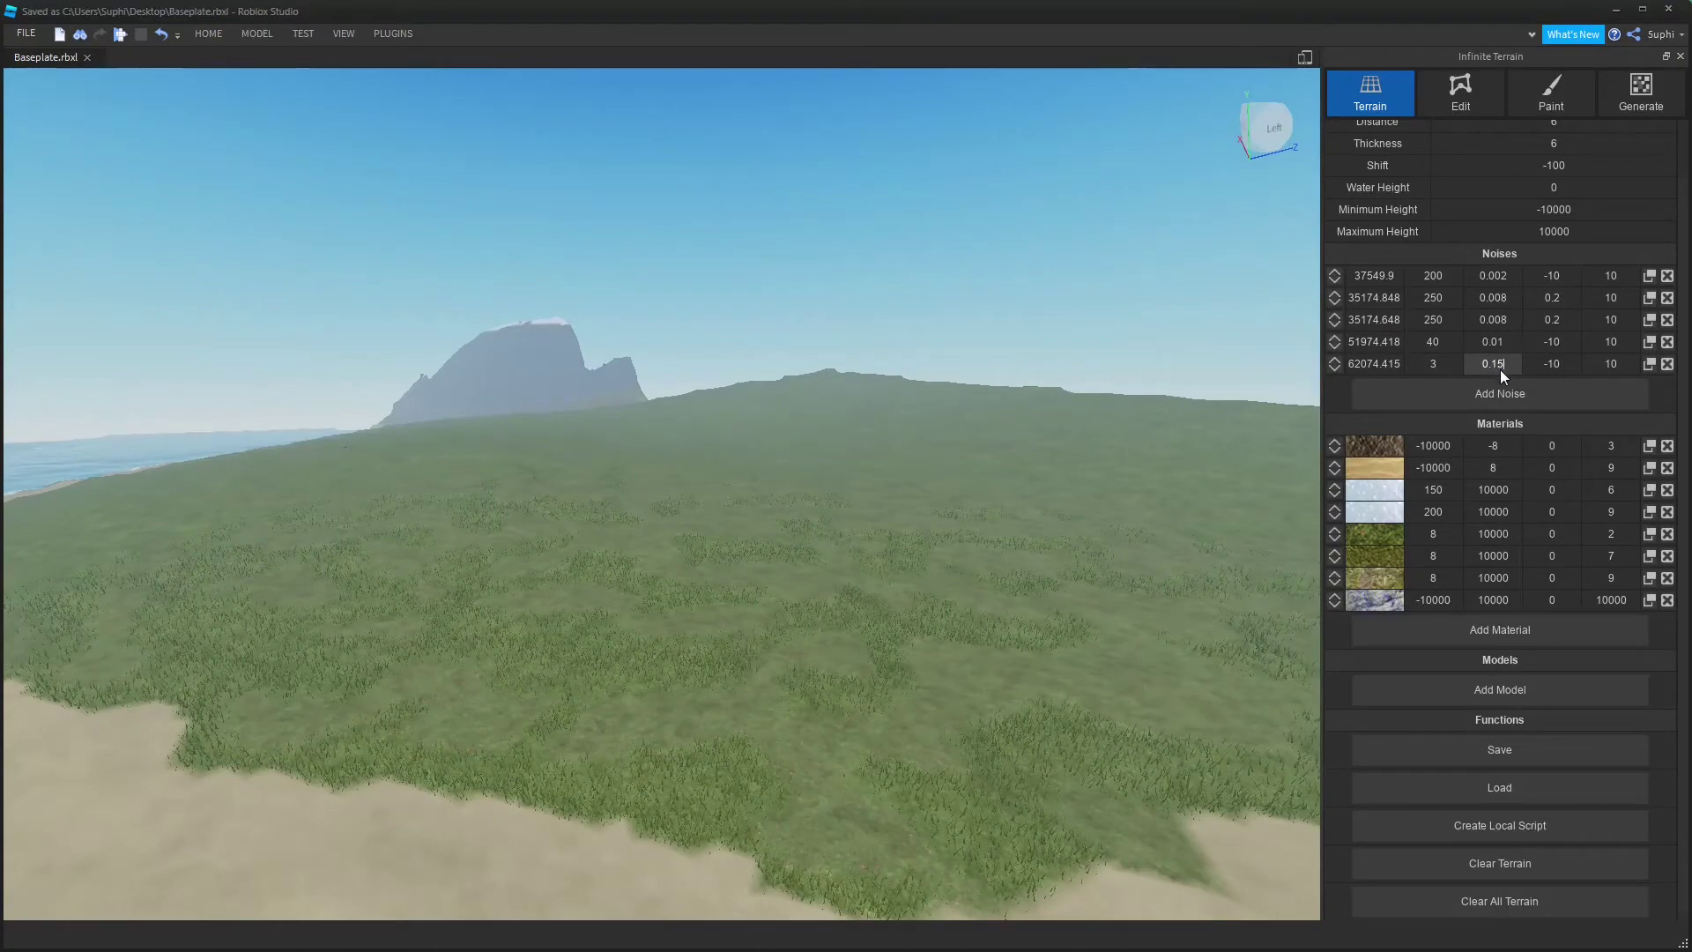
Set the fifth noise's frequency to 0.15, then regenerate all terrain and inspect the surface bumps
left_click(1451, 365)
left_click(1482, 901)
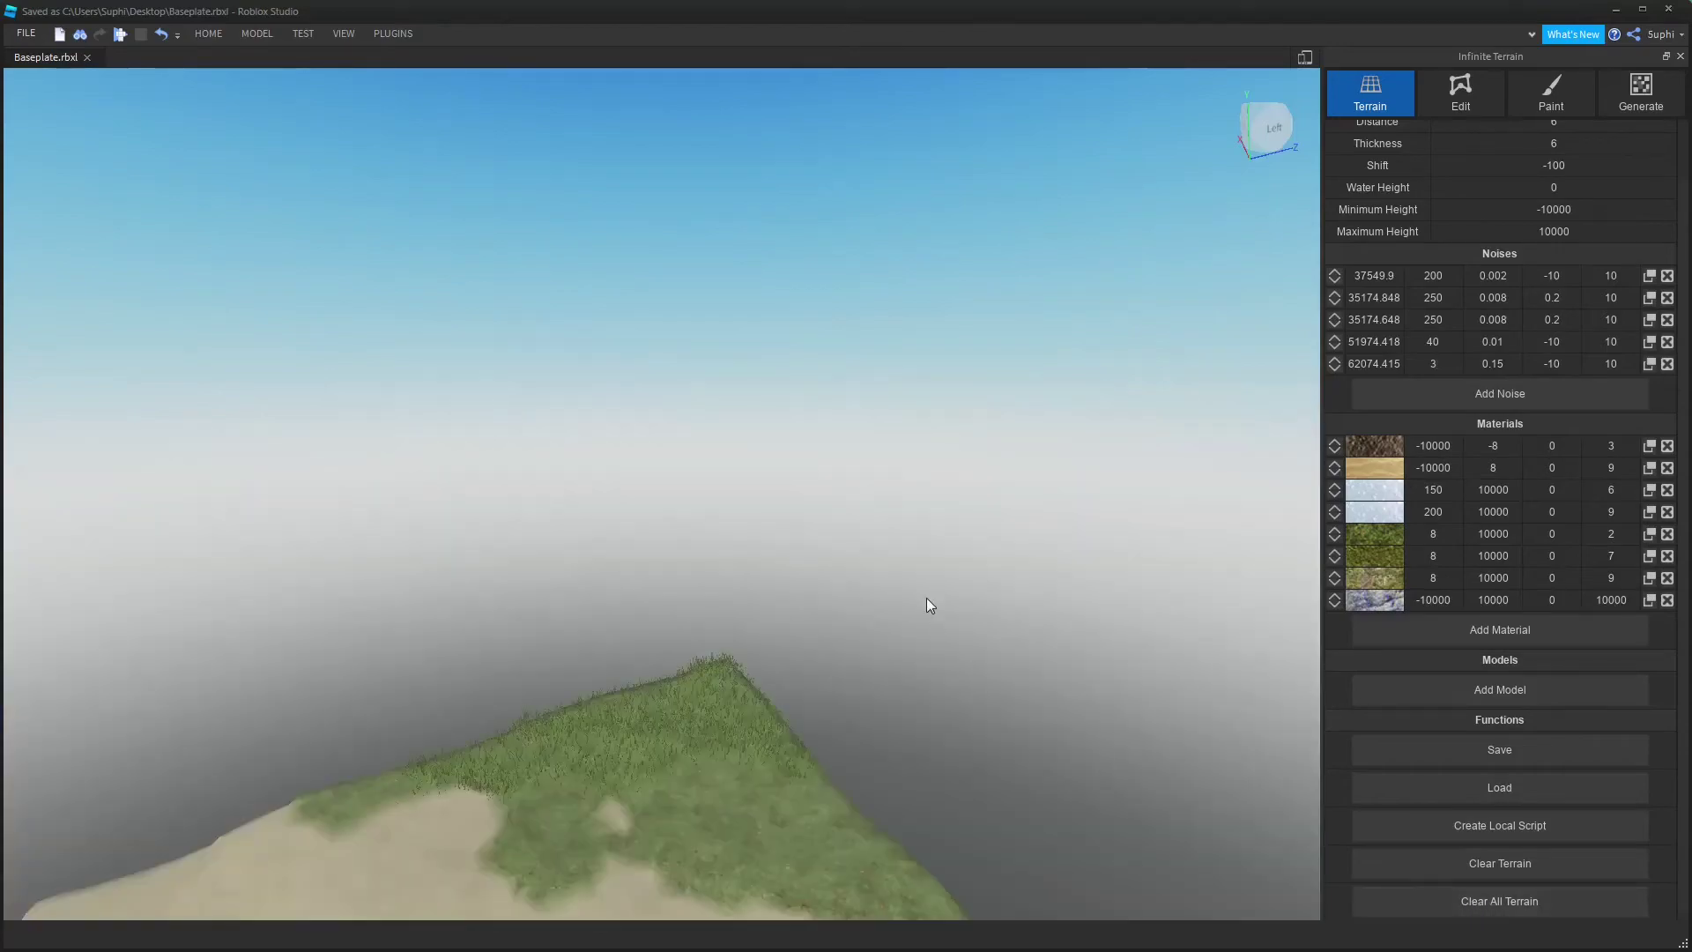
key("w")
right_click_drag(927, 598, 923, 592)
key("w")
key("w")
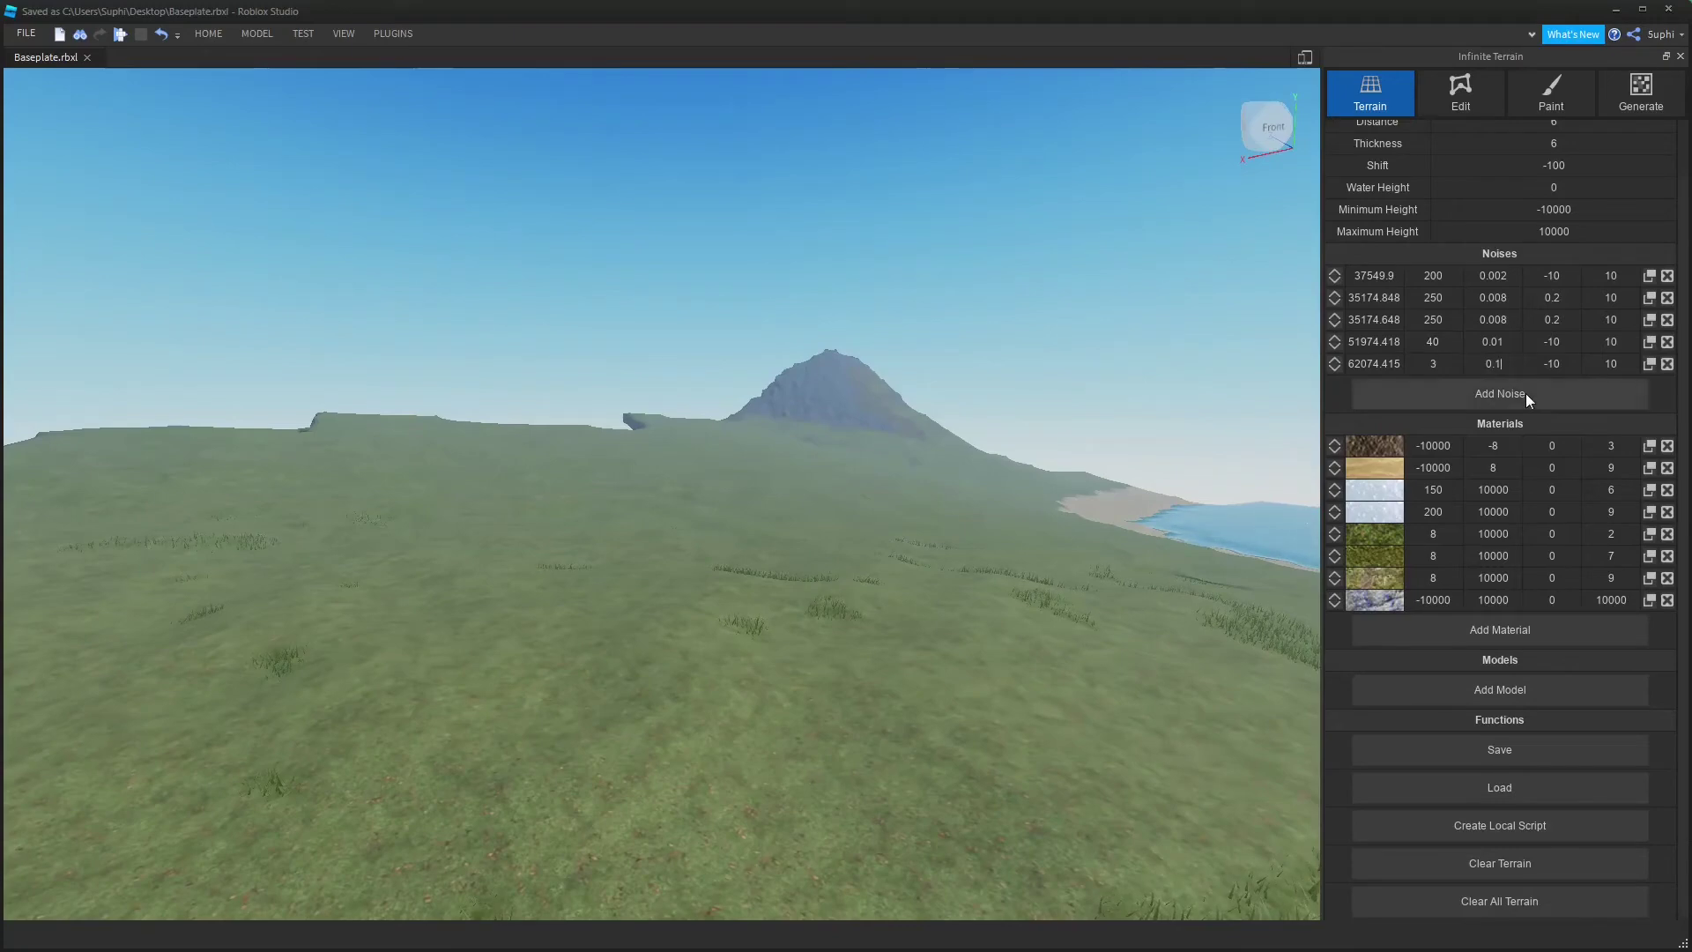
Set the fifth noise's frequency to 0.1, regenerate all terrain and inspect the ground and mountains
left_click(1486, 904)
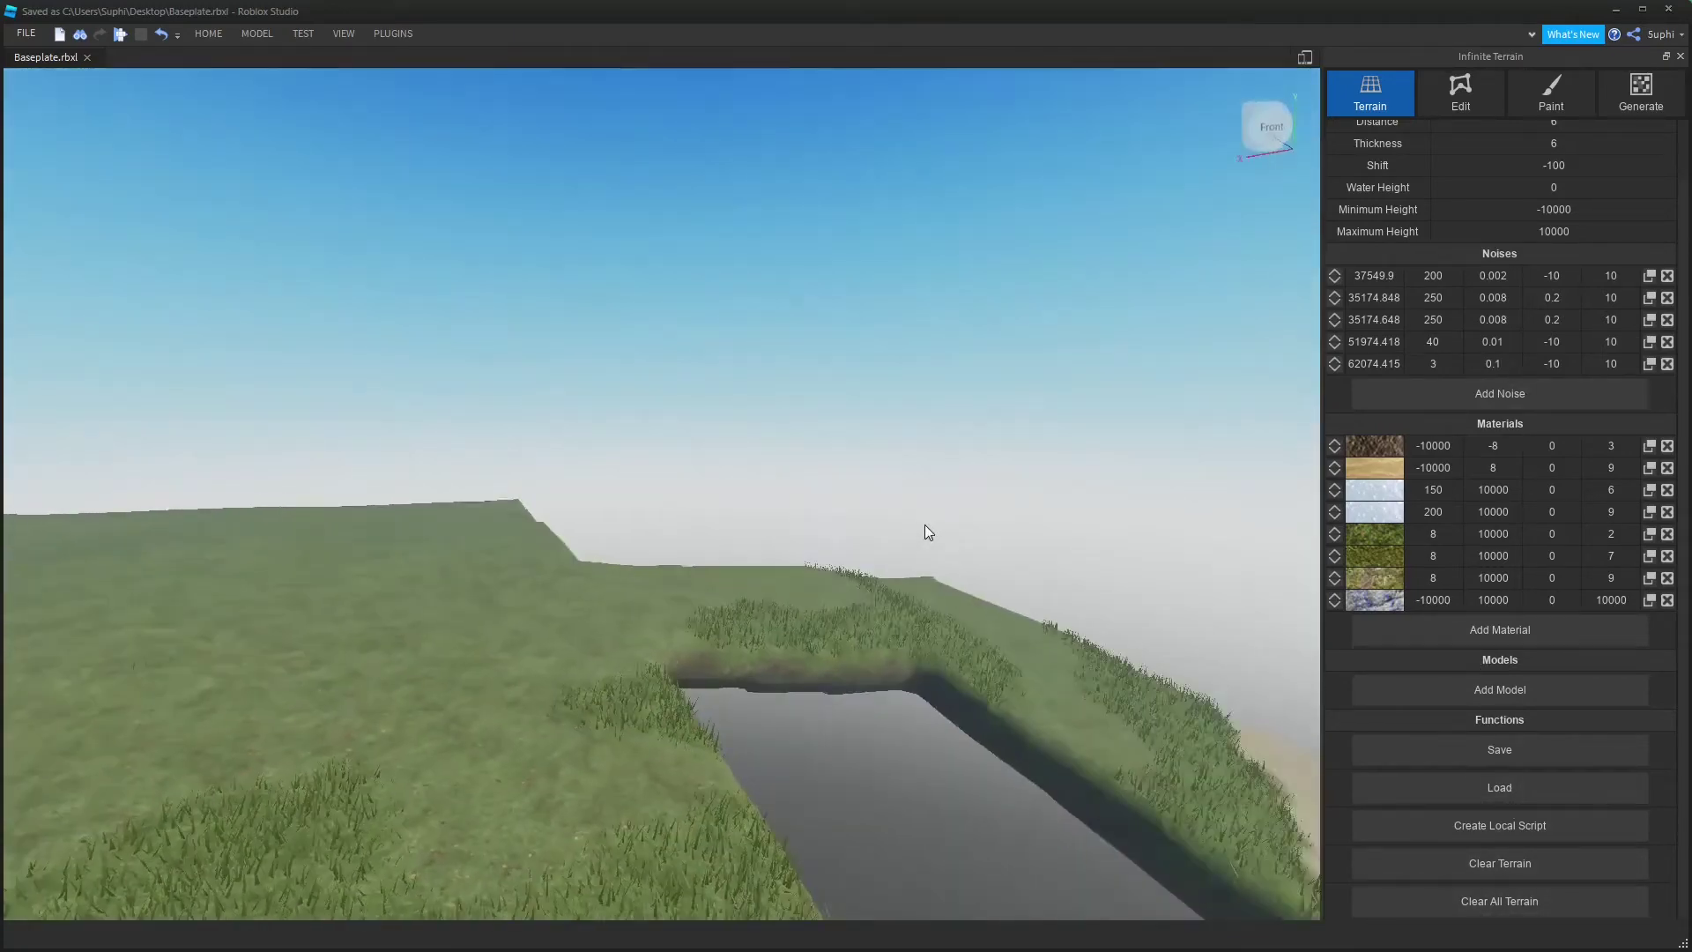
key("w")
right_click_drag(924, 525, 789, 379)
key("w")
key("s")
key("s")
key("d")
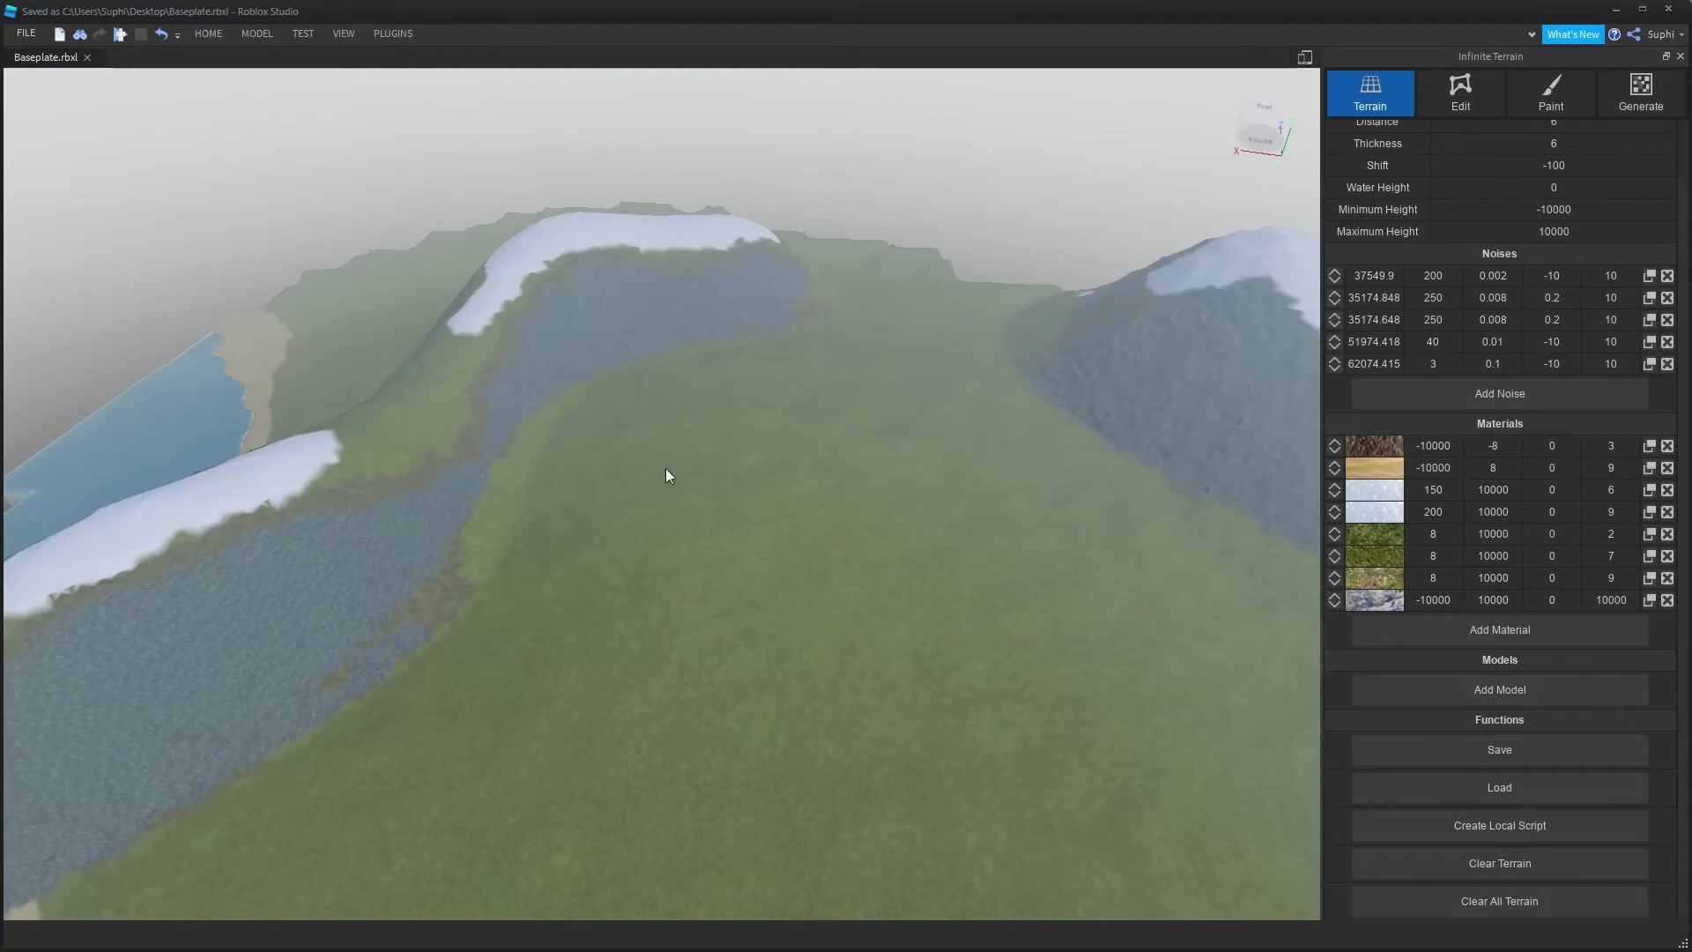
right_click_drag(826, 485, 1018, 533)
Add a noise with amplitude 80 and frequency 0.02, place it above the amplitude 40 noise, regenerate all terrain and inspect it
left_click(1555, 392)
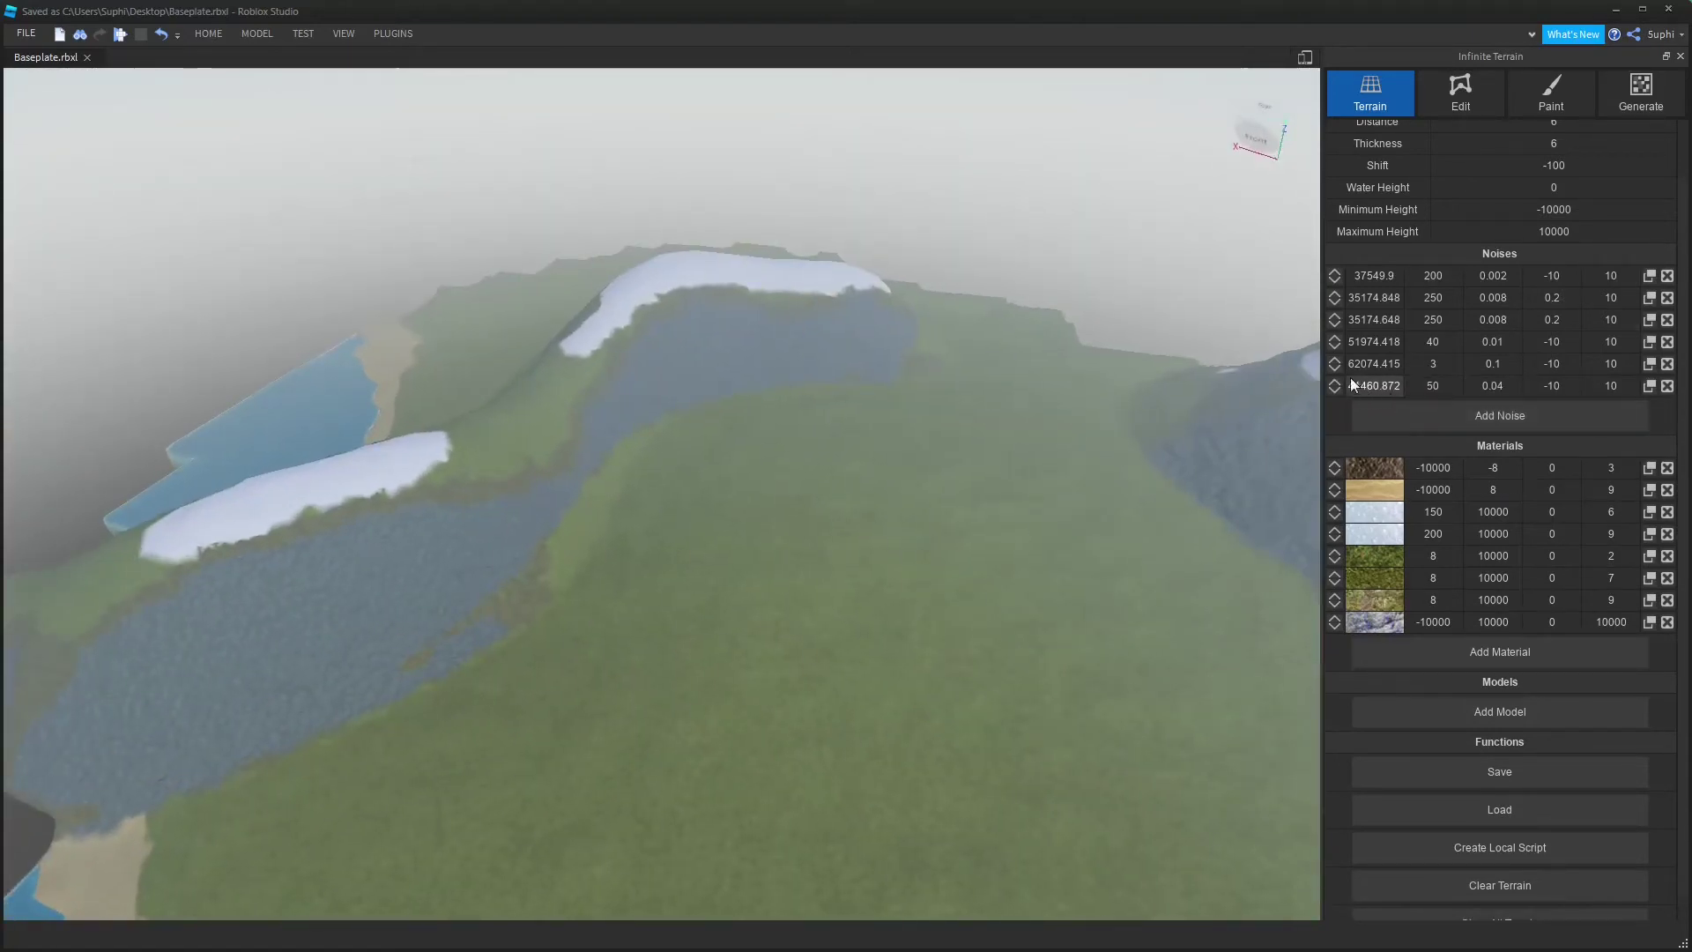
left_click(1336, 358)
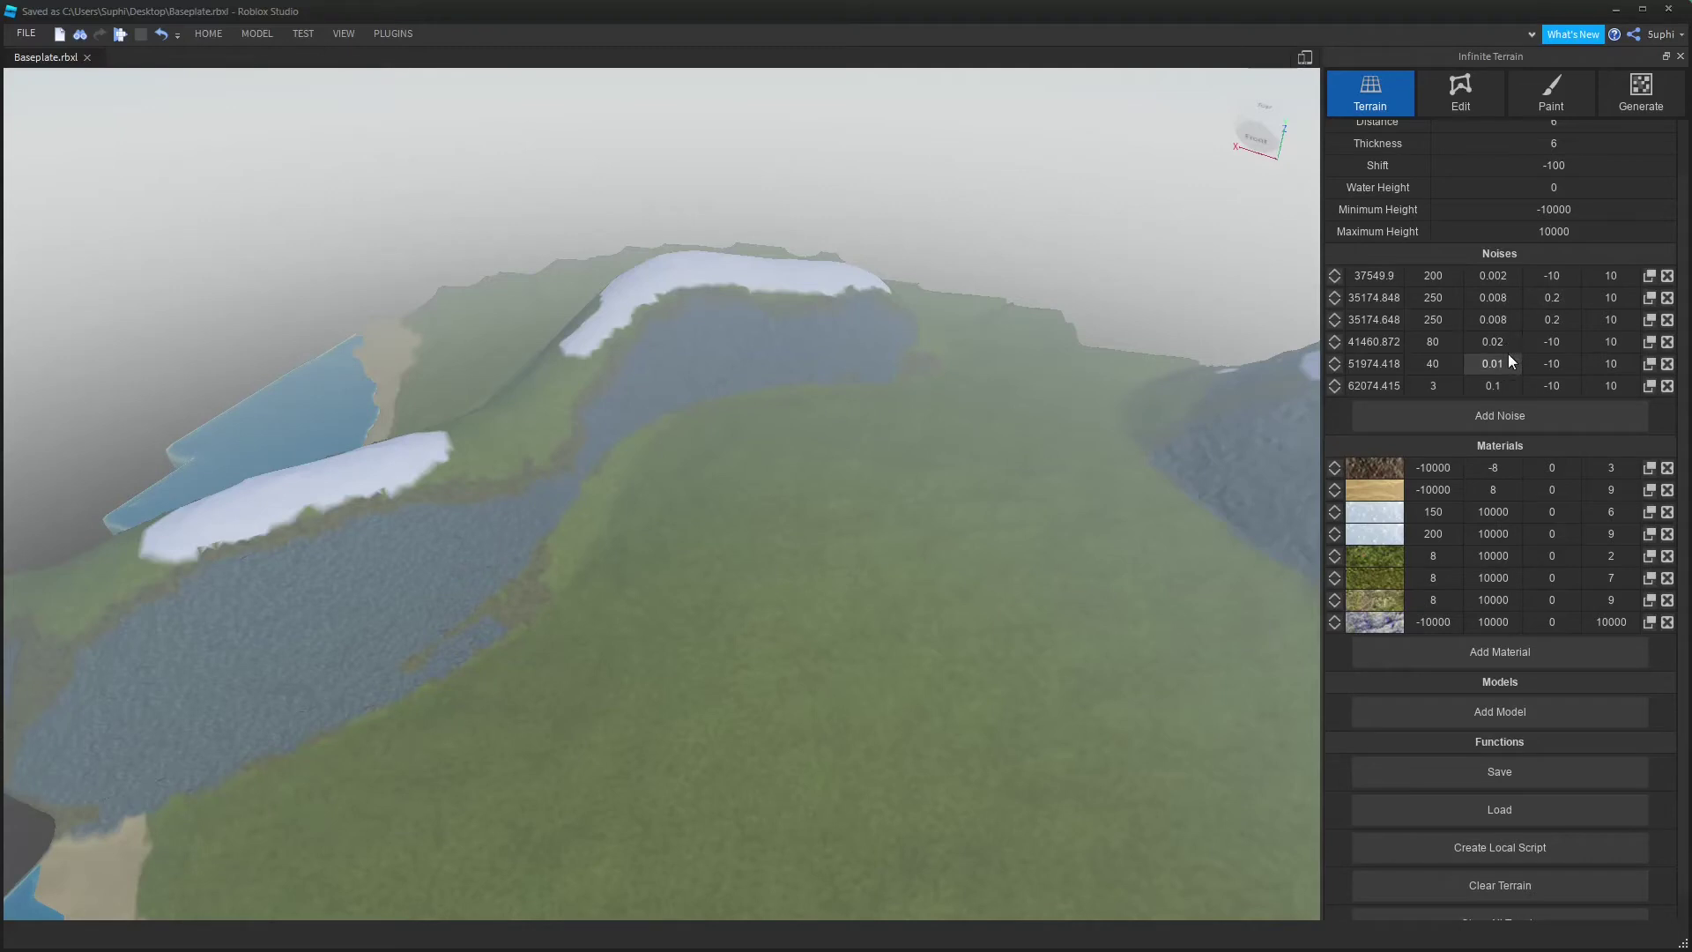
scroll(1499, 854, "down", 1)
left_click(1479, 901)
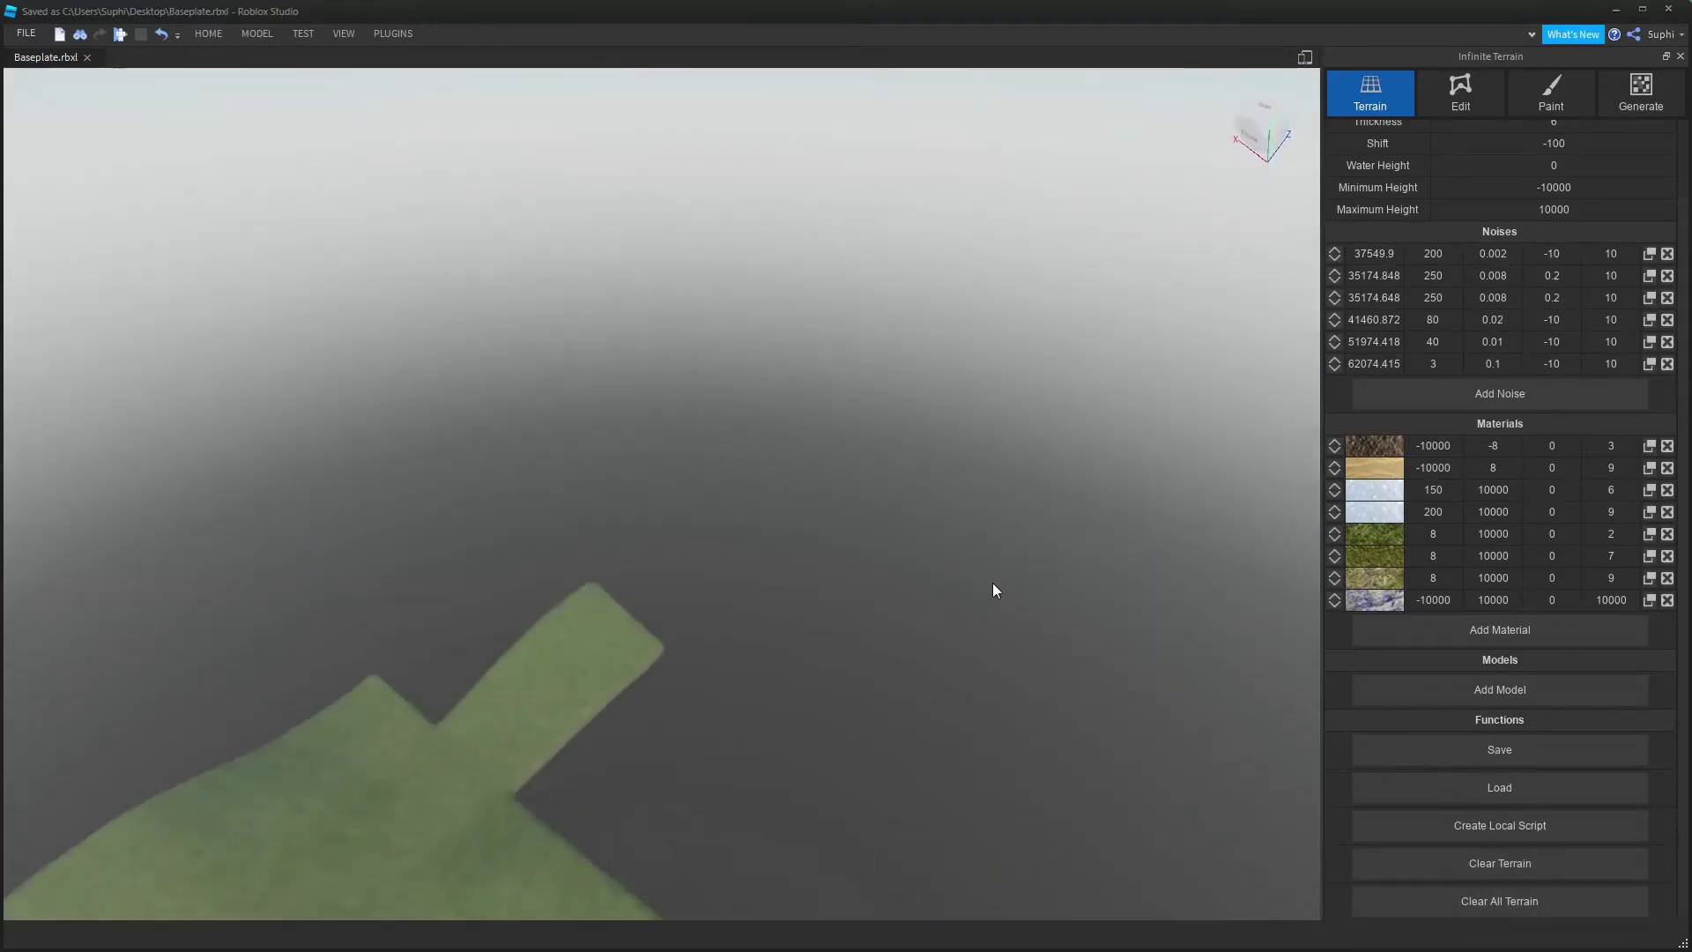
right_click_drag(993, 583, 765, 557)
key("s")
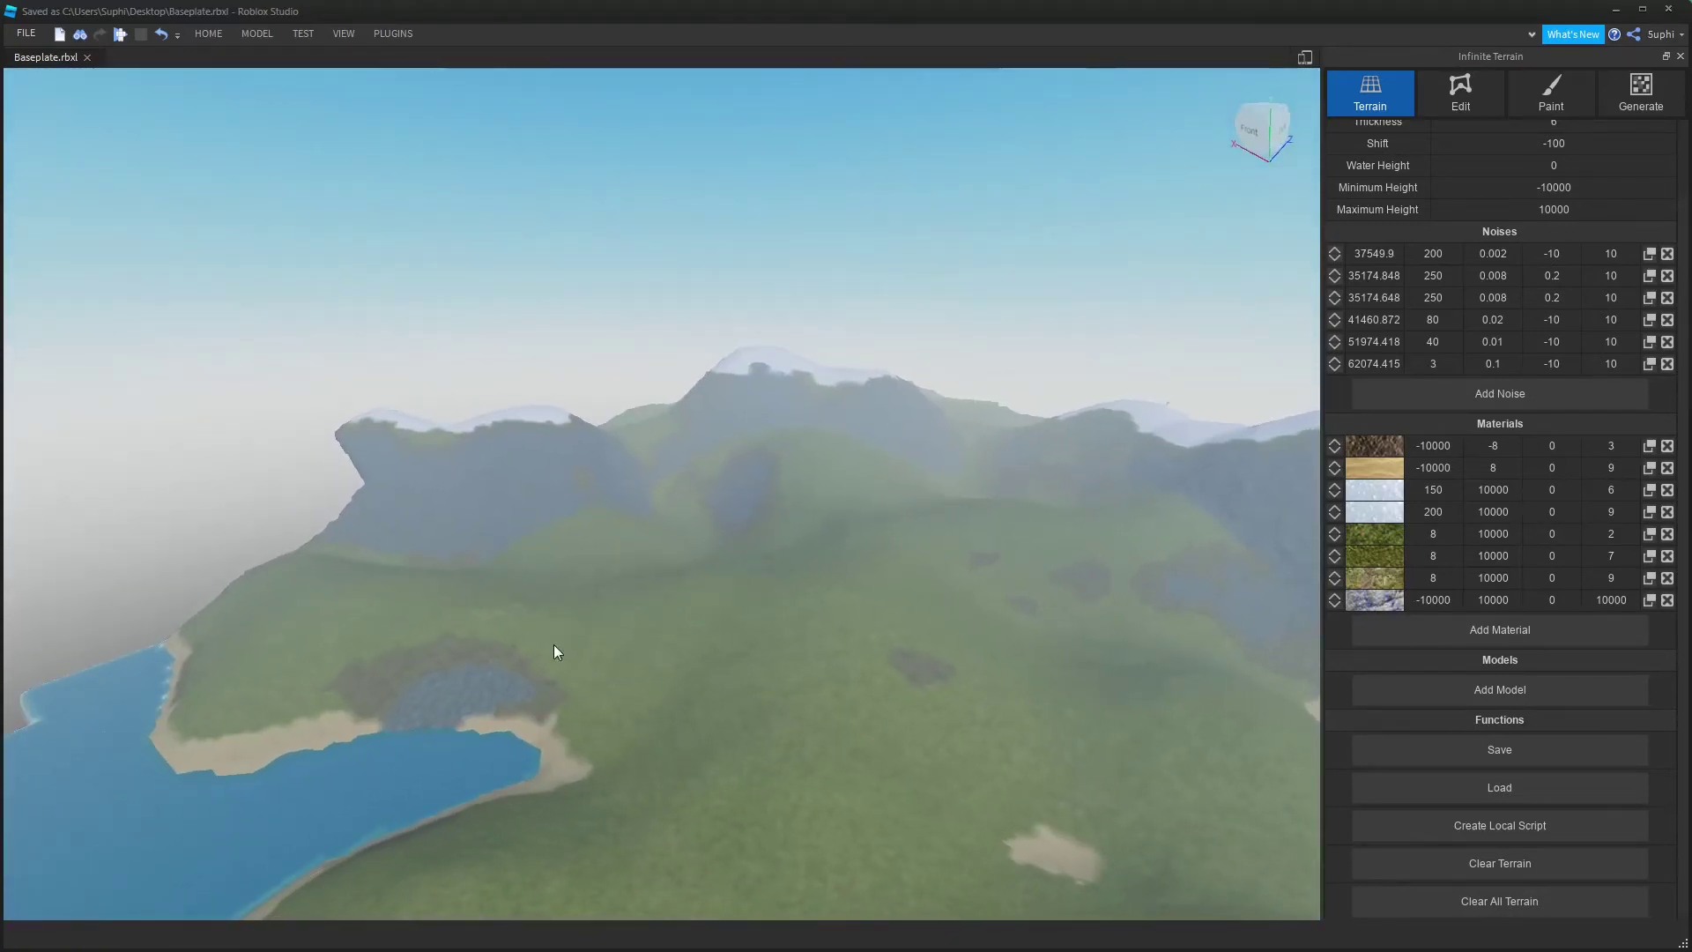
right_click_drag(554, 644, 617, 562)
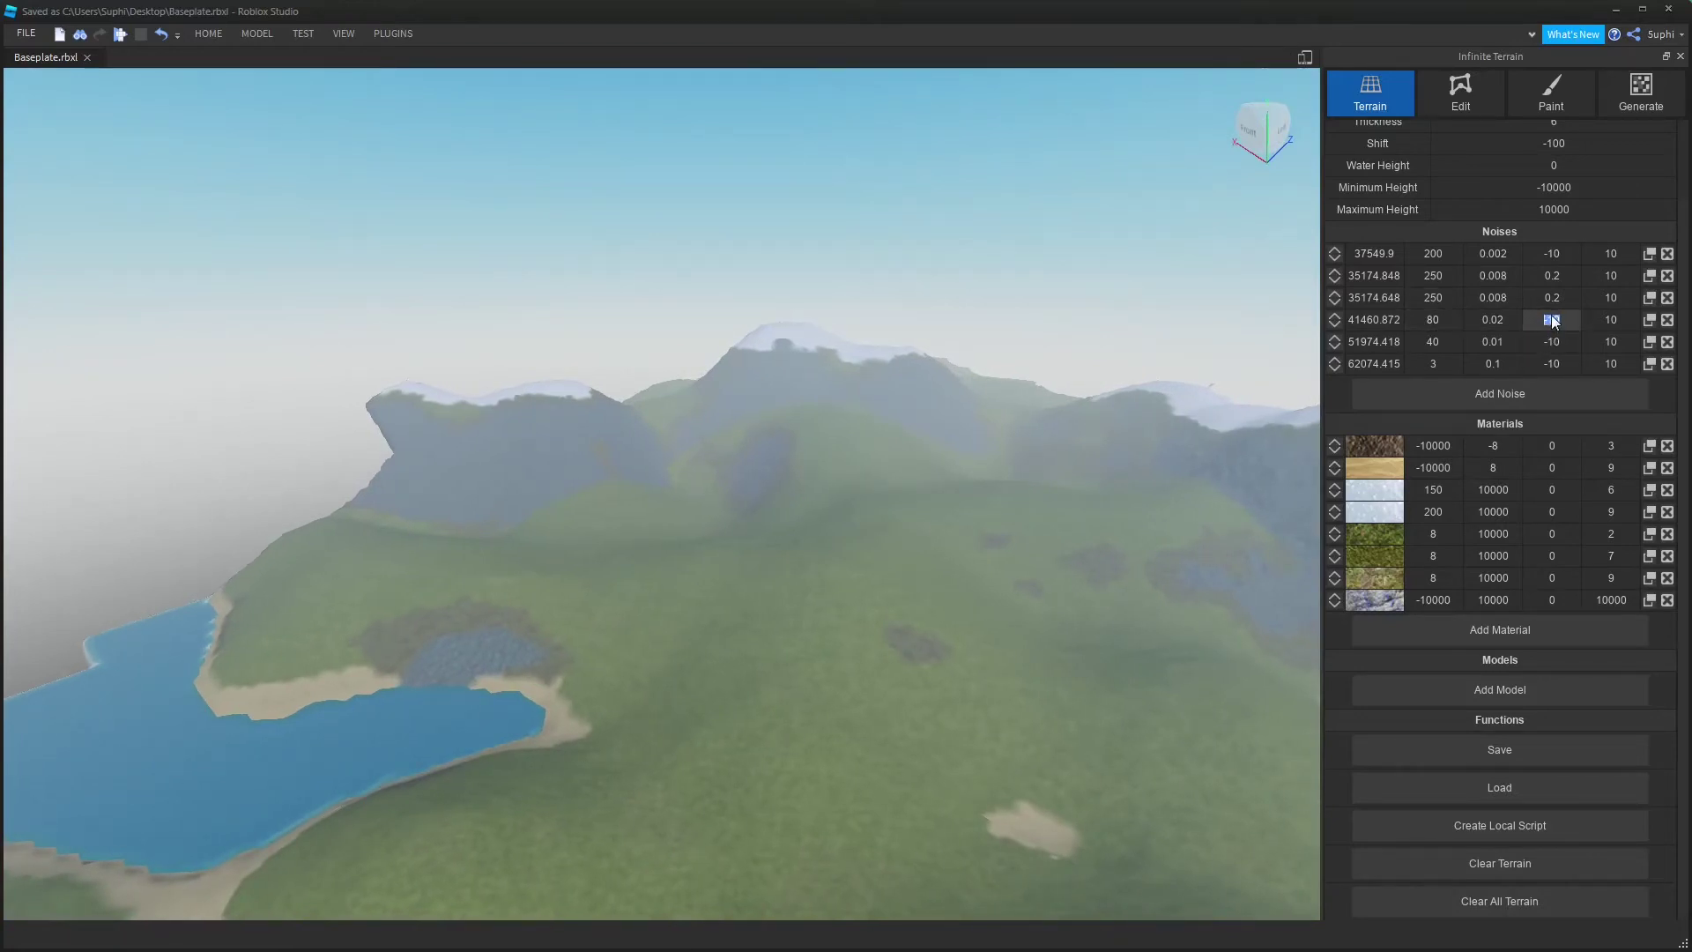
Set the minimum clamp of the amplitude 80 noise to 0, then regenerate the terrain and inspect the hills and coastline
left_click(1483, 860)
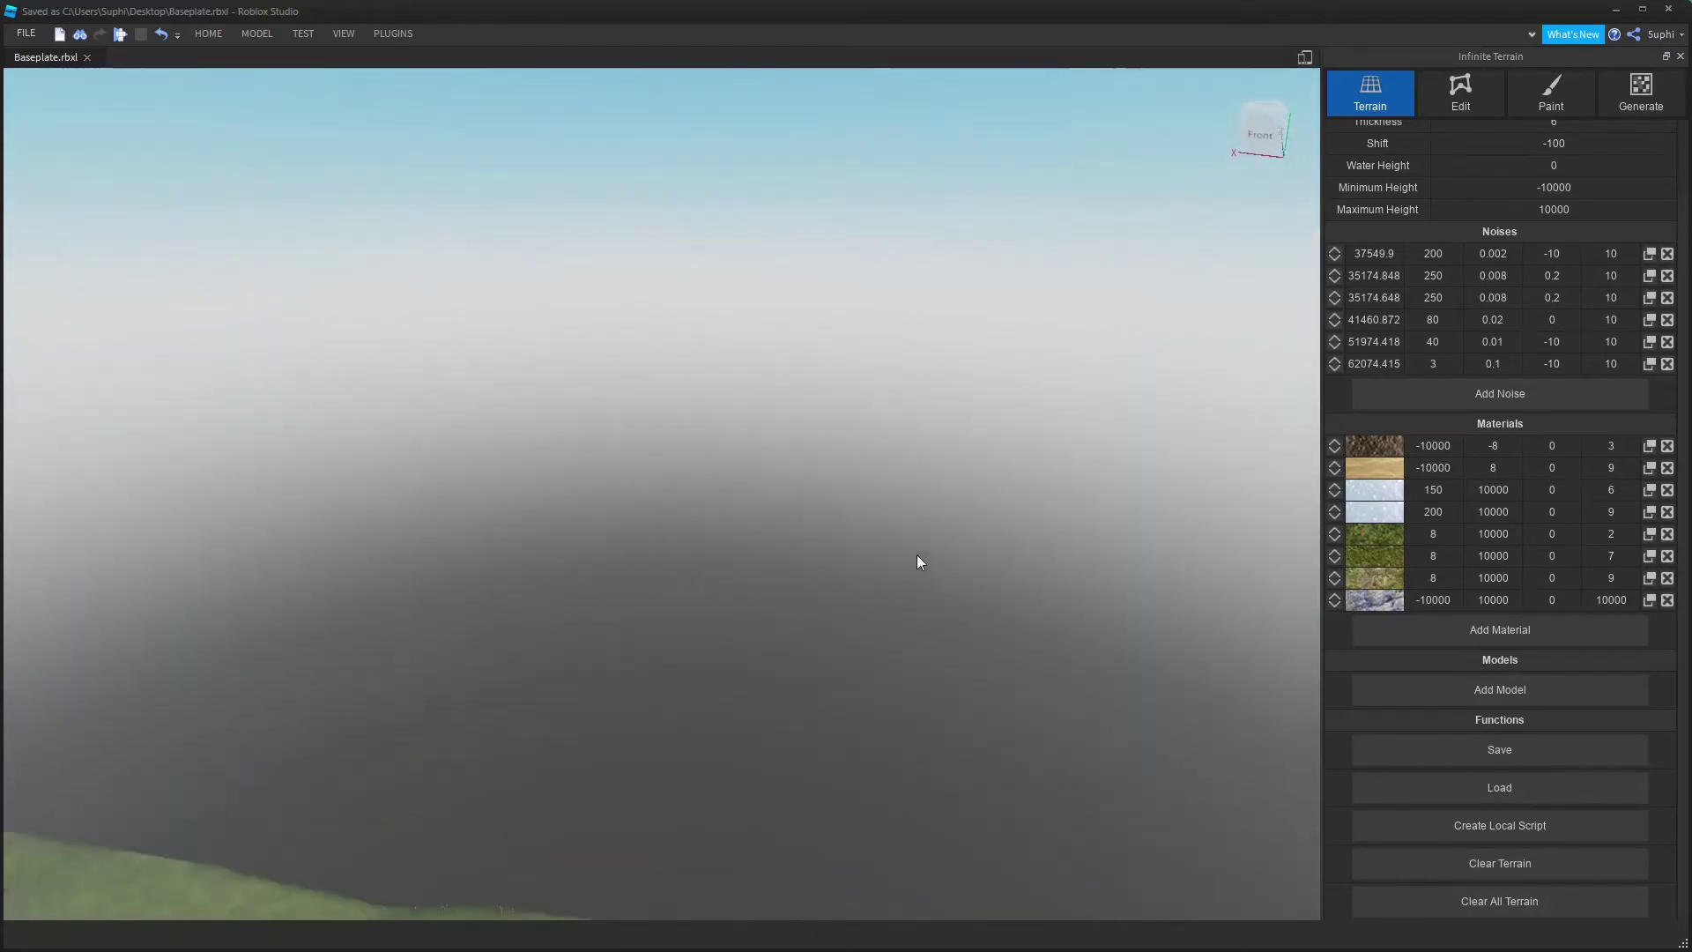
mouse_move(918, 559)
right_mouse_down()
mouse_move(903, 562)
mouse_move(940, 559)
mouse_move(916, 556)
right_mouse_up()
key("s")
key("w")
key("d")
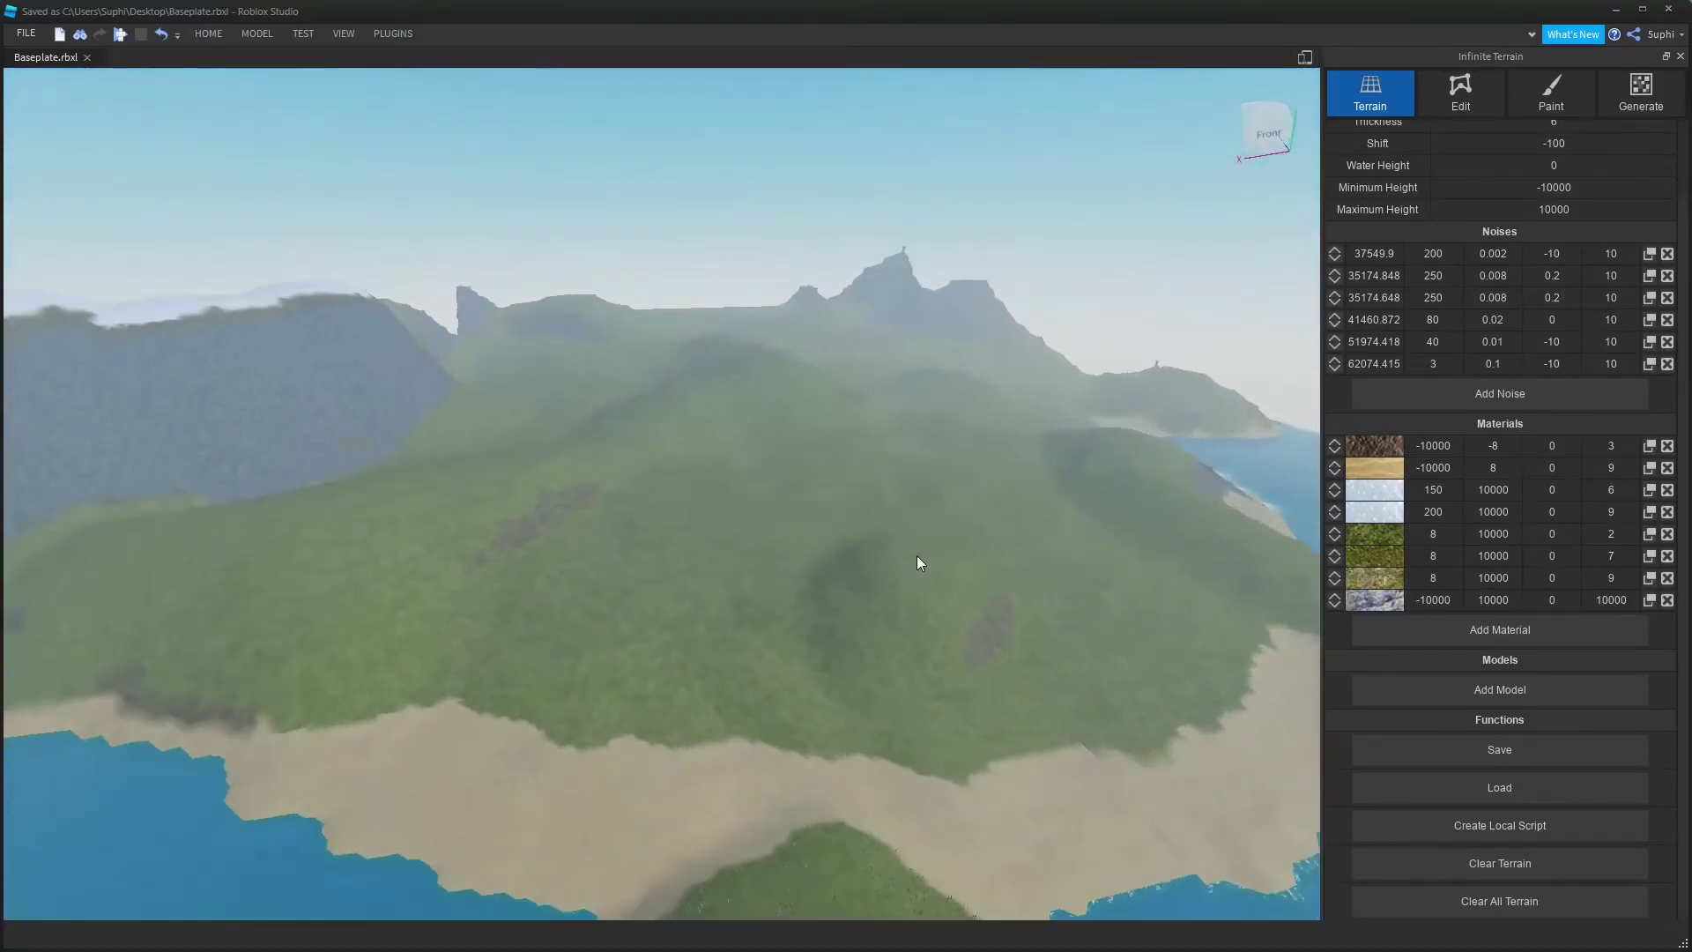
right_click_drag(609, 538, 695, 548)
key("d")
key("w")
Start a playtest and walk the character across the hills to examine the generated terrain from ground level
key("F5")
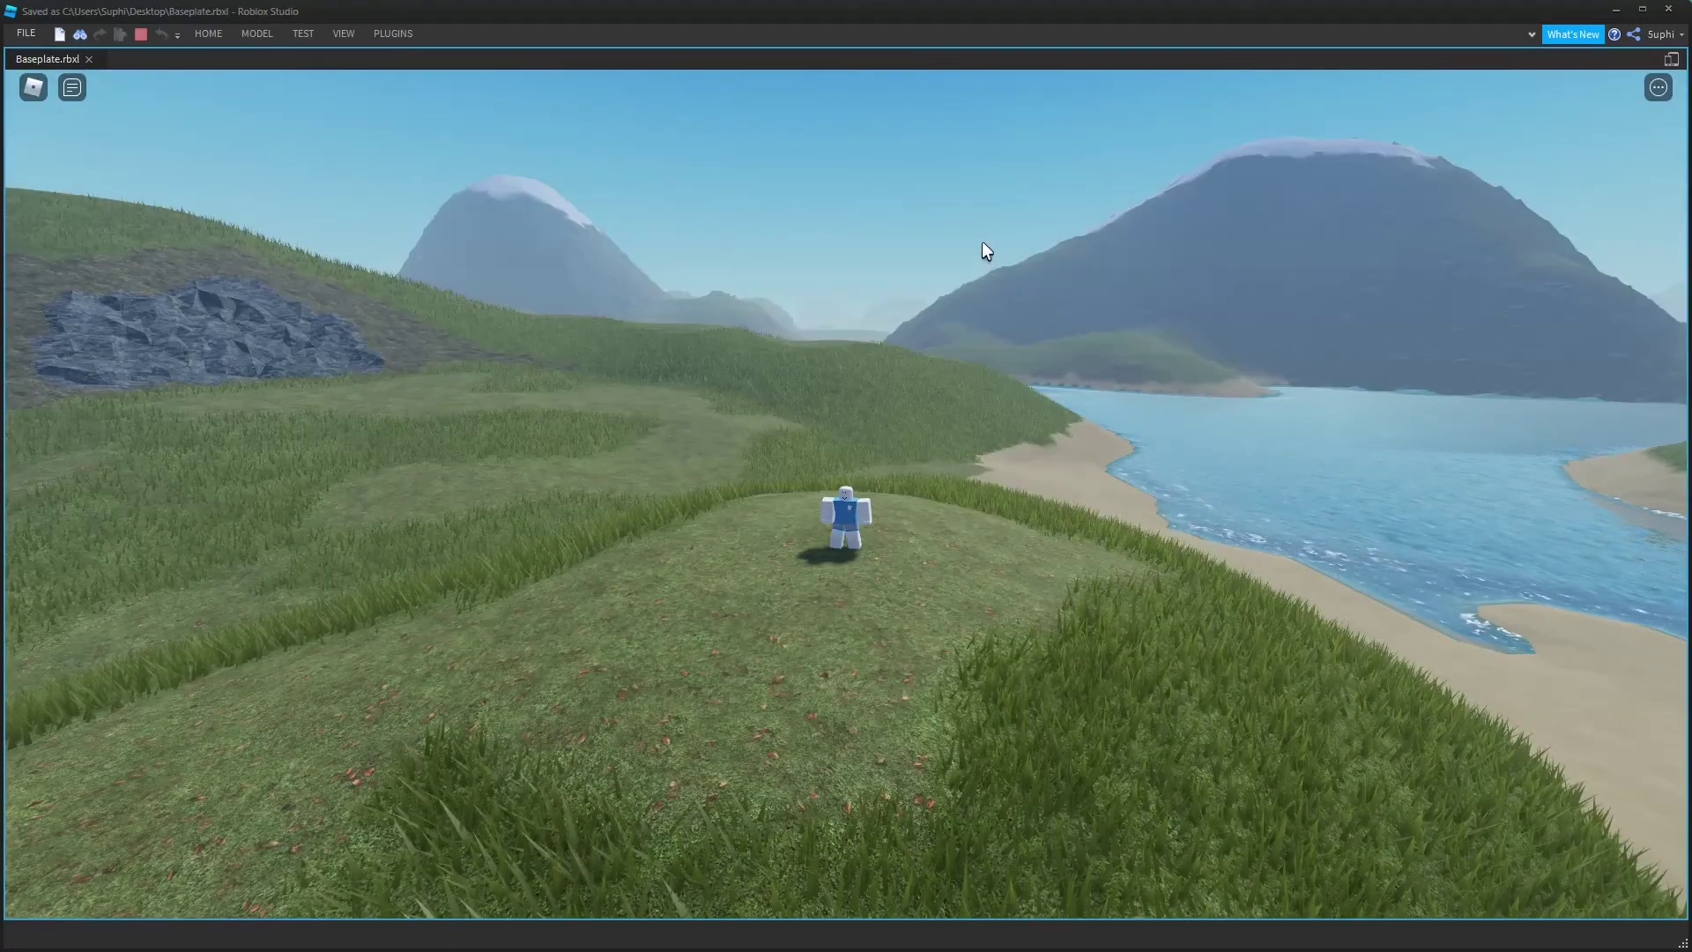
key("w")
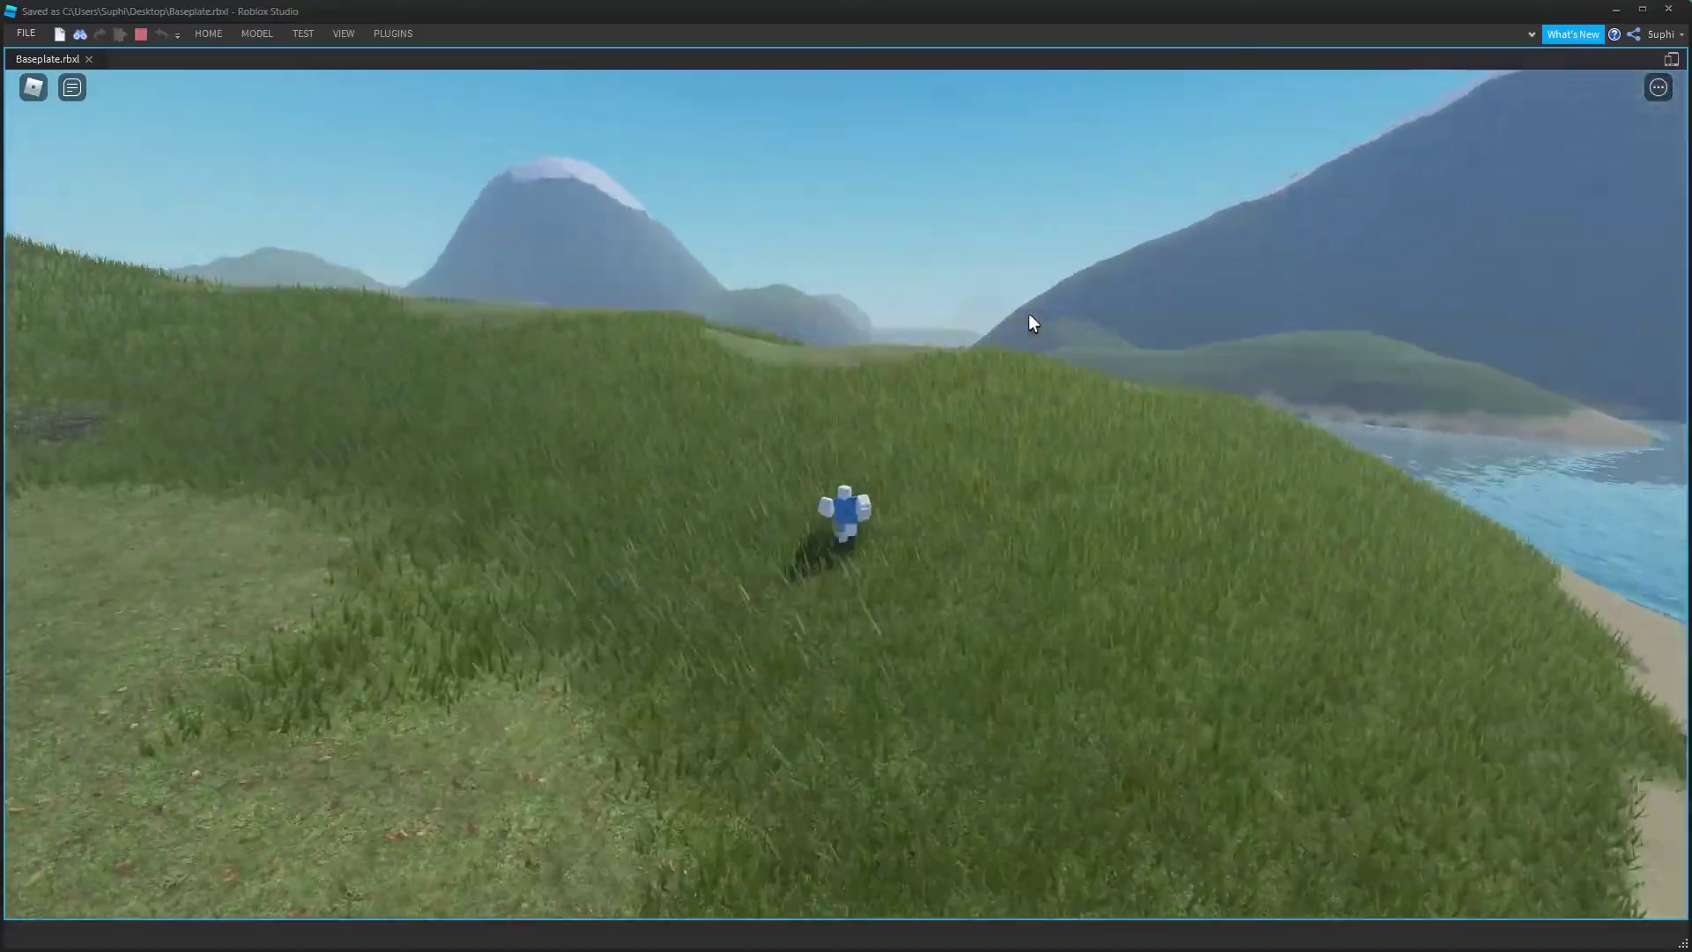
right_click_drag(1028, 313, 1029, 314)
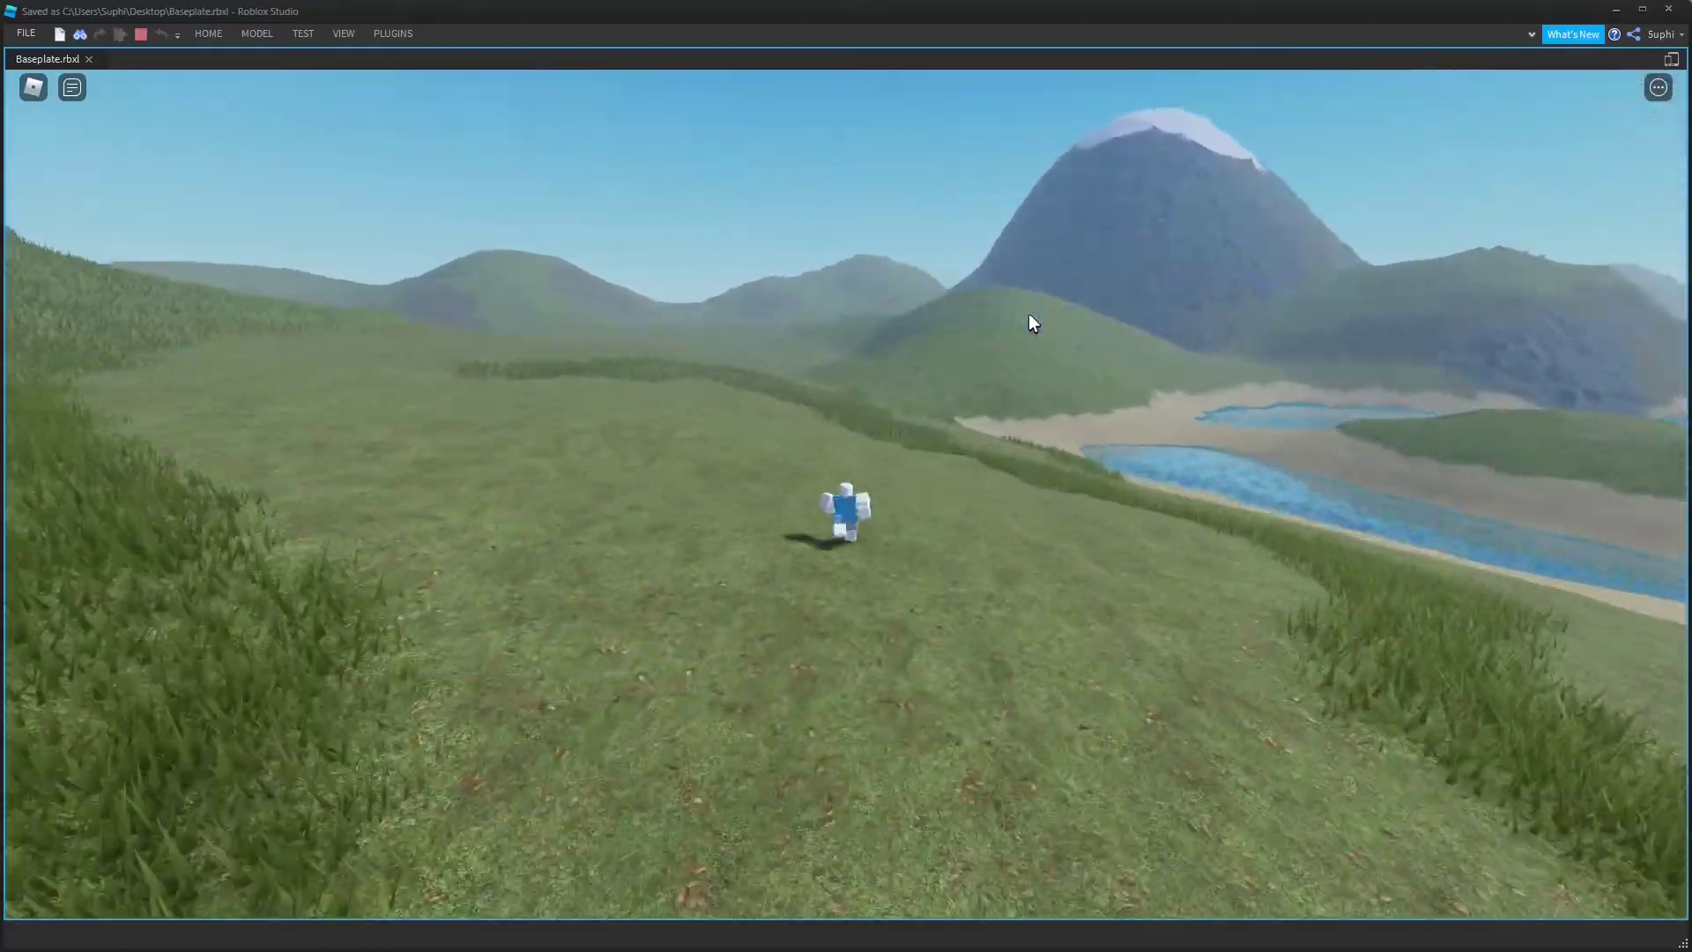
key("w")
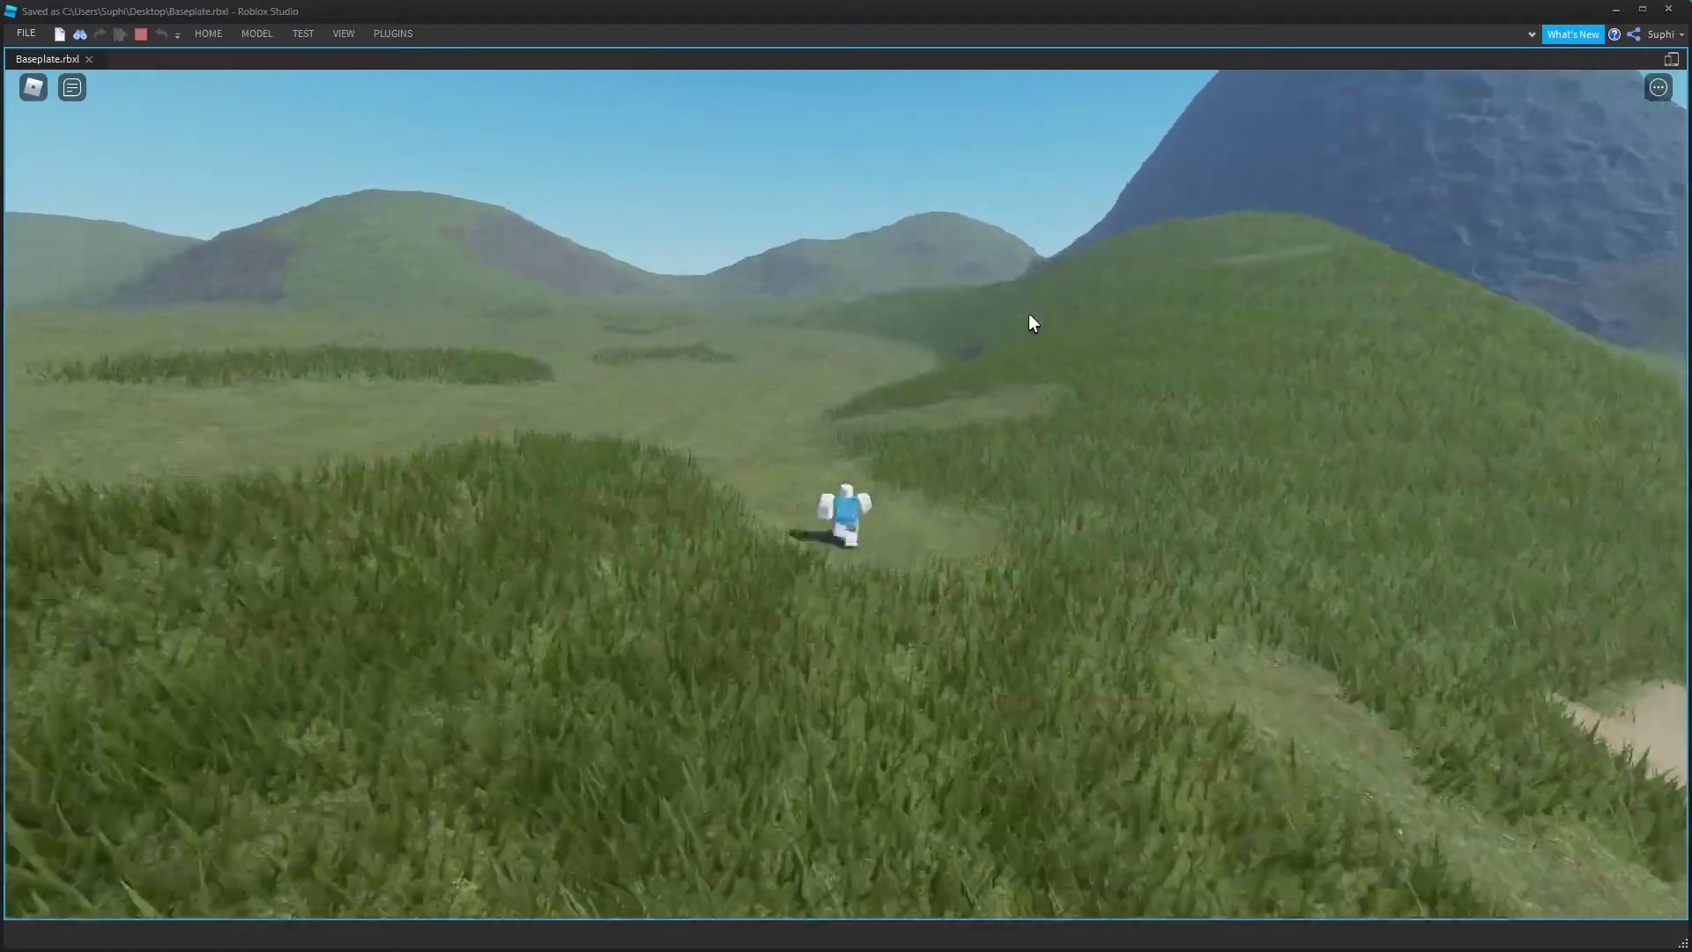
key("w")
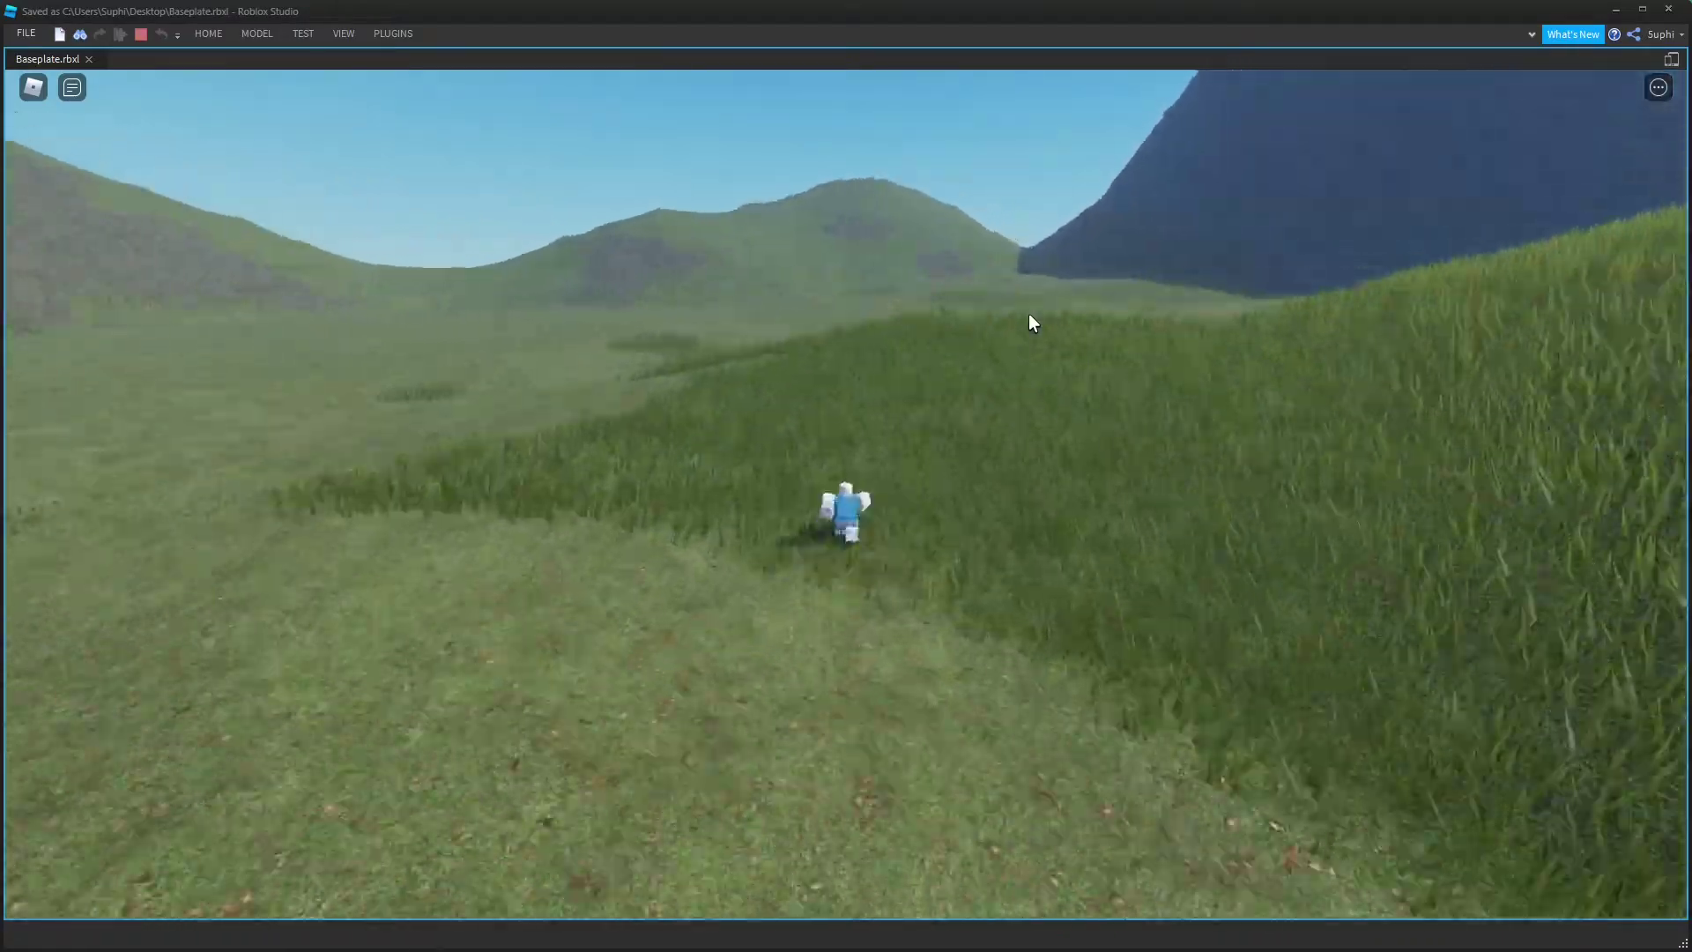
key("w")
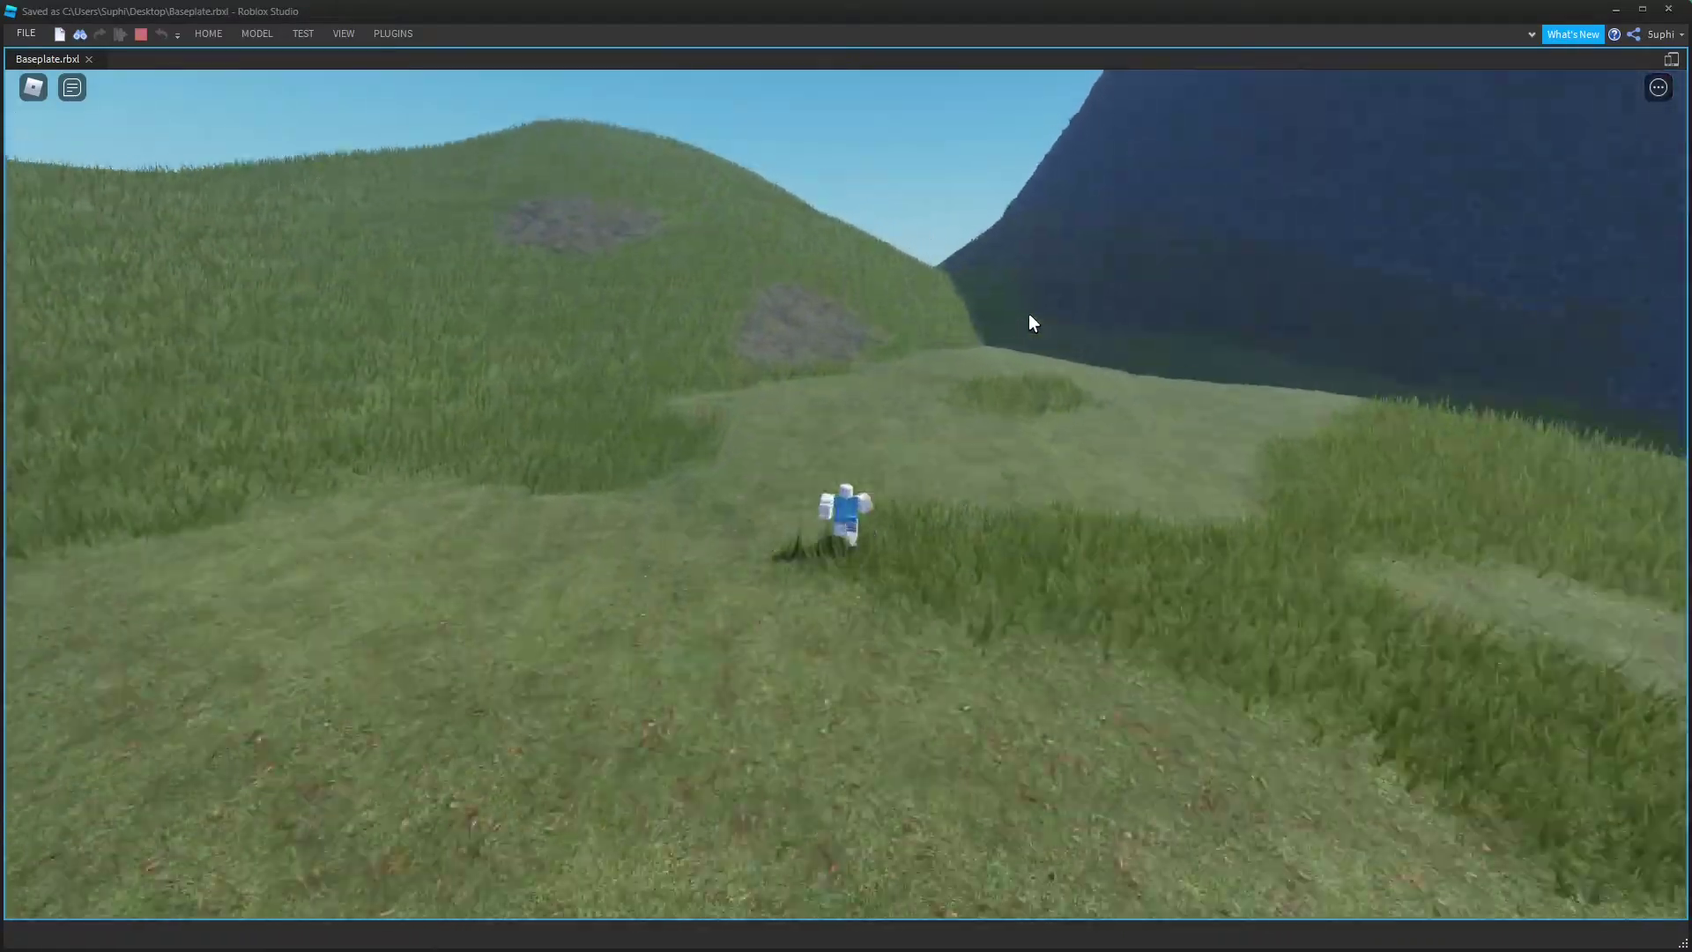
key("w")
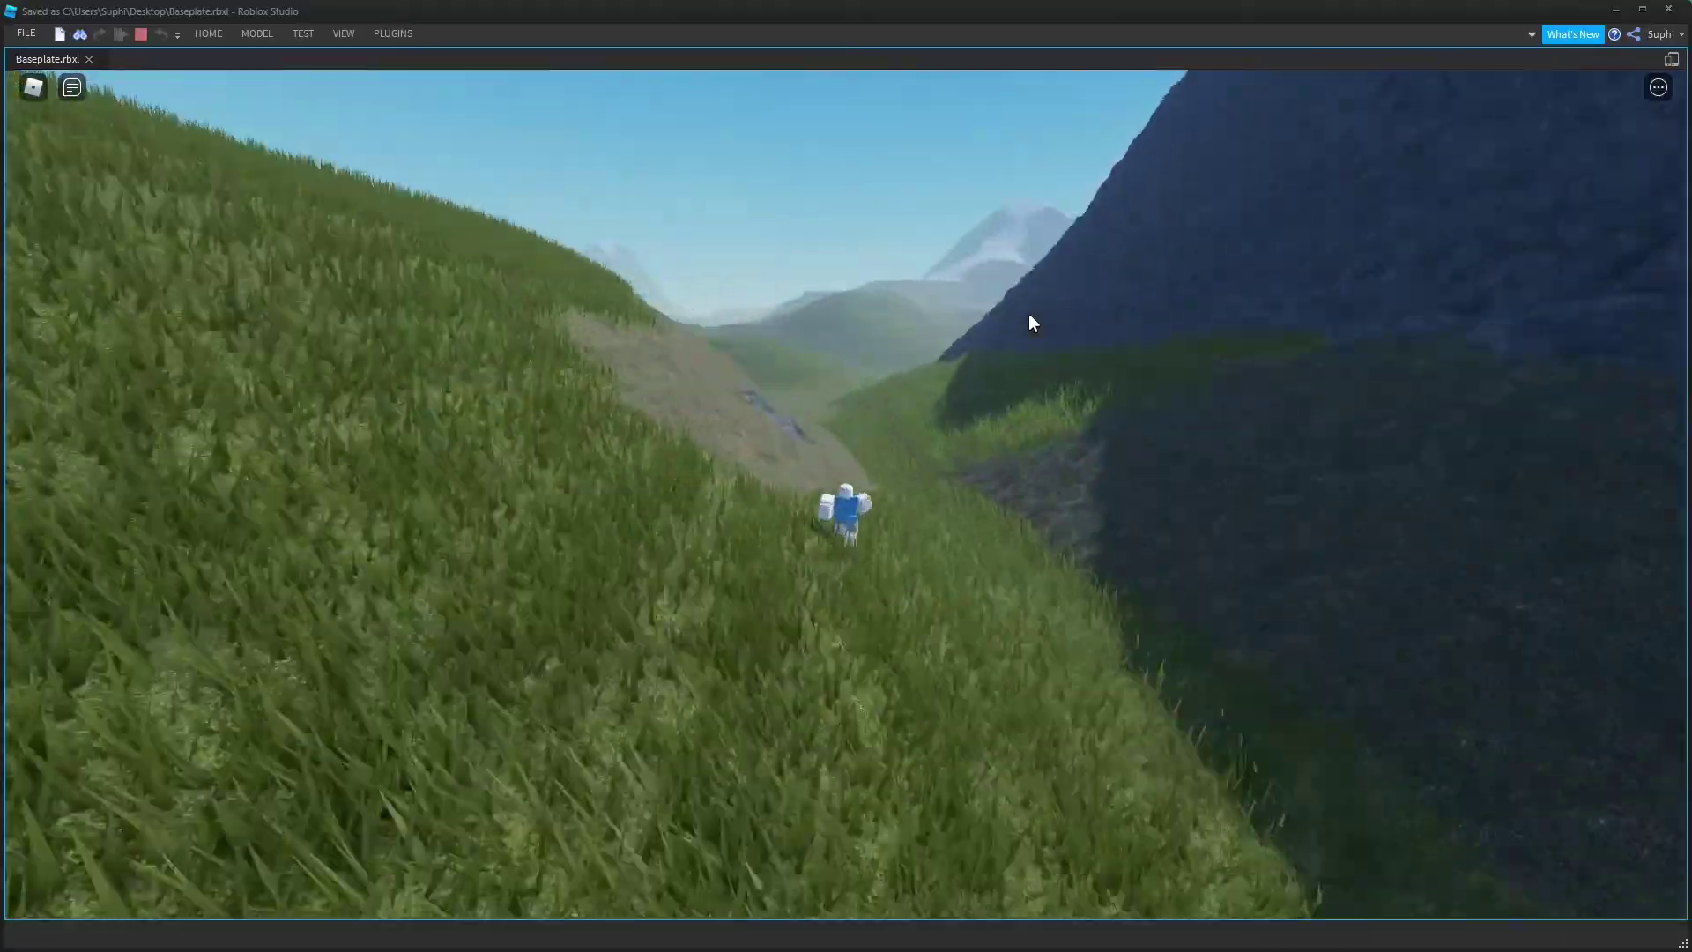
key("w")
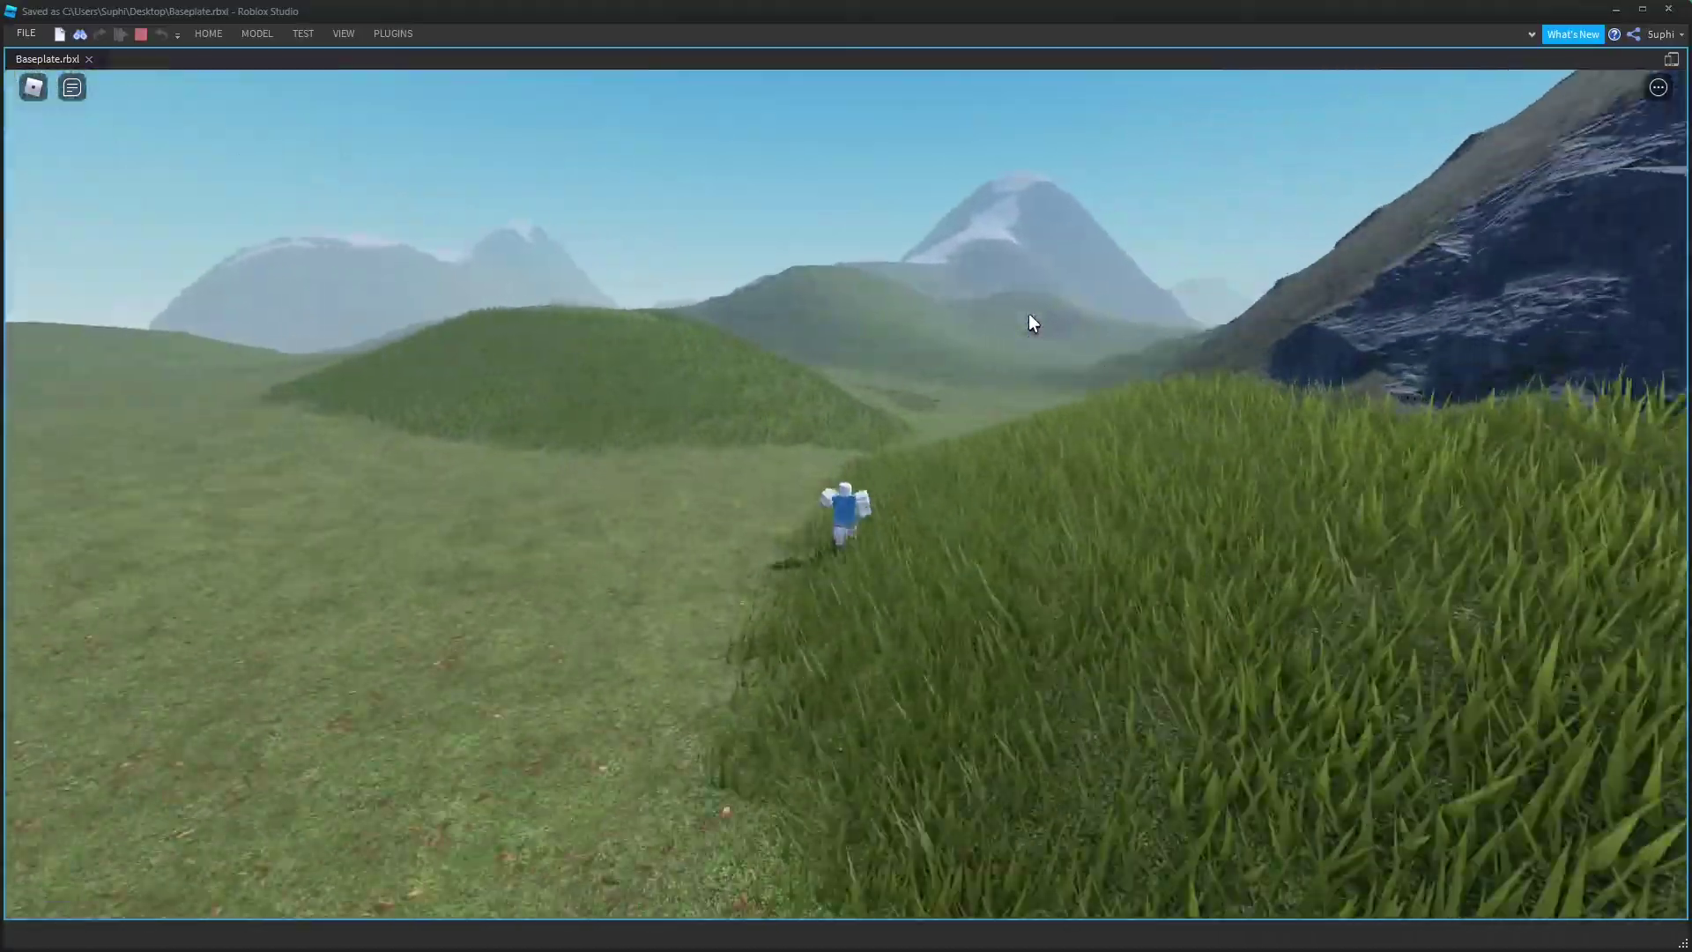
key("w")
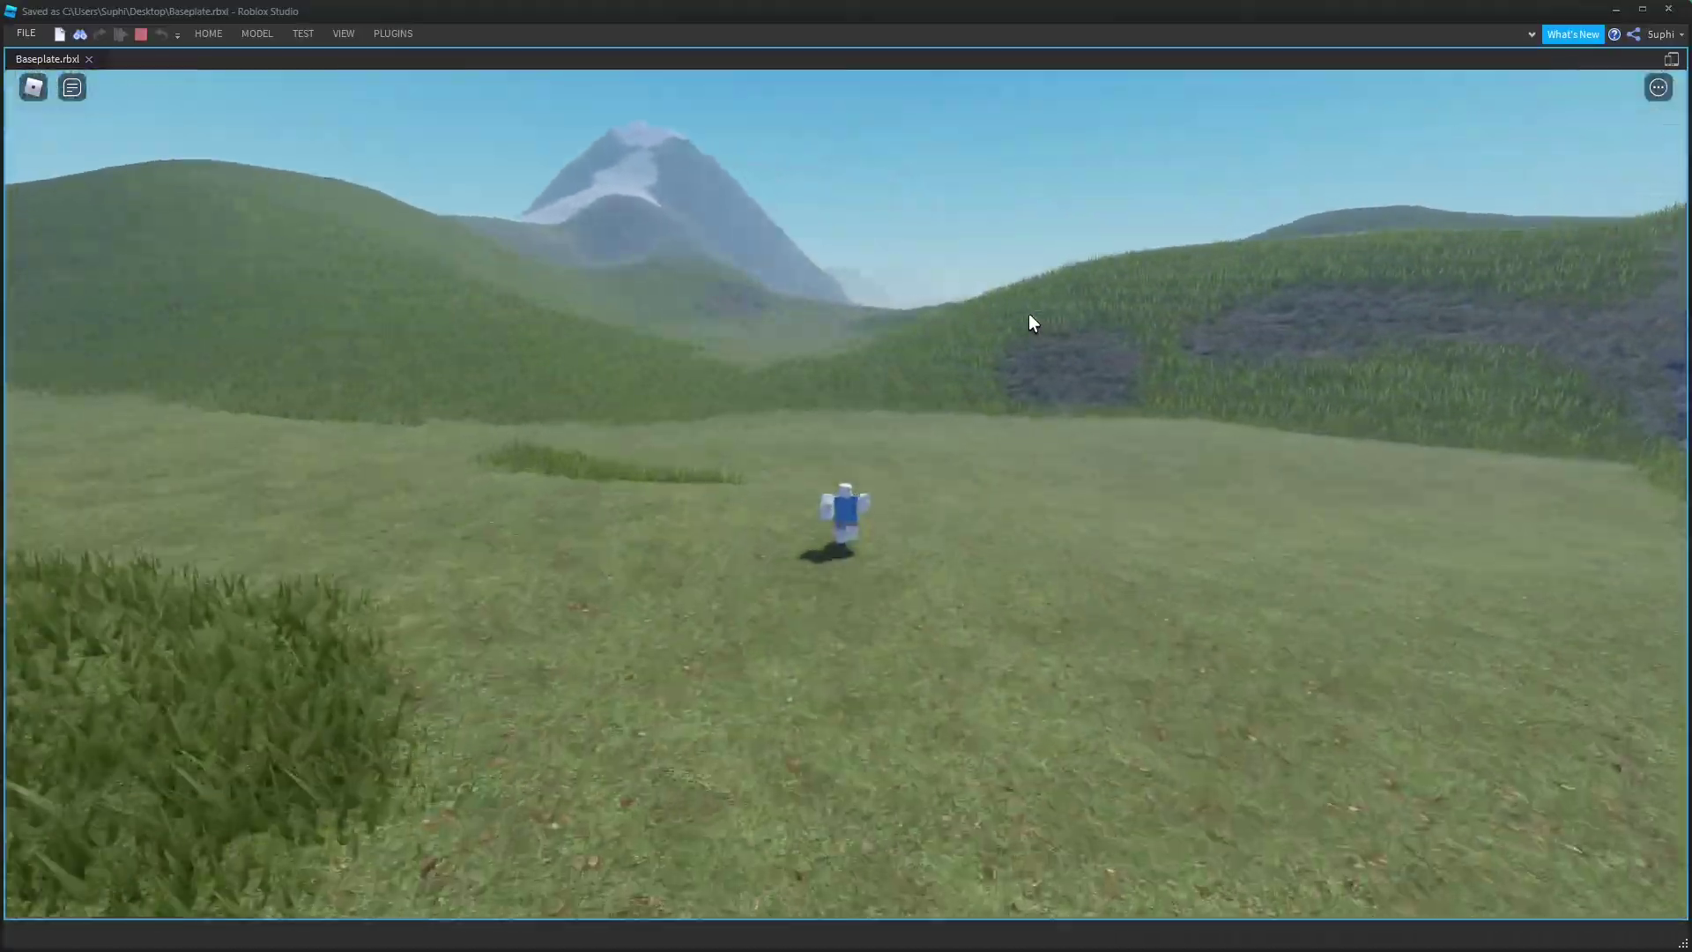
key("w")
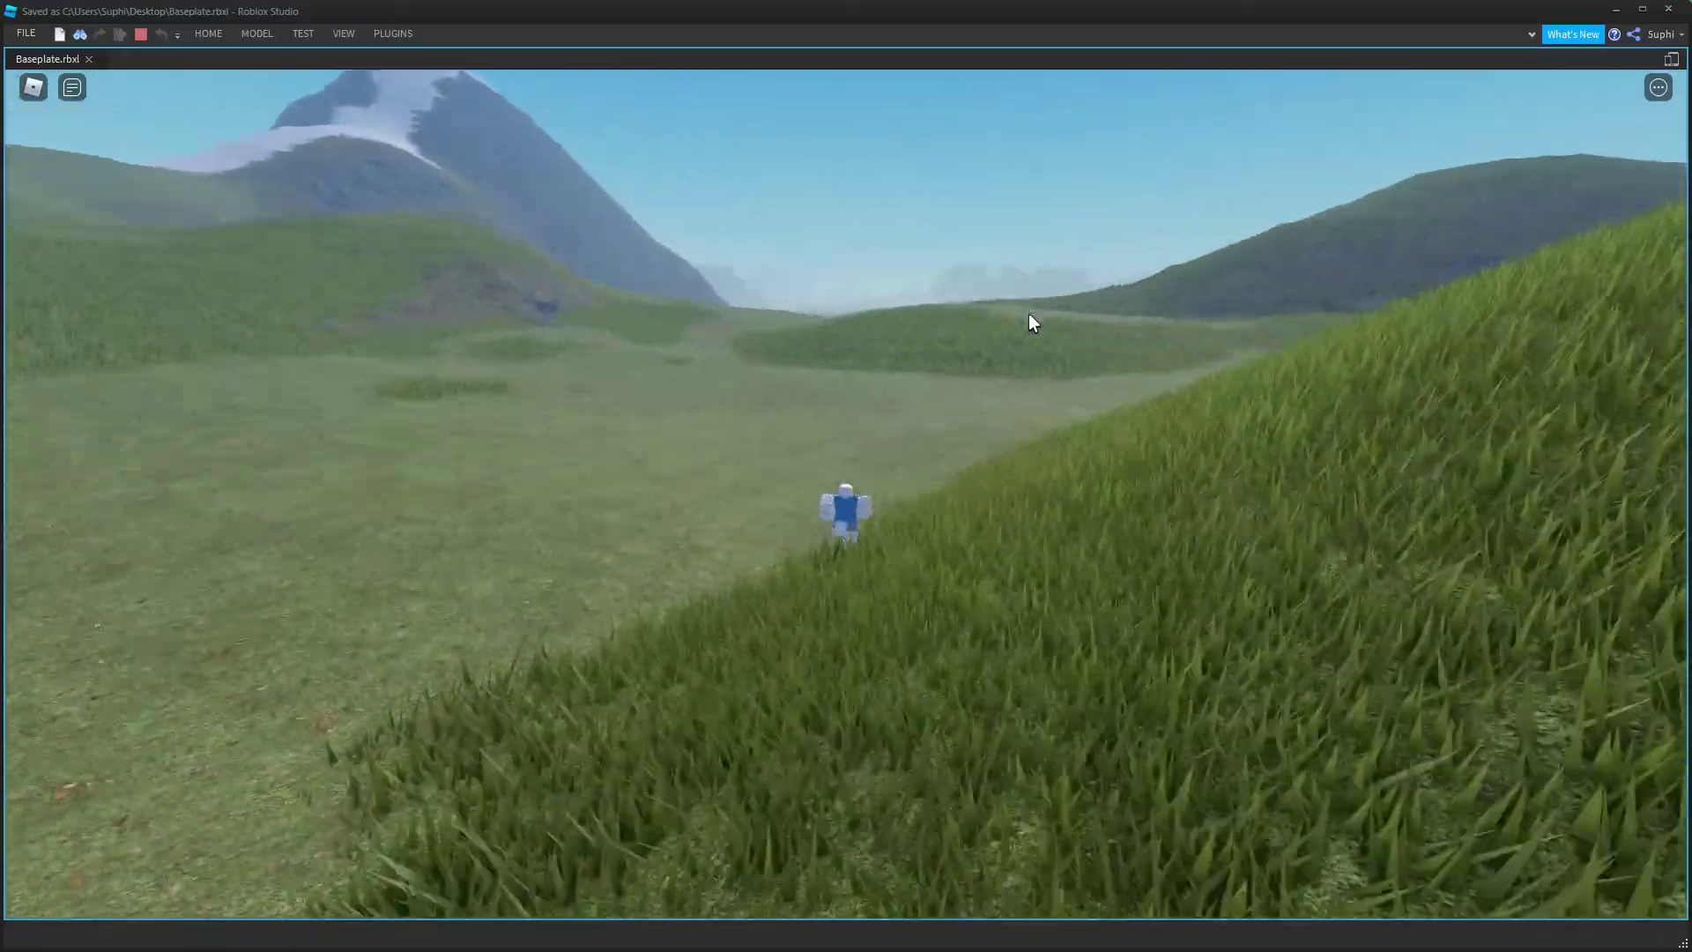
key("w")
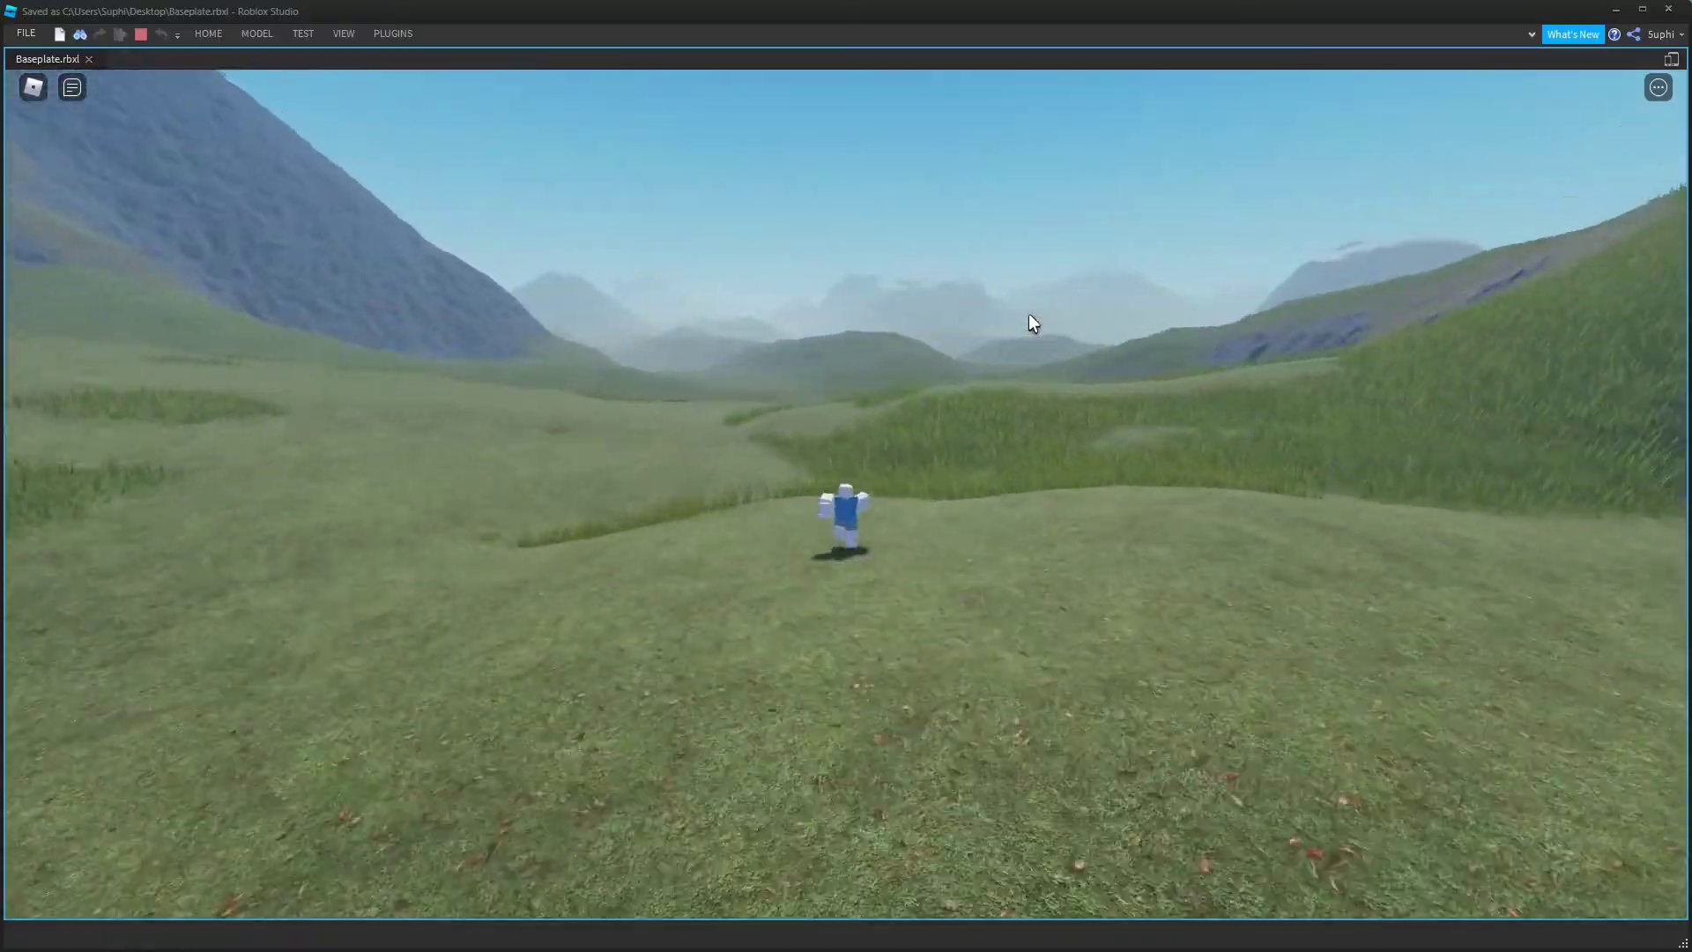
key("w")
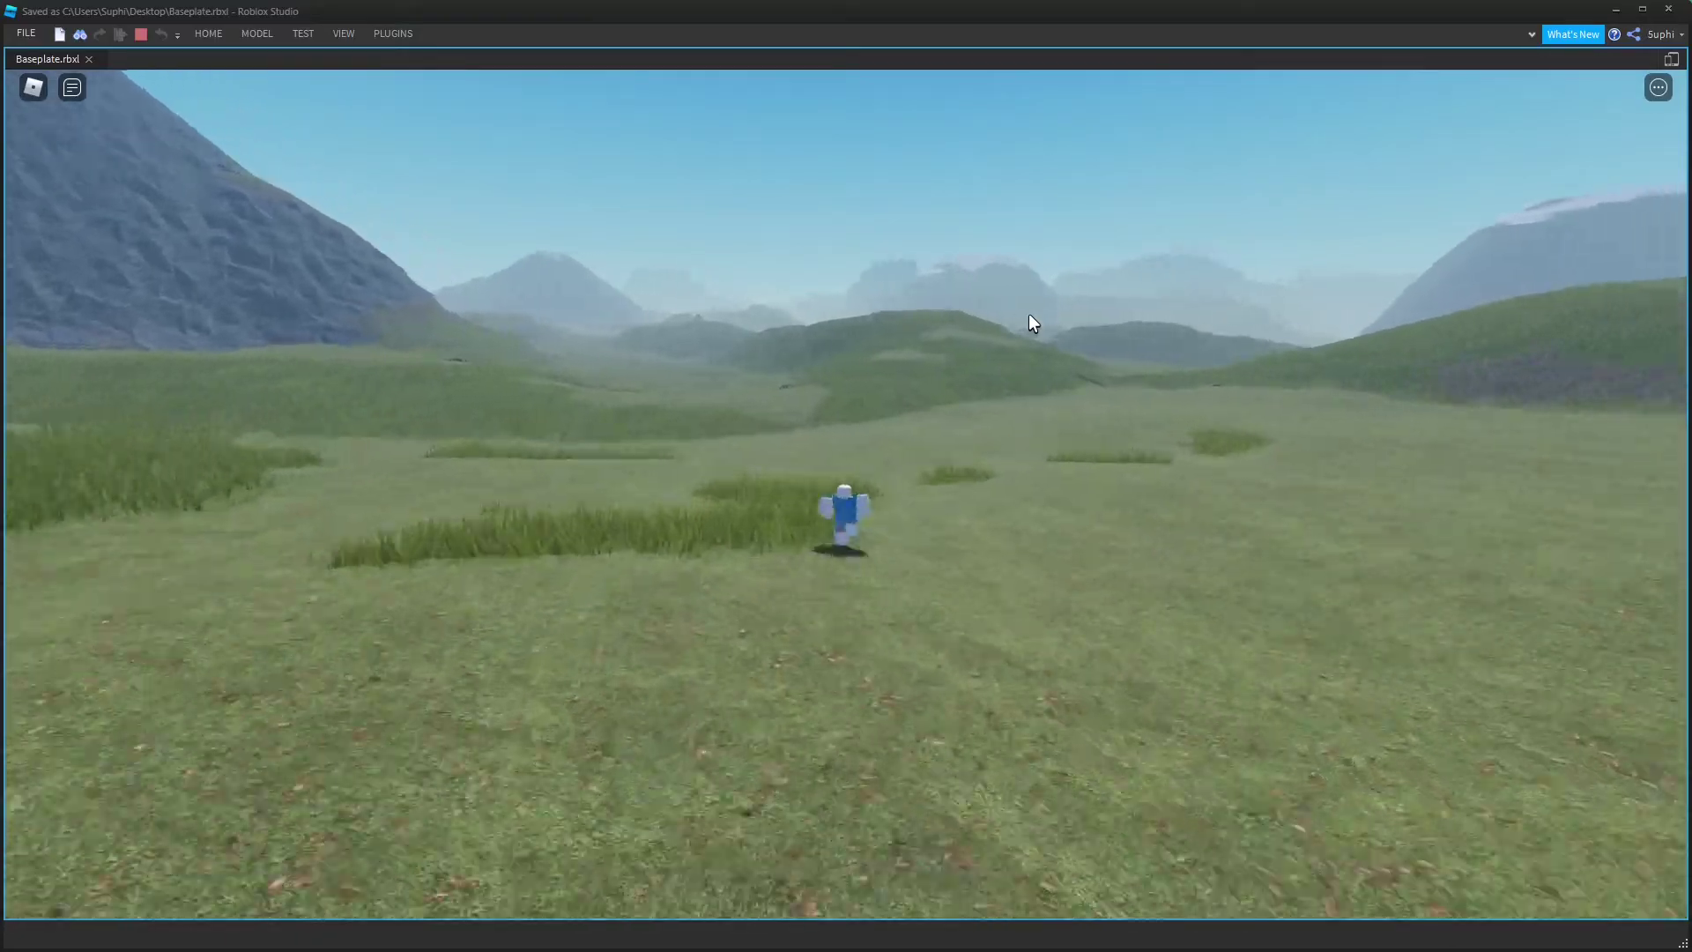
Walk the character down the grassy hills to the lake and along the sandbar, then end the playtest
key("w")
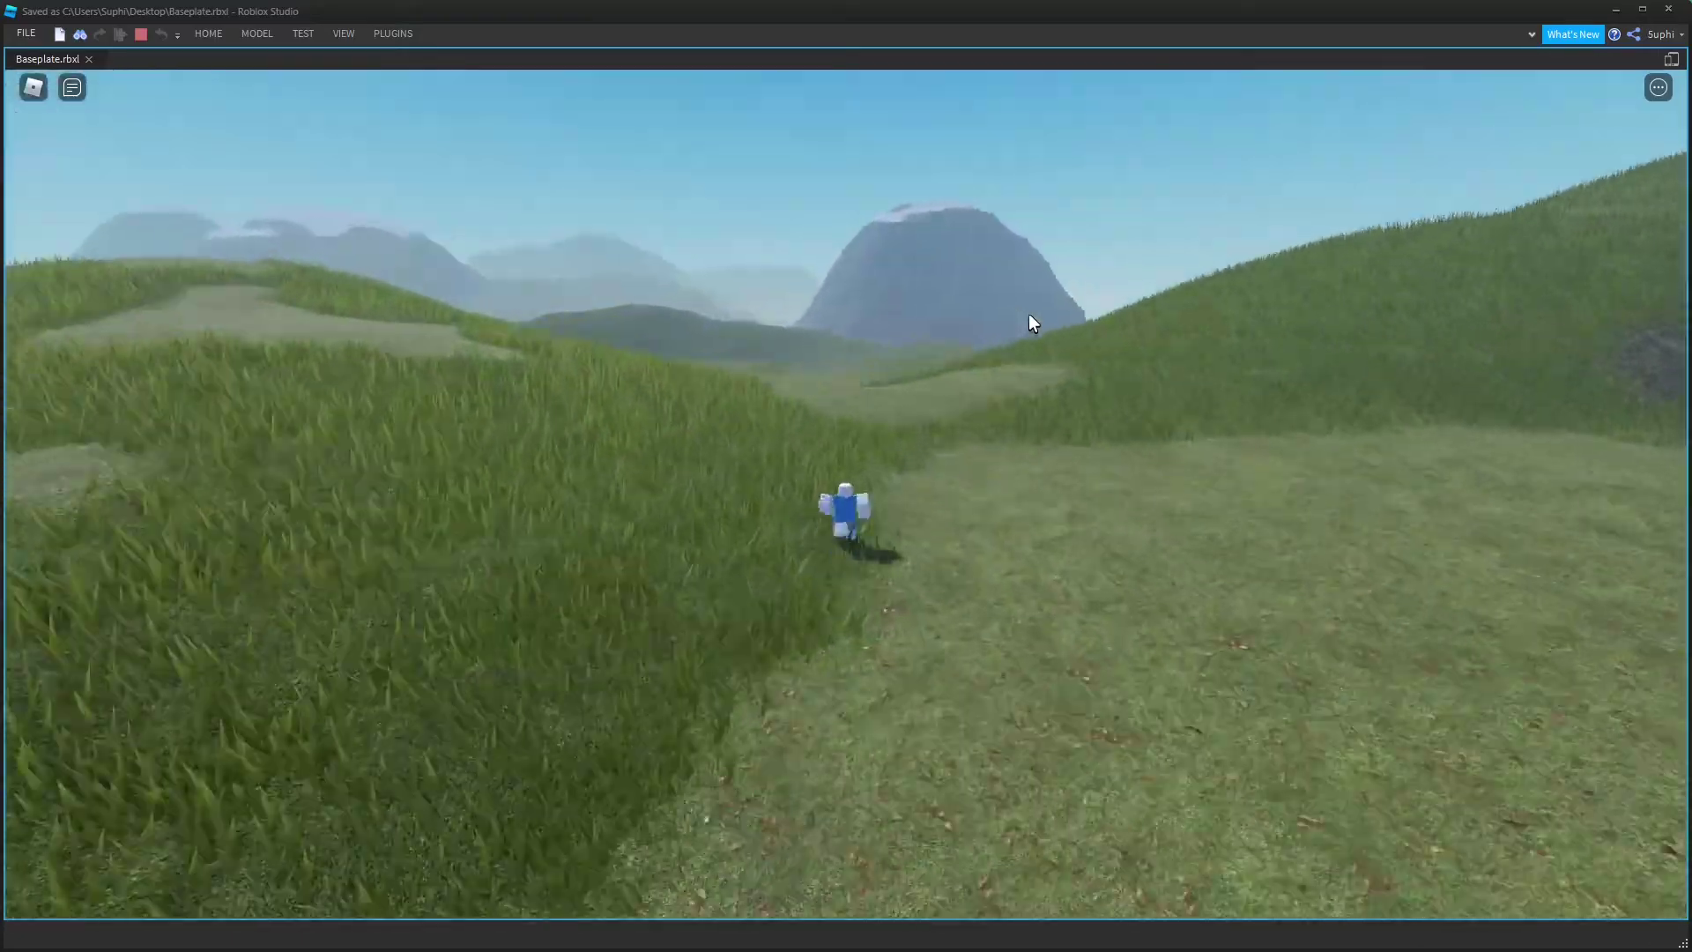
key("w")
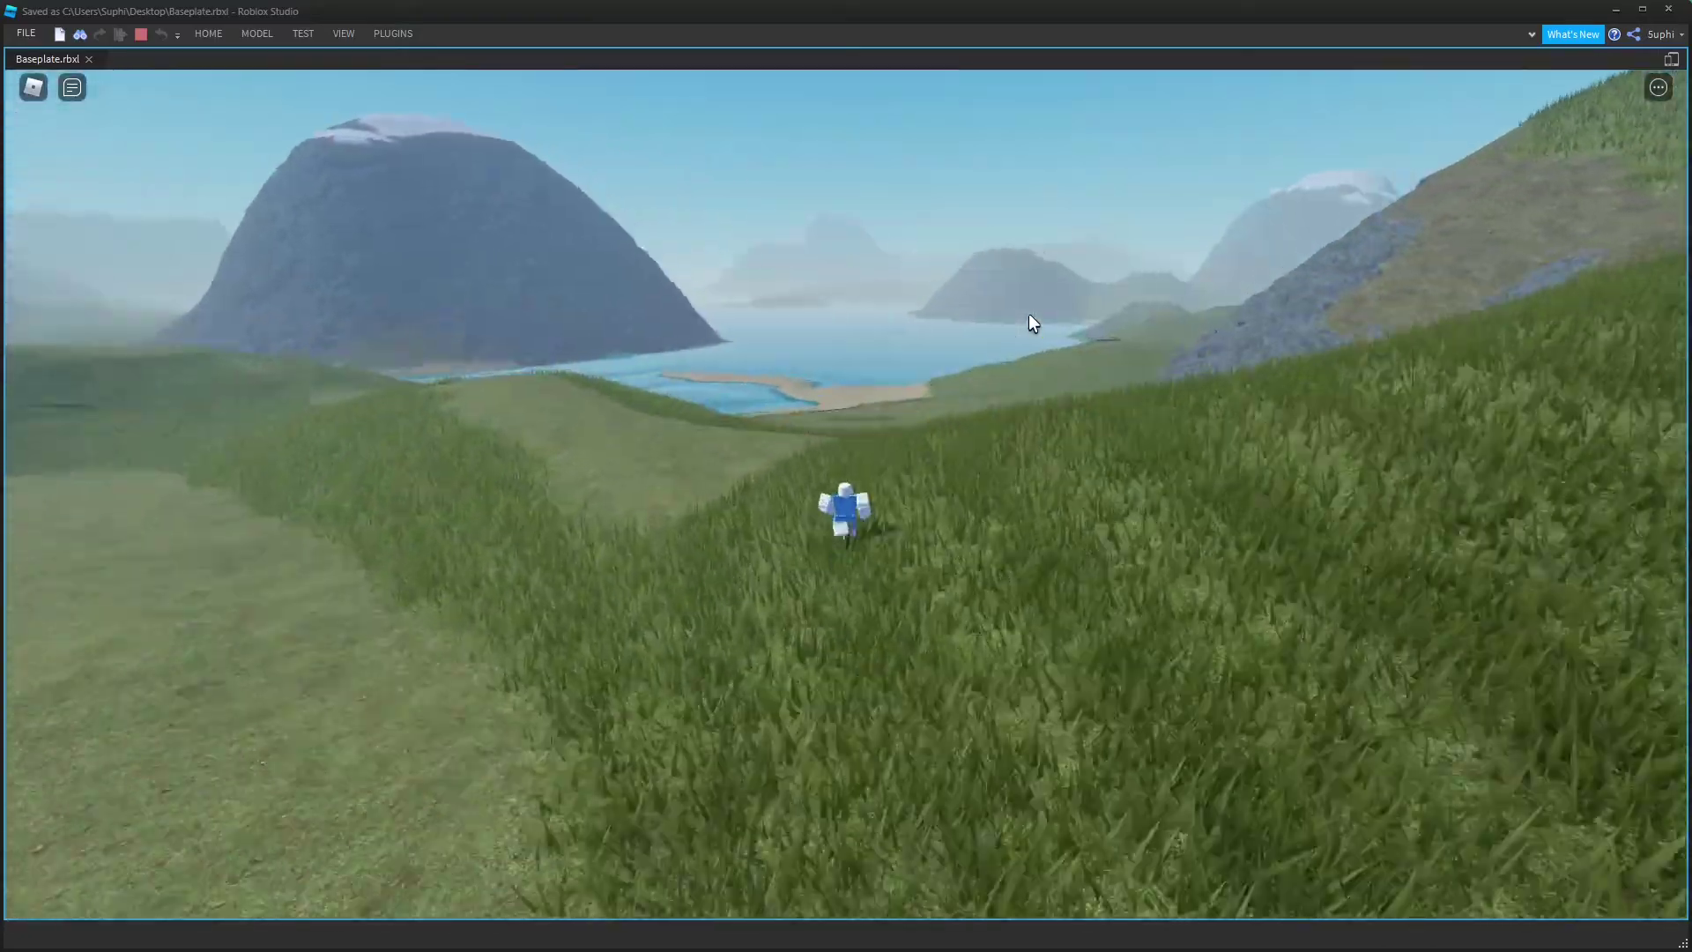
key("w")
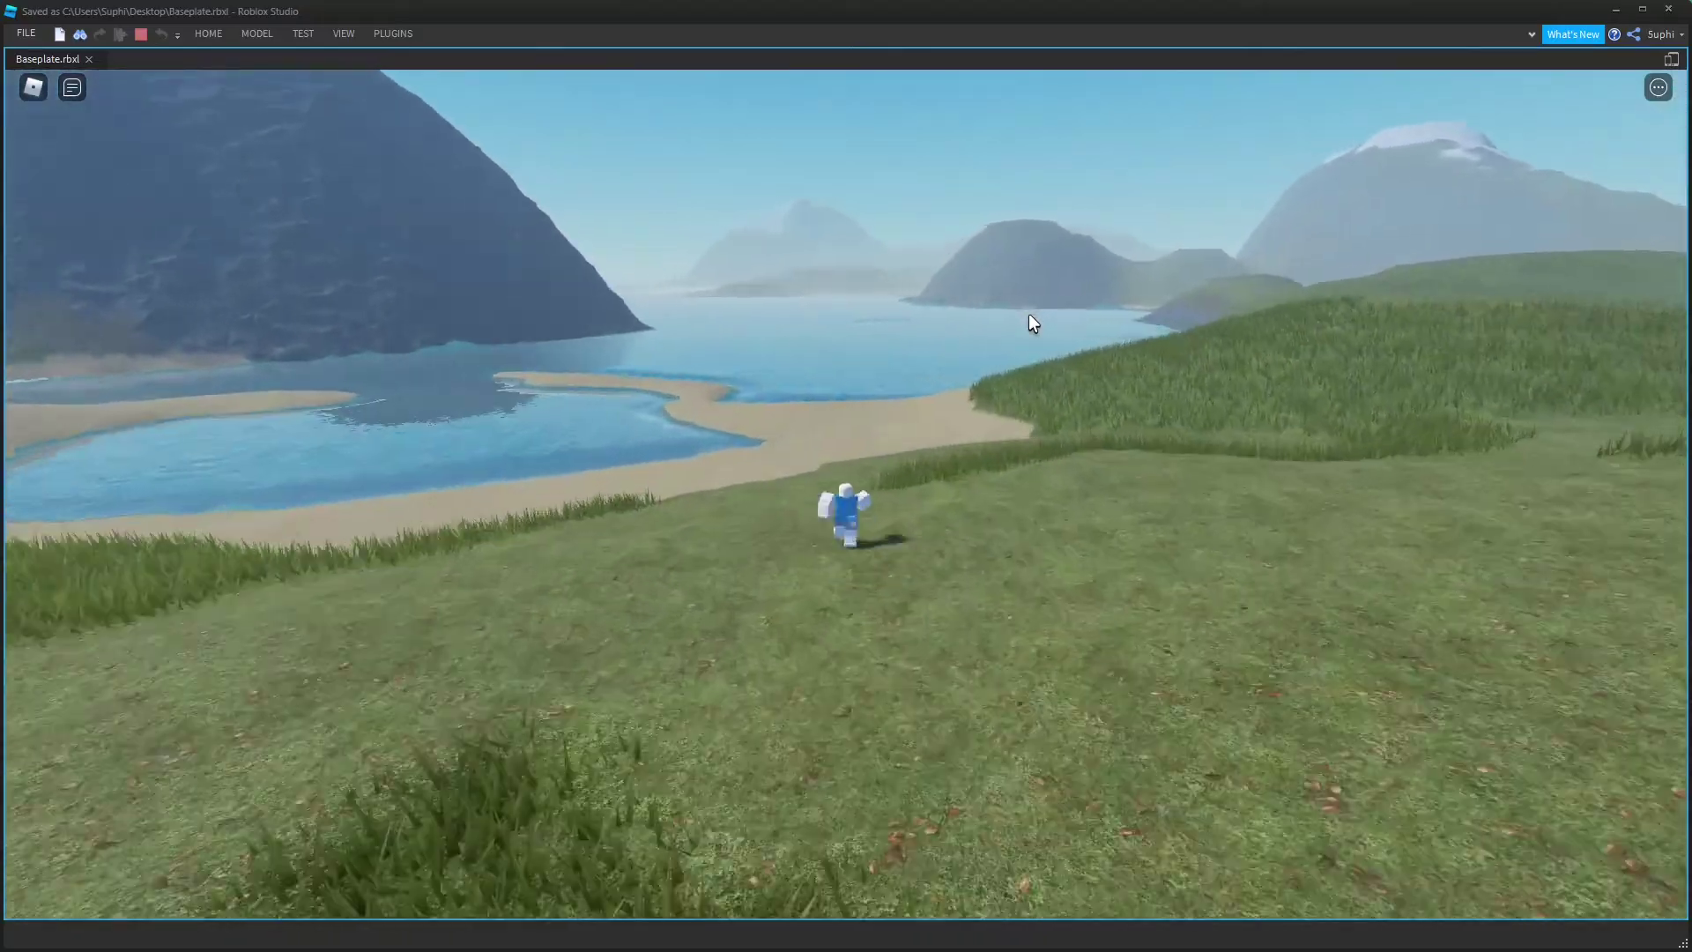
key("w")
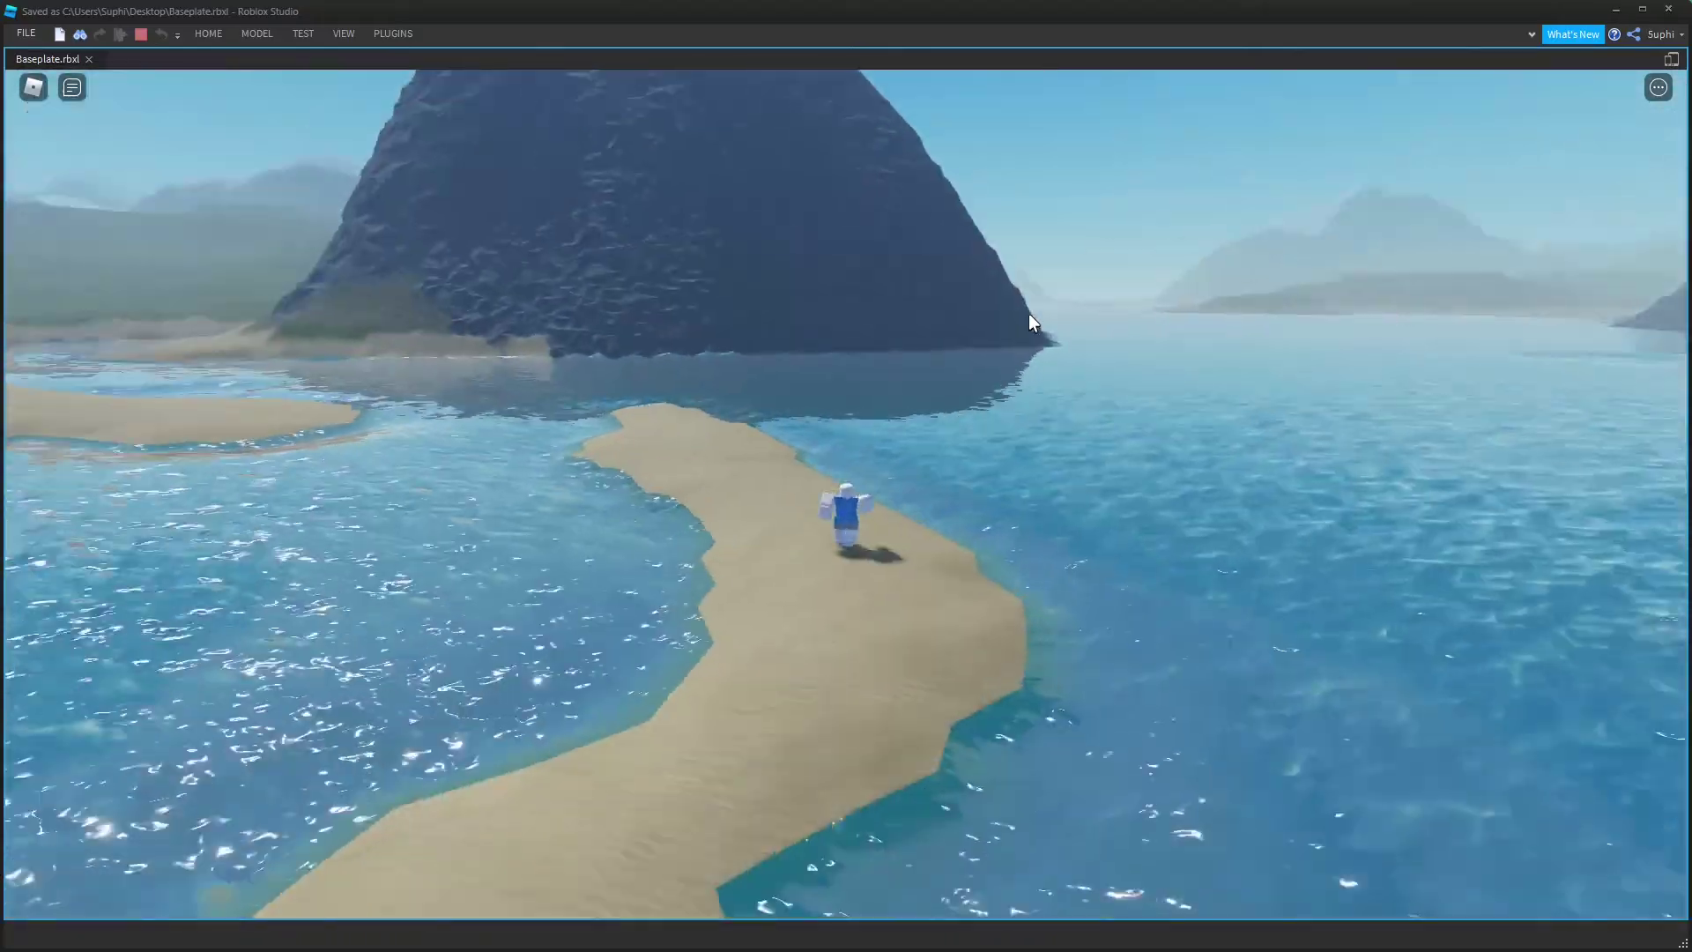
right_click_drag(1029, 314, 1028, 314)
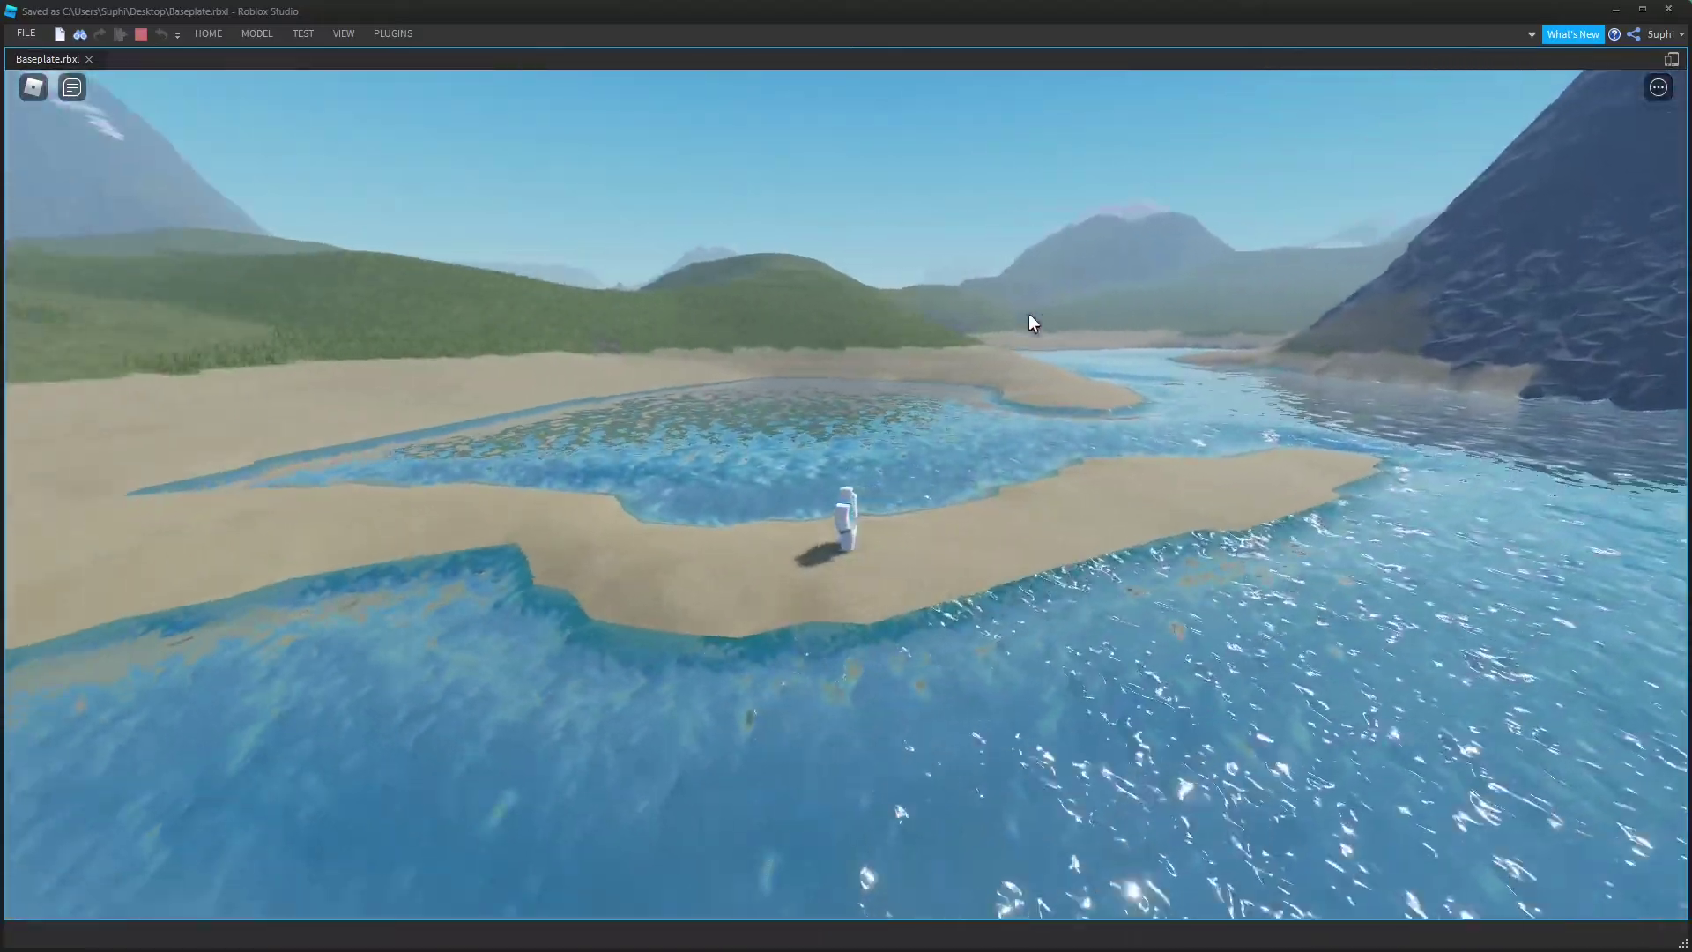
key("Left")
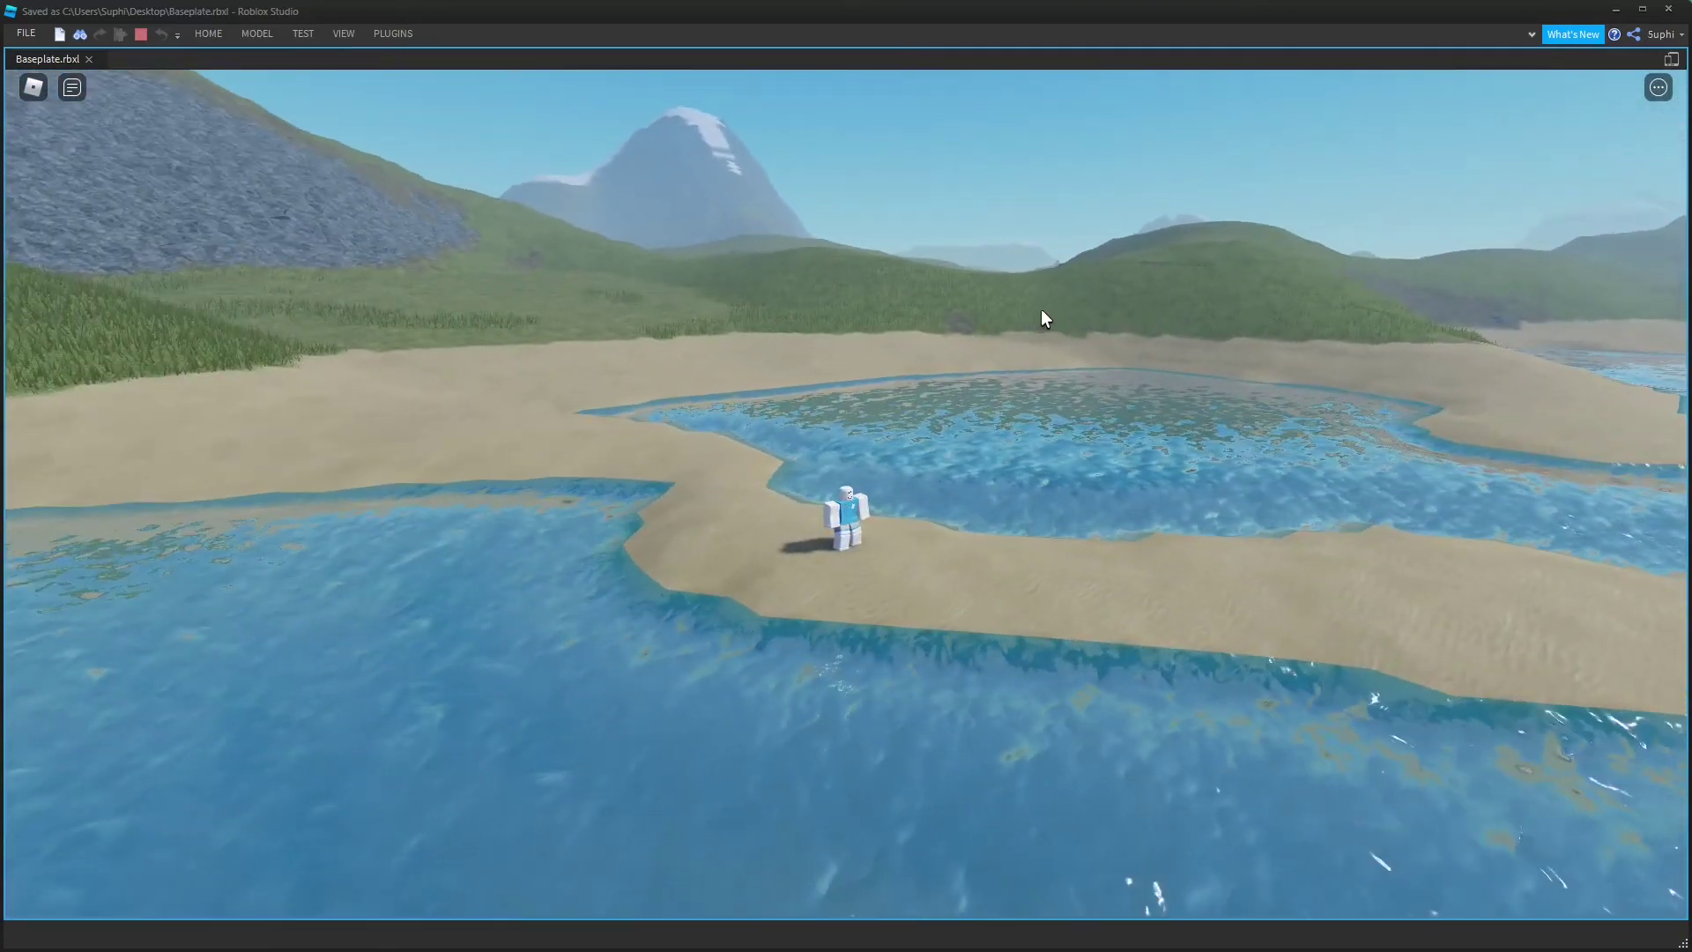
key("shift+F5")
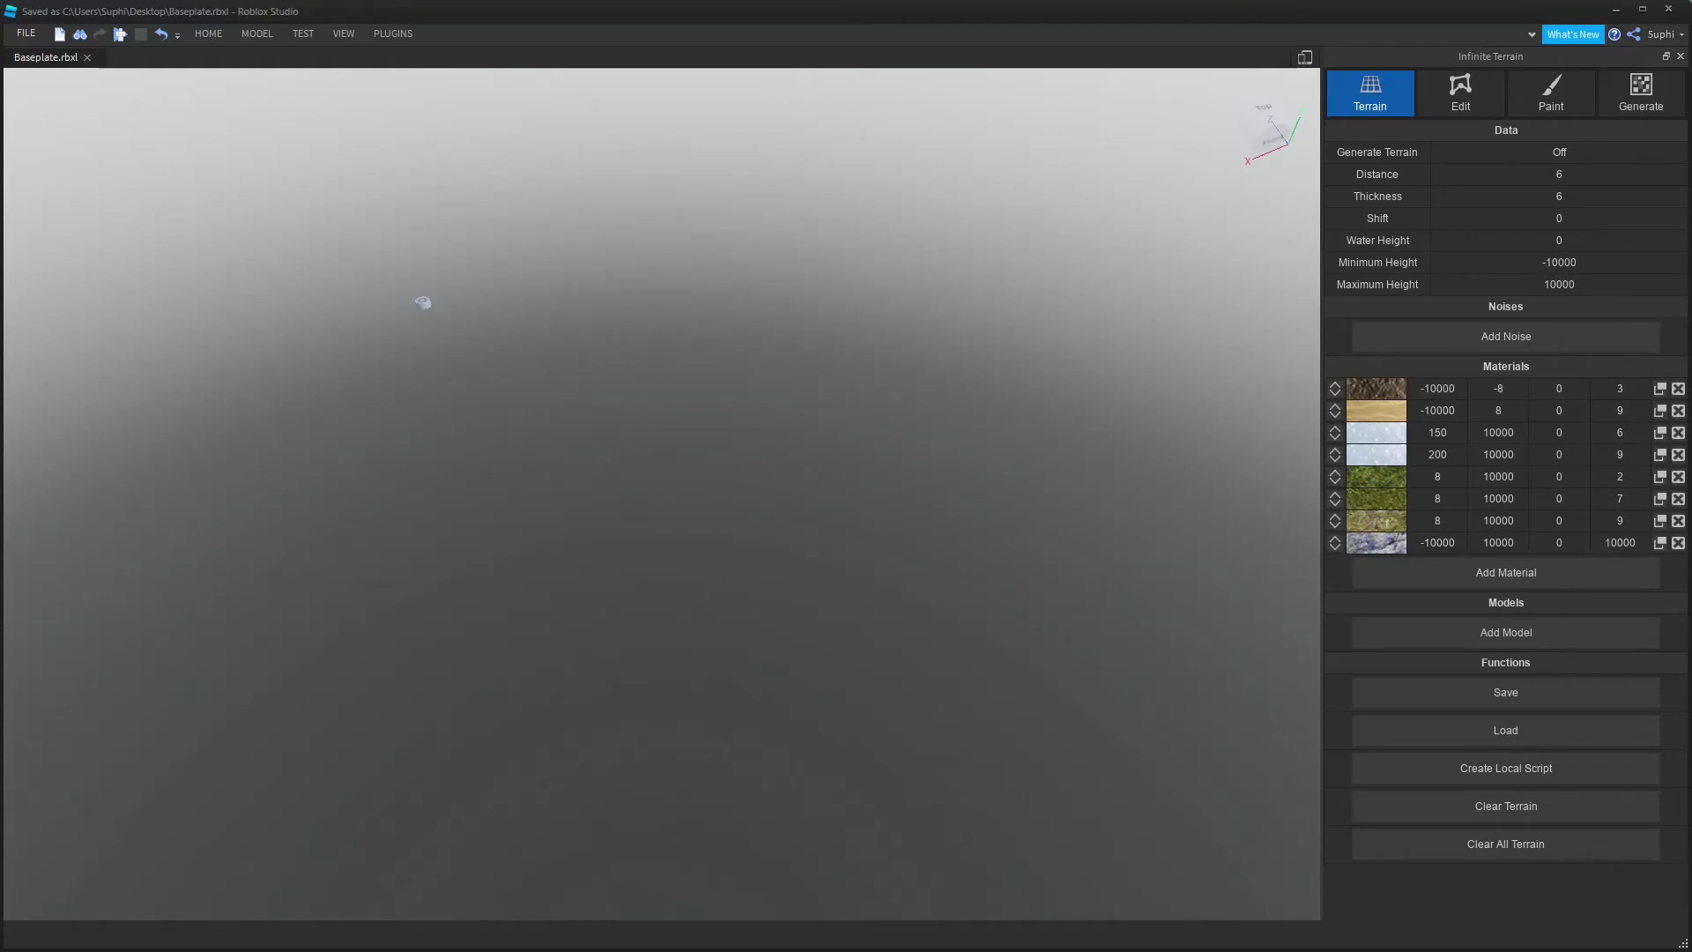
Add a single noise with amplitude 100, frequency 0.02 and a minimum clamp of 0
left_click(1443, 344)
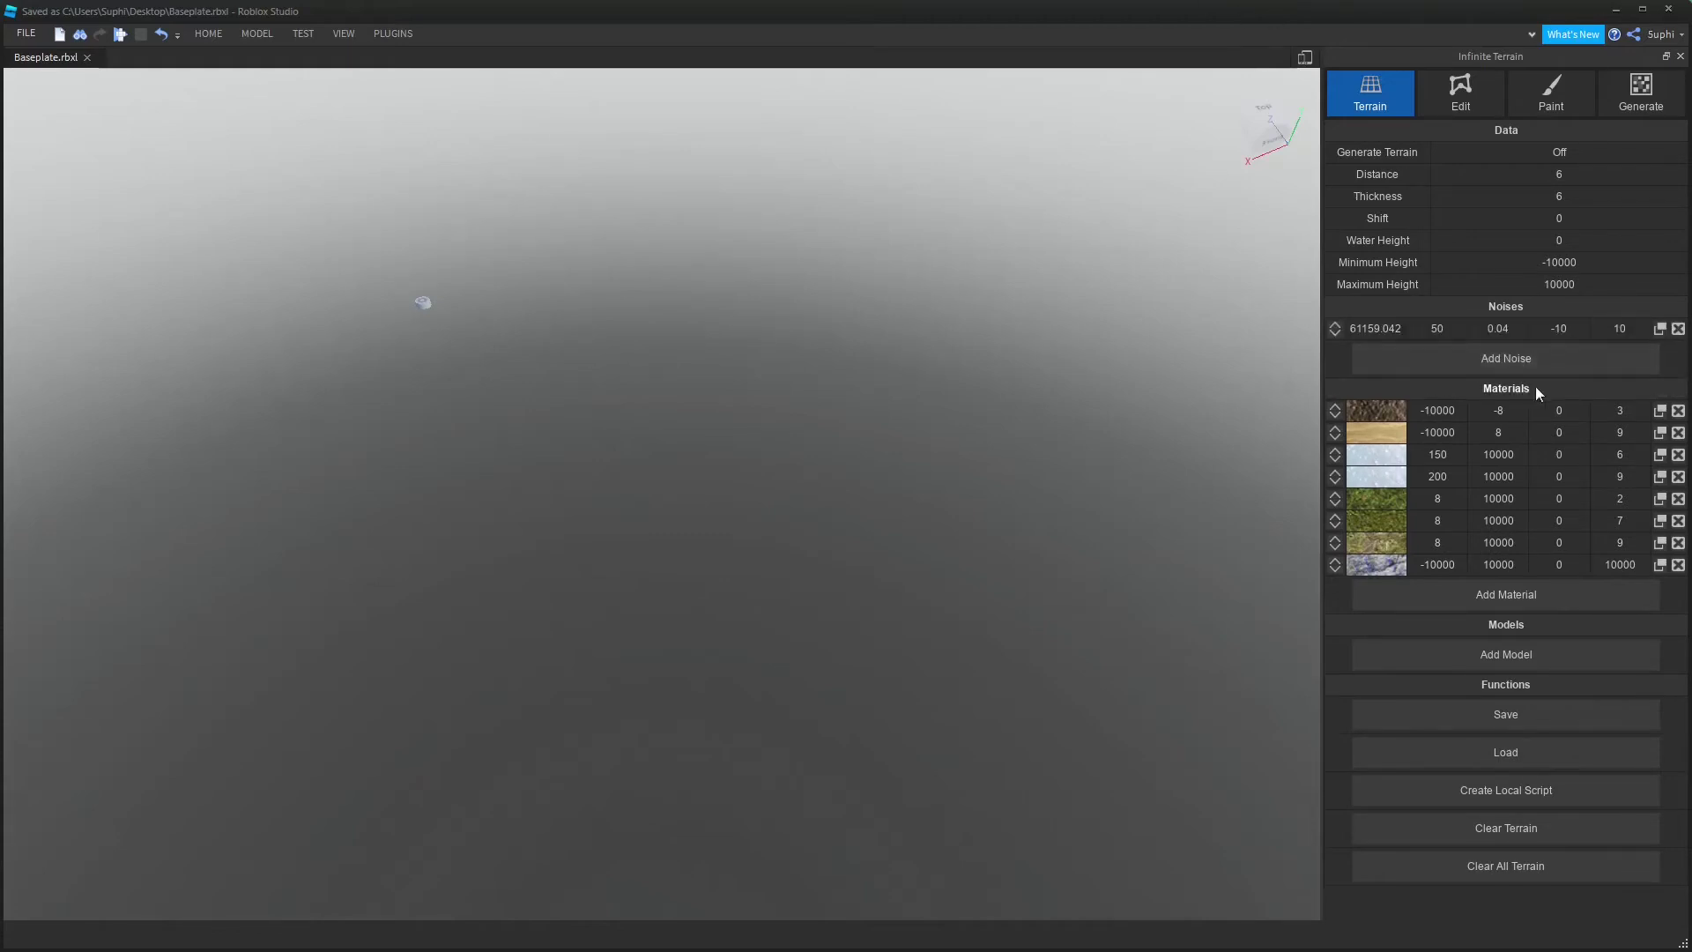
left_click(1576, 333)
type("0")
key("Return")
type("2")
key("Return")
left_click(1419, 333)
type("100")
key("Return")
Turn on terrain generation and inspect the hills rising from the flat sand
left_click(1557, 152)
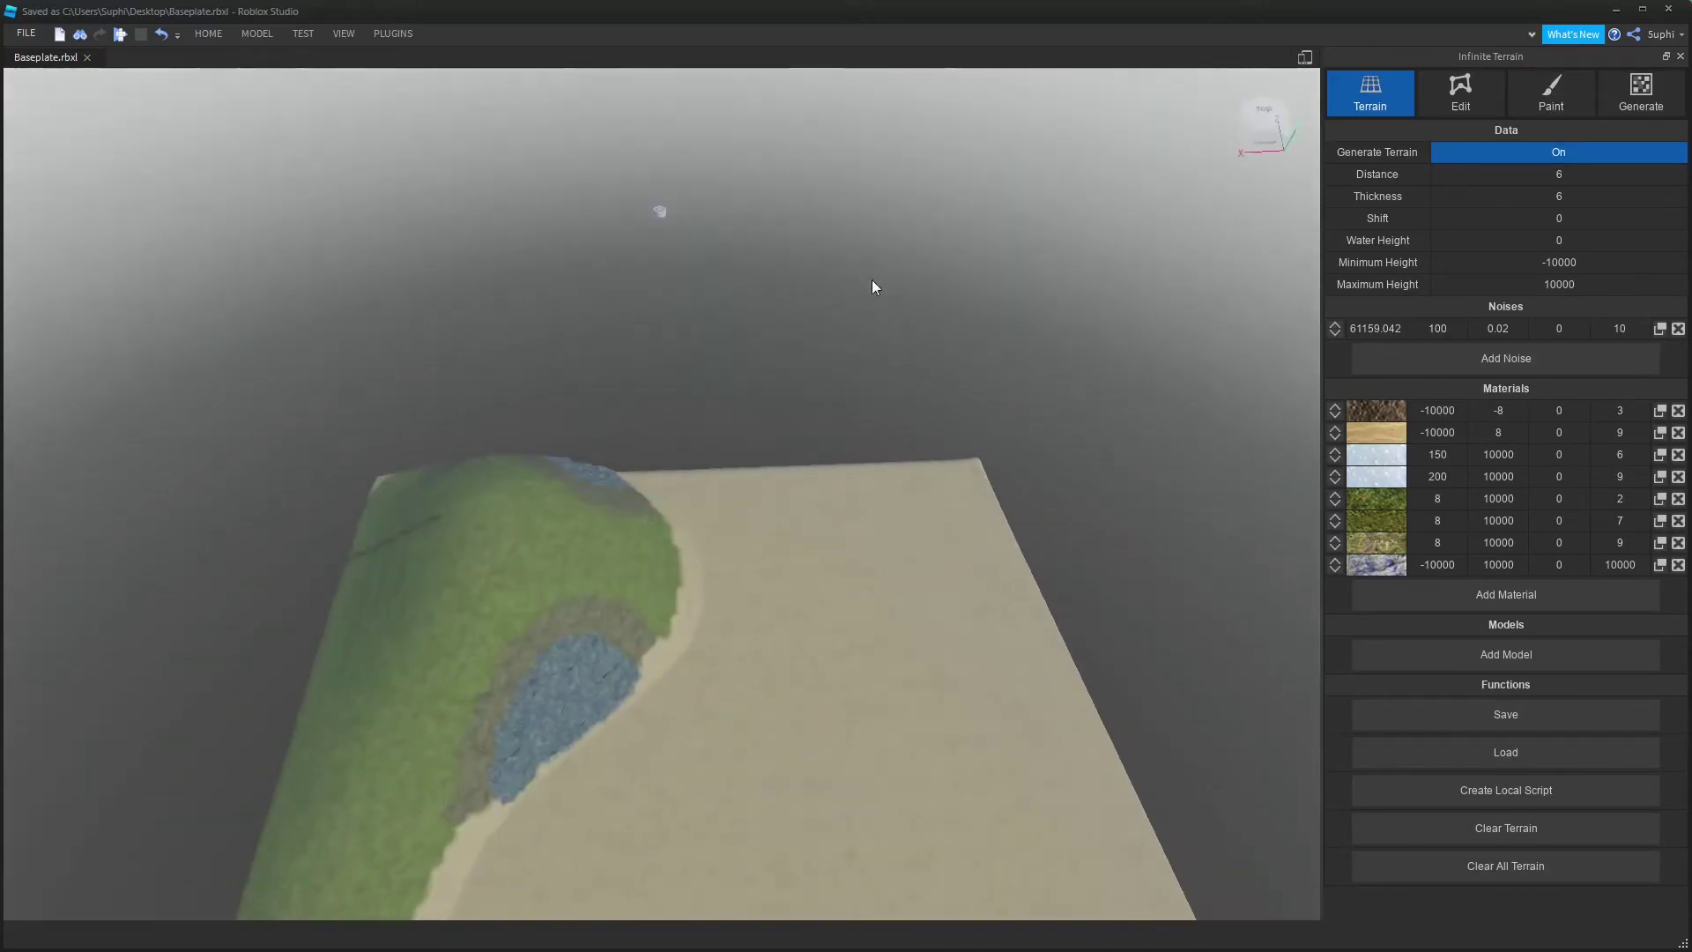
key("s")
right_click_drag(873, 287, 872, 280)
key("w")
key("s")
key("s")
key("w")
Duplicate the noise, set the copy's minimum clamp to 0.3, regenerate all terrain and inspect the stacked hills
left_click(1660, 329)
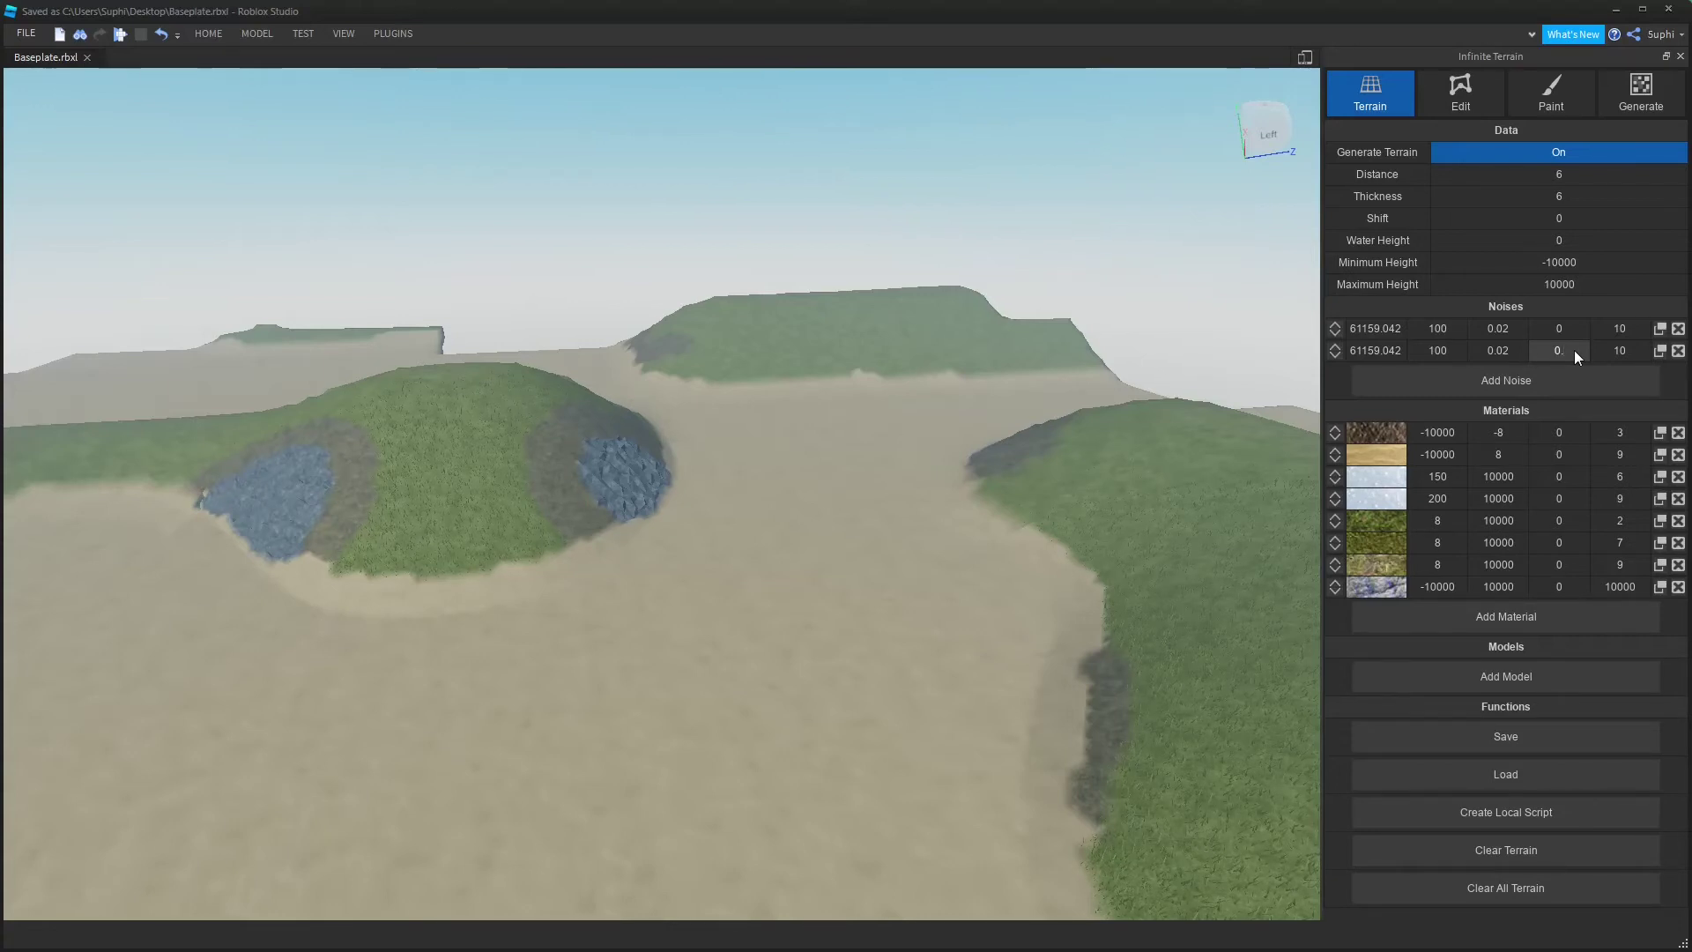
left_click(1505, 887)
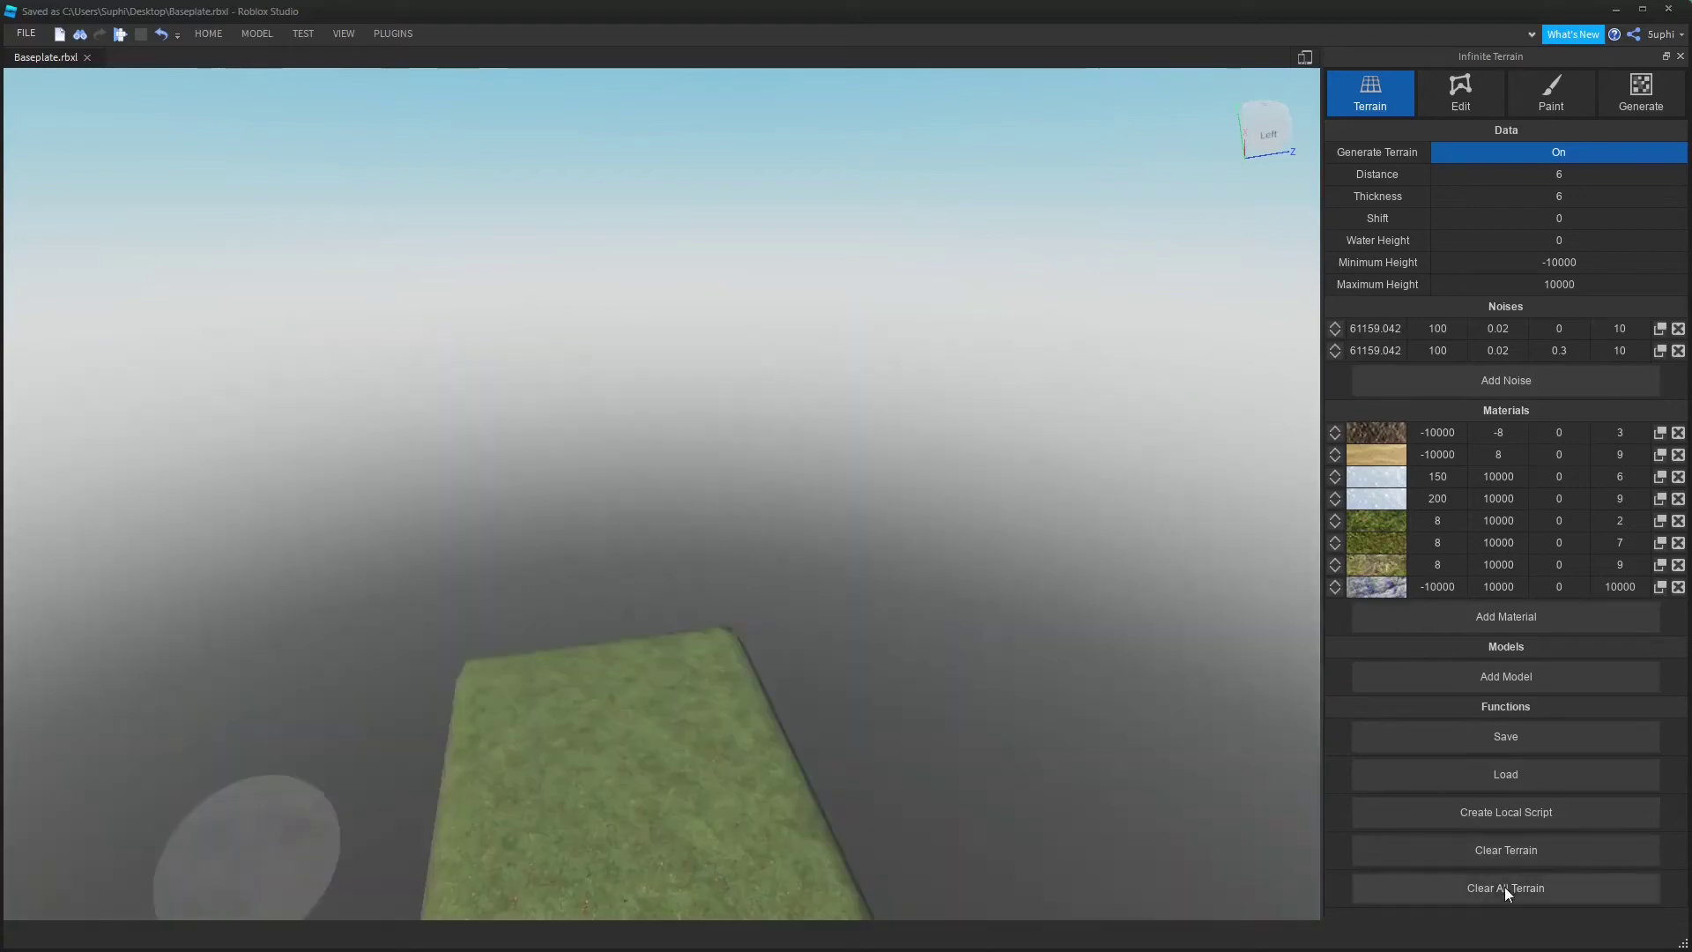
key("w")
right_click_drag(880, 322, 880, 322)
key("a")
key("s")
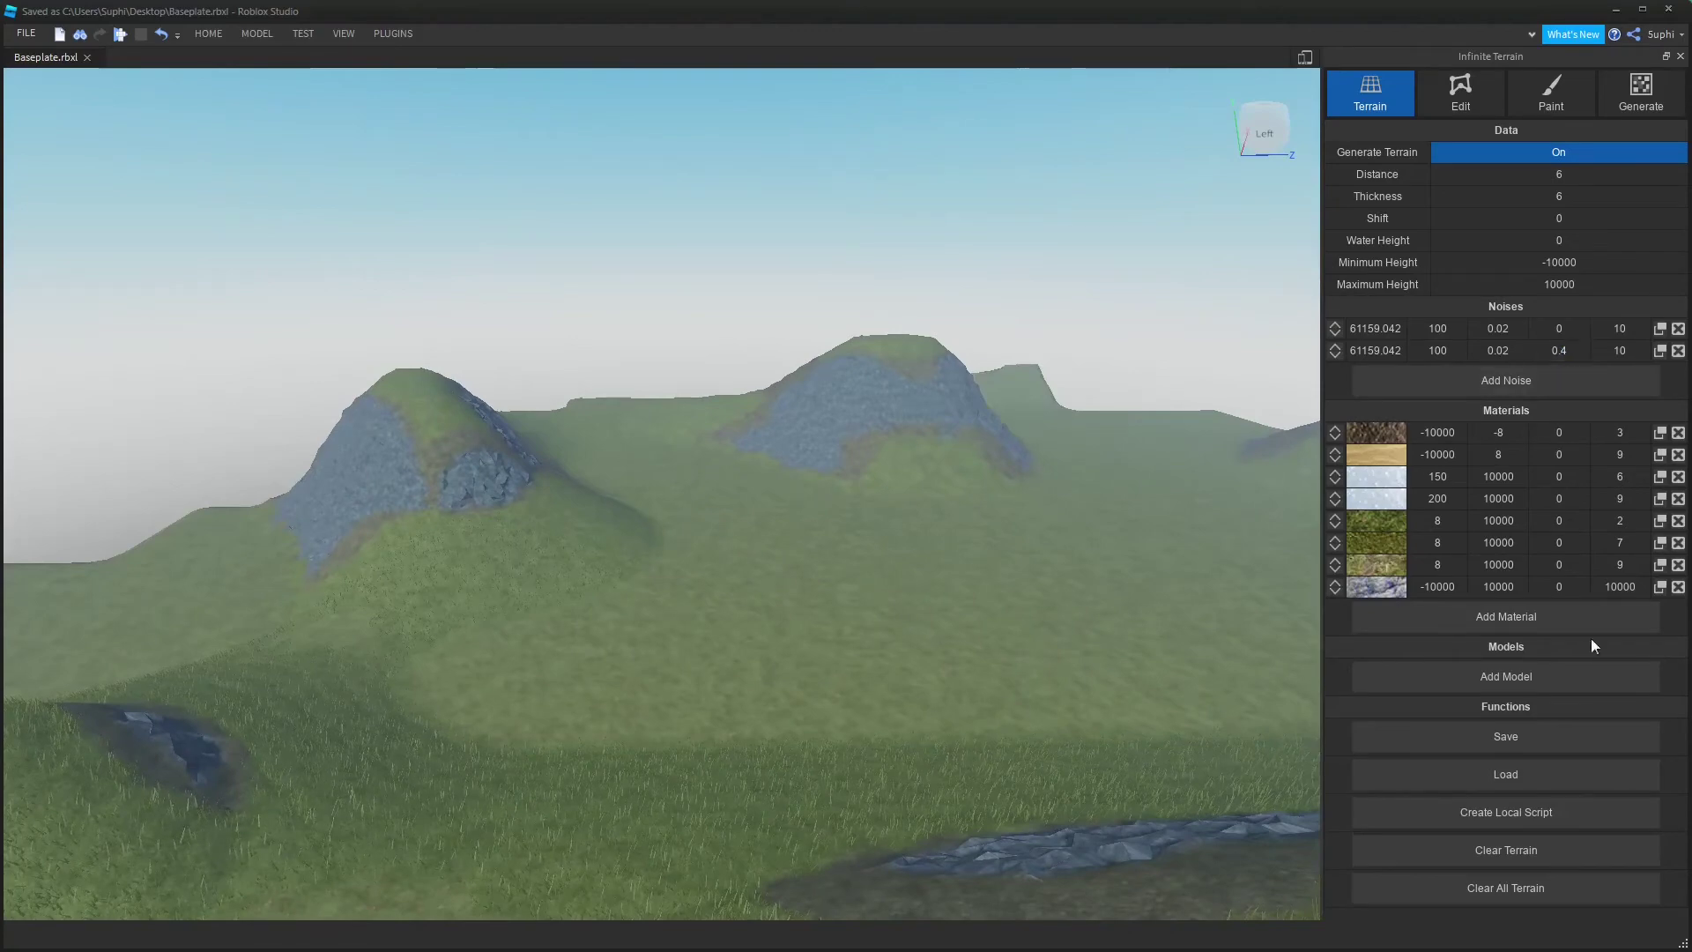
Set the second noise's minimum clamp to 0.4, then regenerate all terrain and inspect the peaks
left_click(1548, 887)
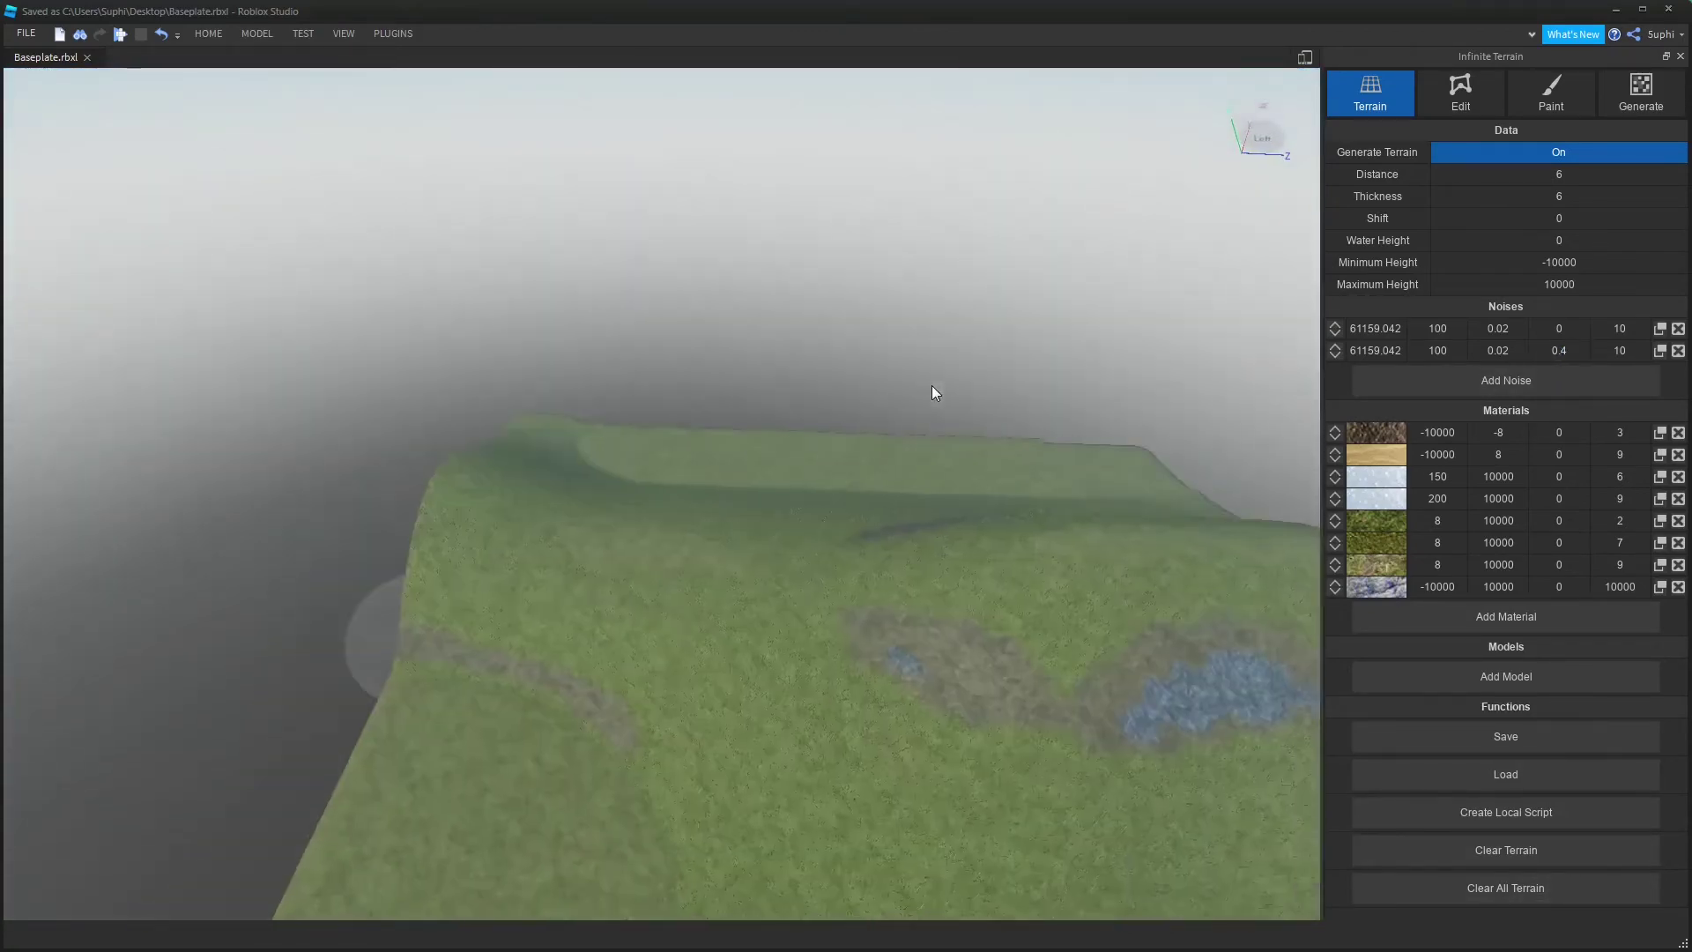
right_click_drag(901, 354, 901, 355)
key("w")
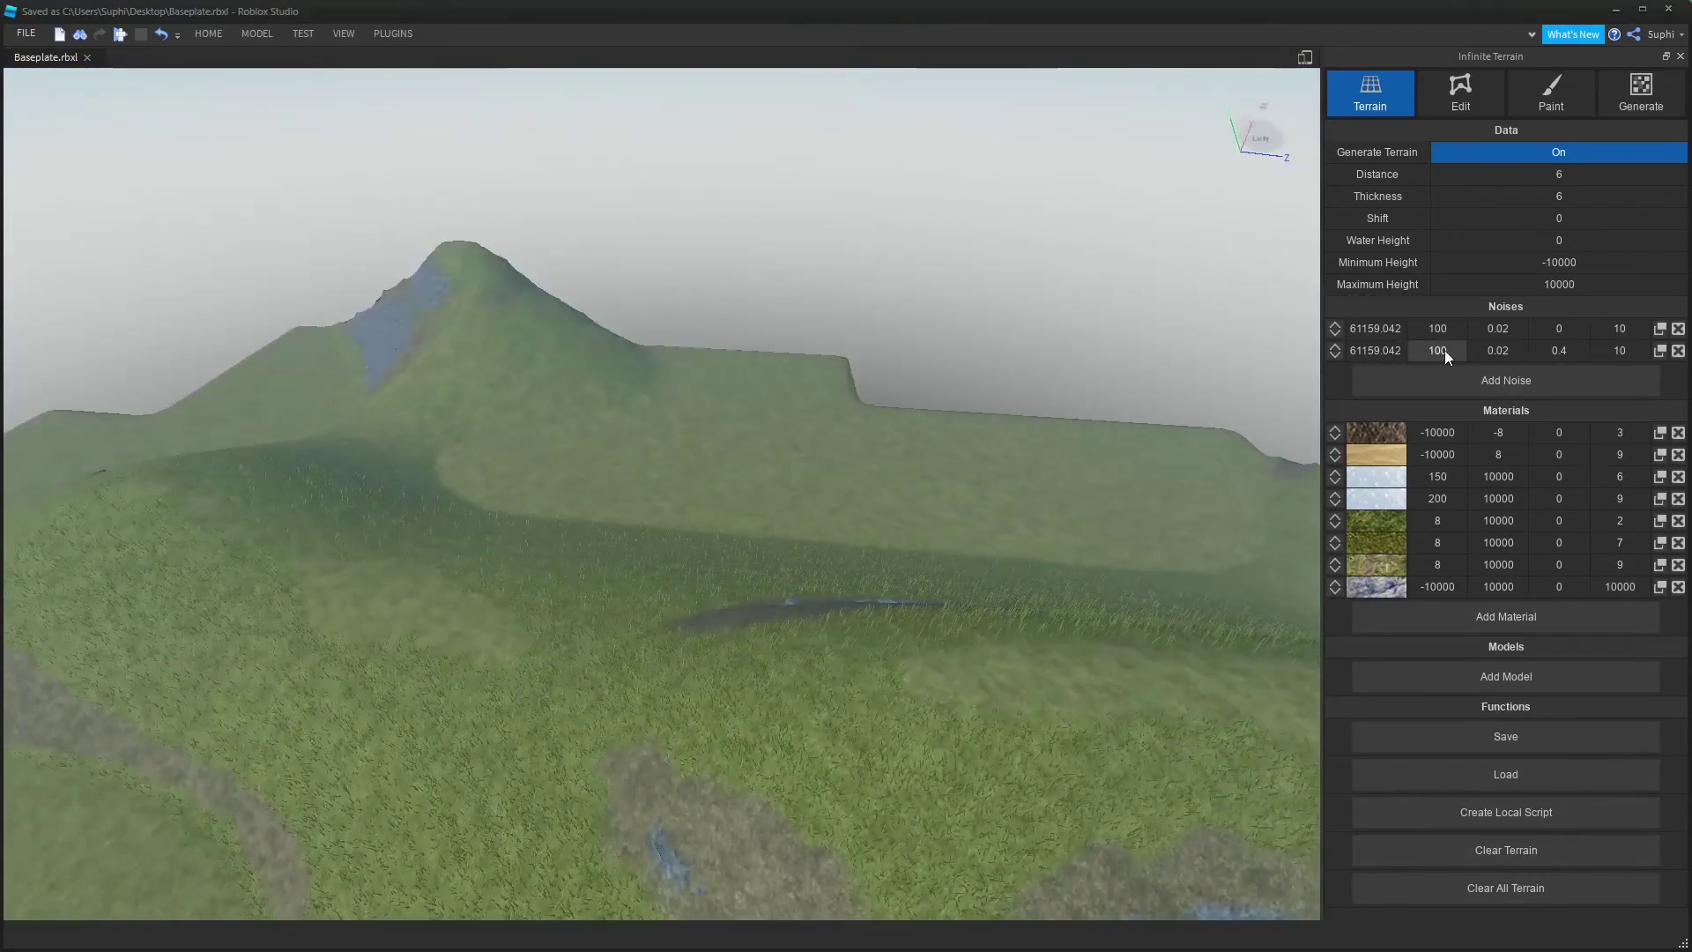
Set the second noise's amplitude to 200, regenerate all terrain and inspect the mountains from several angles
left_click_drag(1435, 351, 1428, 351)
type("2")
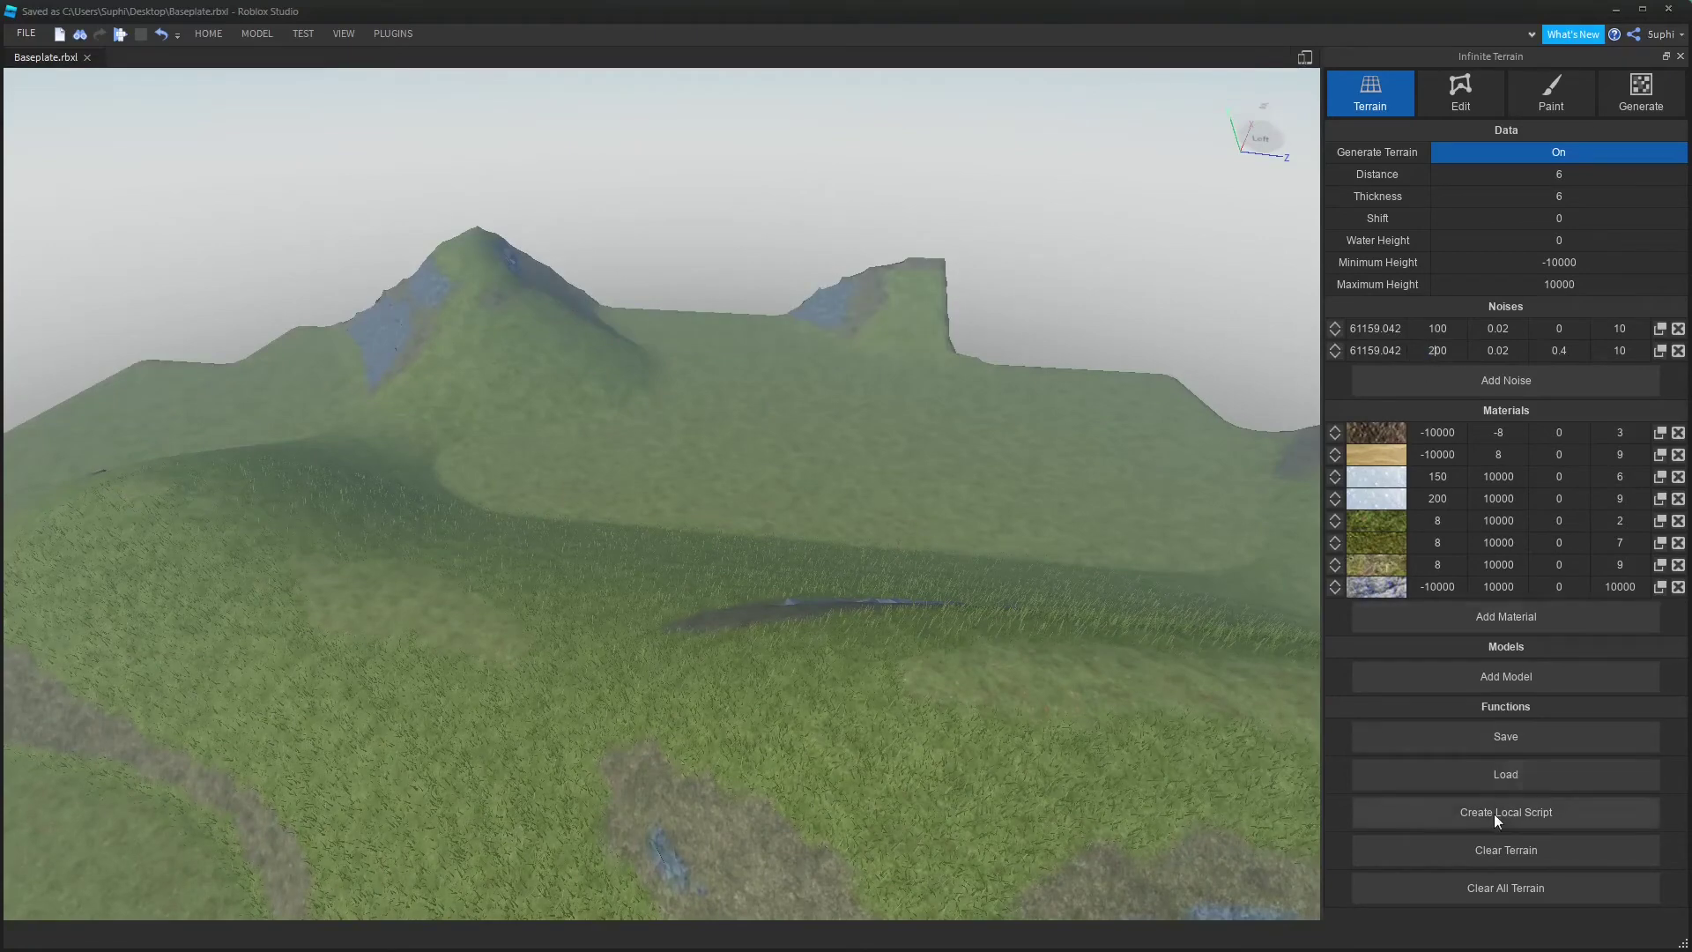
left_click(1484, 879)
right_click_drag(855, 374, 855, 374)
scroll(855, 374, "down", 3)
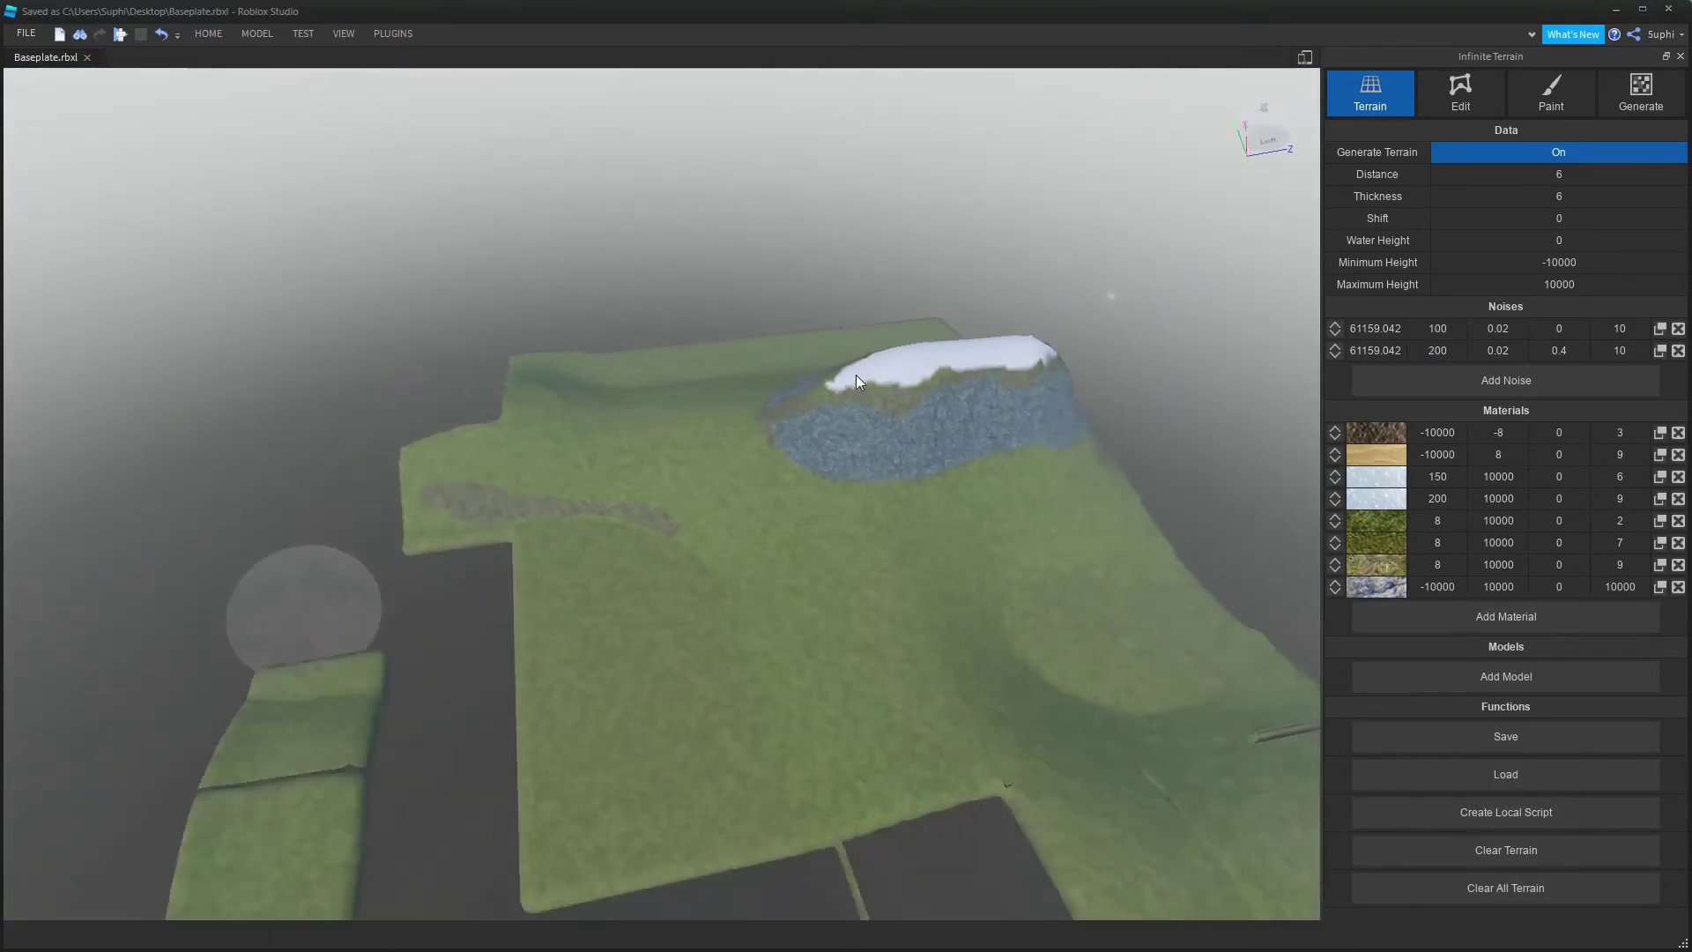
scroll(855, 374, "down", 6)
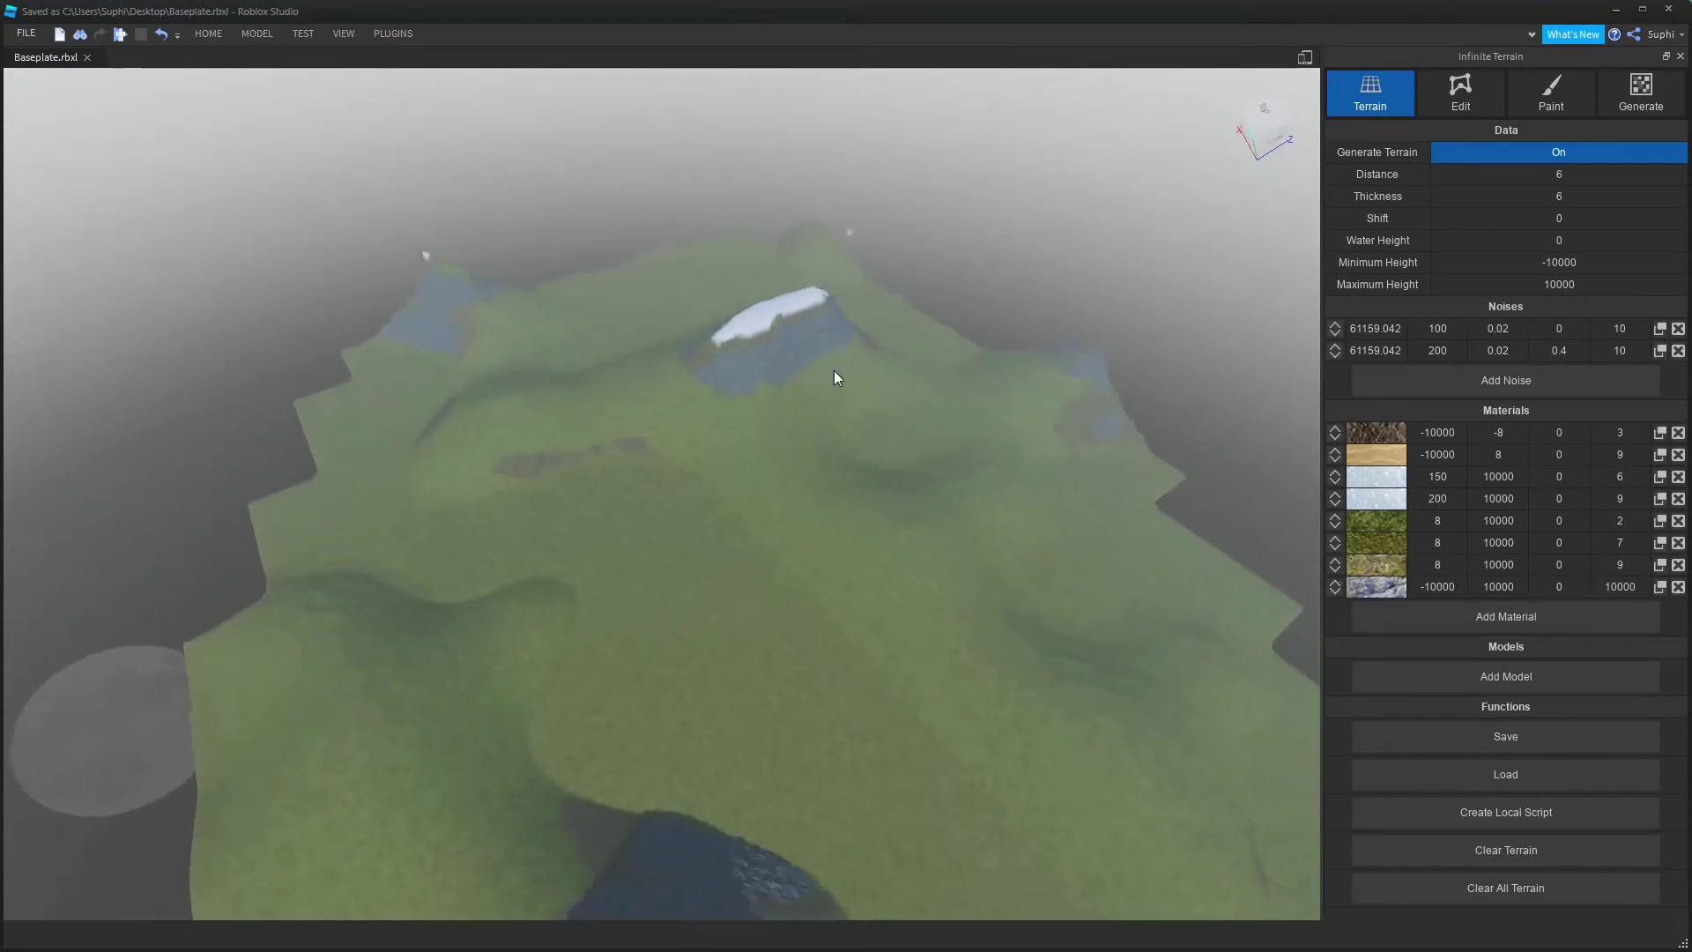
key("w")
mouse_move(834, 370)
right_mouse_down()
mouse_move(813, 372)
mouse_move(833, 372)
mouse_move(829, 345)
right_mouse_up()
key("s")
key("w")
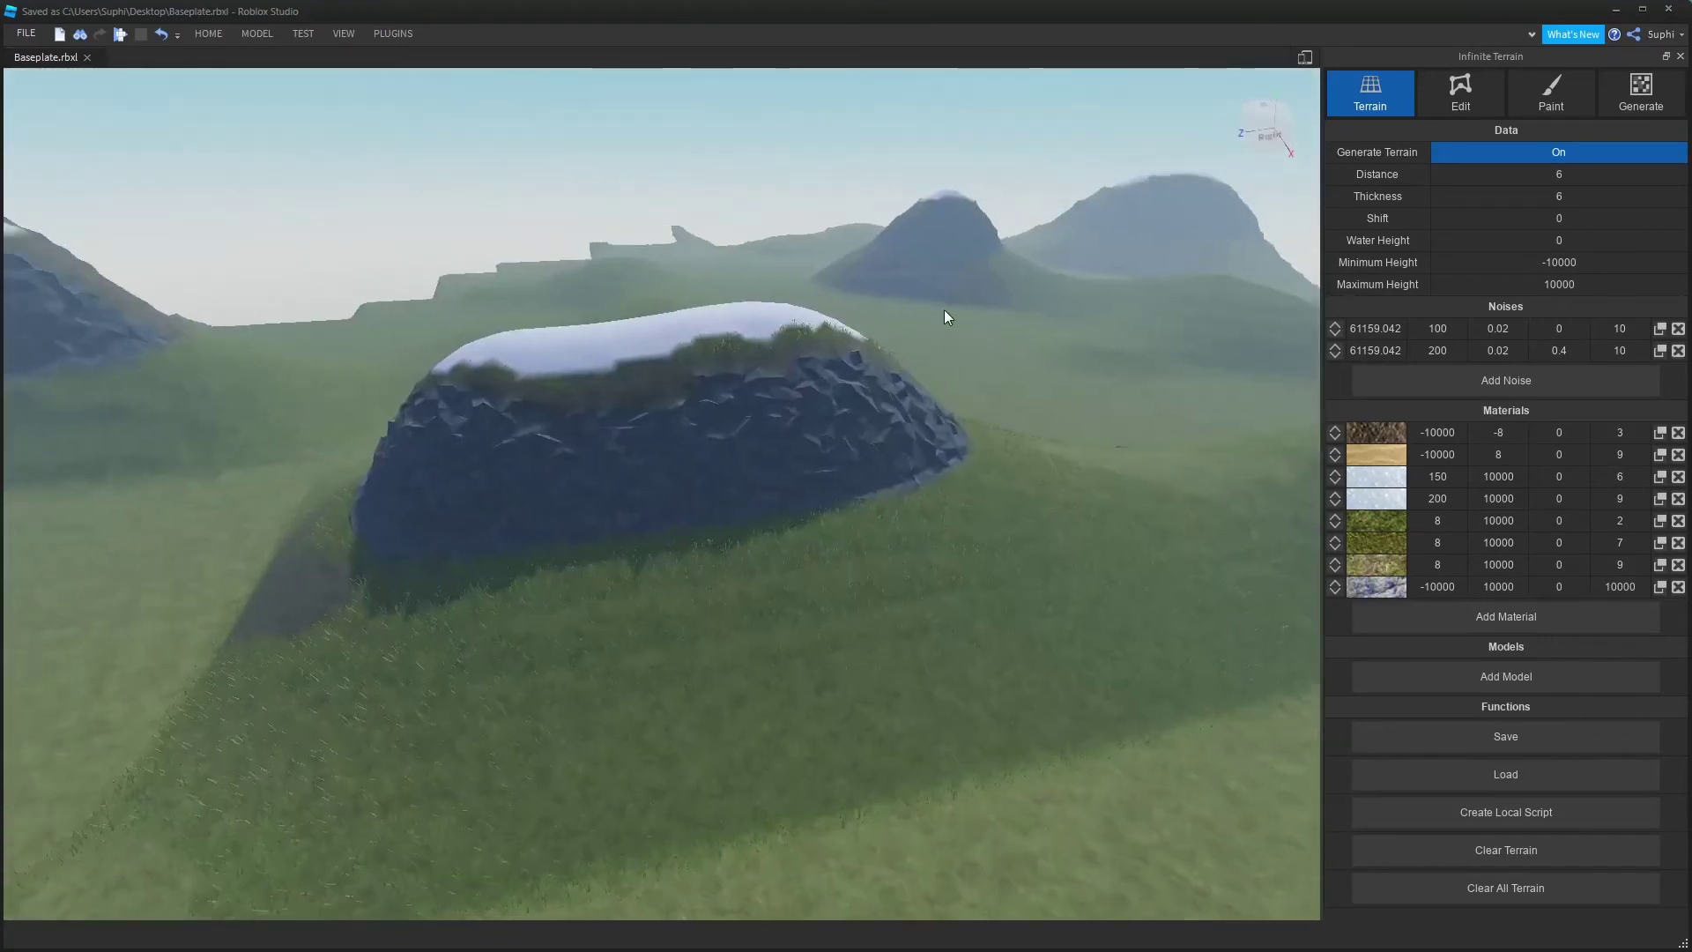
key("s")
key("a")
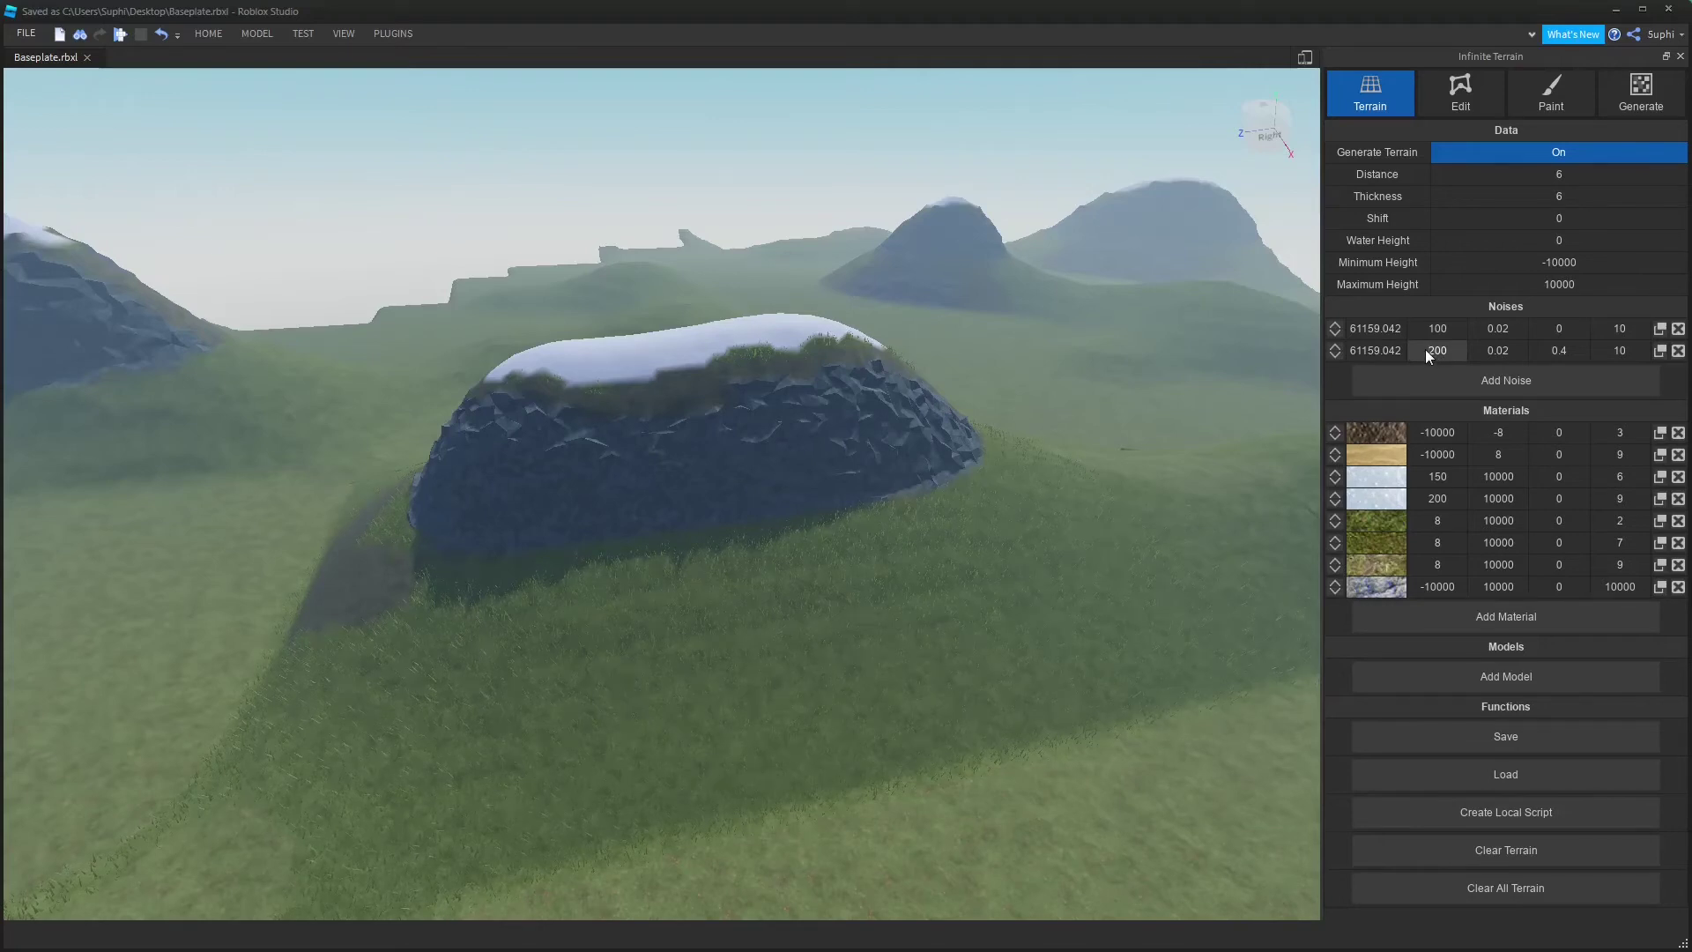
Set the second noise's amplitude to -200 and regenerate all terrain
left_click(1474, 885)
right_click_drag(936, 431, 938, 436)
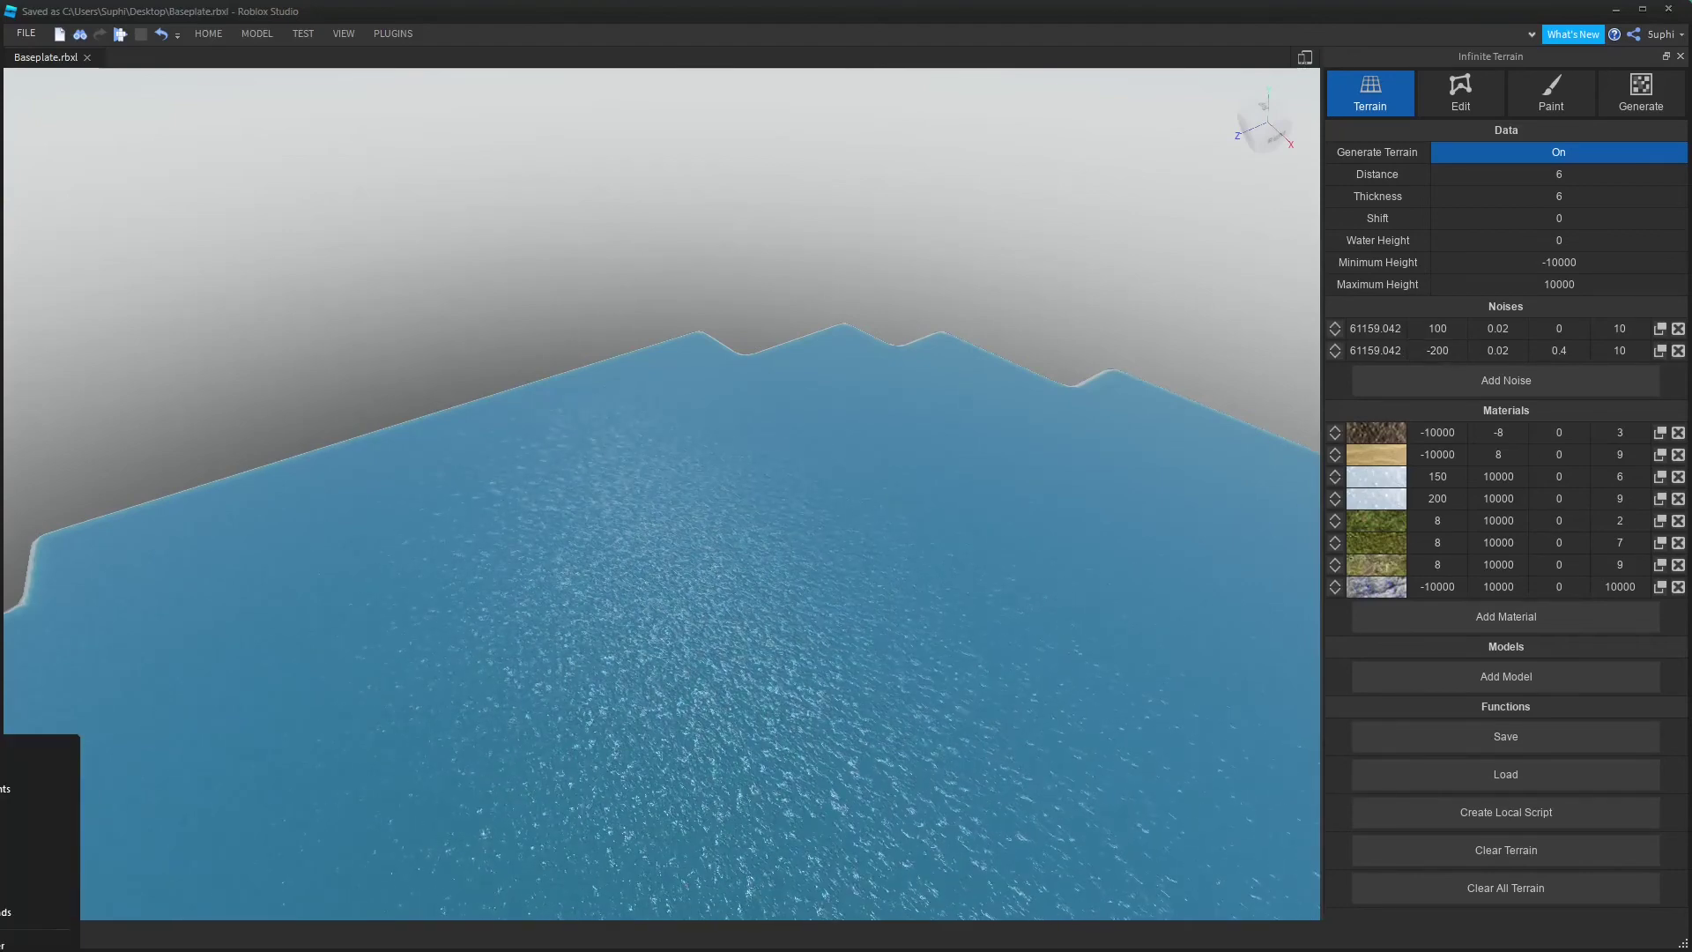
Open Calculator and multiply the second noise's amplitude by its minimum clamp, 200 × 0.4
key("Return")
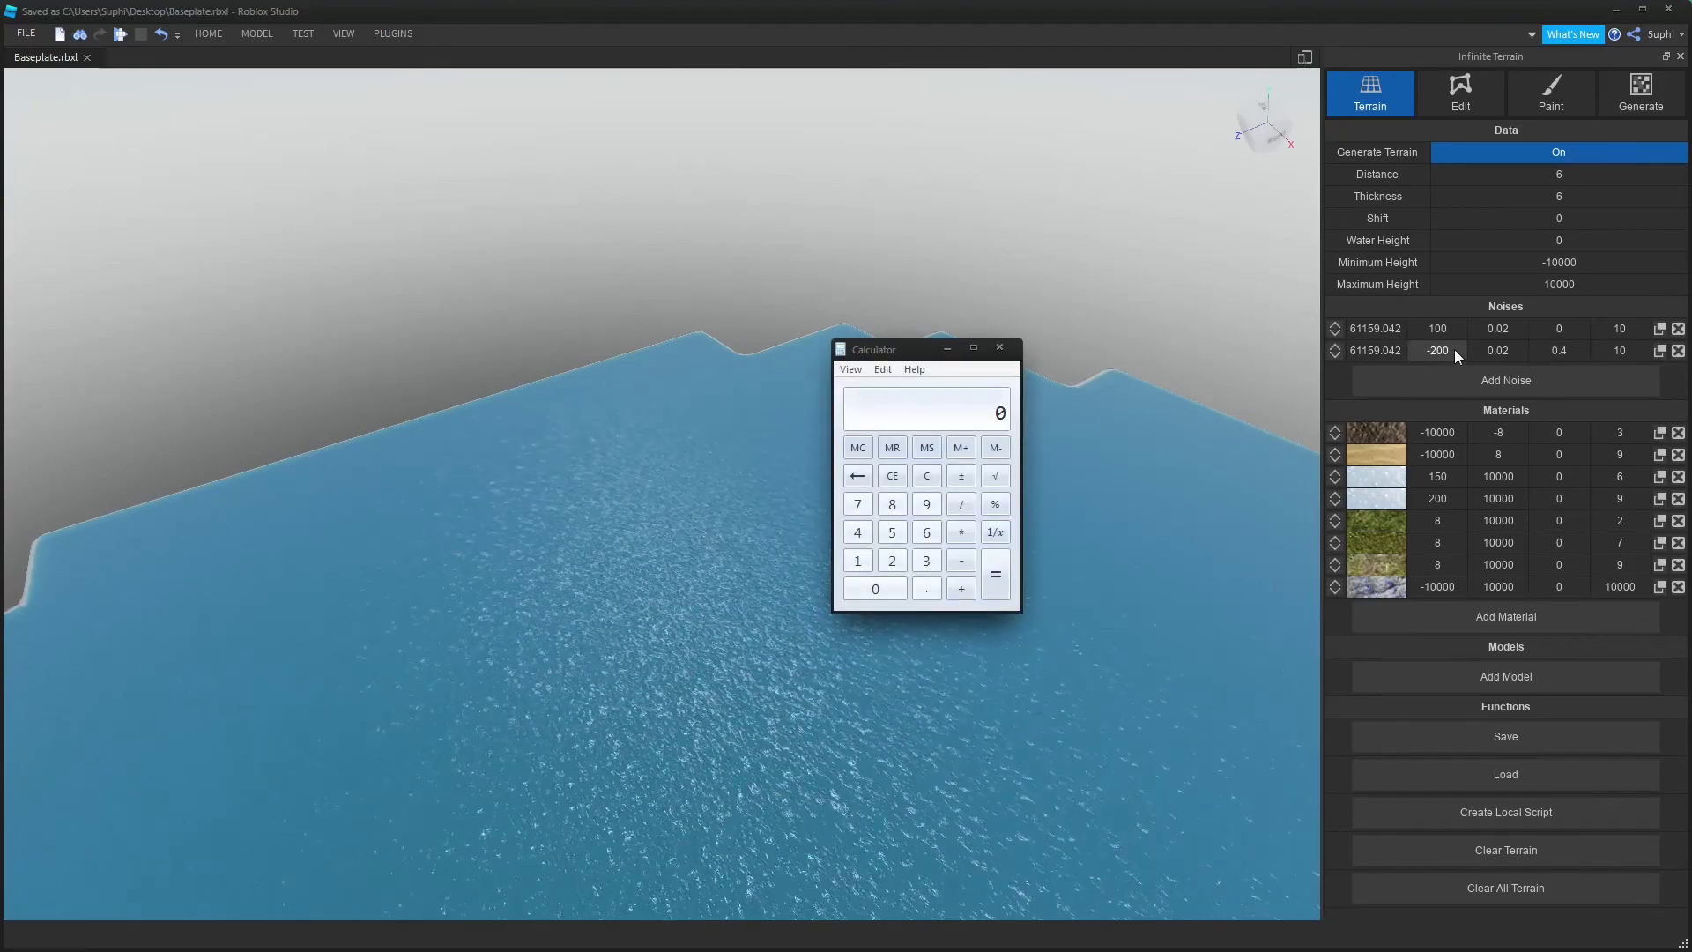
left_click(1454, 349)
double_click(1542, 356)
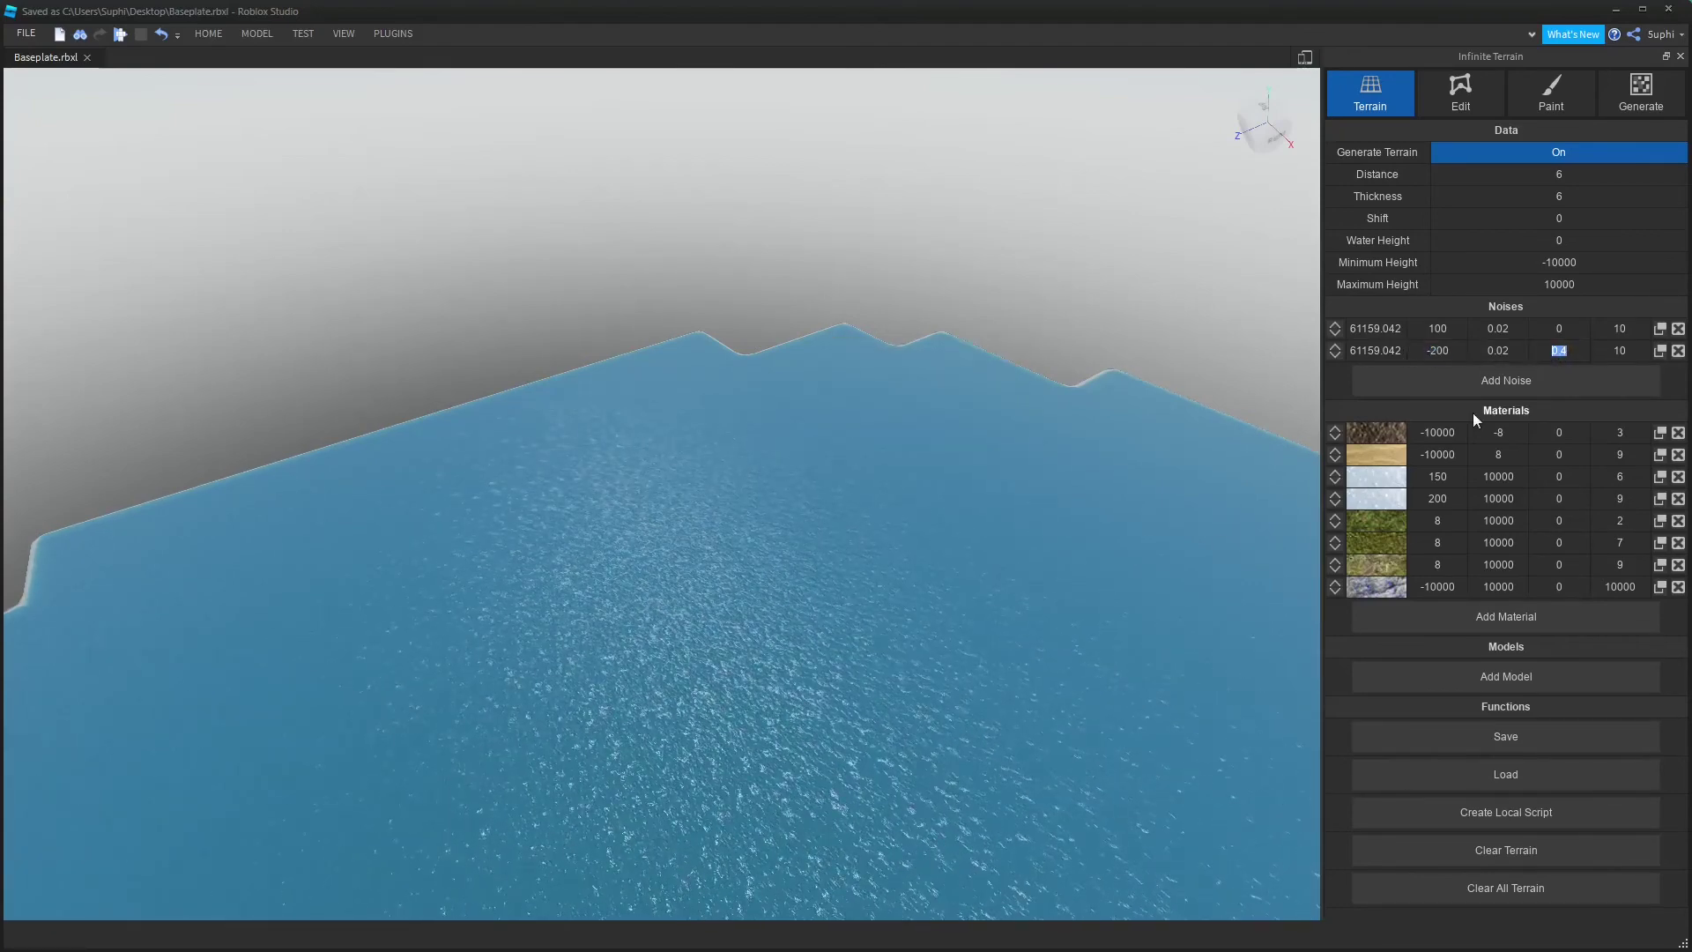
key("alt+Tab")
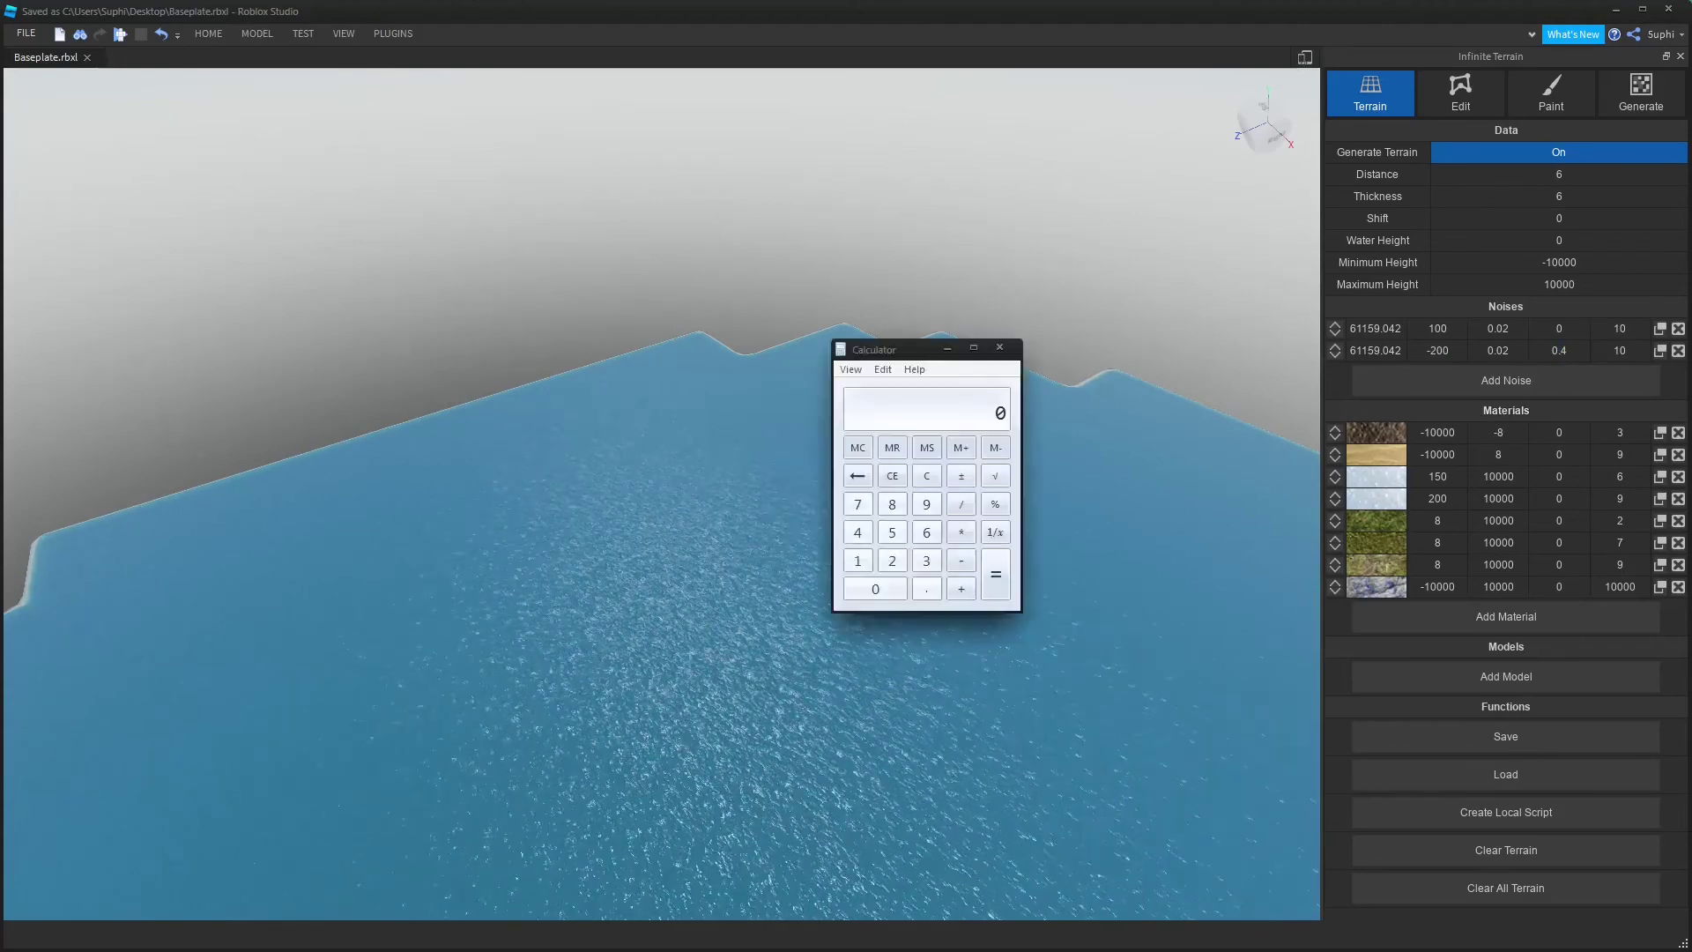
left_click(895, 566)
left_click(889, 585)
left_click(888, 585)
left_click(959, 534)
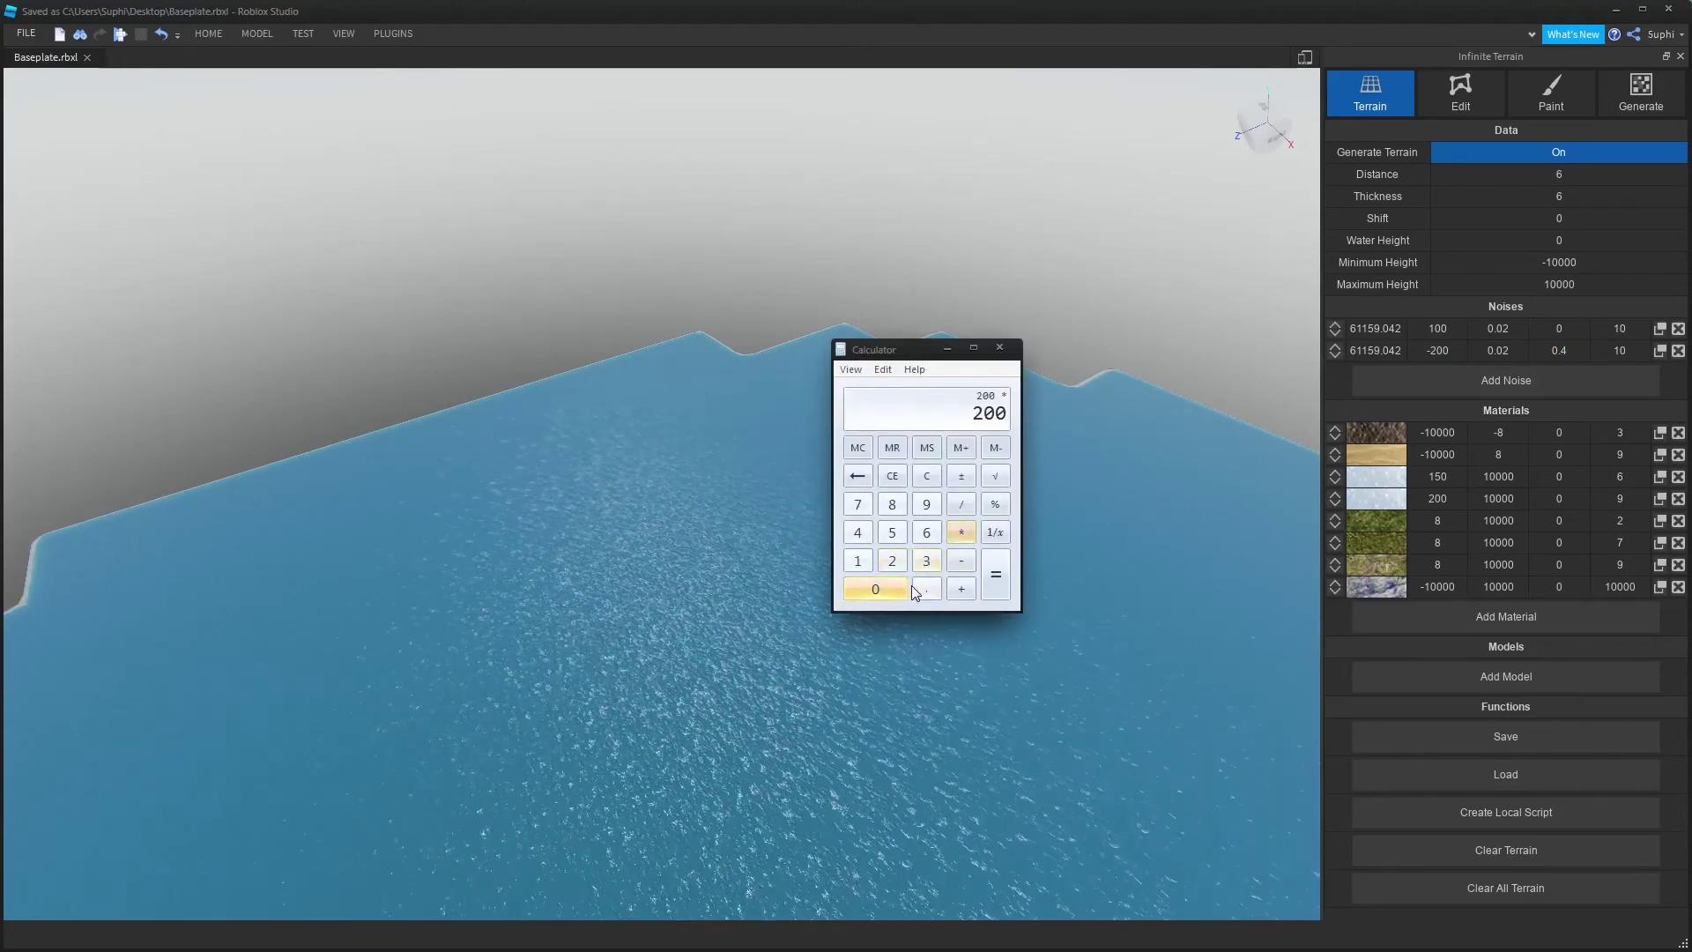
key("period")
left_click(868, 538)
left_click(995, 574)
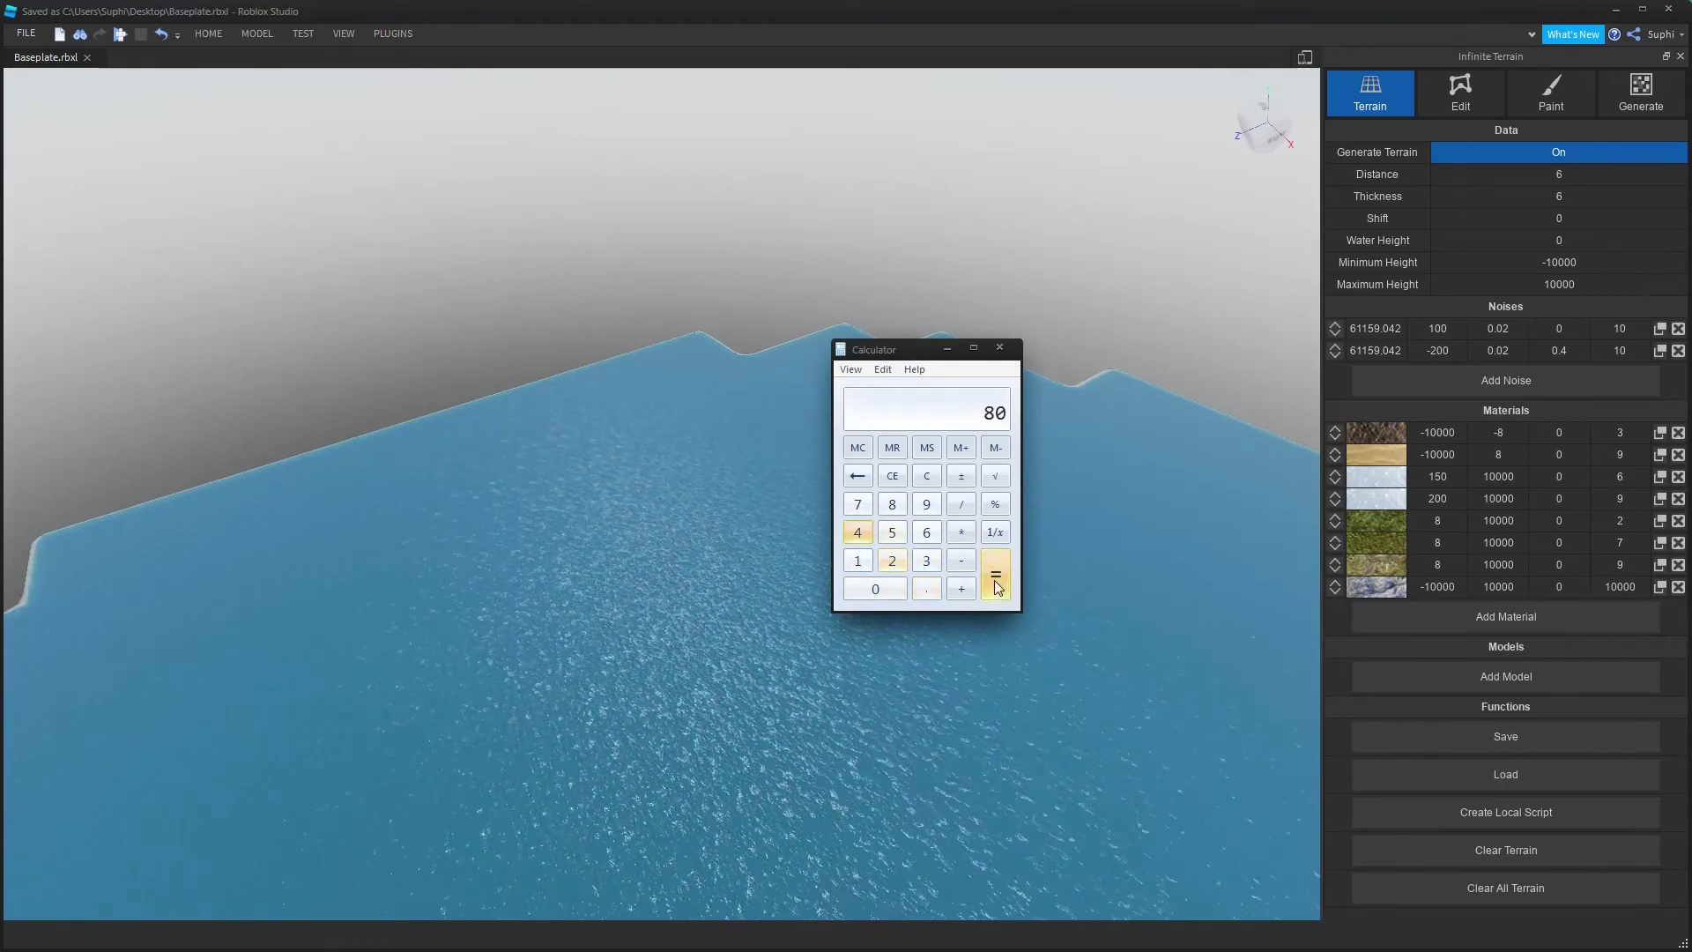
Set the terrain shift to 80 and regenerate all terrain
left_click(1585, 217)
type("80")
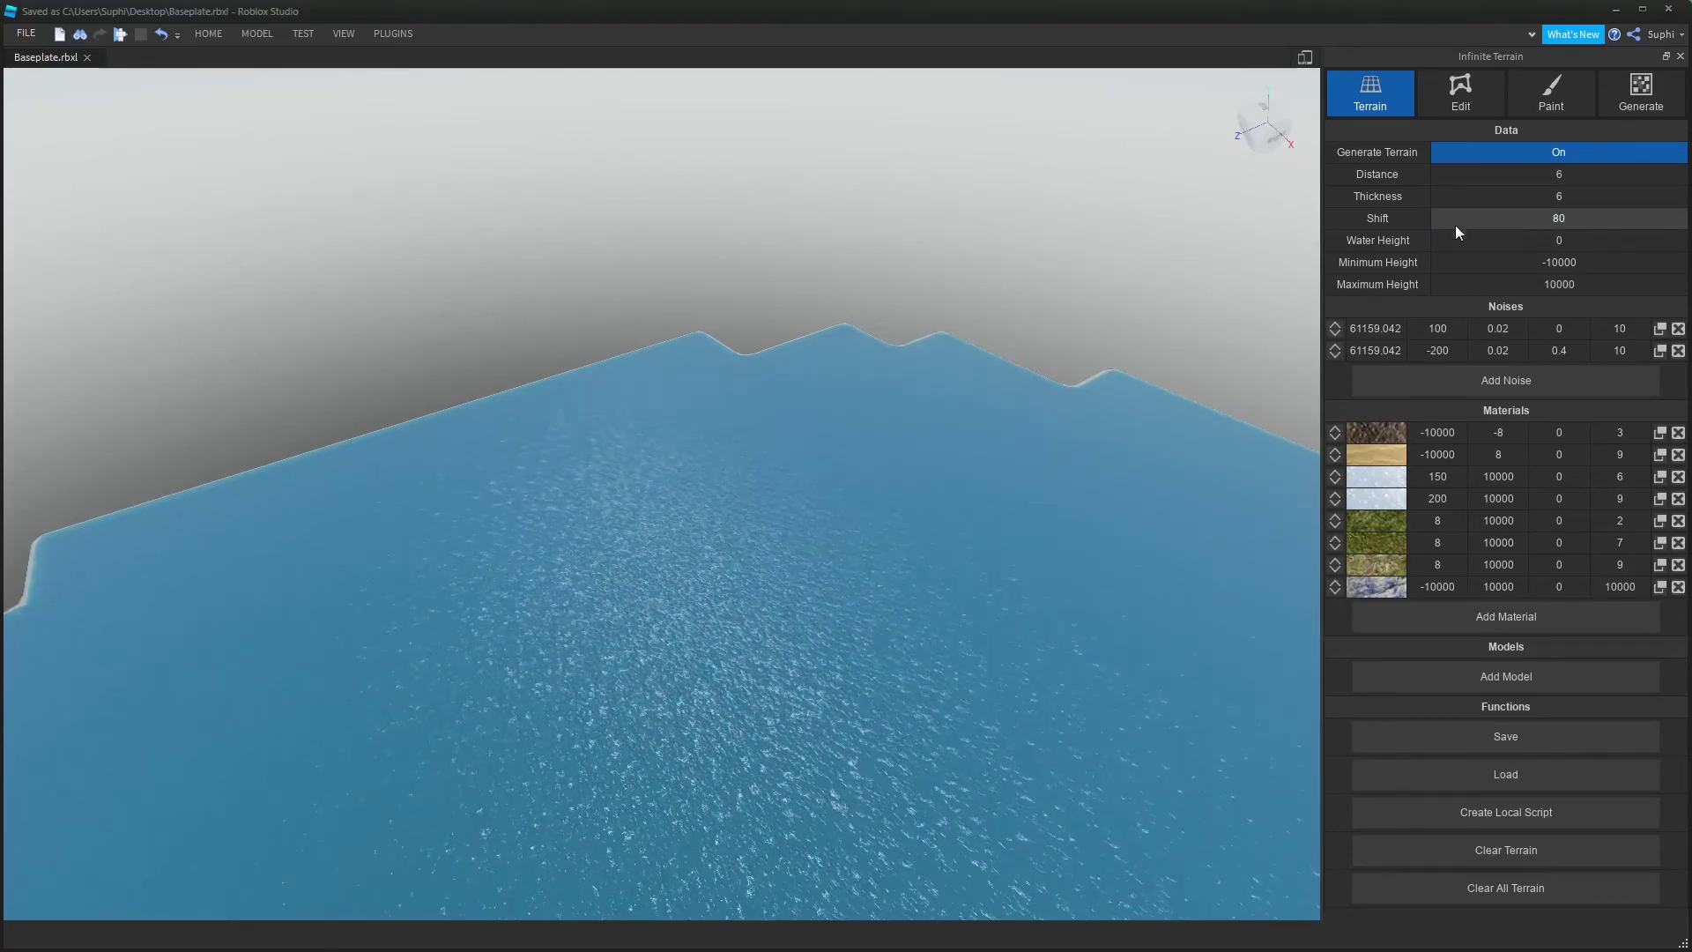
key("Return")
left_click(1493, 889)
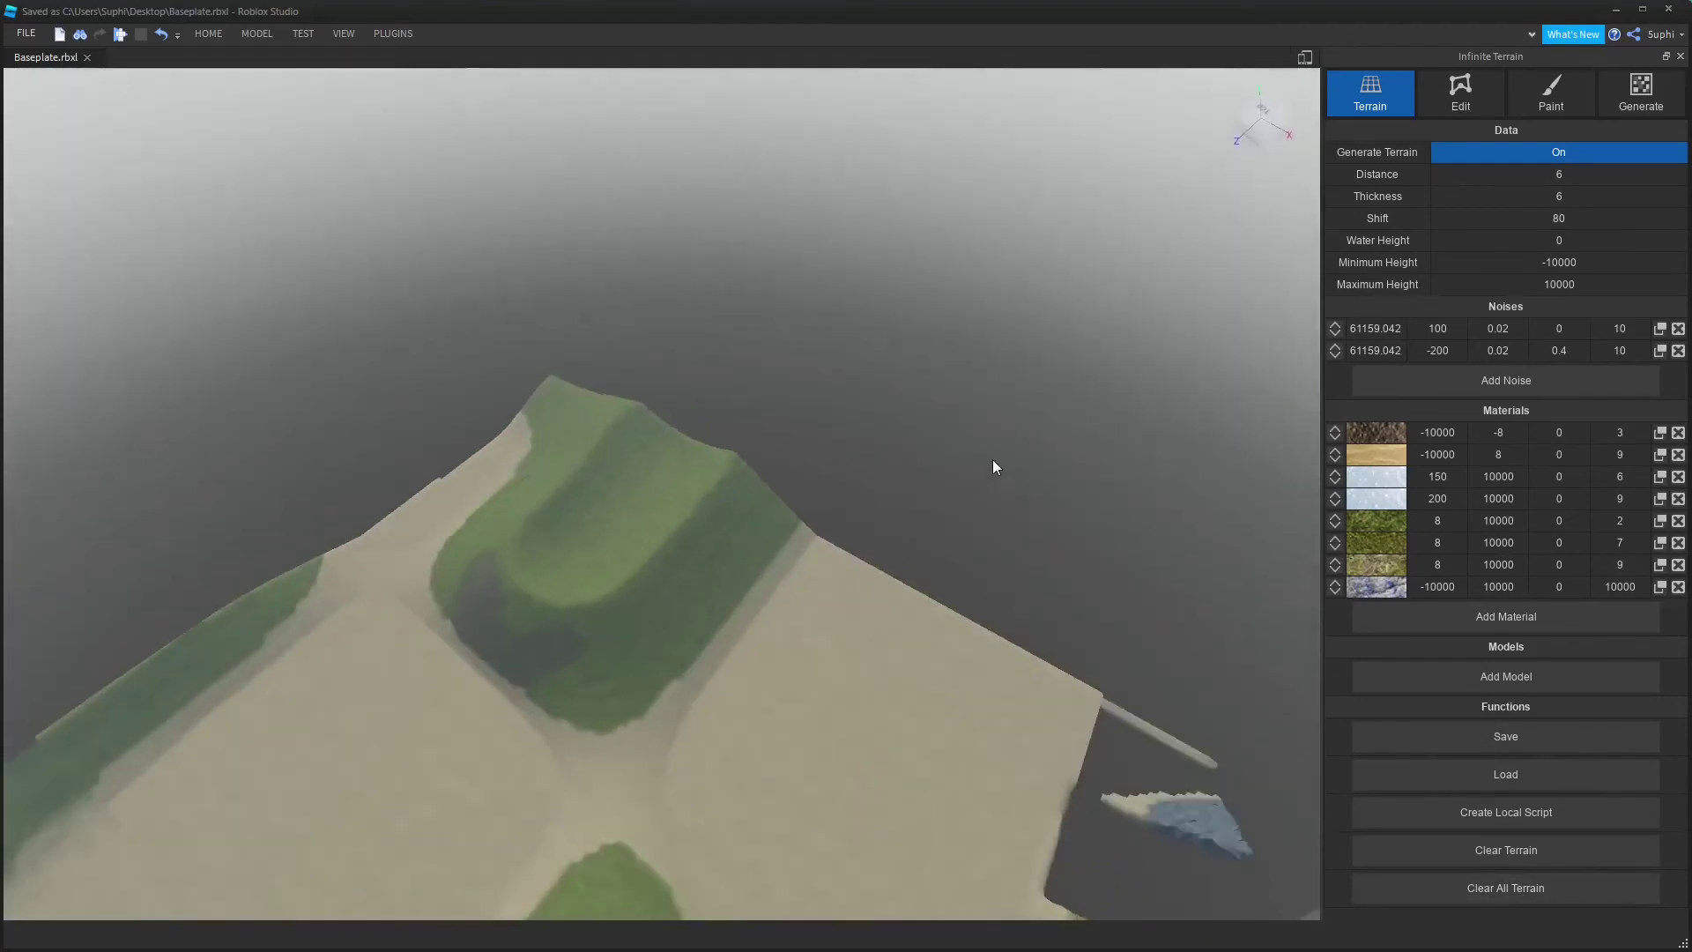
Examine the regenerated hills and the hollows in their tops up close and from above
key("w")
right_click_drag(992, 458, 986, 457)
key("w")
right_click_drag(833, 516, 293, 680)
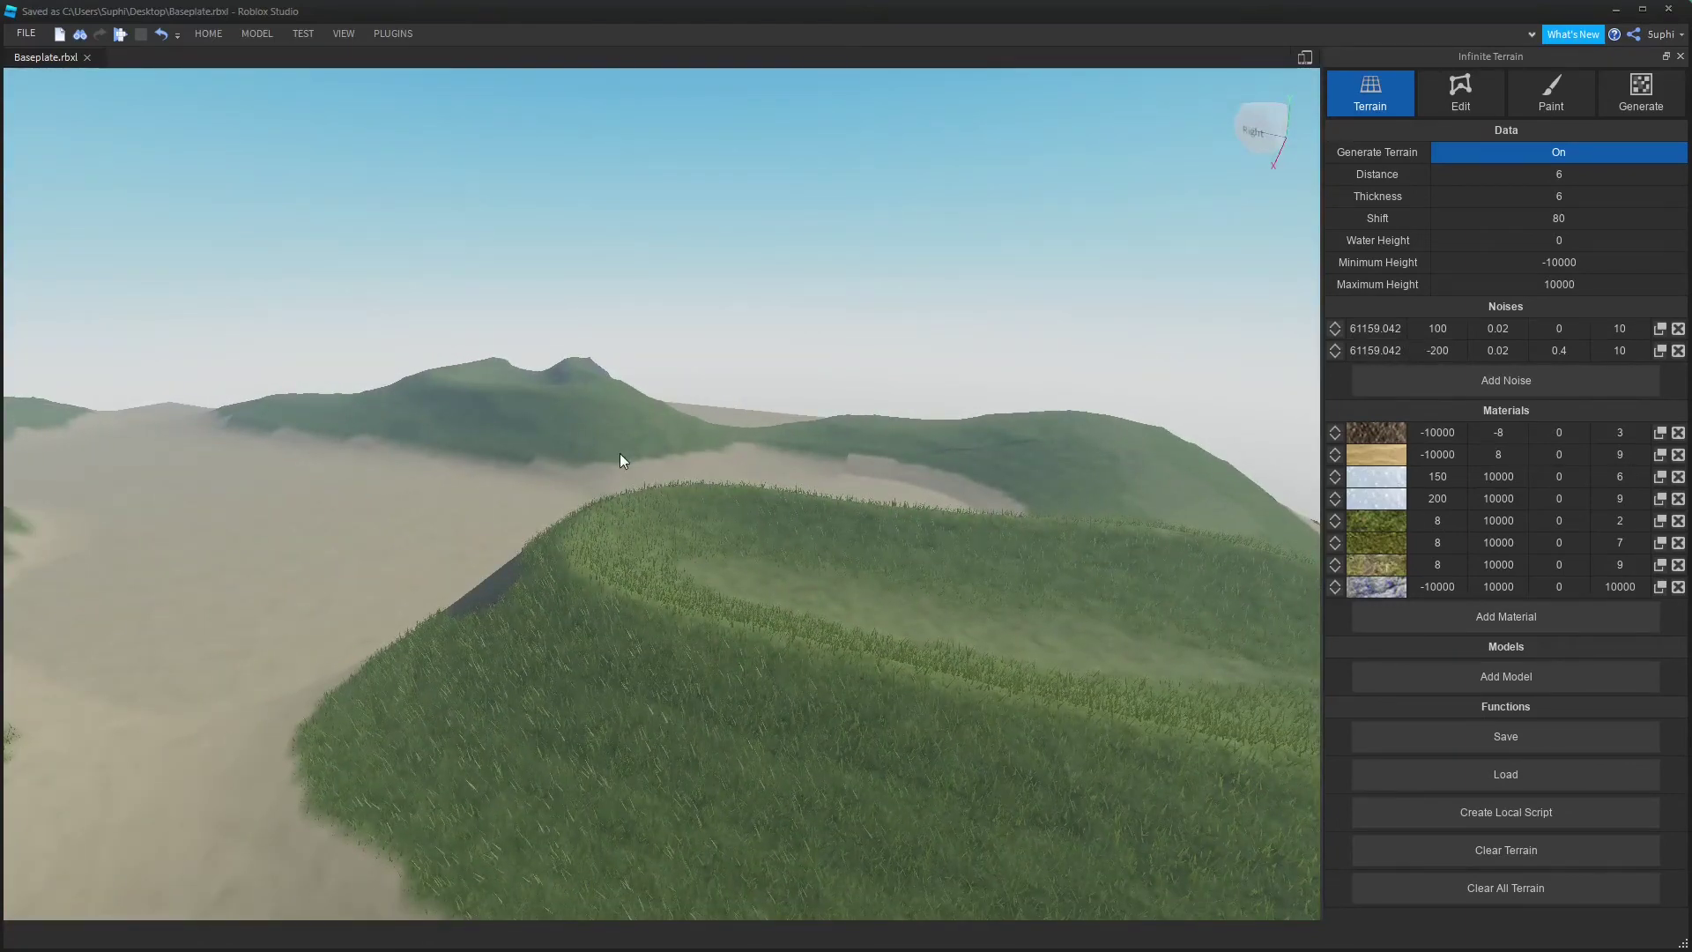
right_click_drag(629, 483, 629, 483)
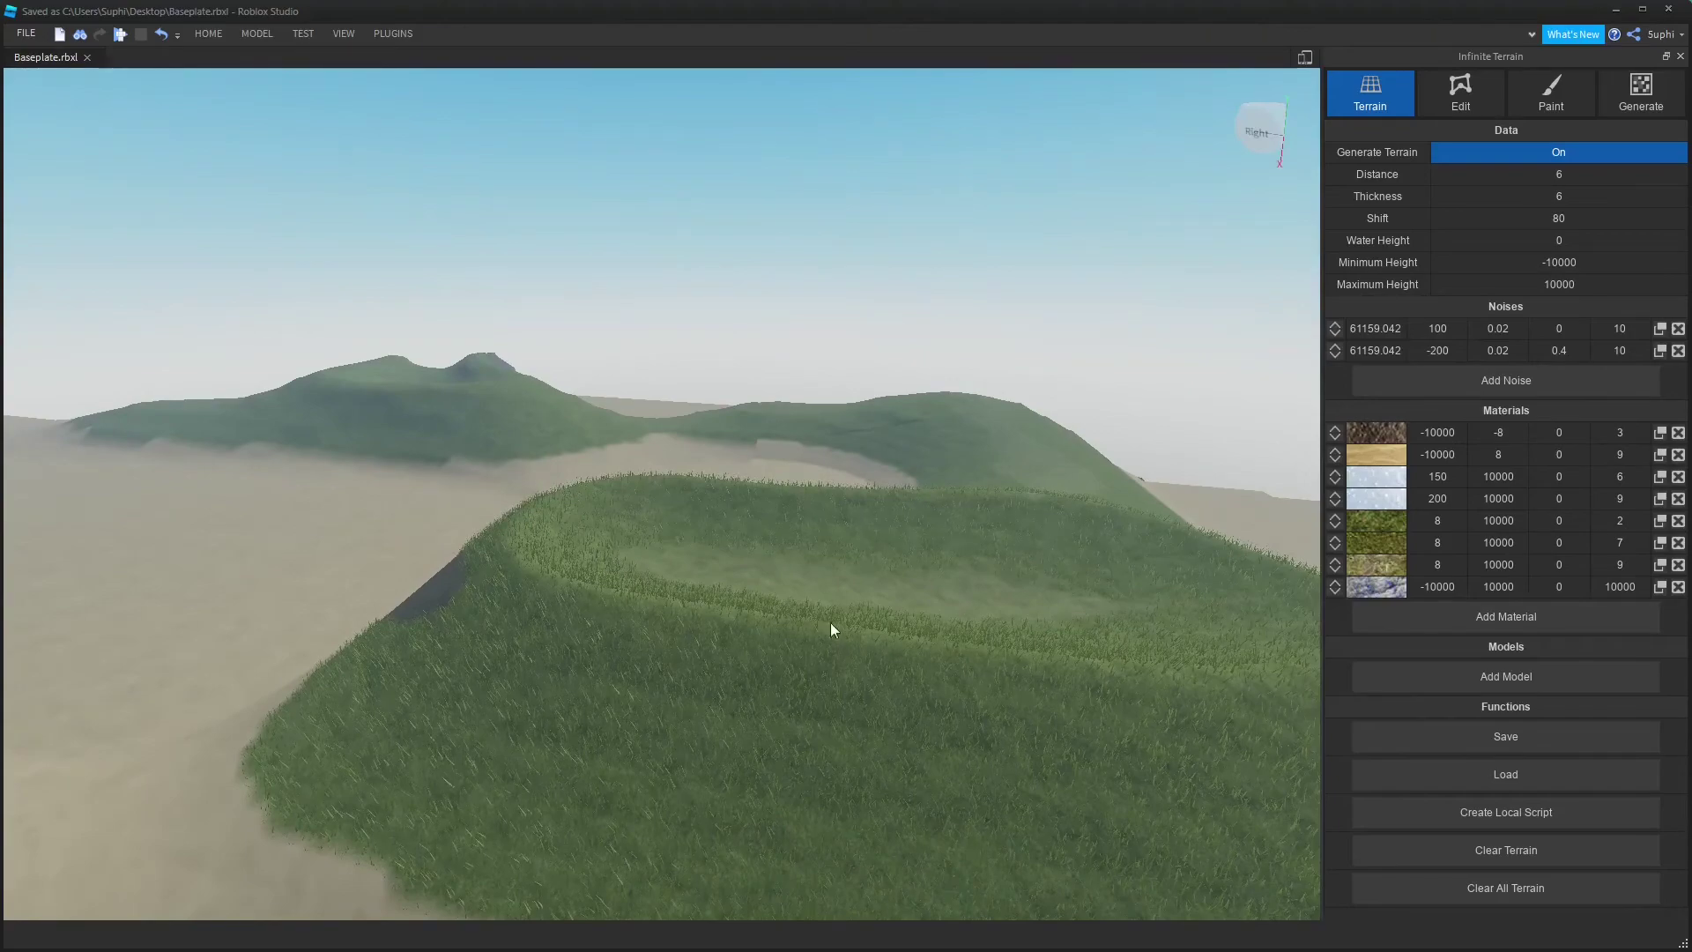
key("w")
right_click_drag(1154, 553, 1114, 554)
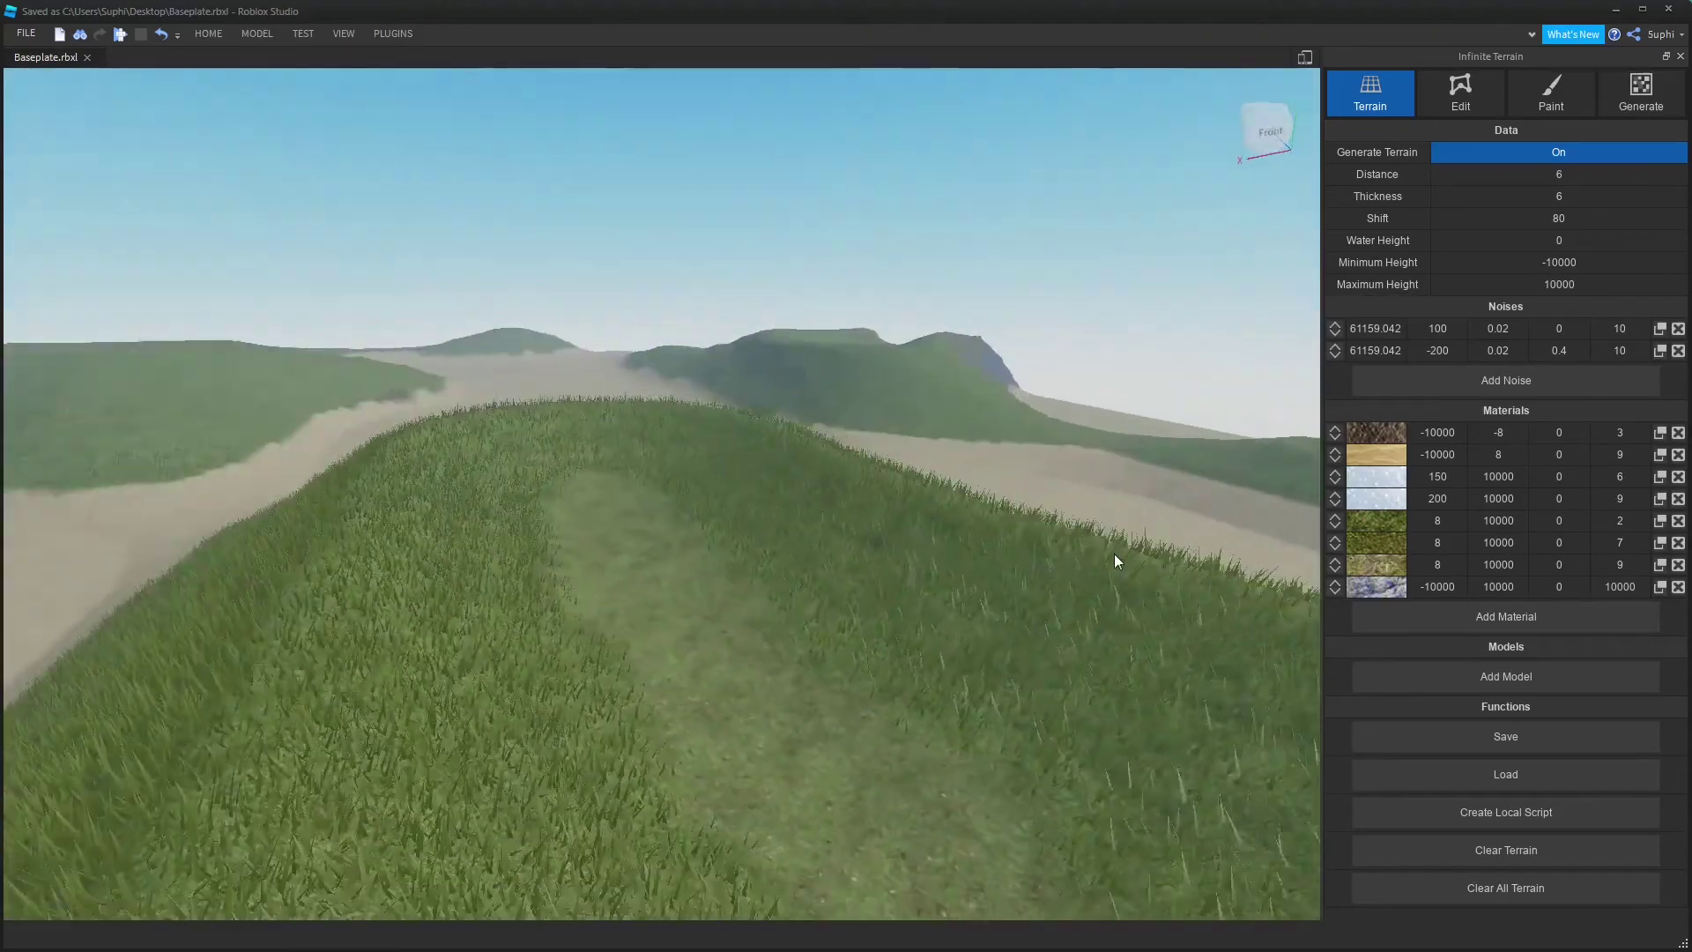
right_click_drag(795, 516, 864, 475)
key("s")
key("d")
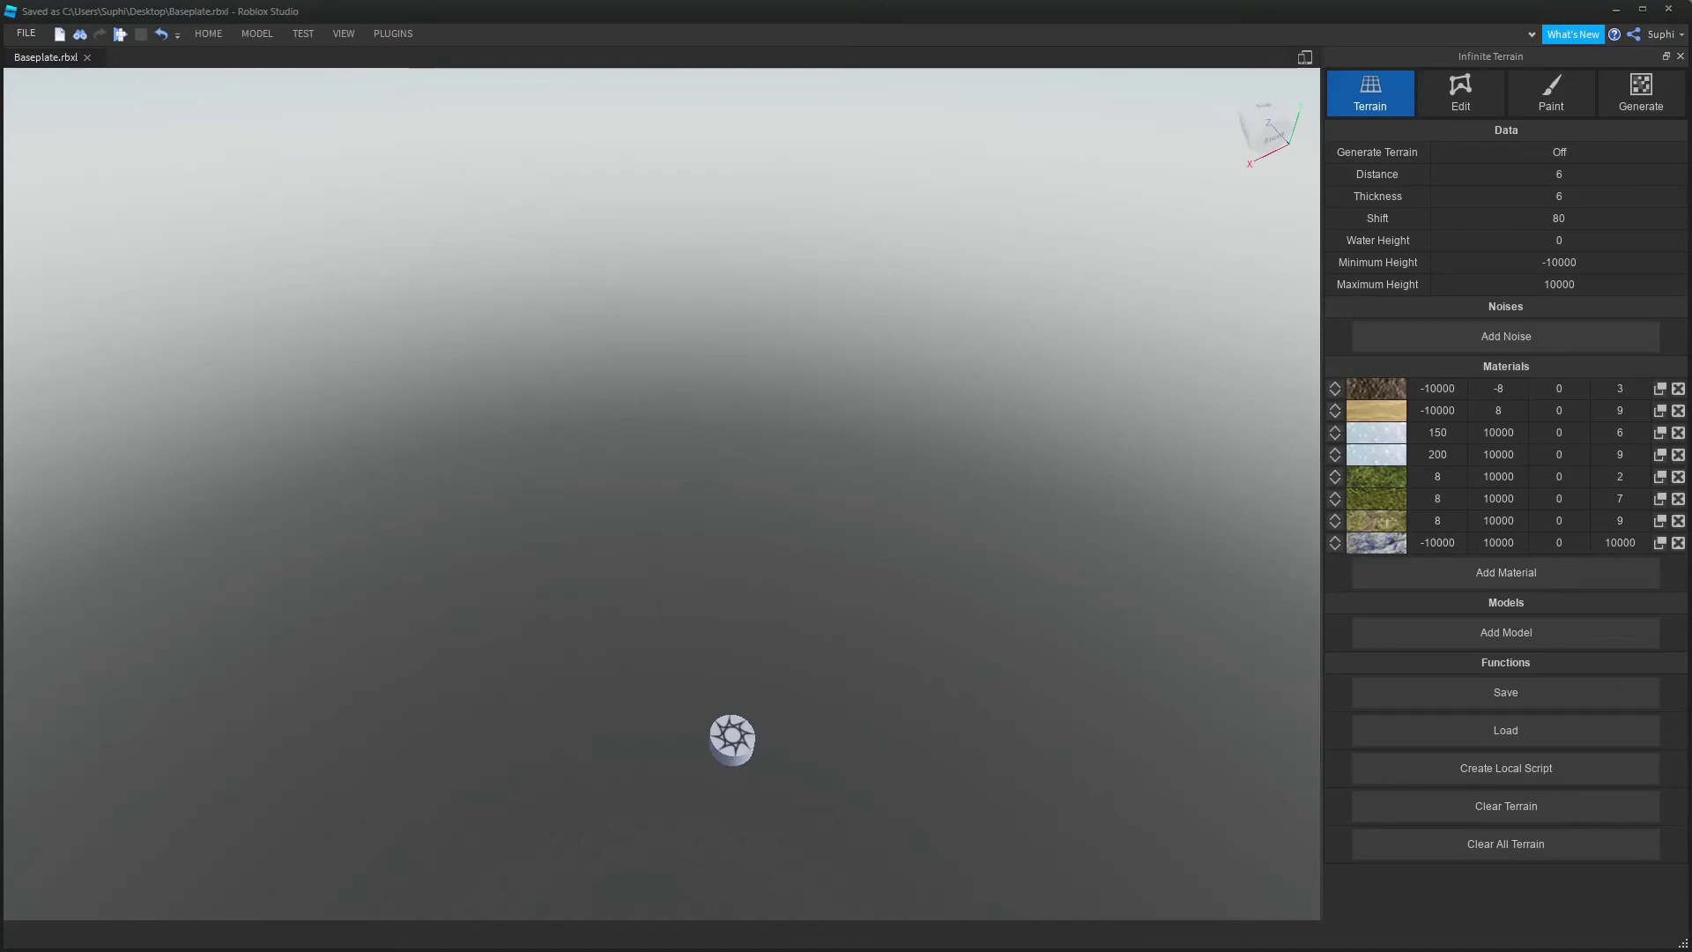
Add a new noise and clamp it between a minimum of 0.2 and a maximum of 0.3
left_click(1503, 337)
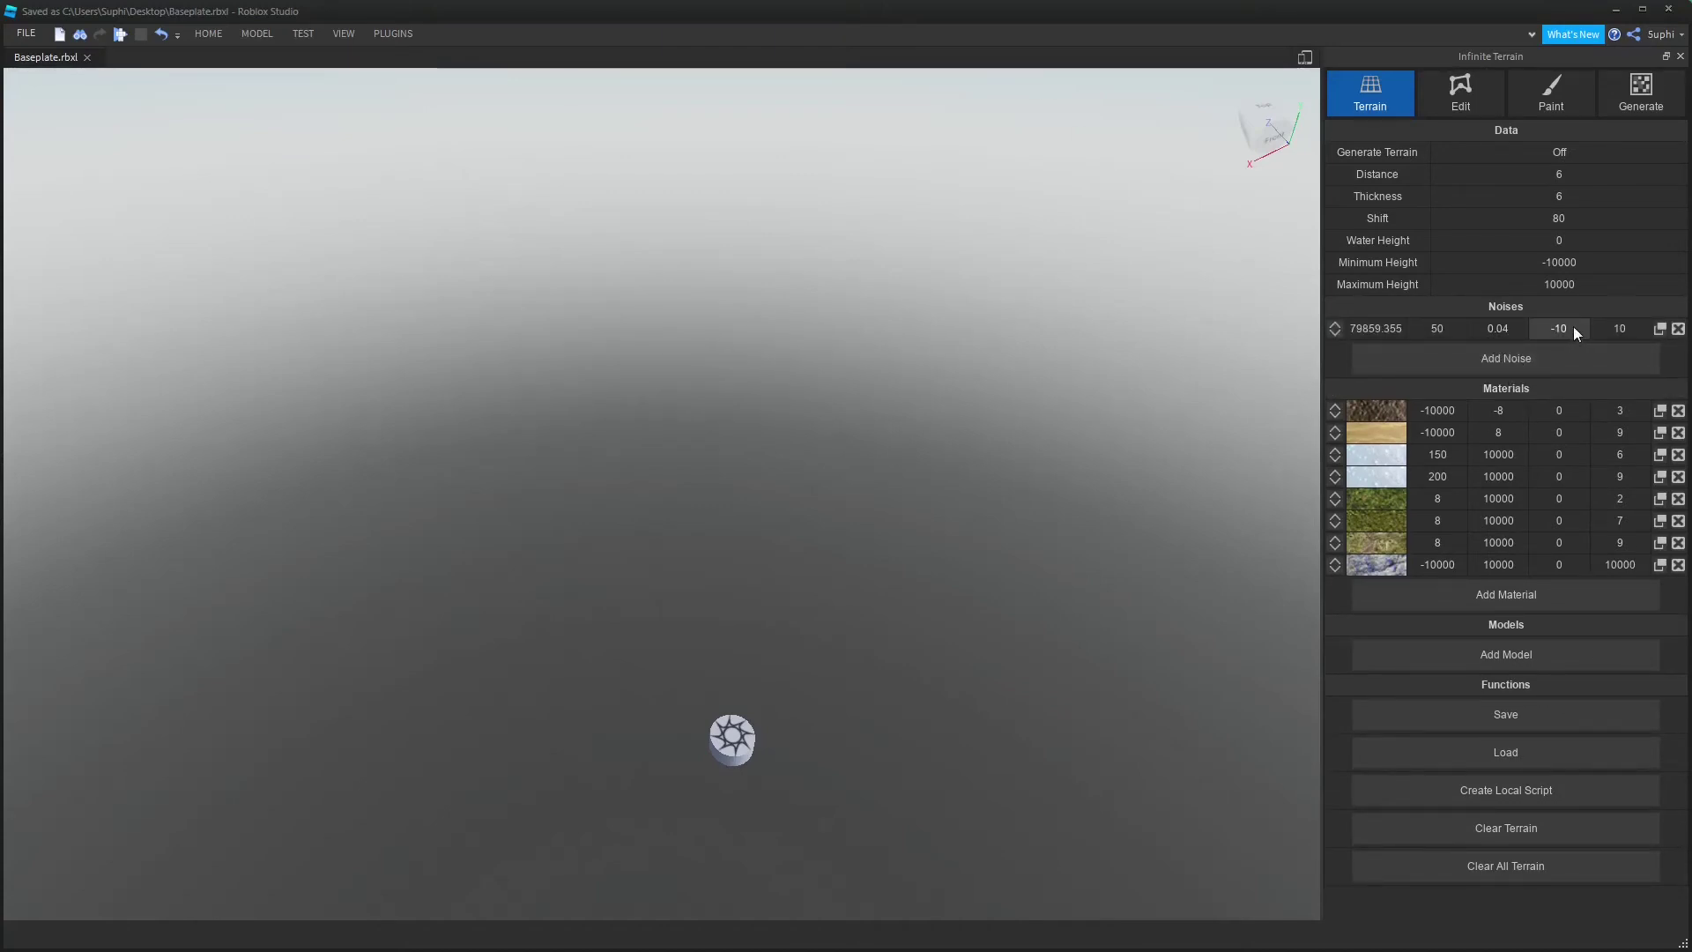
left_click_drag(1540, 322, 1359, 293)
type("0")
left_click(1574, 333)
left_click(1571, 328)
left_click(1602, 331)
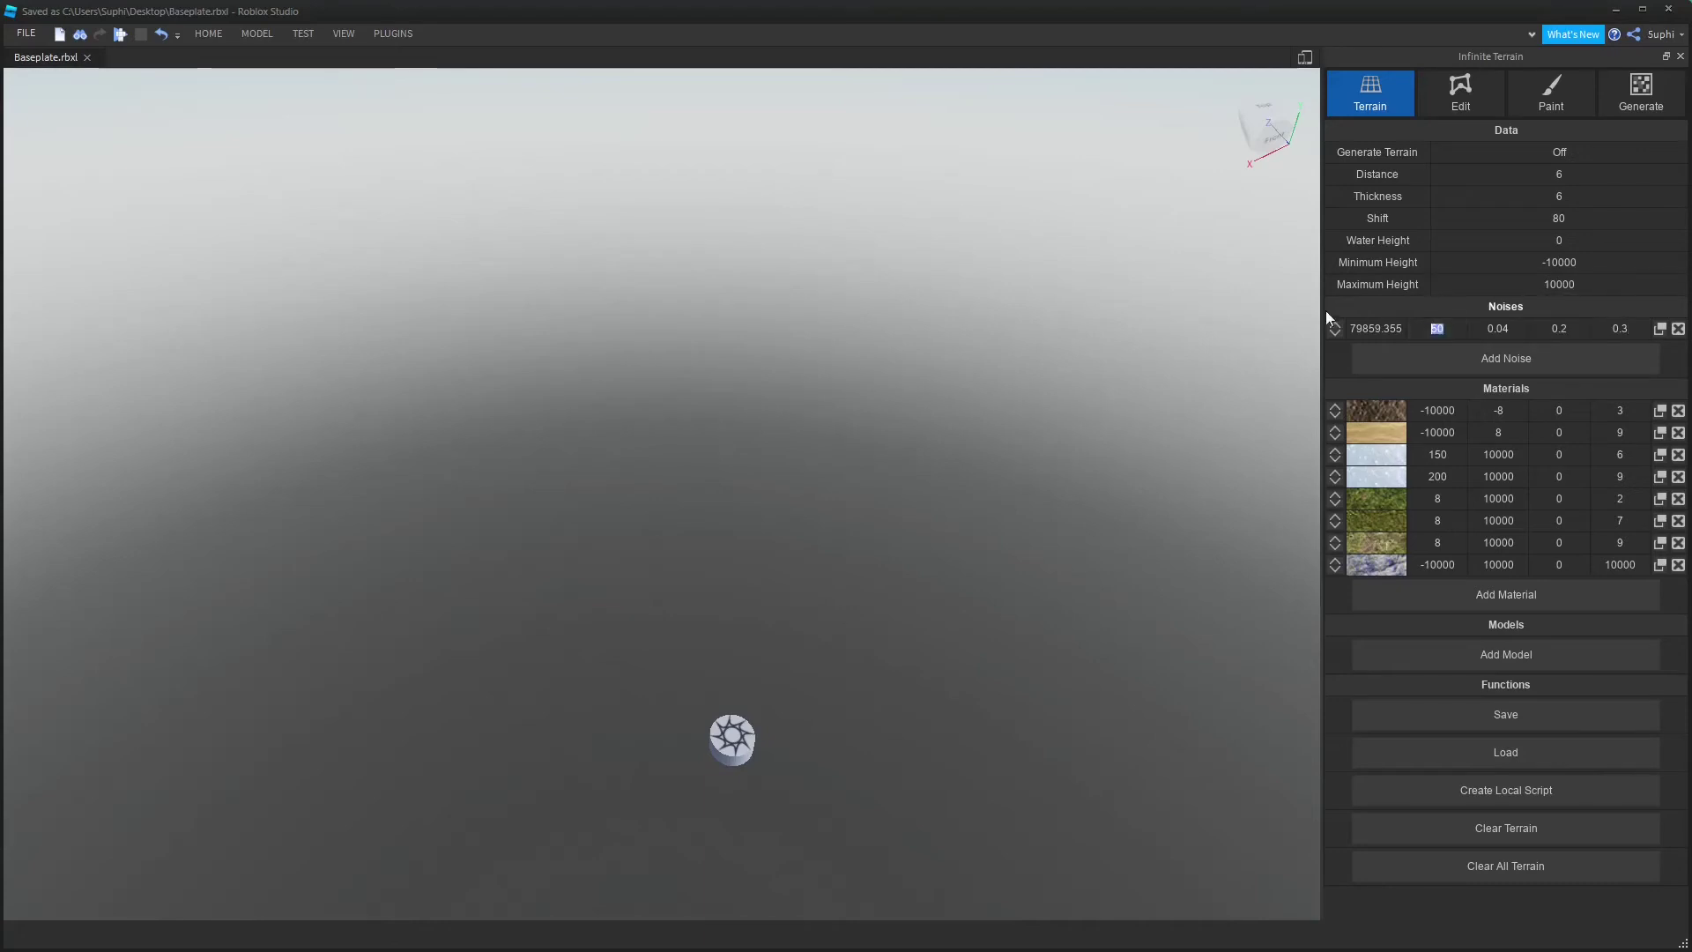
Raise the clamped noise's amplitude, set its frequency to 0.01, then turn on terrain generation and inspect the plateaus
left_click(1455, 325)
type("00")
left_click_drag(1508, 328, 1506, 330)
left_click(1559, 152)
right_click_drag(999, 336, 1002, 337)
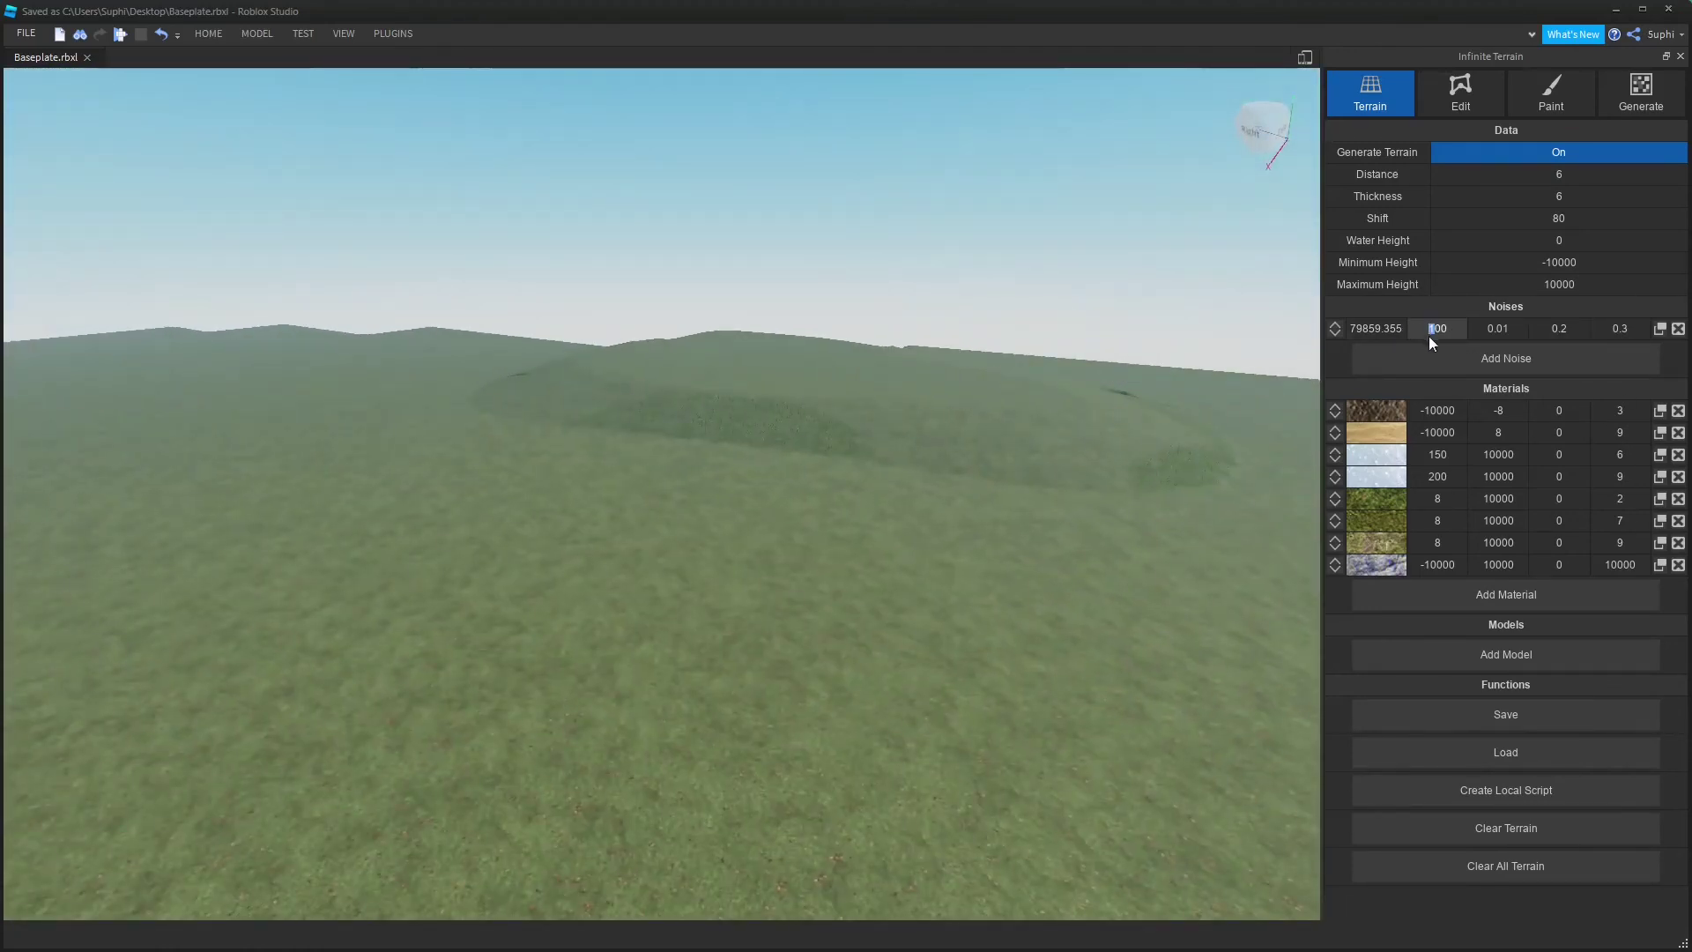
Set the noise's amplitude to 500, then regenerate all terrain and inspect the plateaus and cliffs
left_click(1483, 874)
right_click_drag(1060, 483, 906, 506)
key("s")
key("s")
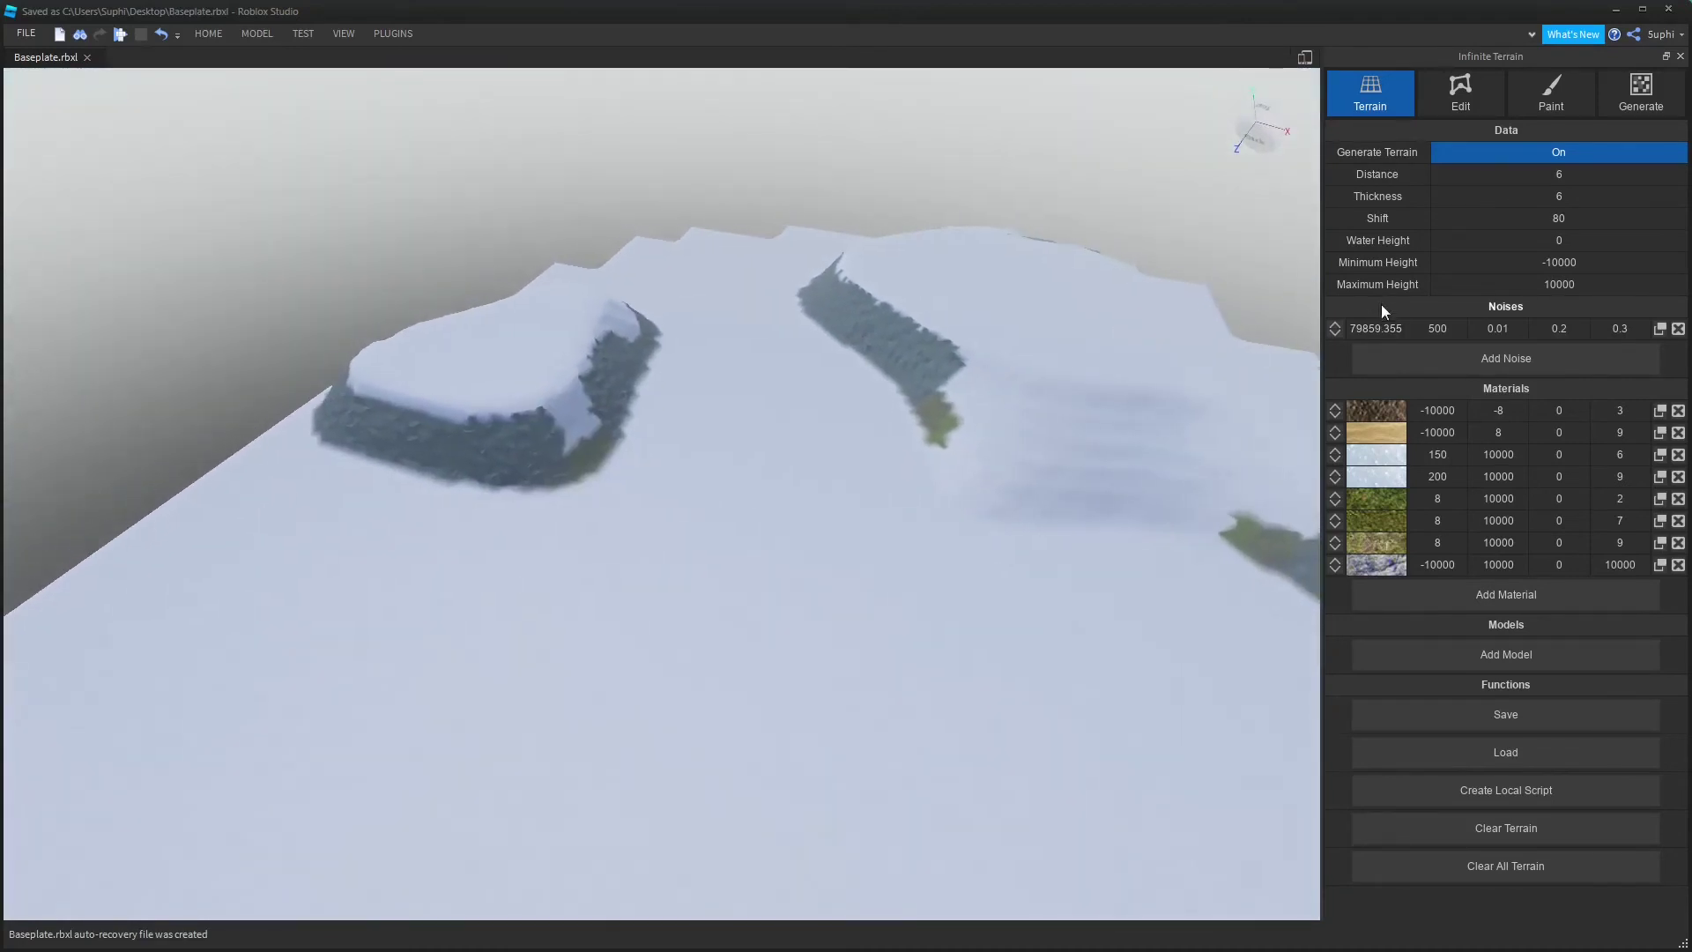
Set the noise's amplitude to 1000, then regenerate all terrain and inspect the steep plateau
left_click(1435, 329)
type("1000")
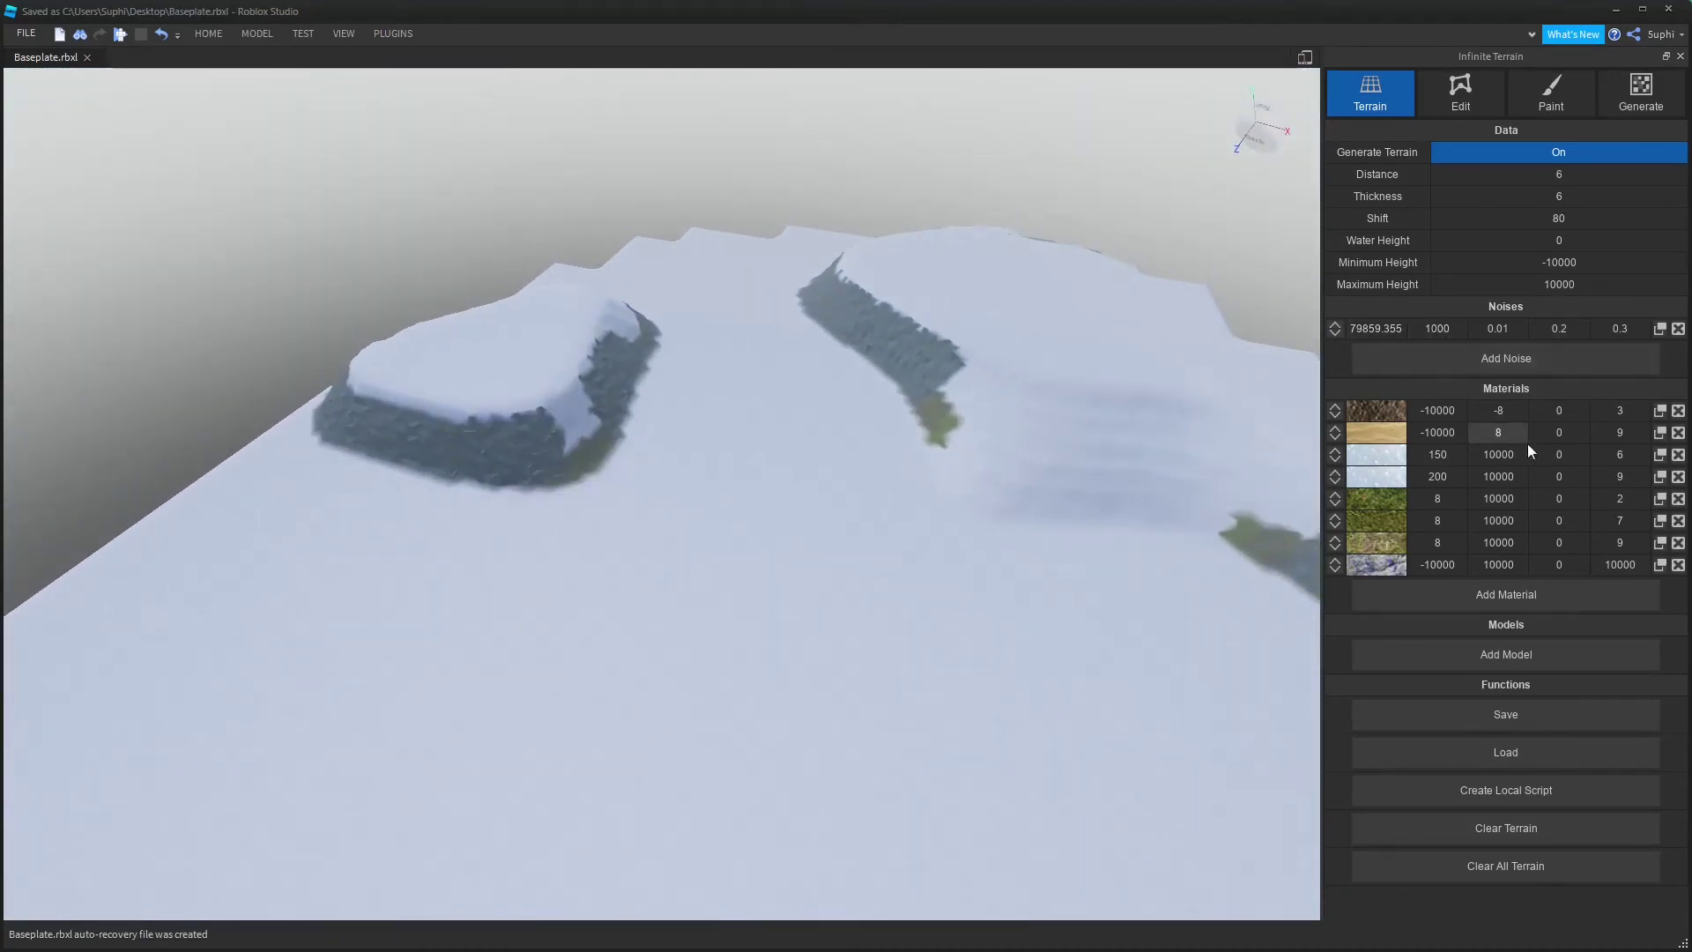
left_click(1505, 867)
key("q")
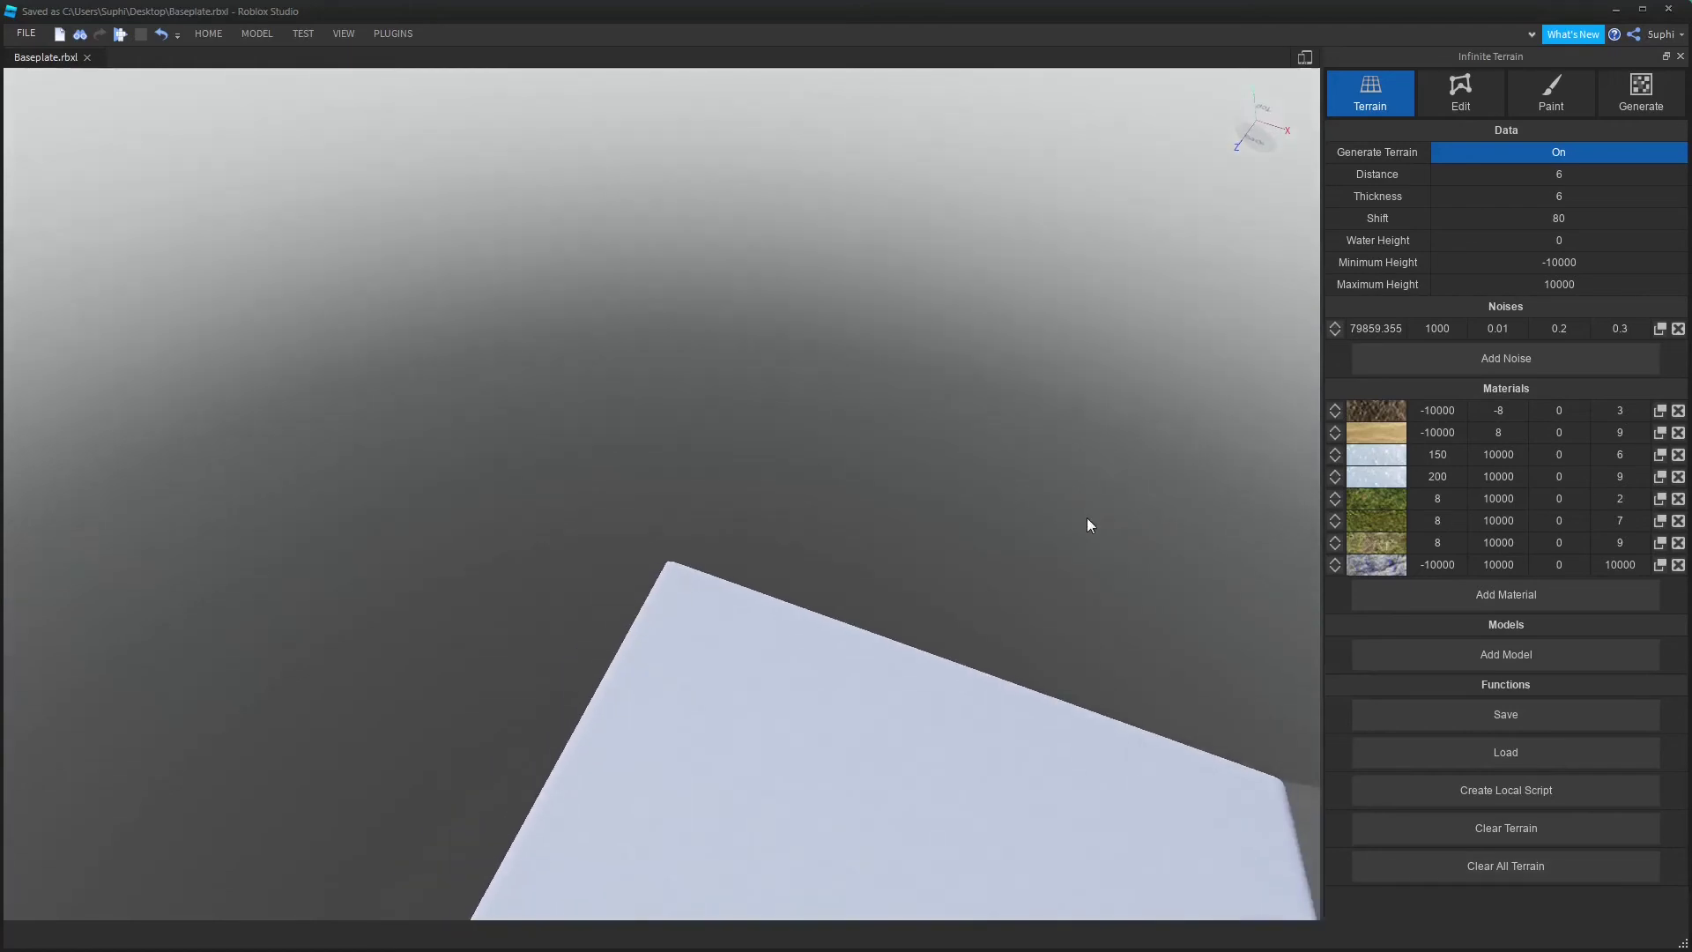
right_click_drag(1086, 517, 1070, 480)
key("s")
key("w")
key("s")
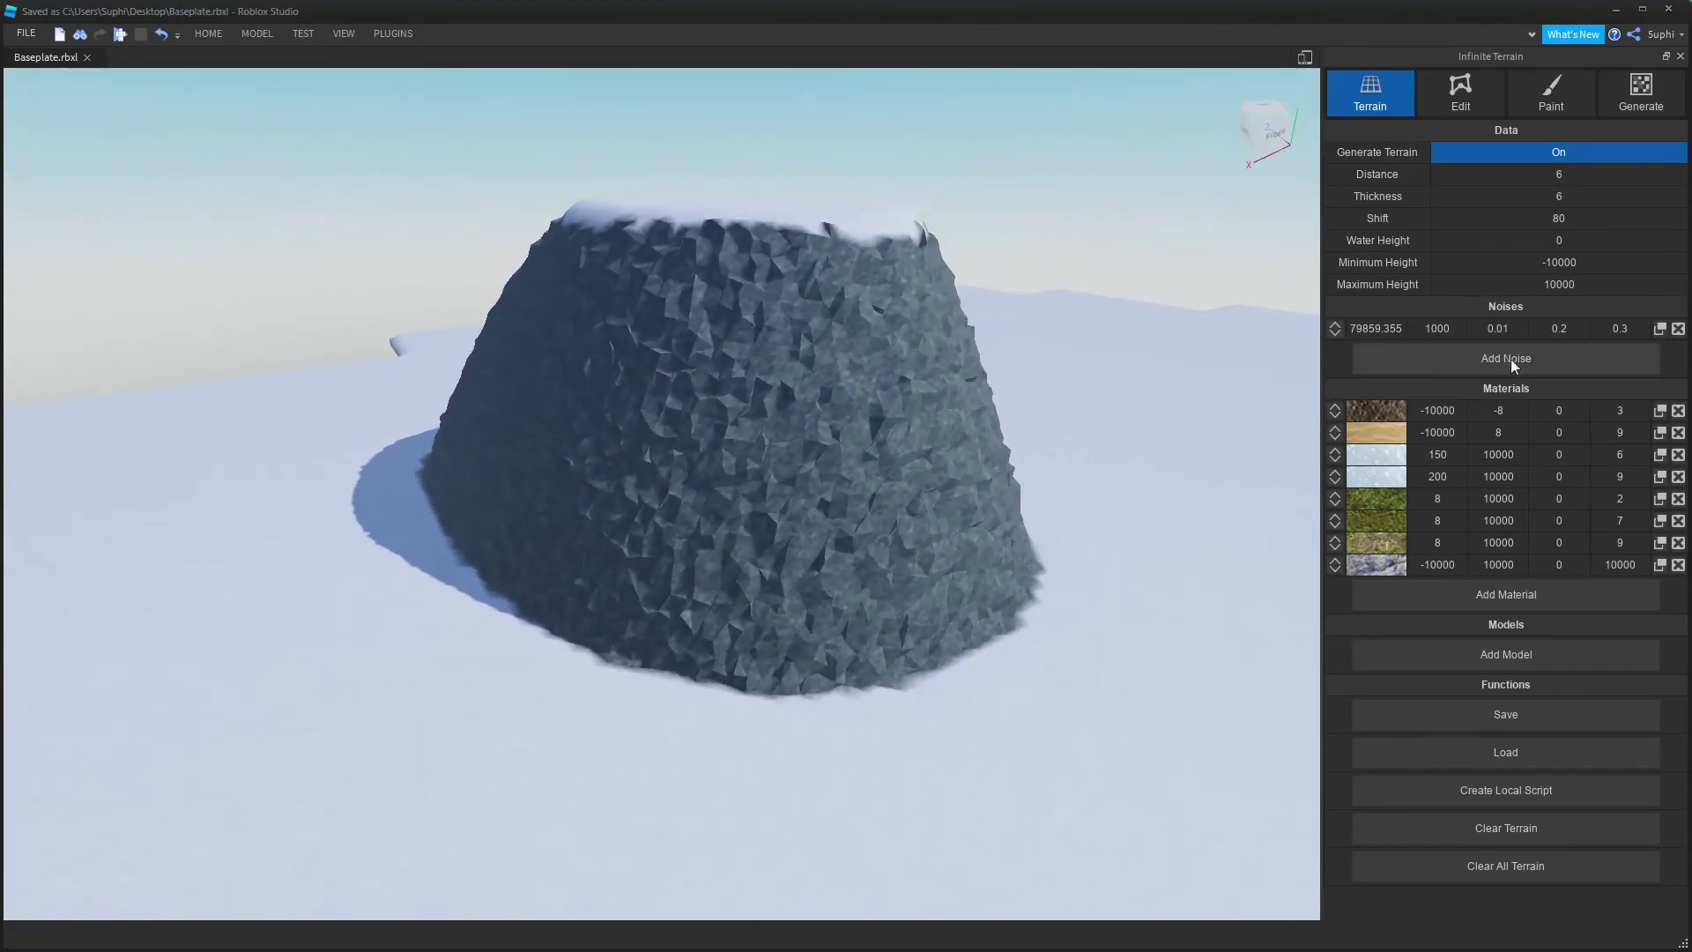
right_click_drag(972, 388, 971, 388)
key("s")
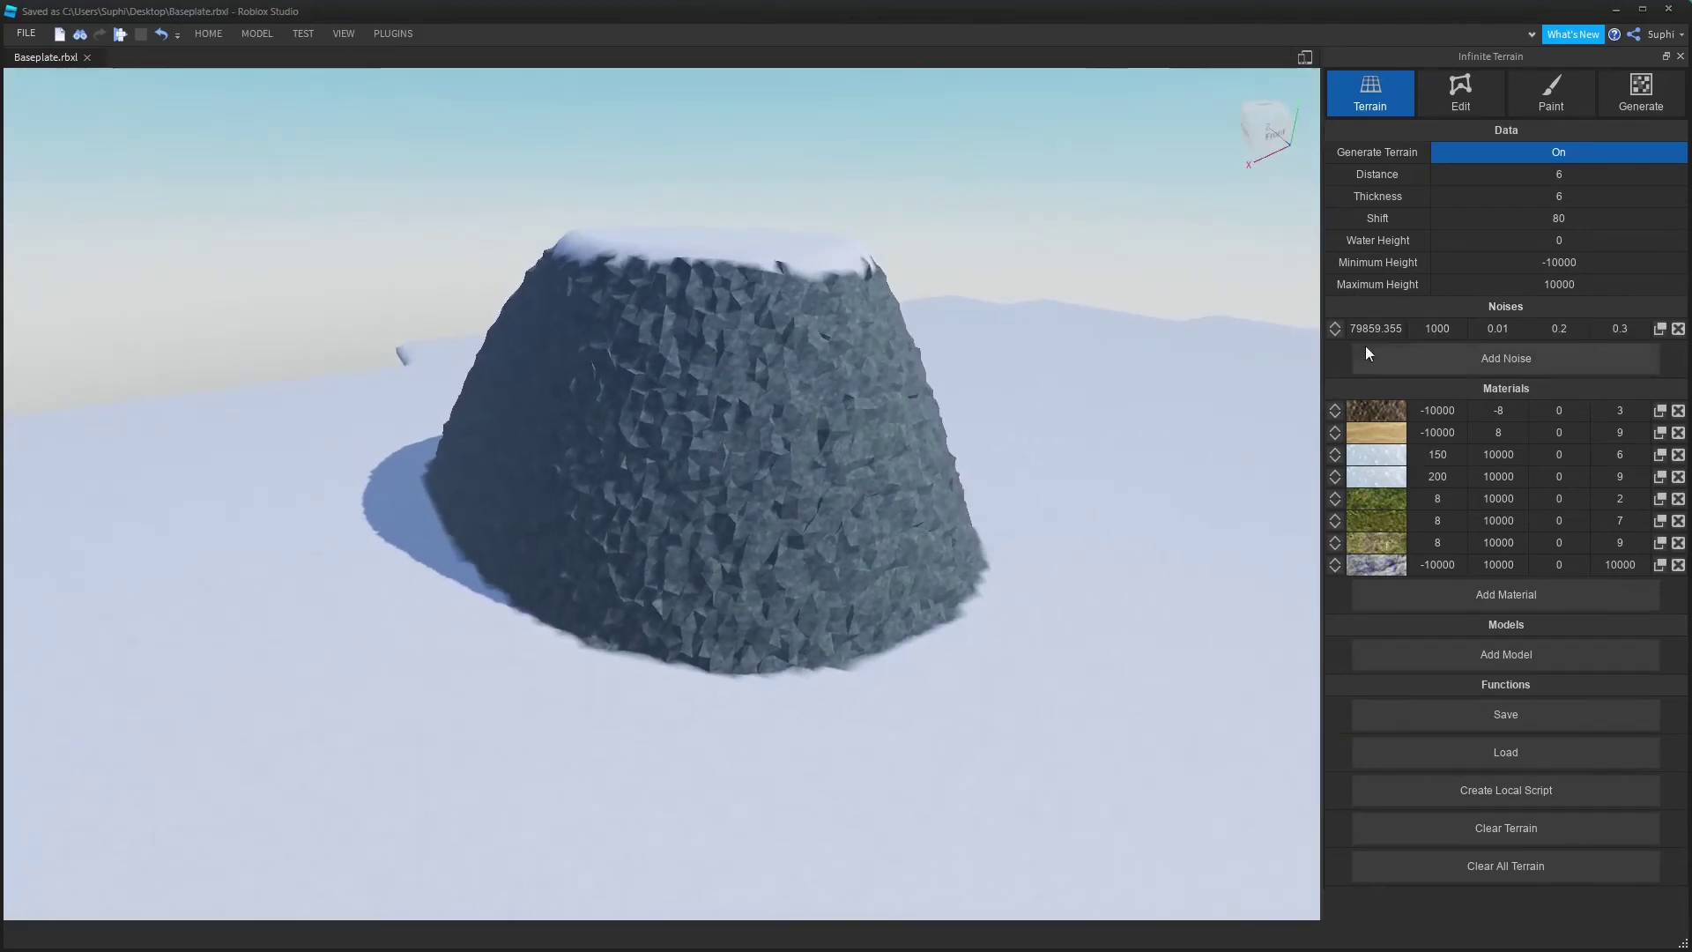
Set the terrain shift to -200, then regenerate all terrain and inspect the lowered plateau
left_click(1456, 327)
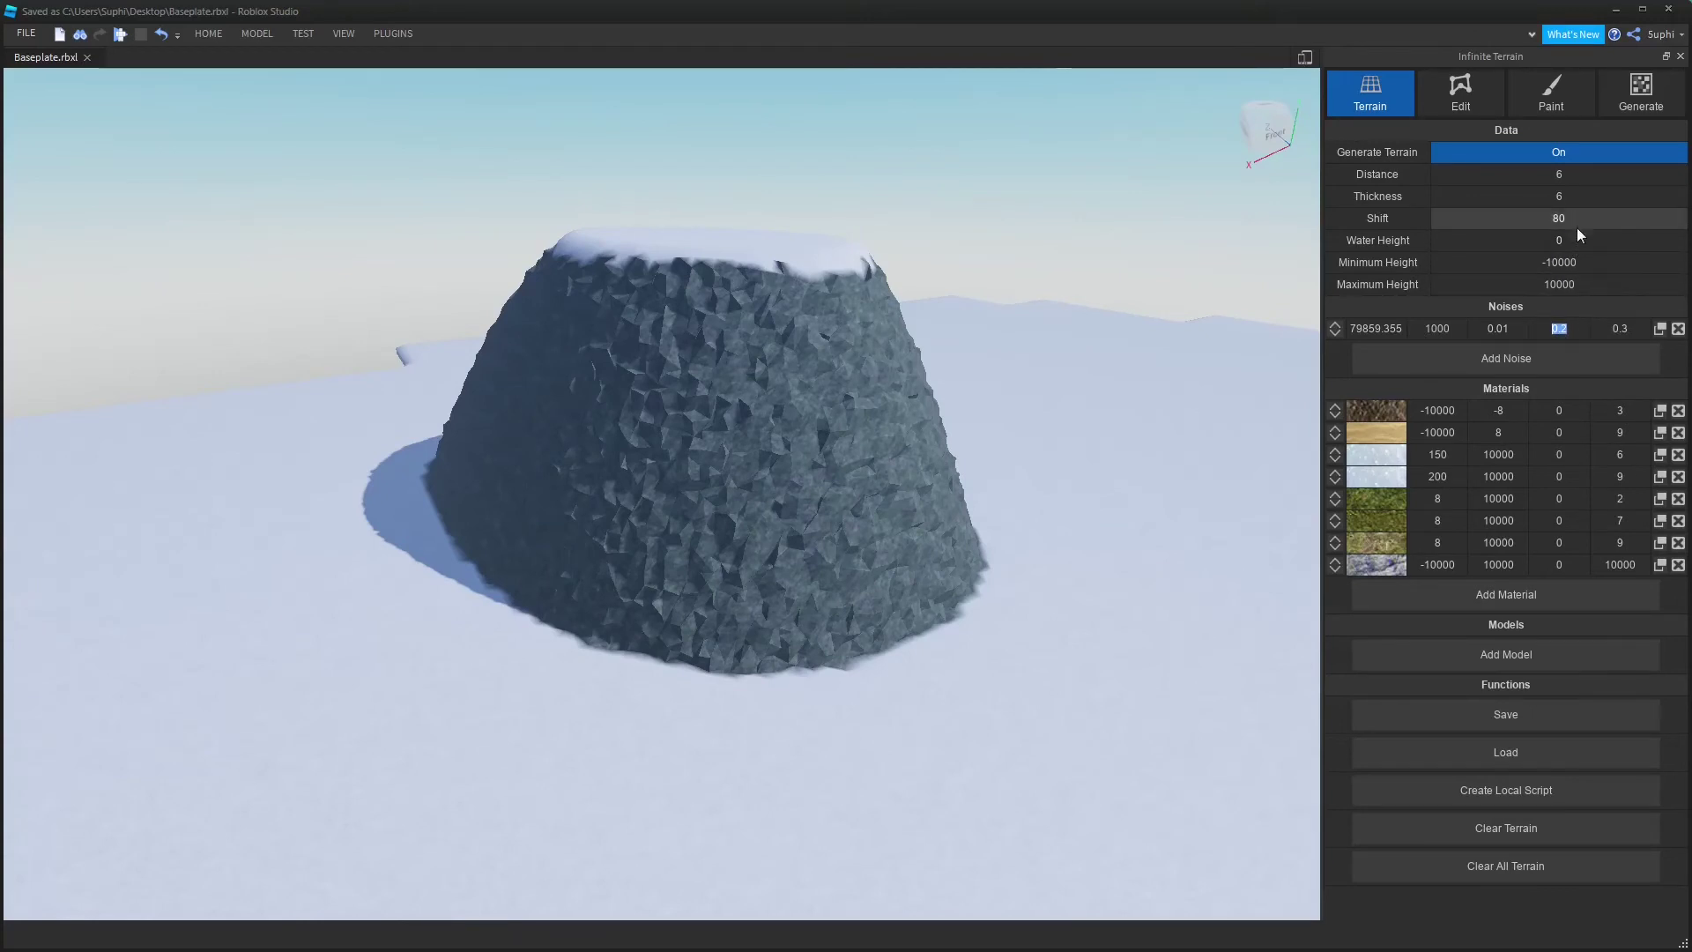
left_click(1525, 218)
type("-200")
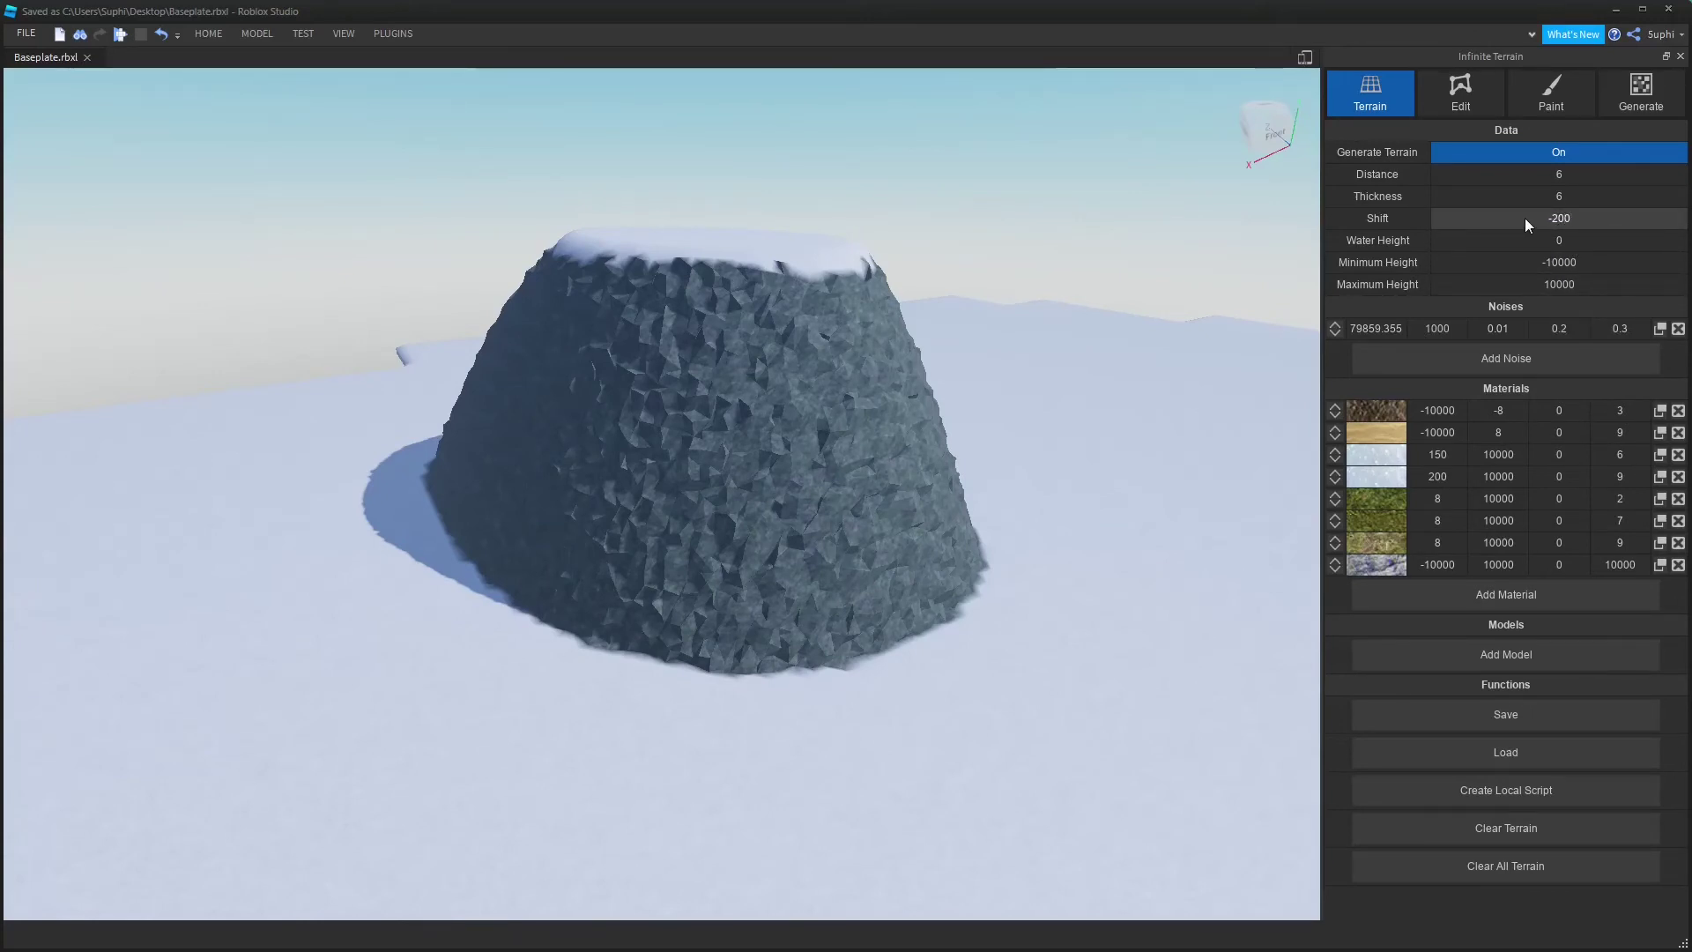
left_click(1463, 869)
right_click_drag(758, 573, 1063, 582)
key("w")
key("w")
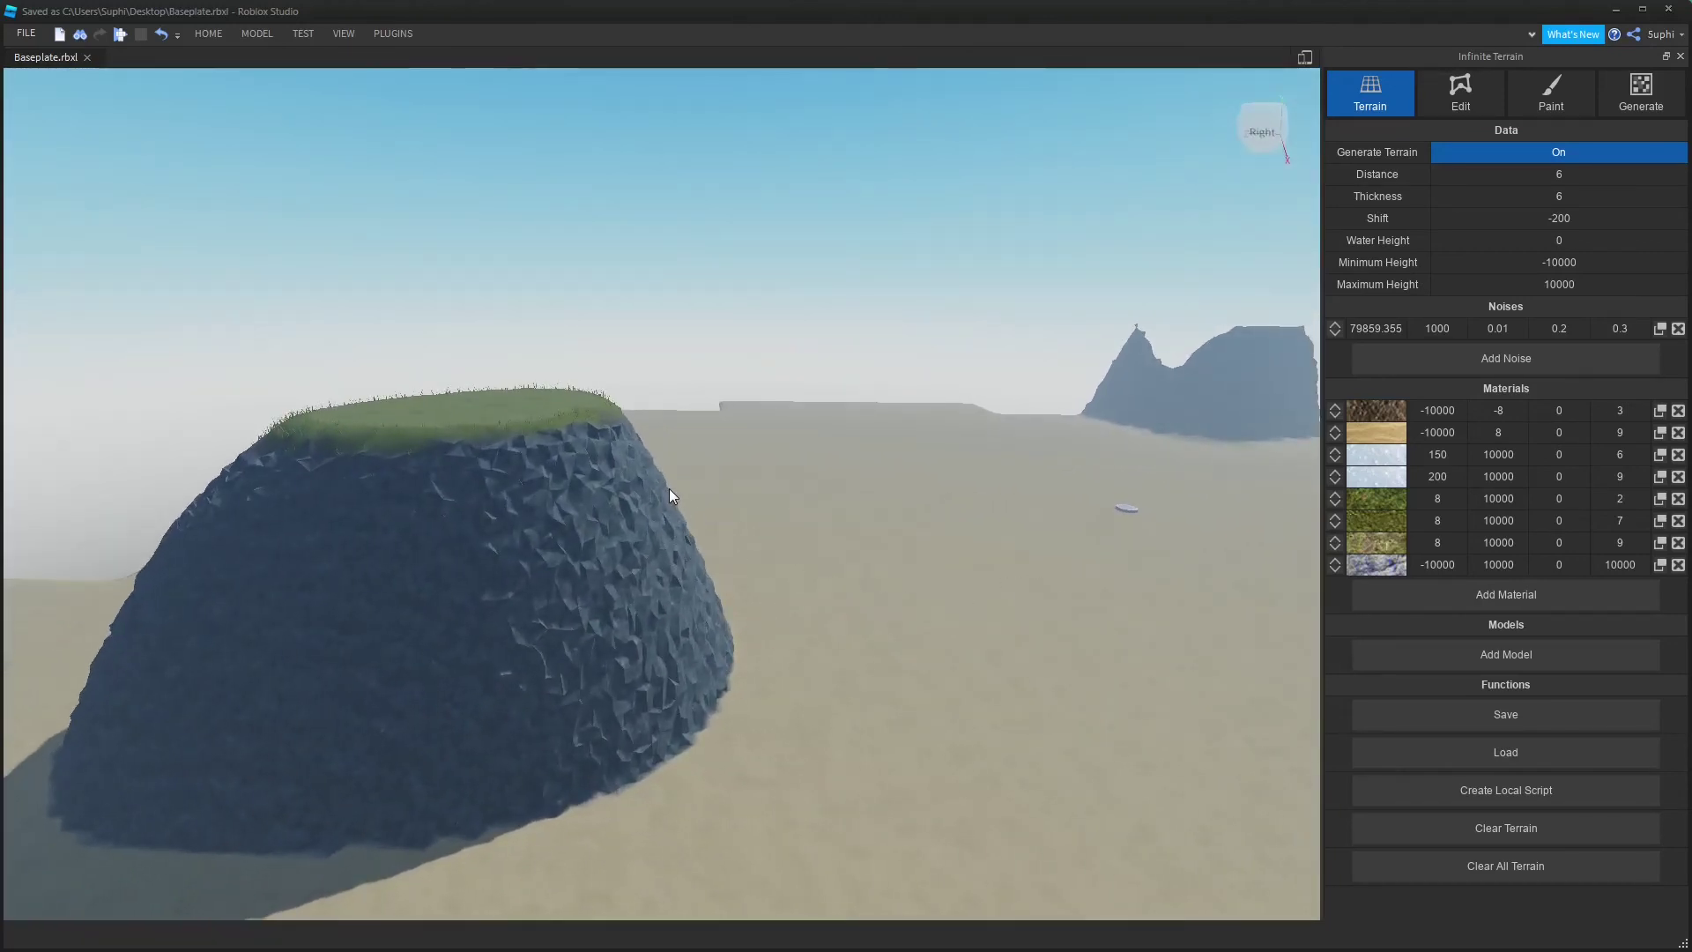
Duplicate the noise, give the copy amplitude 500, minimum clamp 0 and maximum clamp 10, then regenerate all terrain
left_click(1659, 330)
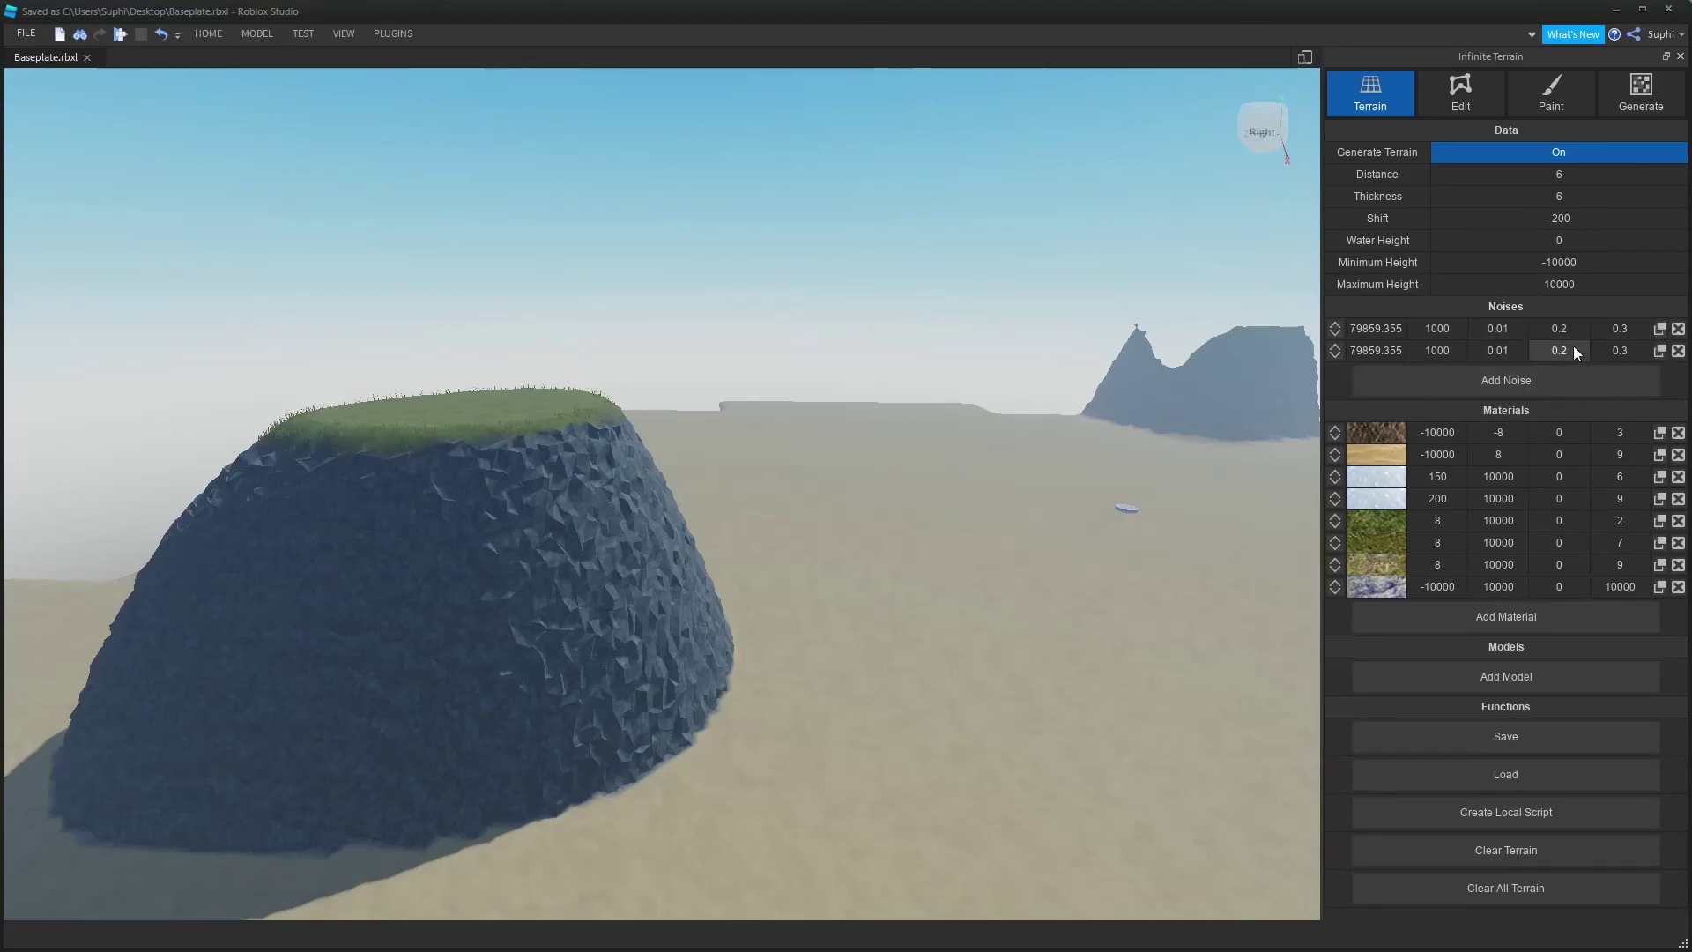
left_click(1631, 350)
type("10")
left_click(1536, 351)
left_click(1516, 886)
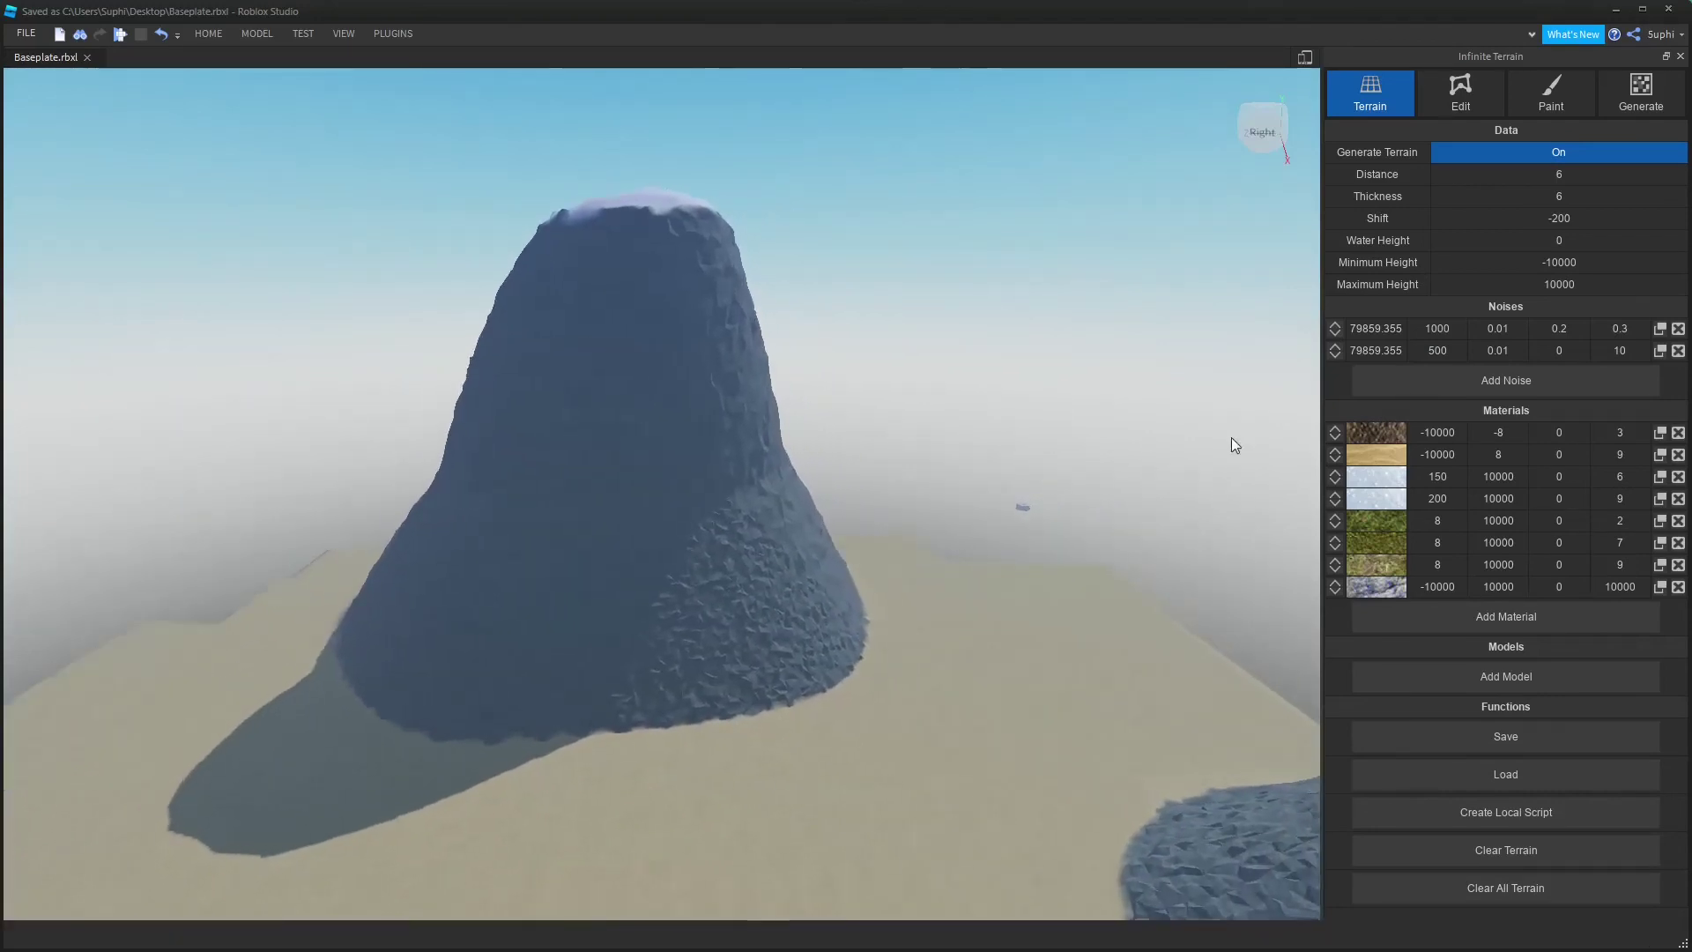
Set the second noise's amplitude to 200, then regenerate all terrain and inspect the plateau and its base
left_click_drag(1435, 347, 1403, 356)
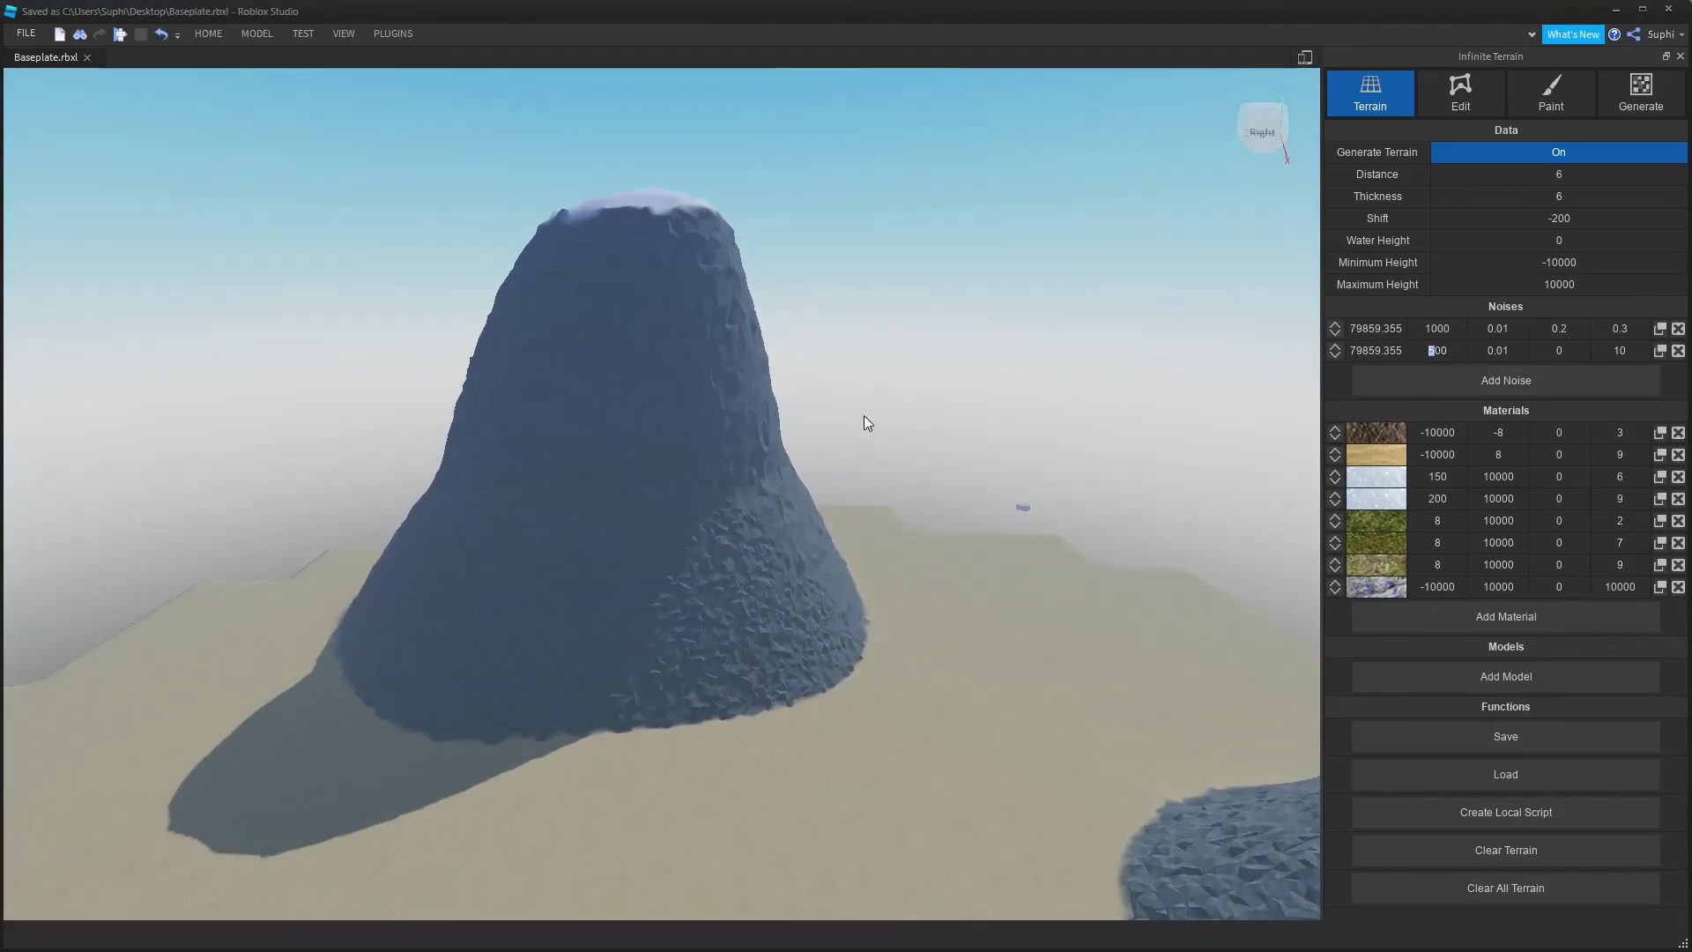
type("2")
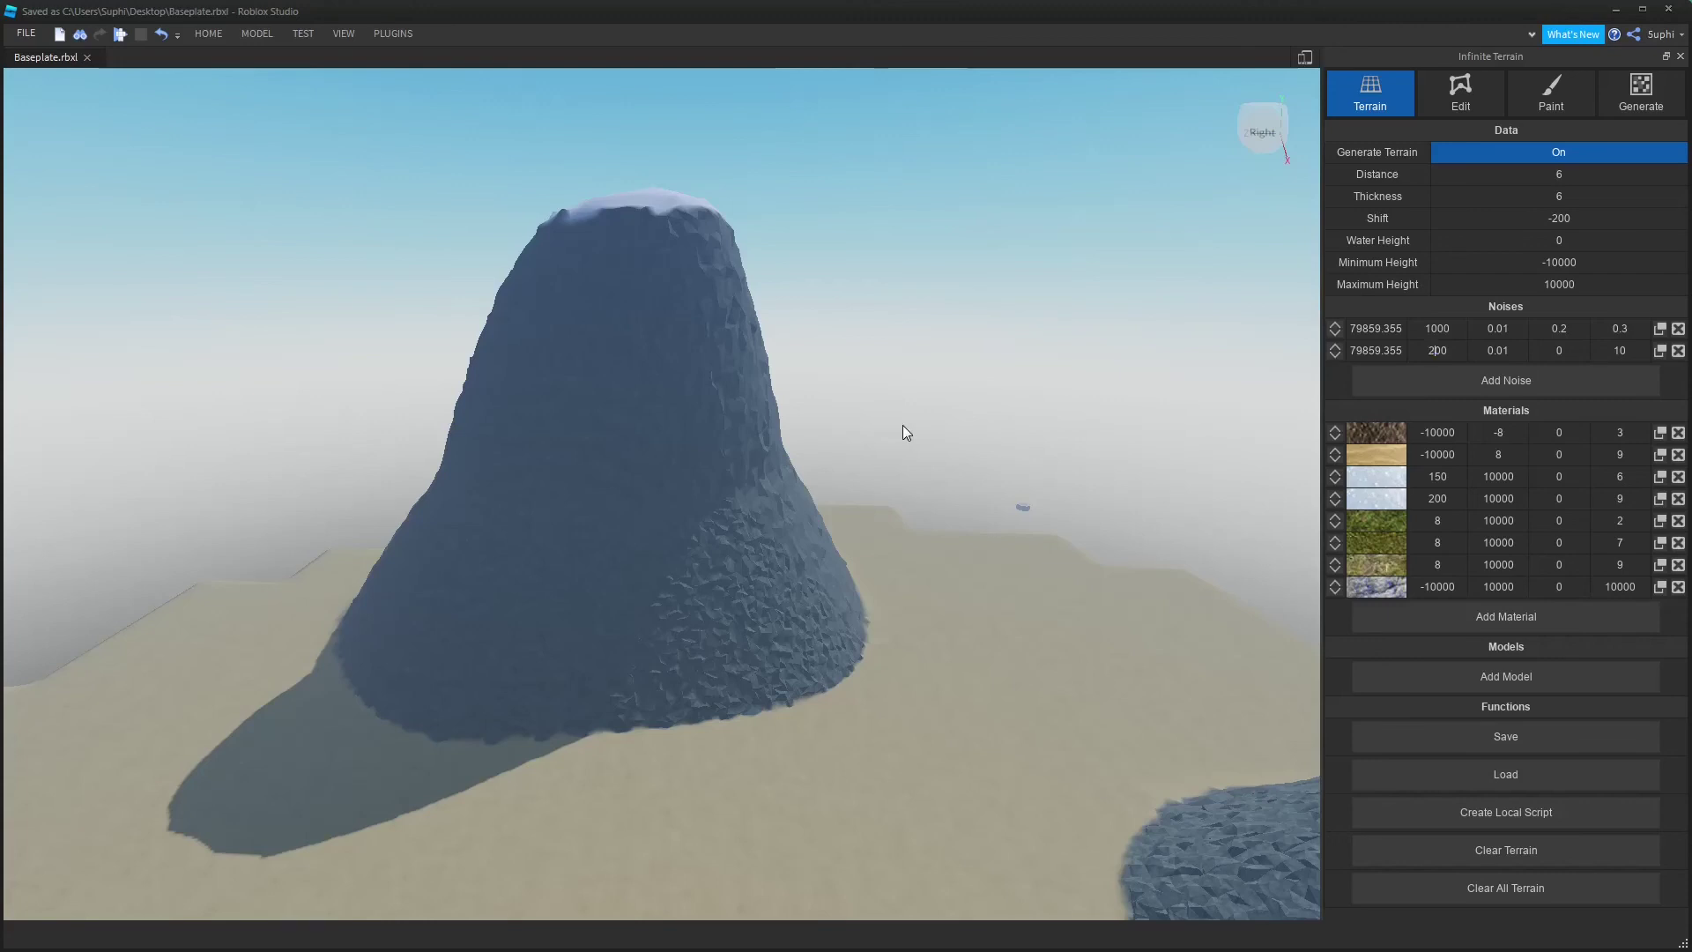
left_click(1486, 887)
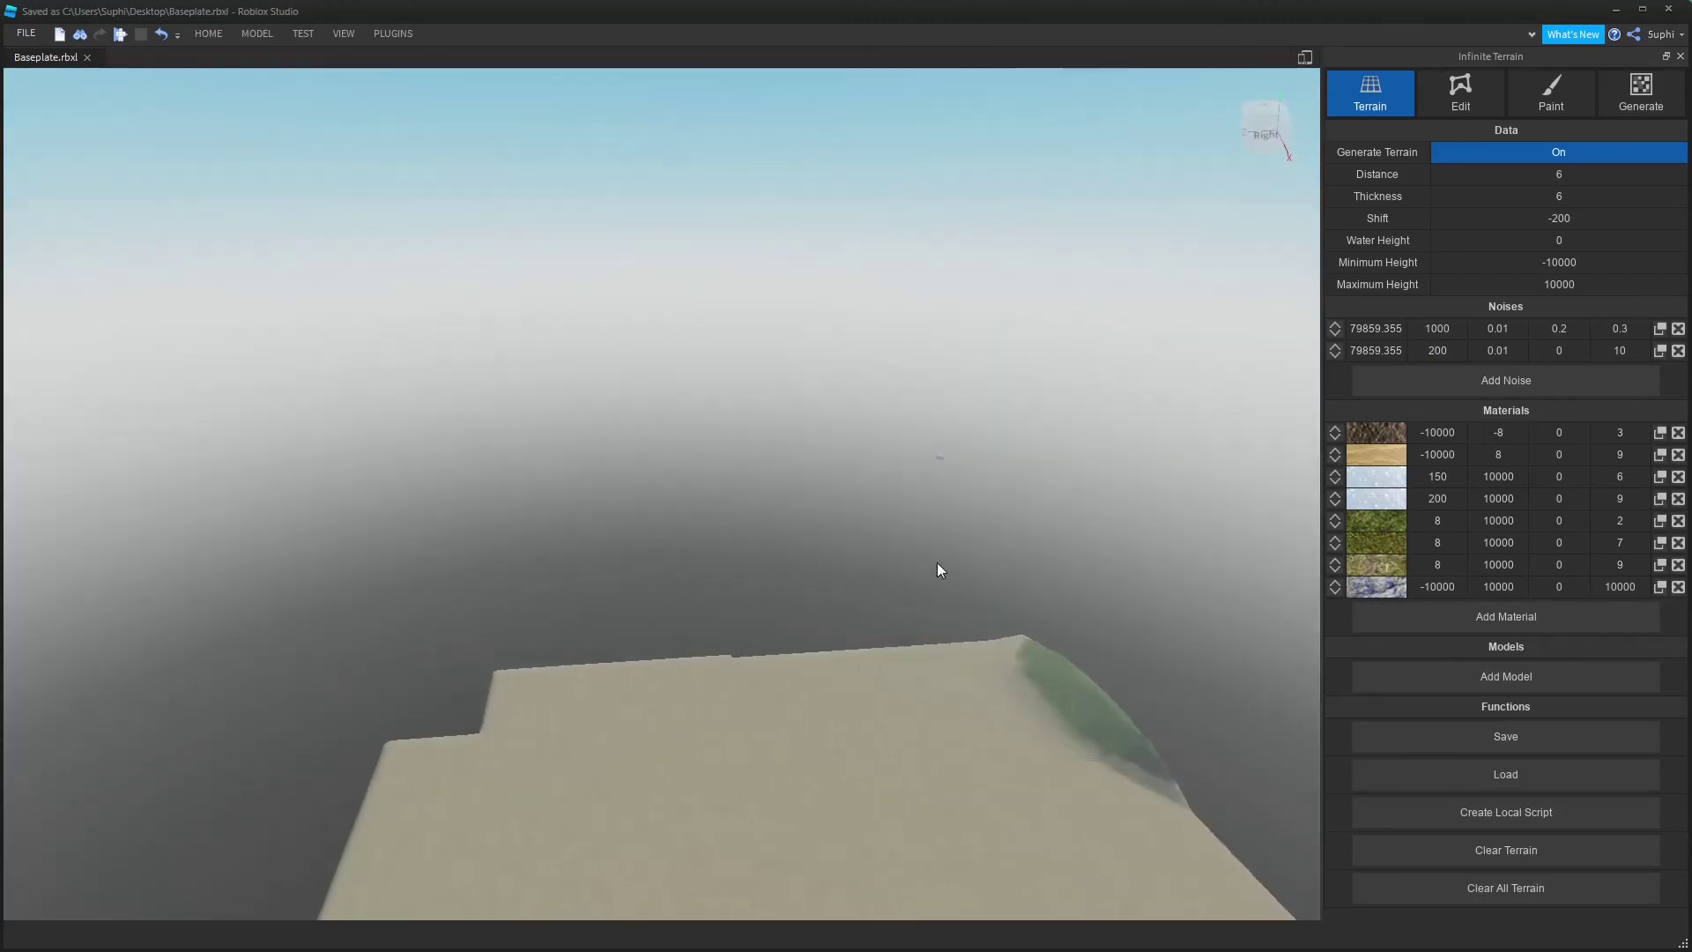
key("w")
right_click_drag(922, 494, 922, 494)
key("s")
key("w")
key("s")
key("w")
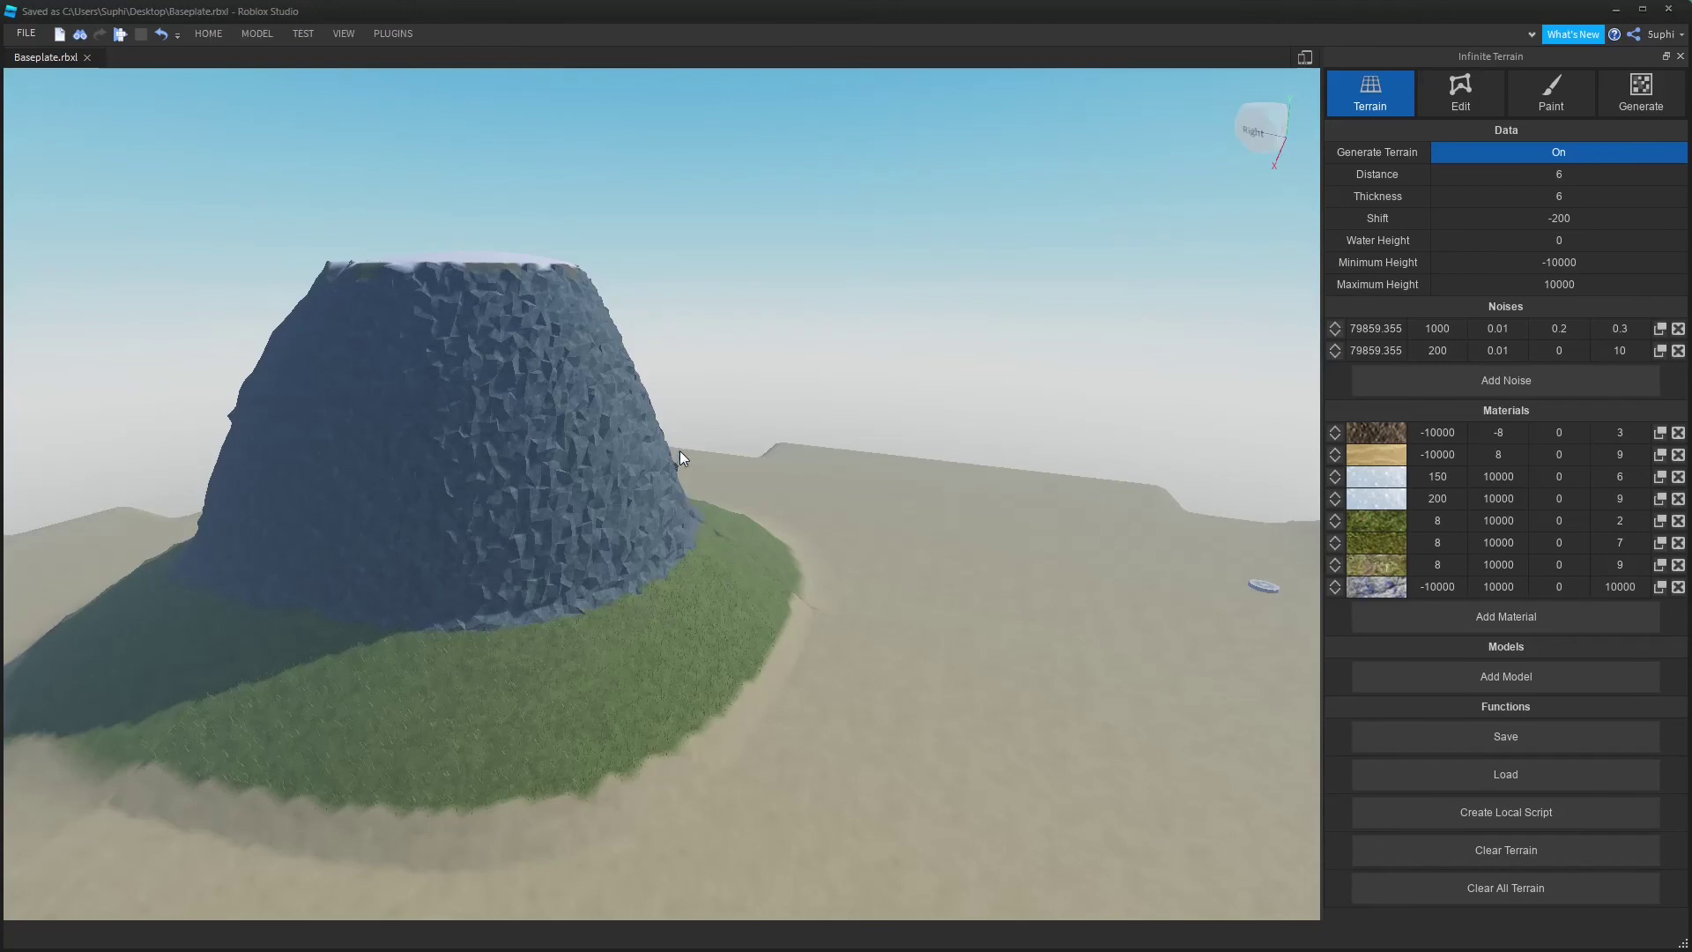
Set the second noise's minimum clamp to -0.2 and regenerate all terrain
key("a")
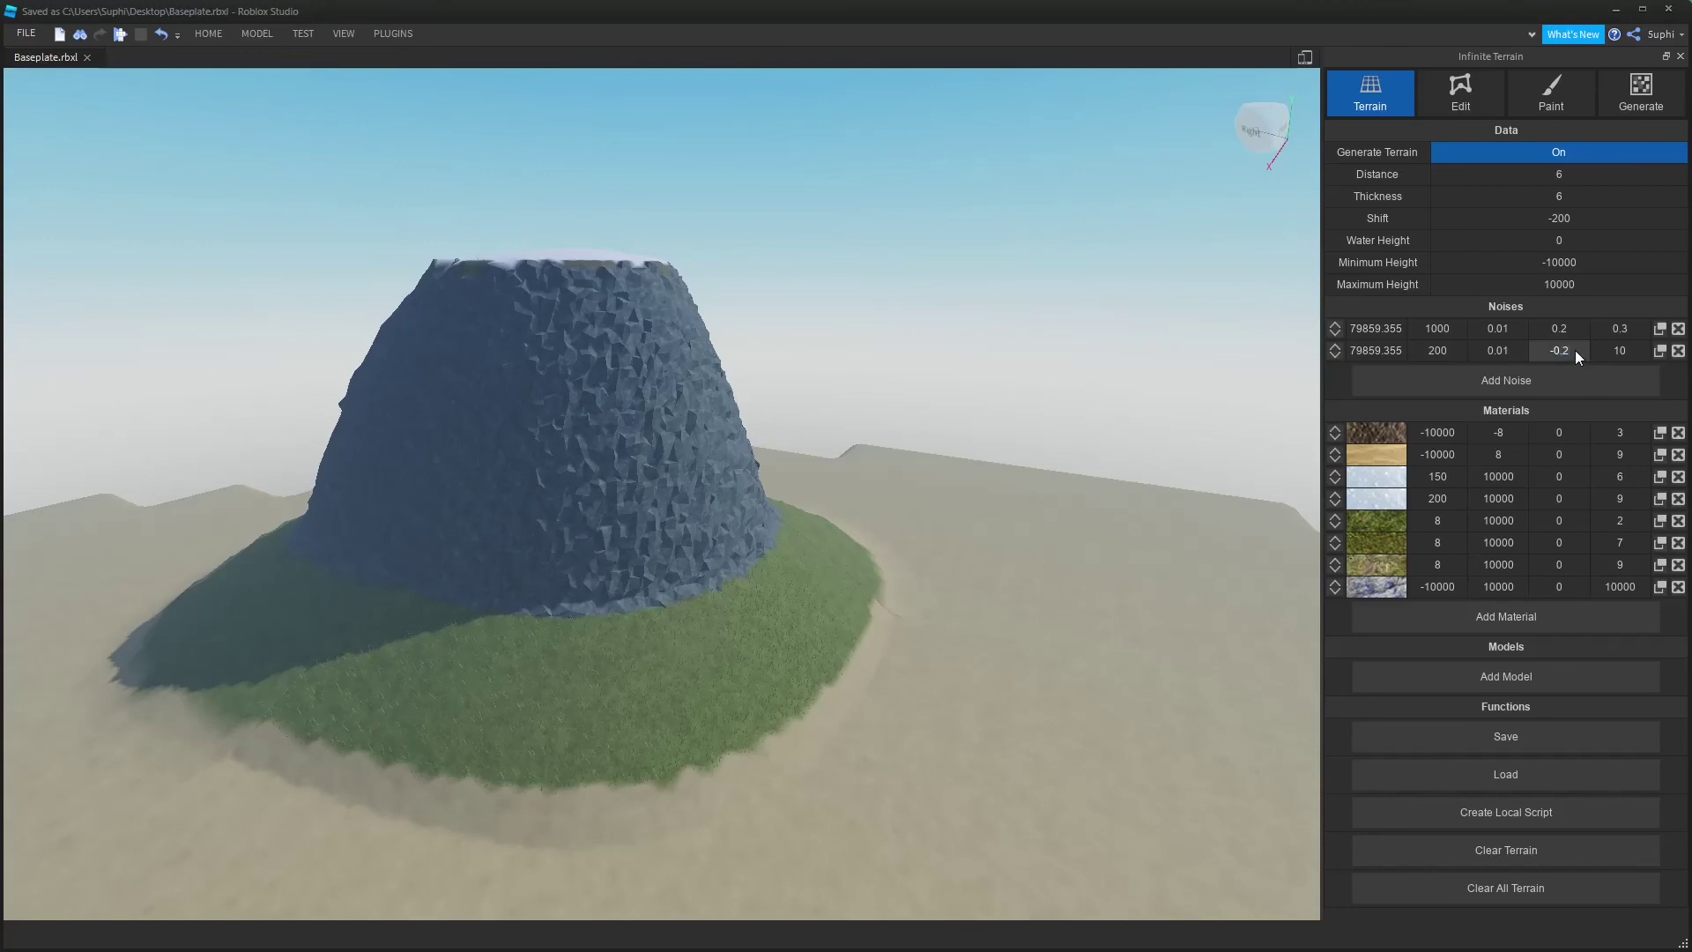
left_click(1483, 877)
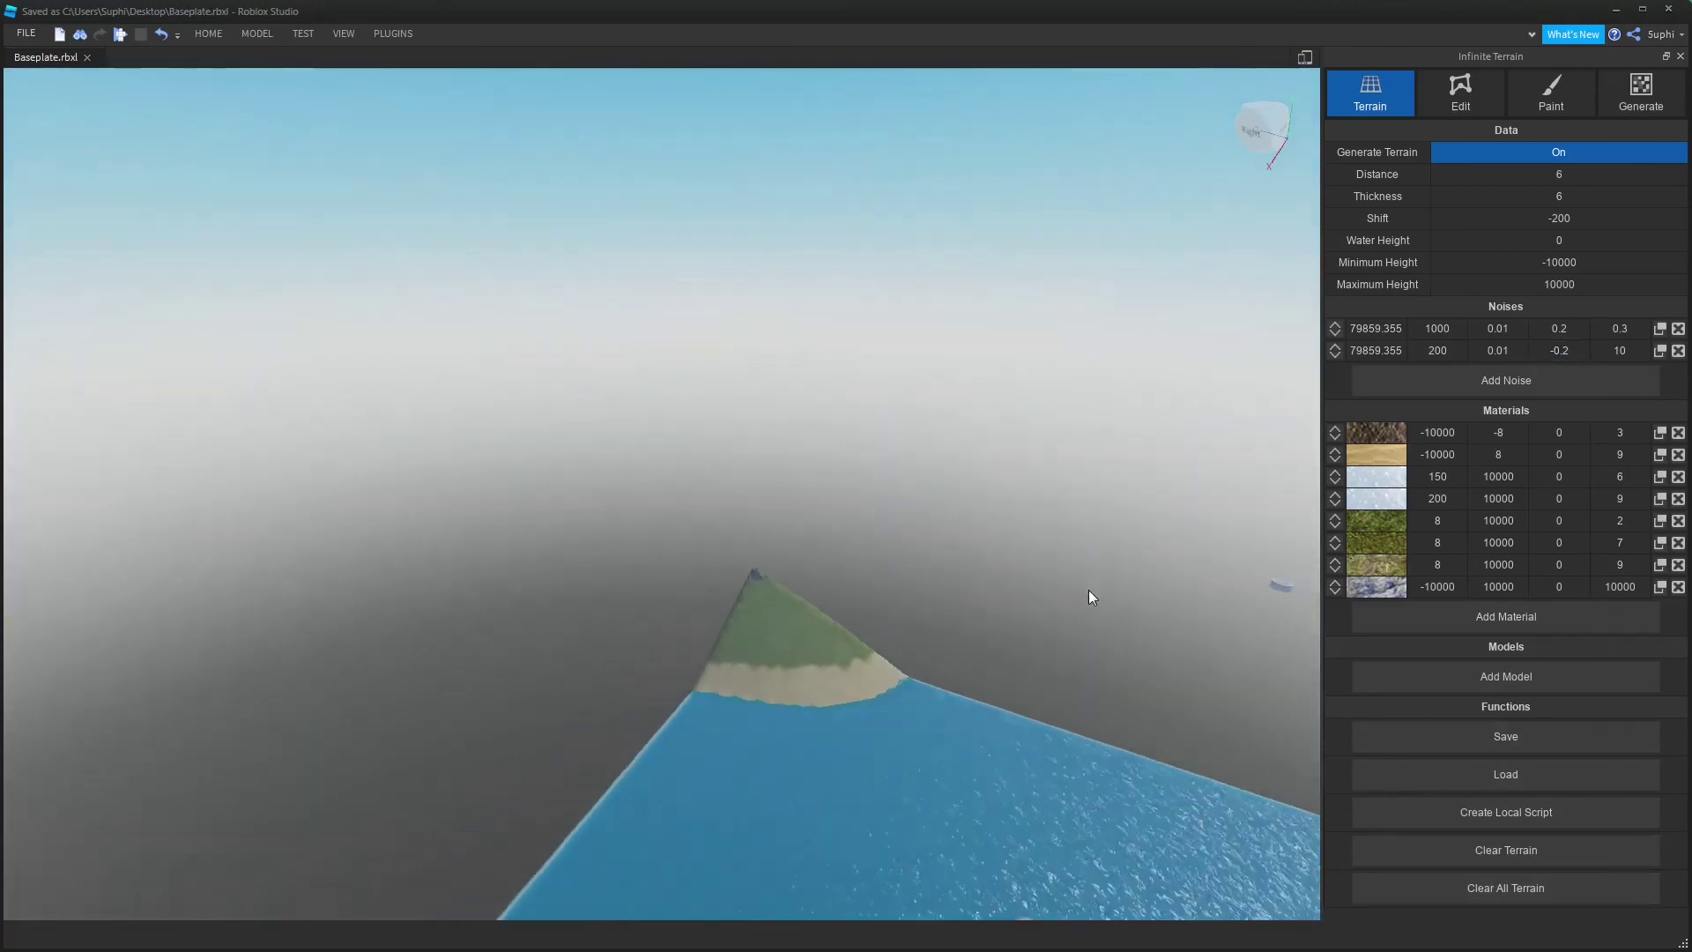
right_click_drag(1001, 548, 1006, 548)
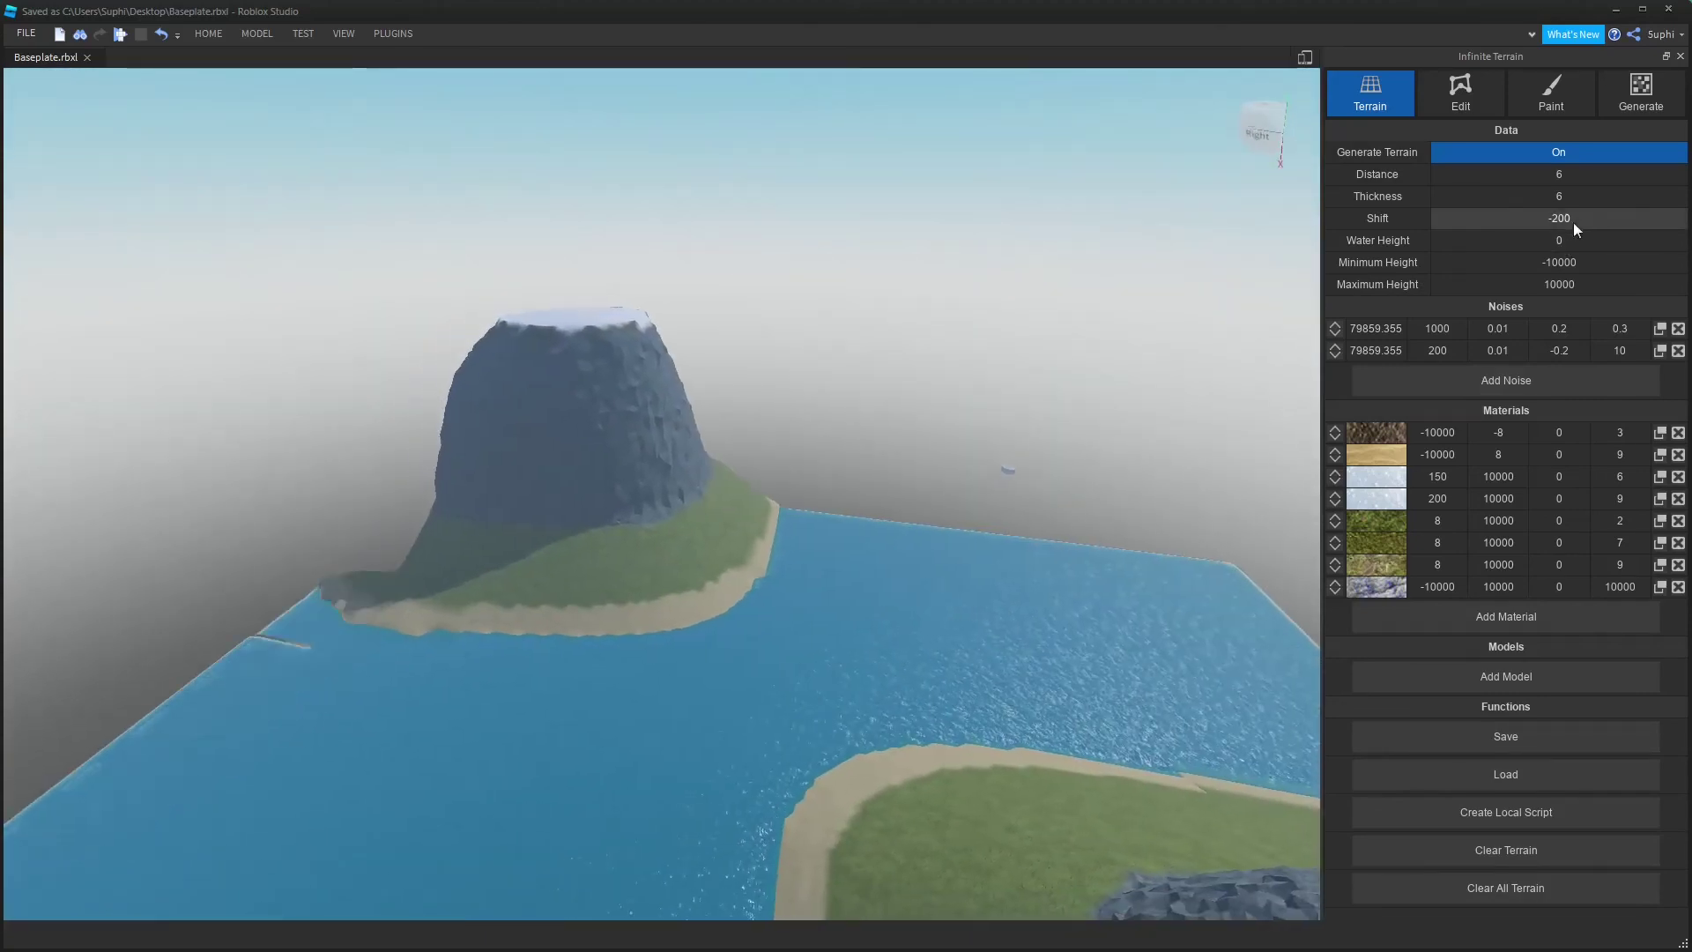
Set the water height to -1000, then regenerate all terrain and inspect the ground around the plateau
left_click(1590, 238)
type("-")
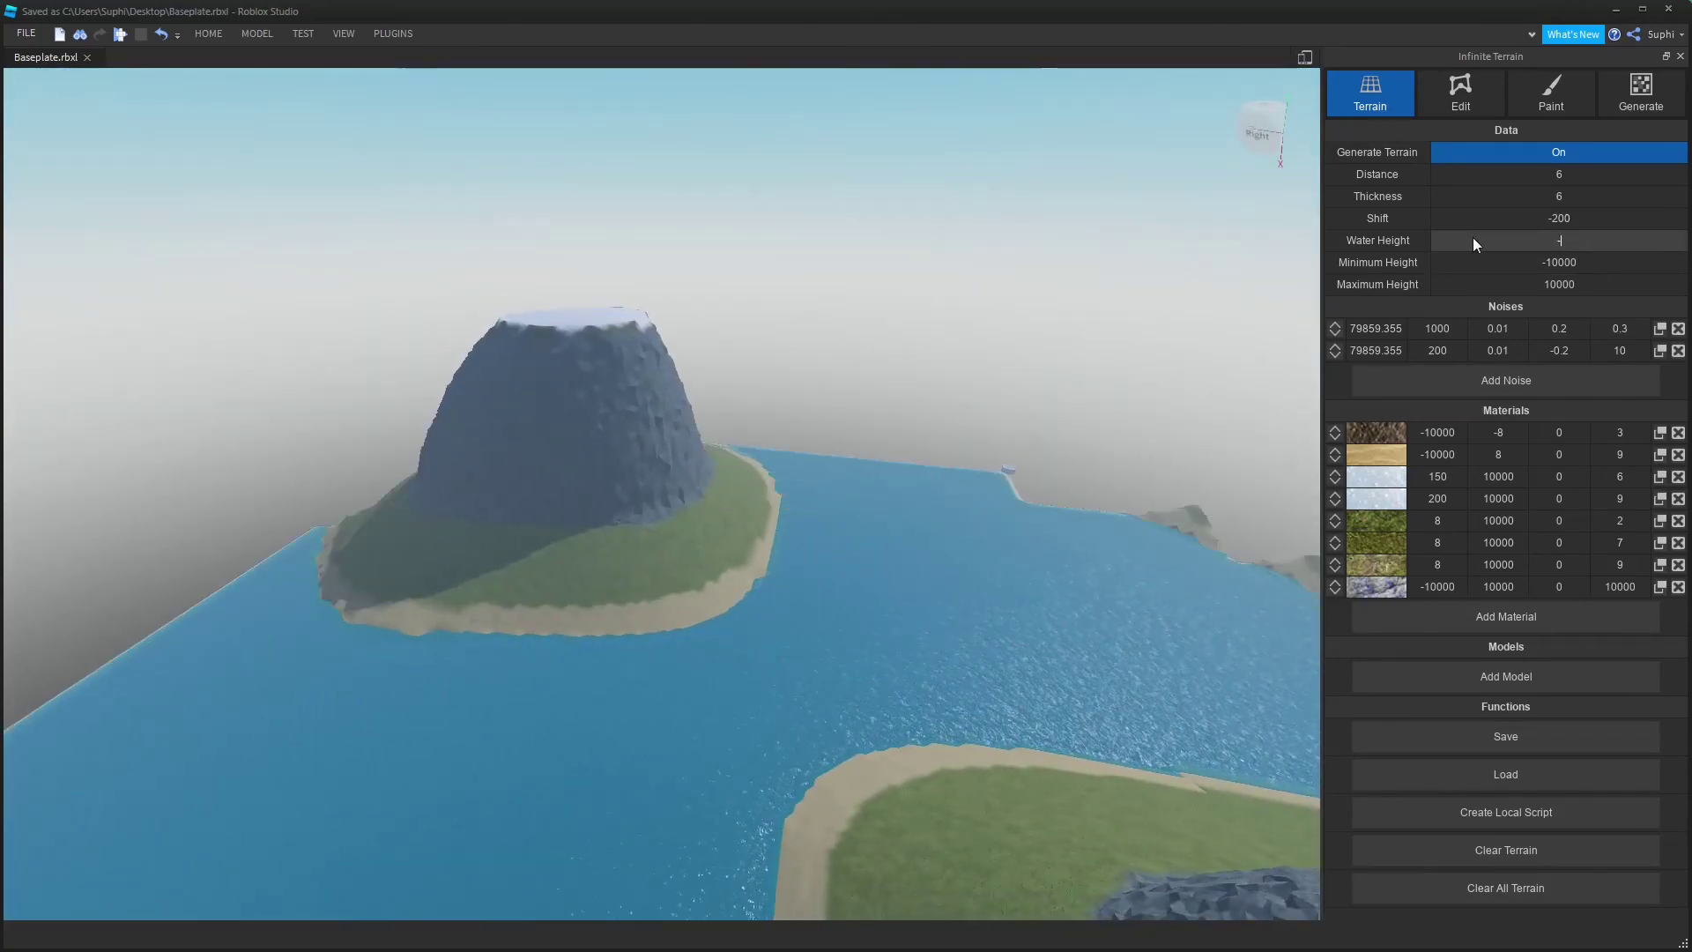
type("1000")
key("Return")
left_click(1506, 886)
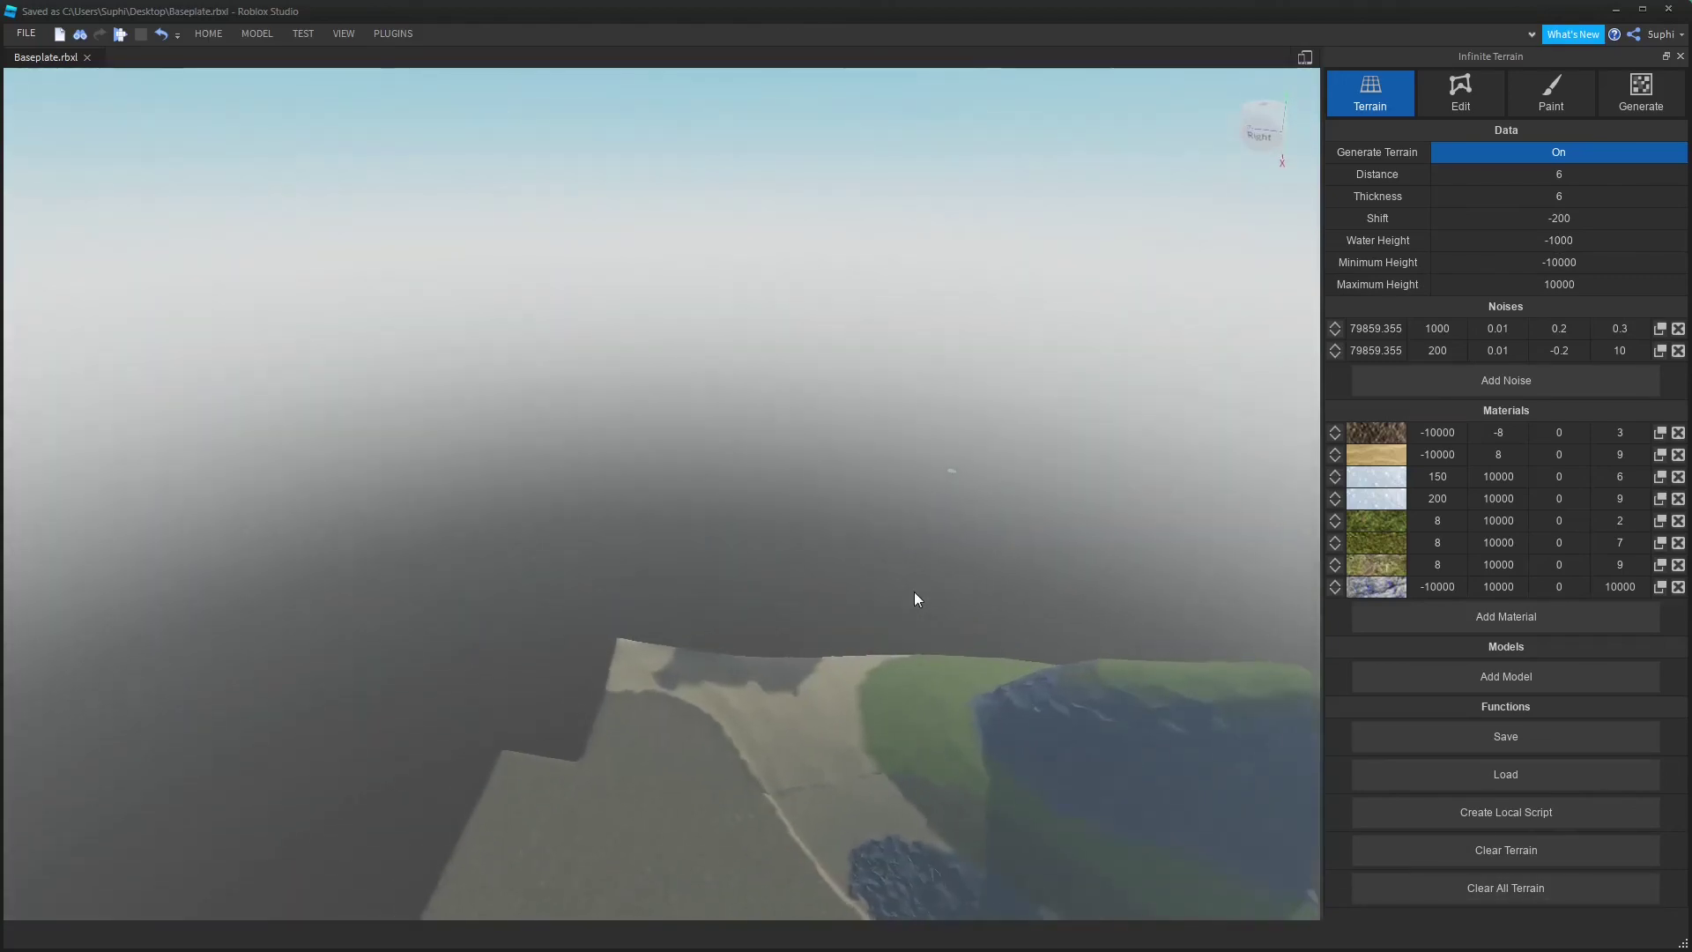
key("w")
right_click_drag(914, 592, 913, 591)
key("s")
key("w")
key("w")
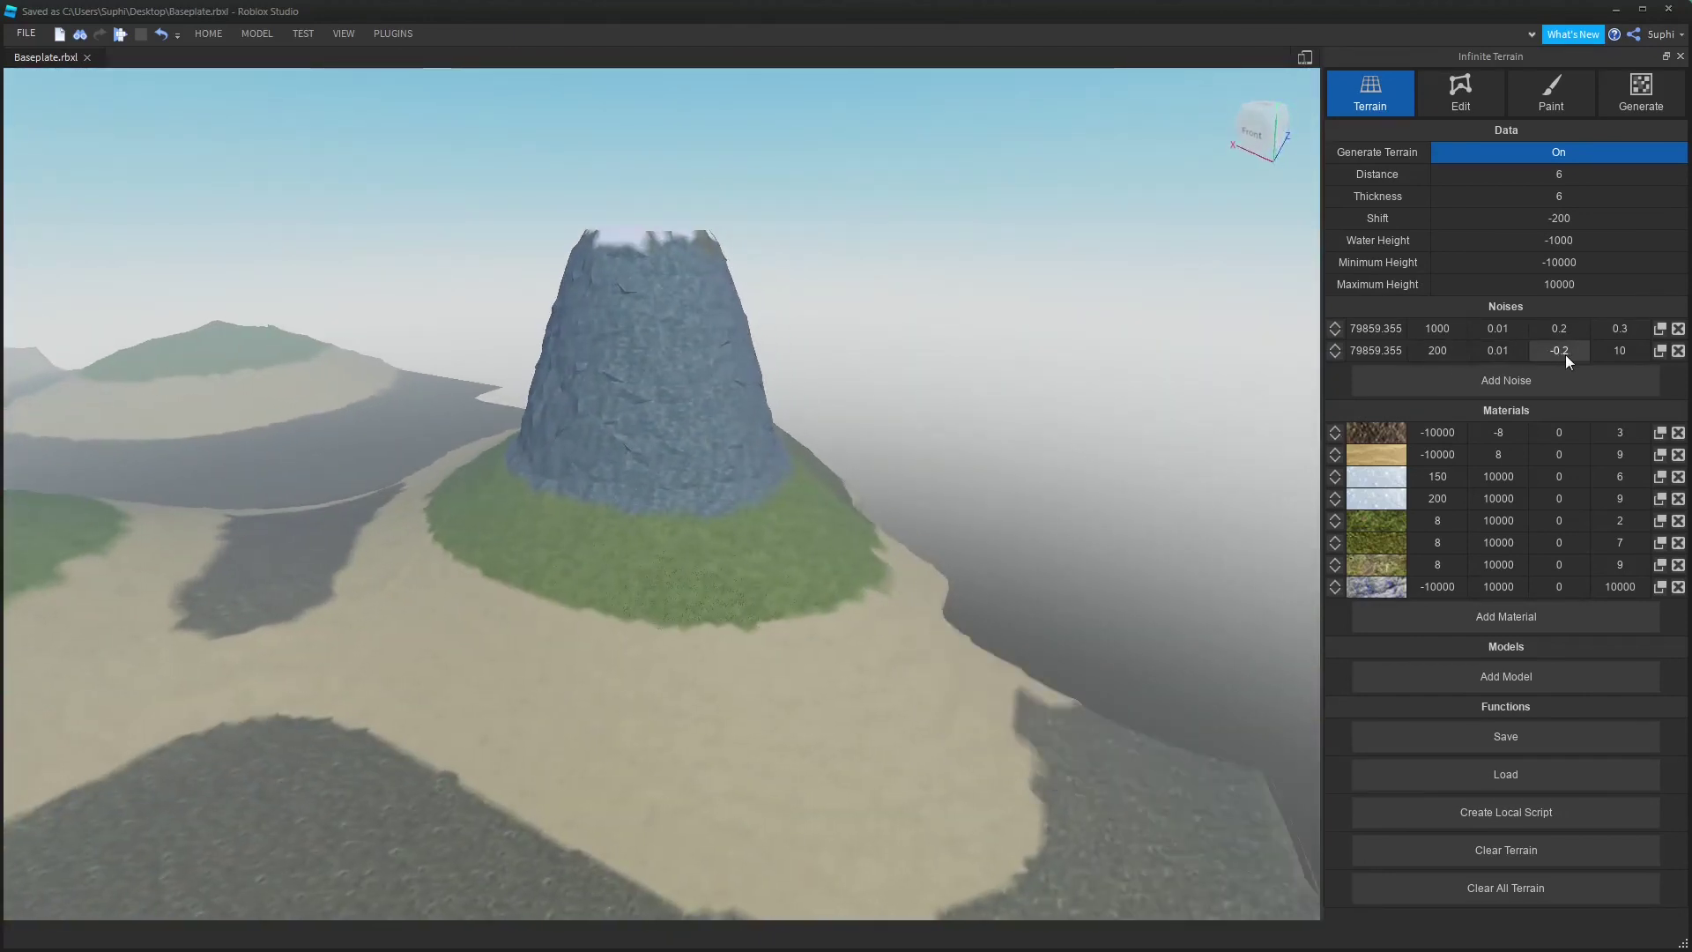
Set the second noise's minimum clamp to -0.1, then regenerate all terrain and inspect the ground between the plateaus
left_click_drag(1570, 354, 1564, 352)
left_click(1516, 891)
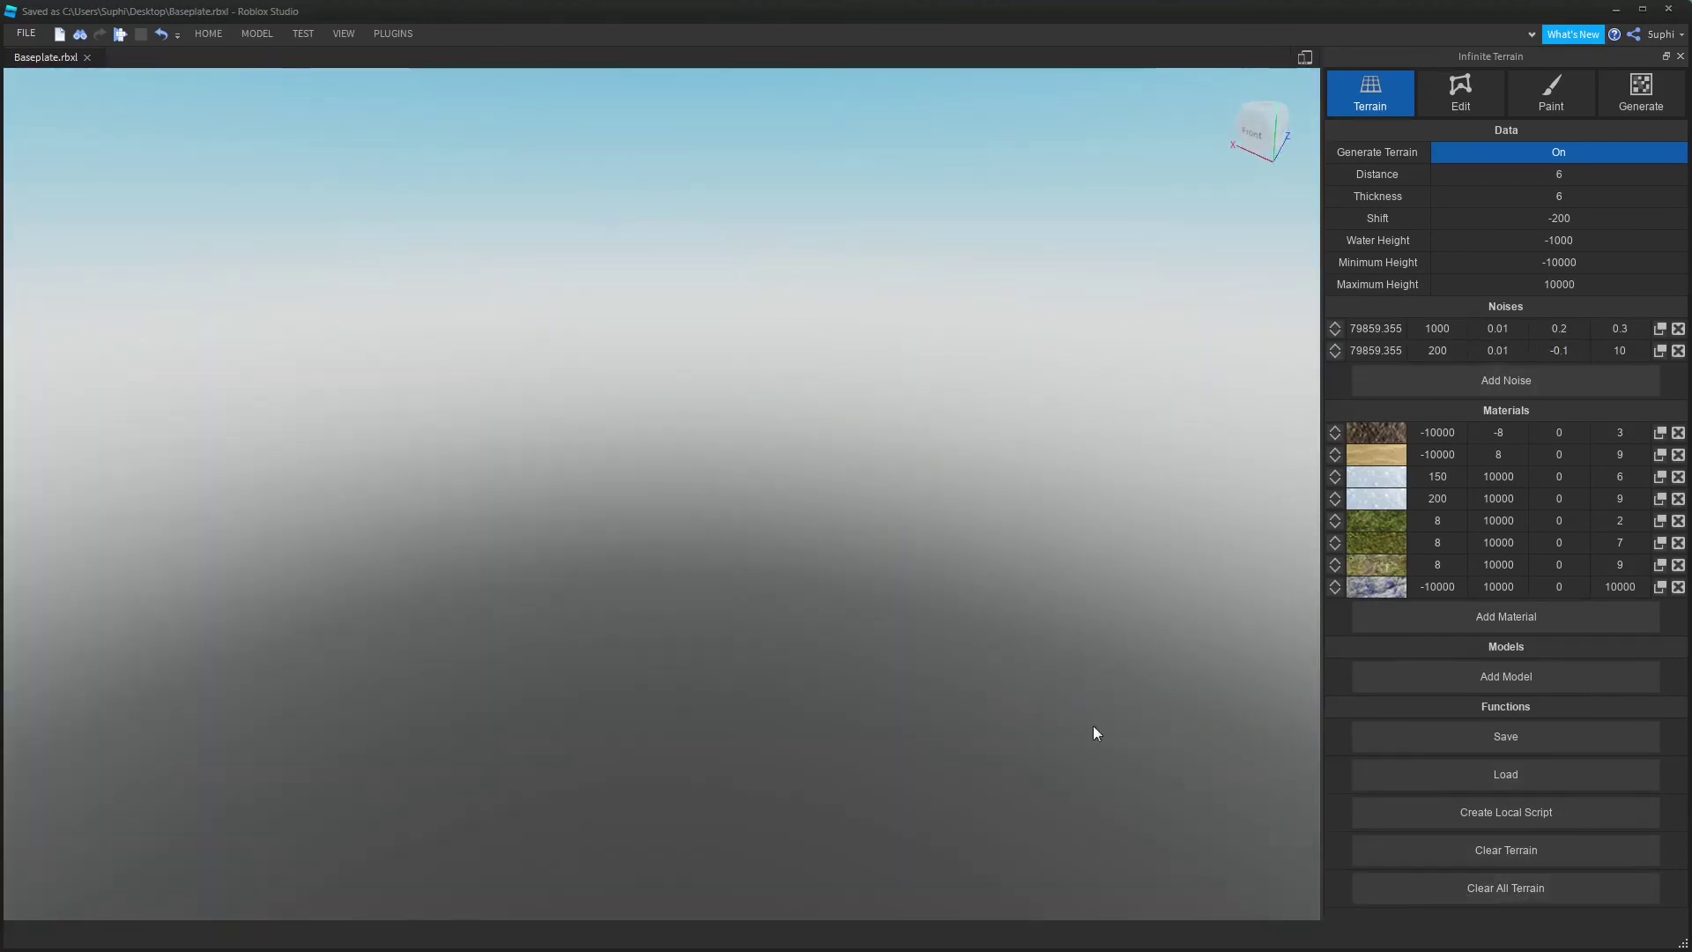
right_click_drag(899, 578, 903, 580)
key("s")
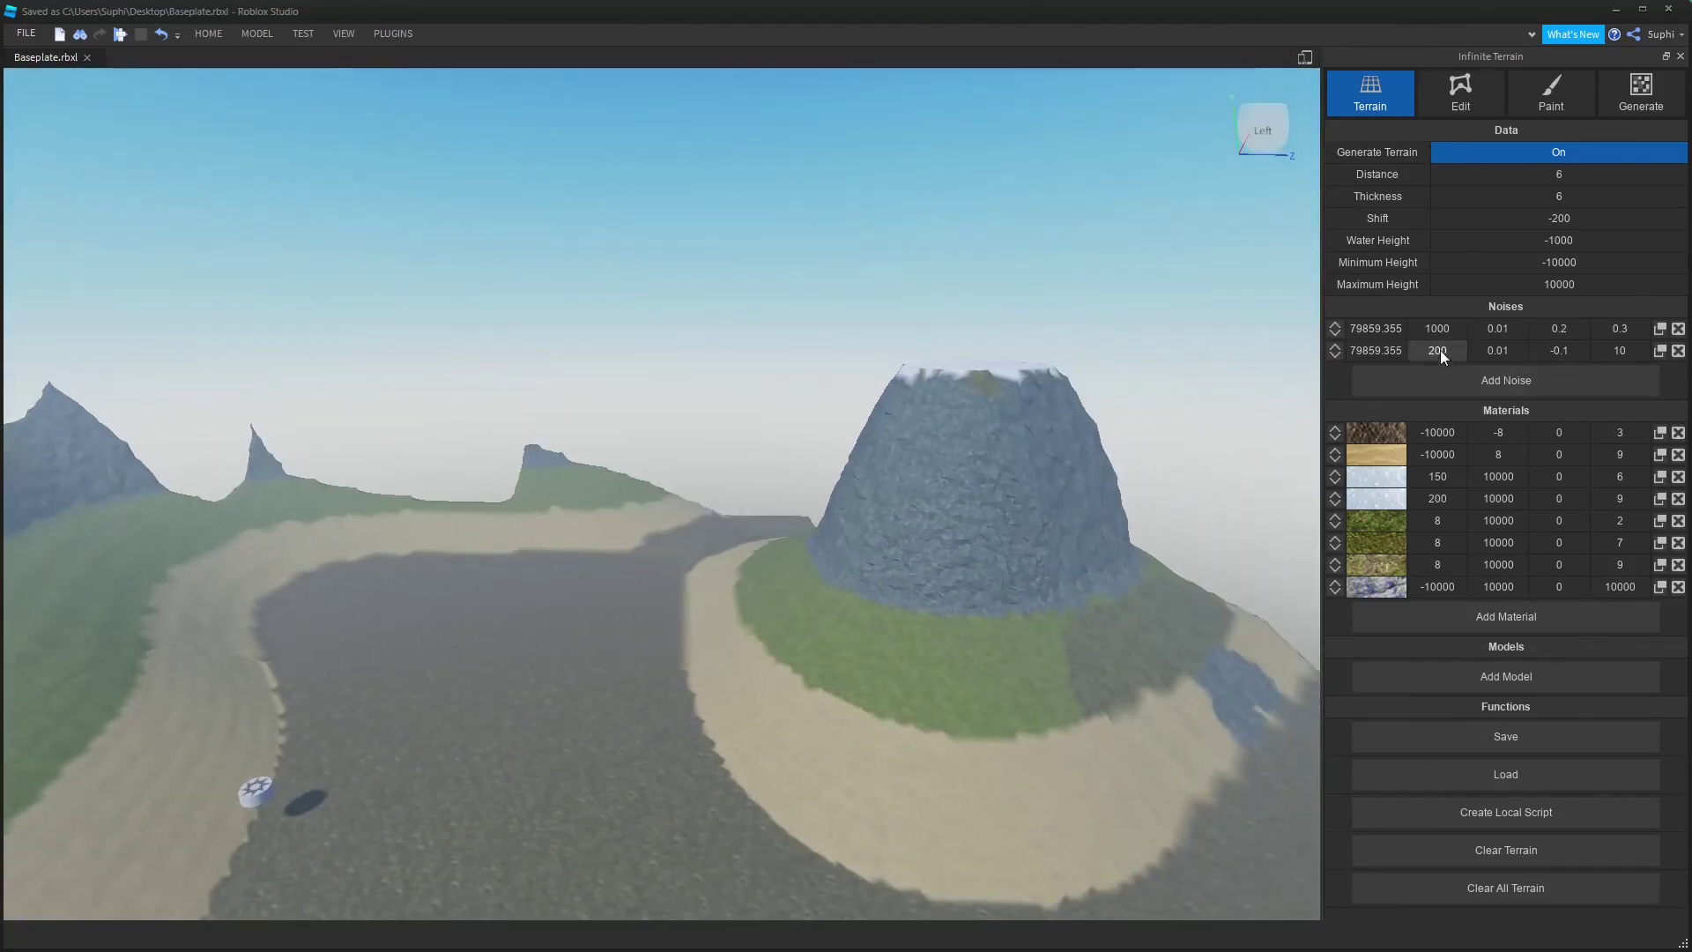
Set the second noise's amplitude to 100 and regenerate all terrain
left_click_drag(1433, 349, 1401, 351)
type("1")
left_click(1489, 889)
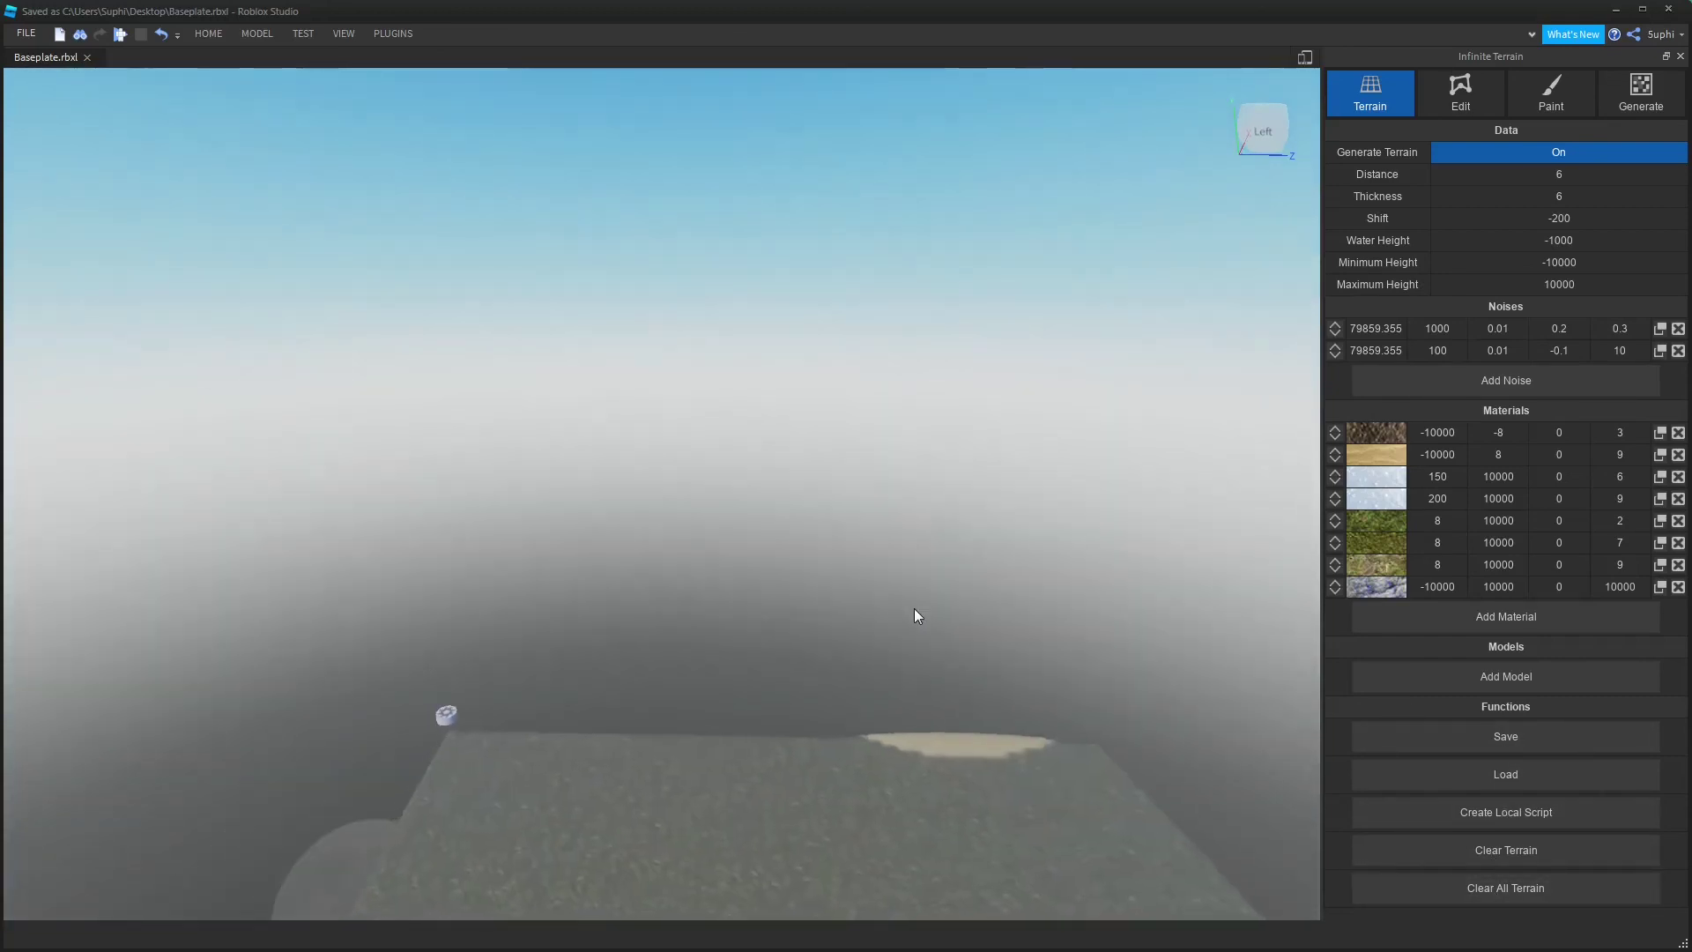
Examine the regenerated plateaus and their grass and sand slopes from a distance and up close
key("w")
mouse_move(914, 609)
right_mouse_down()
mouse_move(895, 611)
mouse_move(918, 612)
right_mouse_up()
key("s")
key("w")
key("s")
key("s")
key("s")
scroll(916, 611, "up", 8)
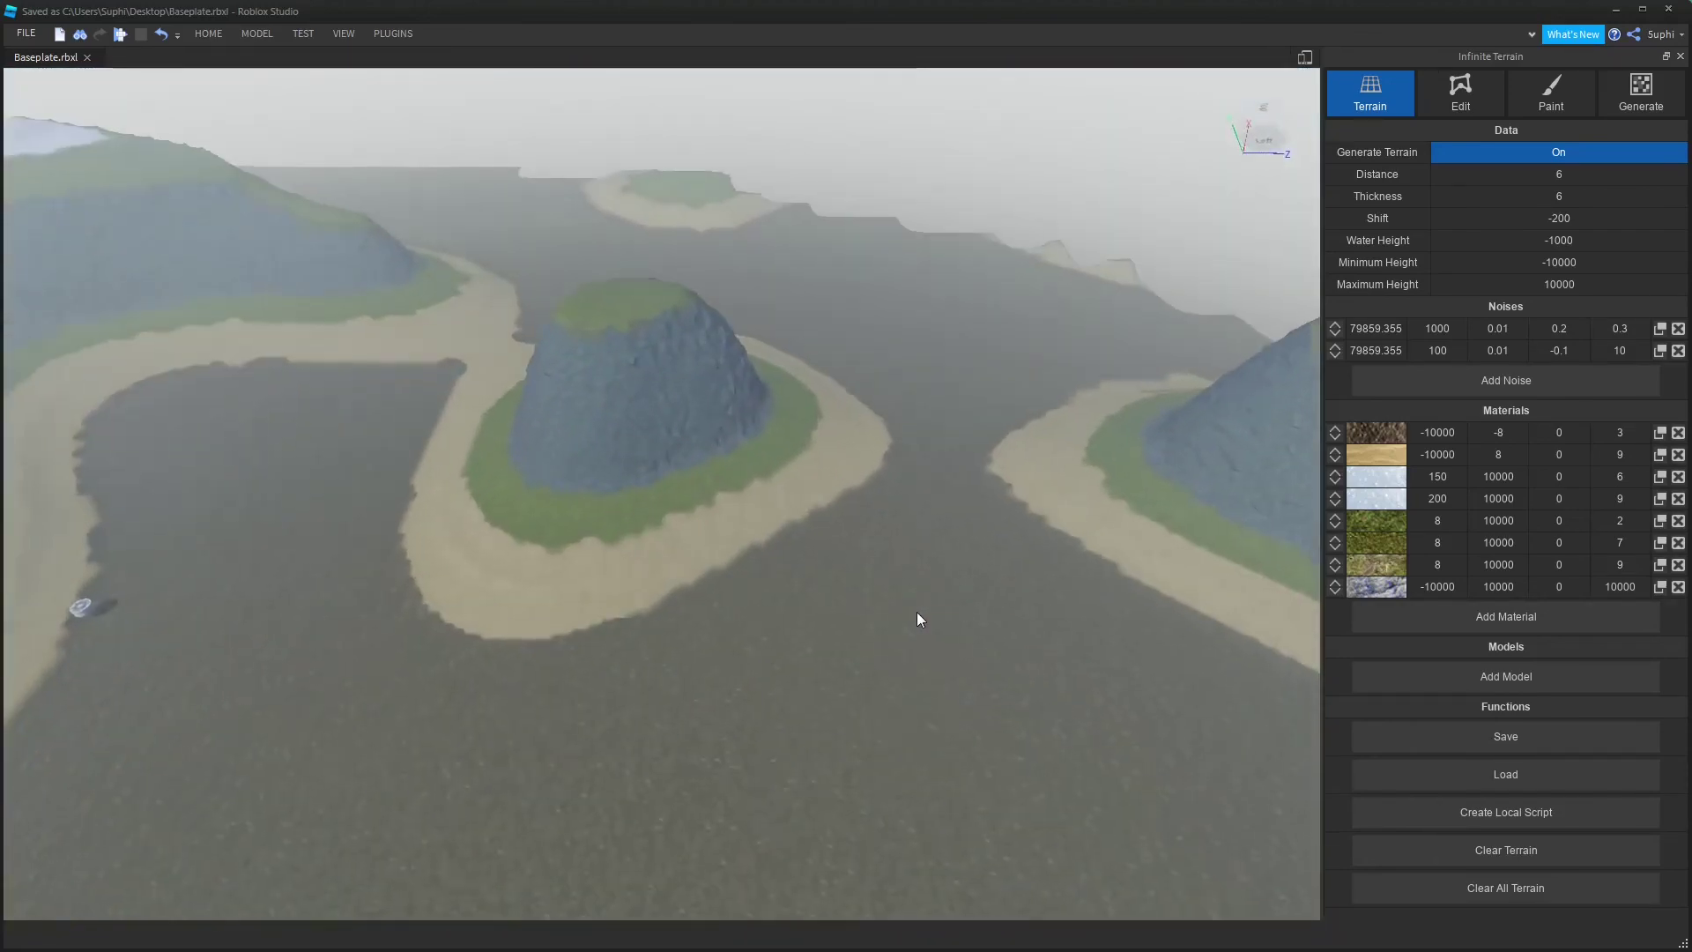
scroll(917, 612, "up", 10)
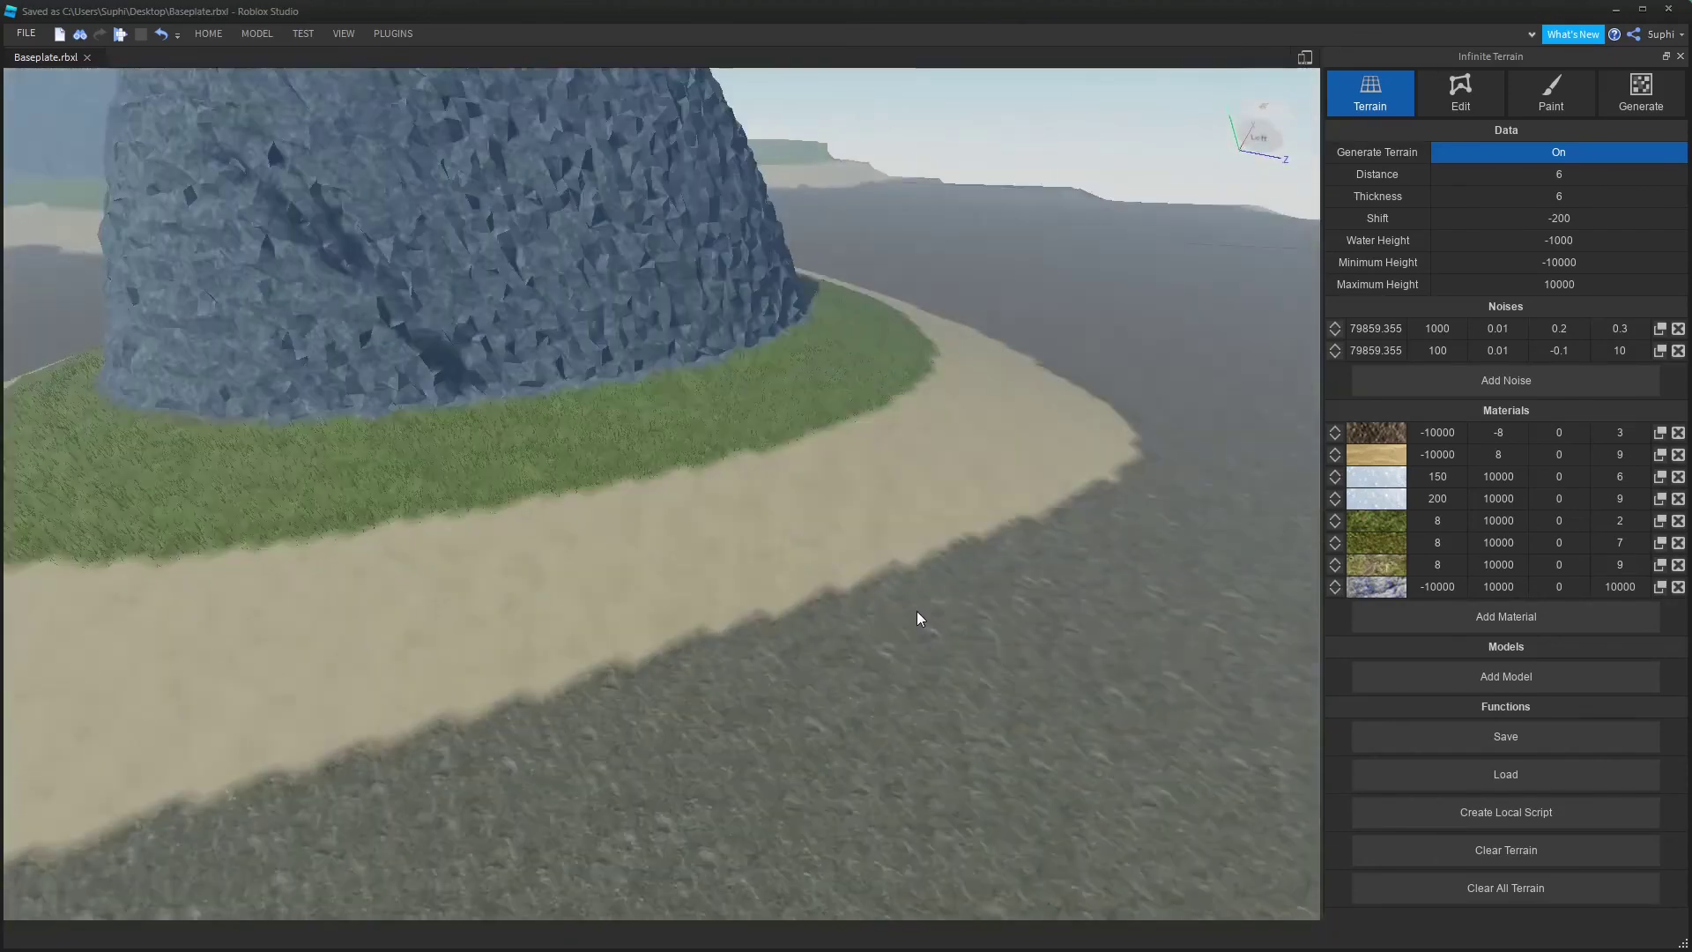
scroll(917, 611, "down", 2)
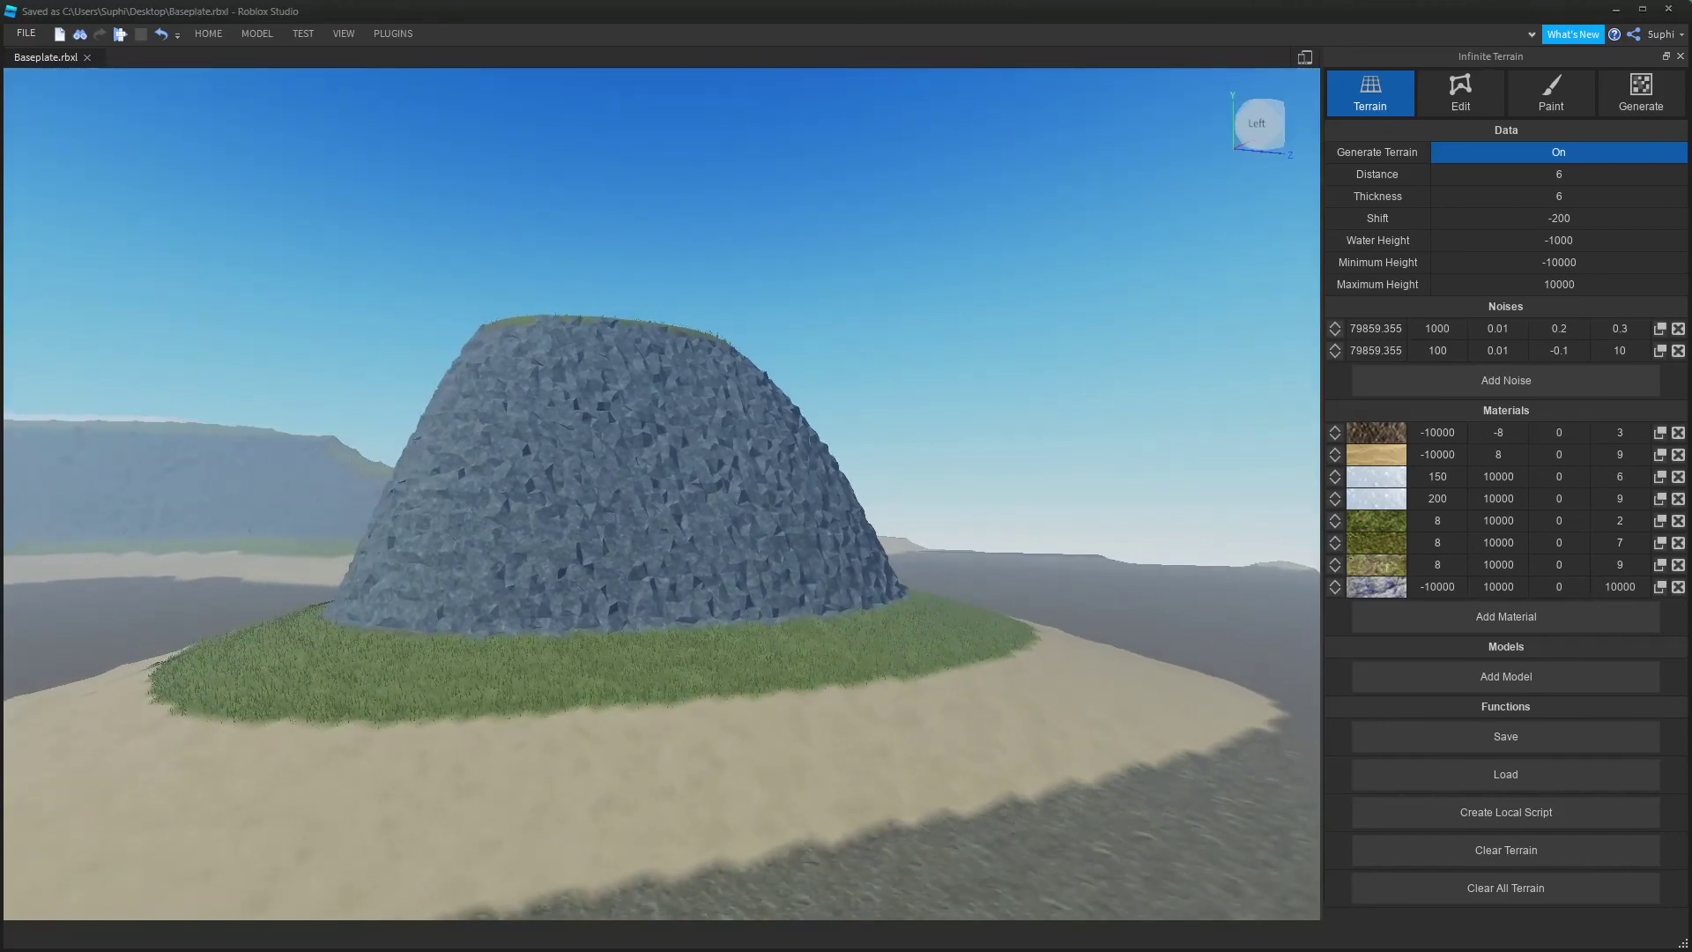